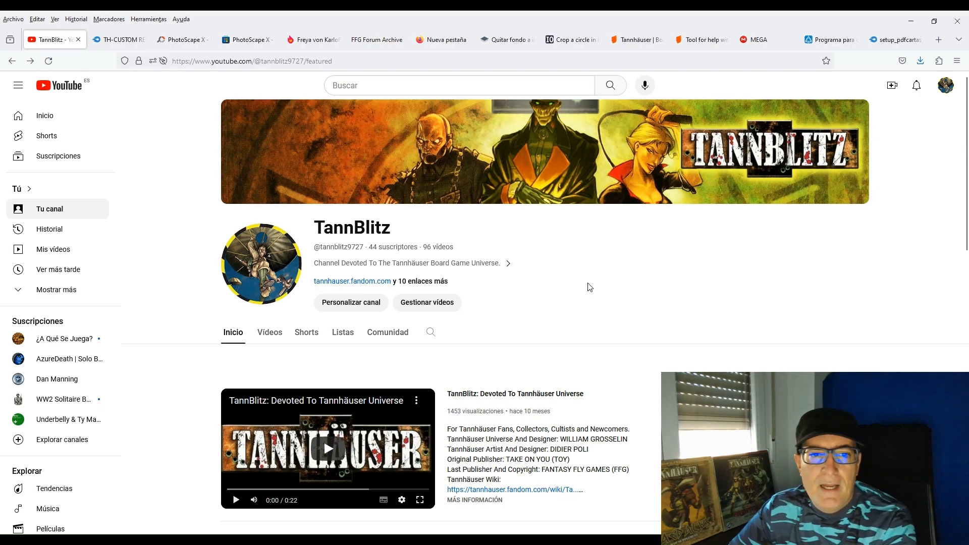
# Review the TH-CUSTOM RESOURCES.zip download page and the PhotoScape X website and store page.
pyautogui.click(118, 40)
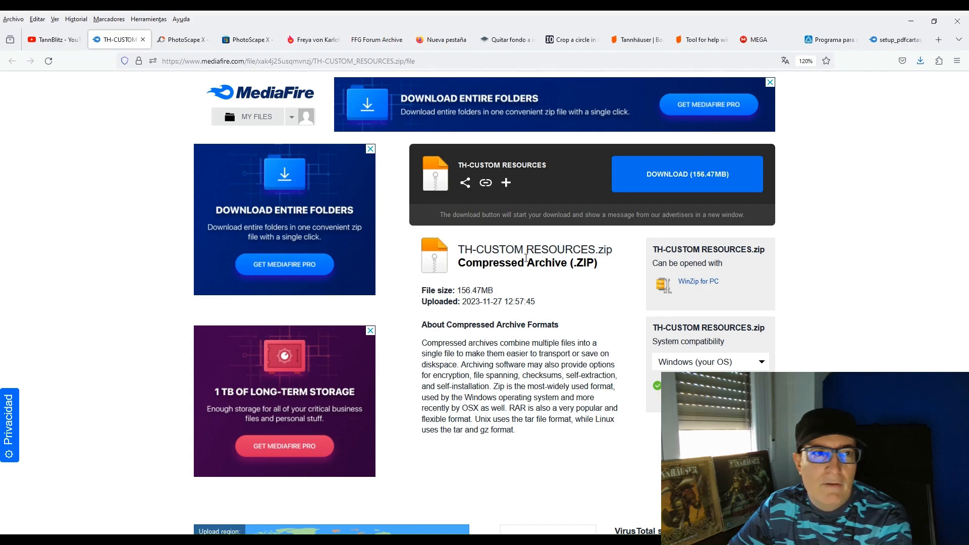
pyautogui.click(186, 41)
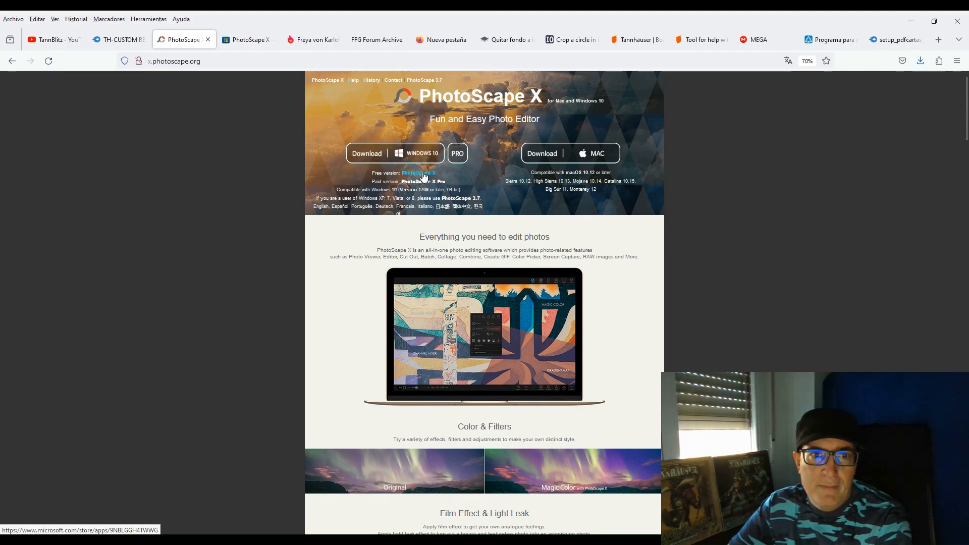
pyautogui.click(249, 40)
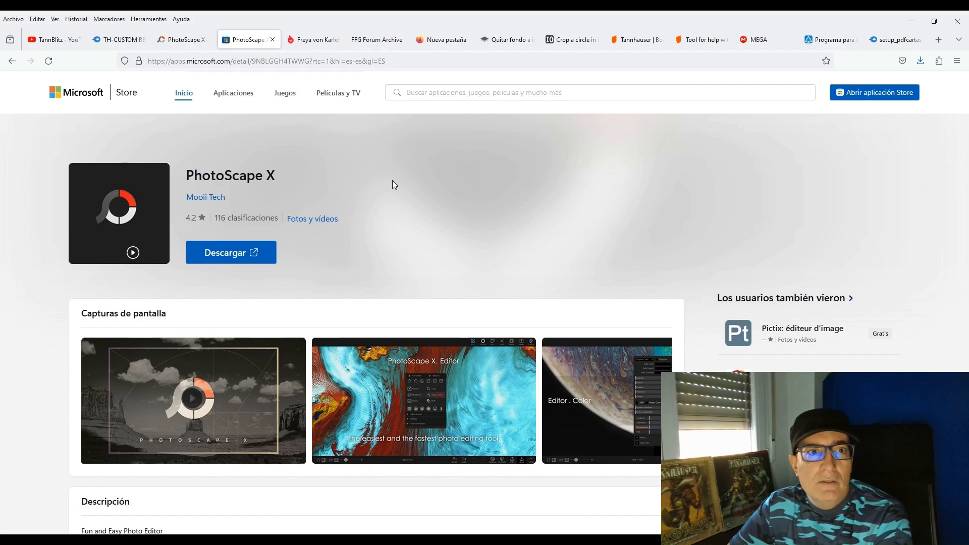
# Review the Tannhauser Wiki article and the FFG Forum Archive thread about Freya von Karloff.
pyautogui.click(312, 40)
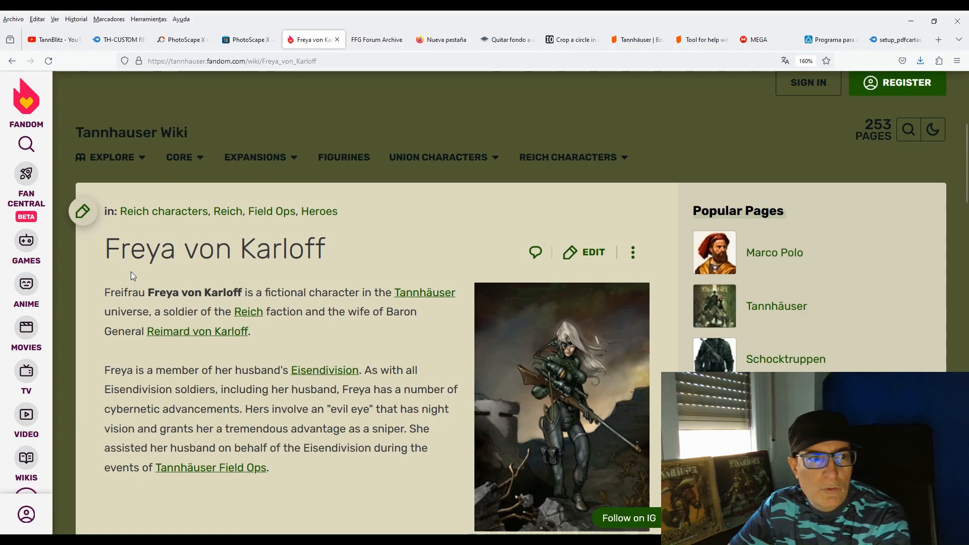
pyautogui.click(381, 43)
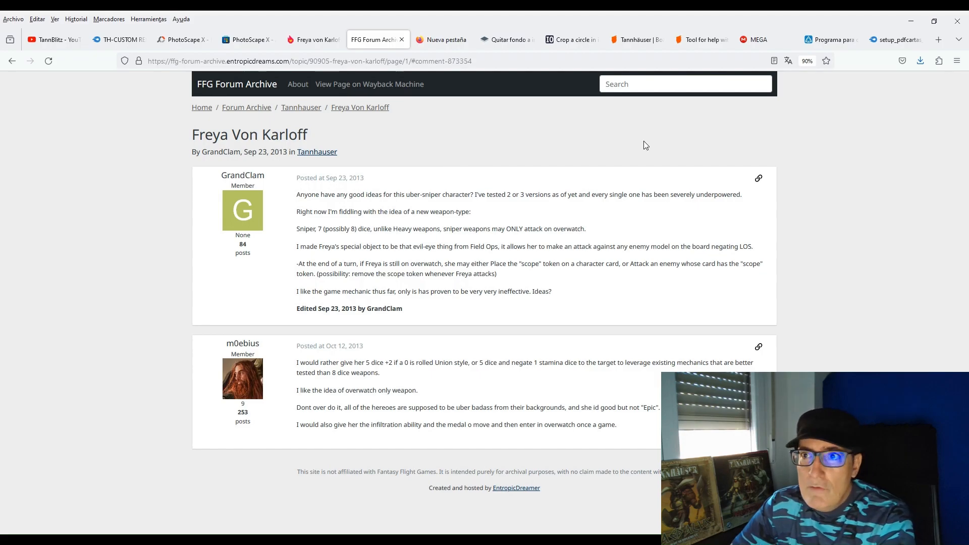
pyautogui.click(826, 43)
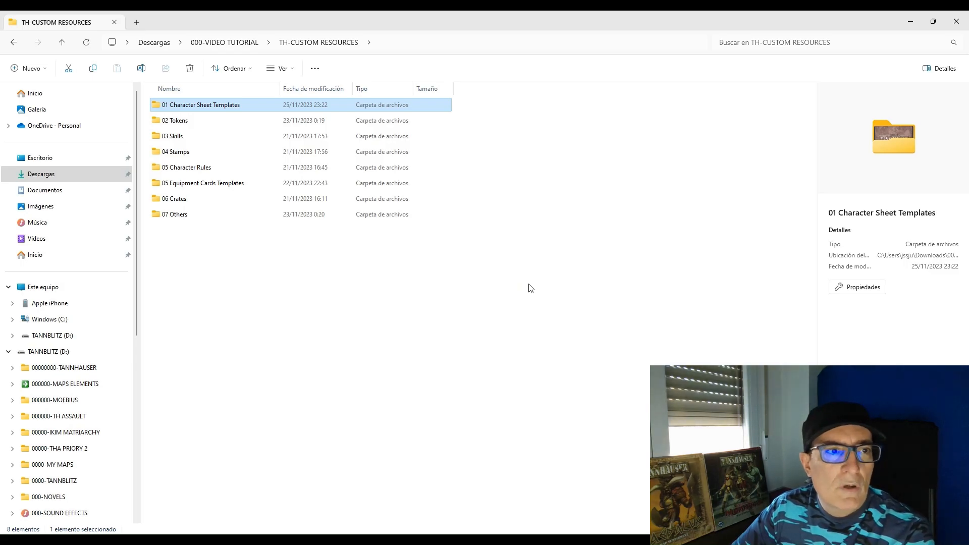
# Look through the images in the 01 Character Sheet Templates folder, including its Epic Characters Sheets subfolder.
pyautogui.doubleClick(211, 109)
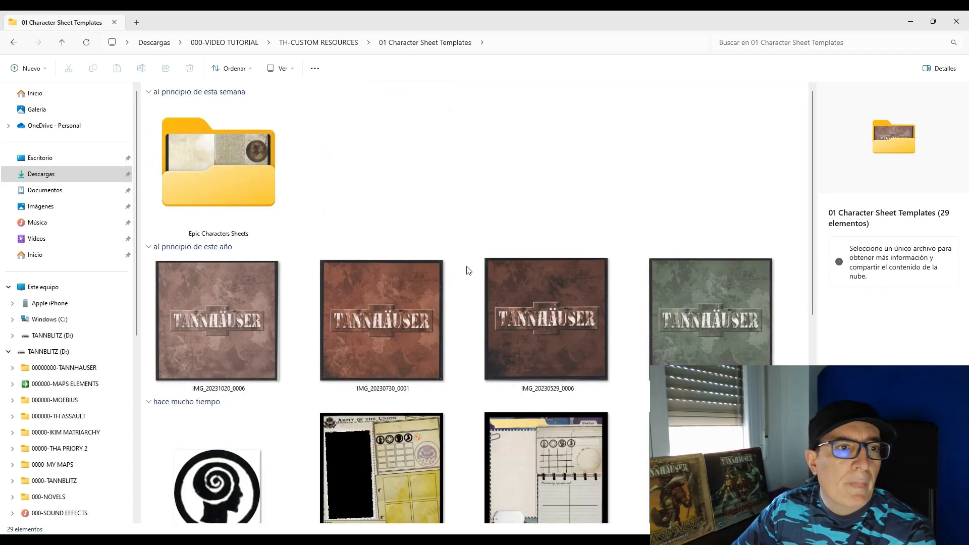
pyautogui.scroll(-5, 481, 198)
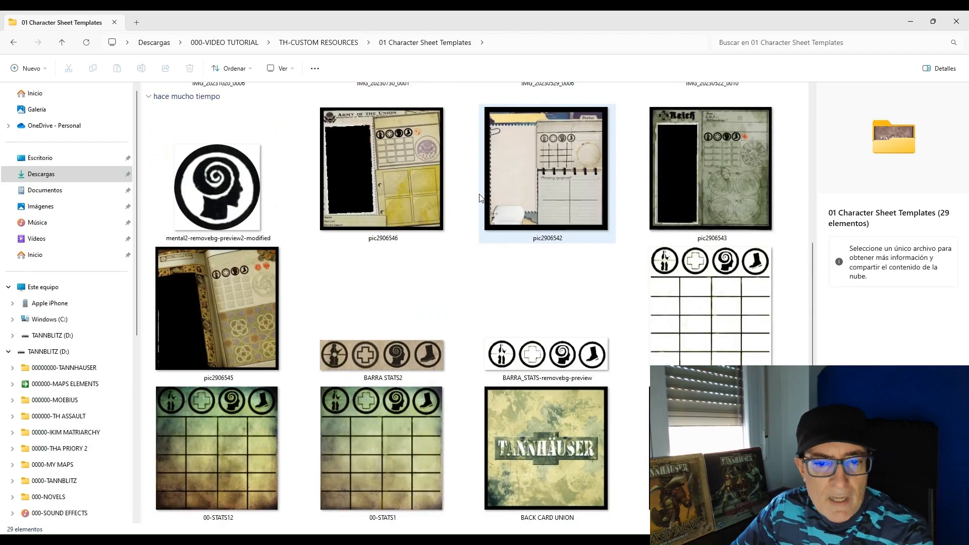
pyautogui.scroll(-3, 481, 198)
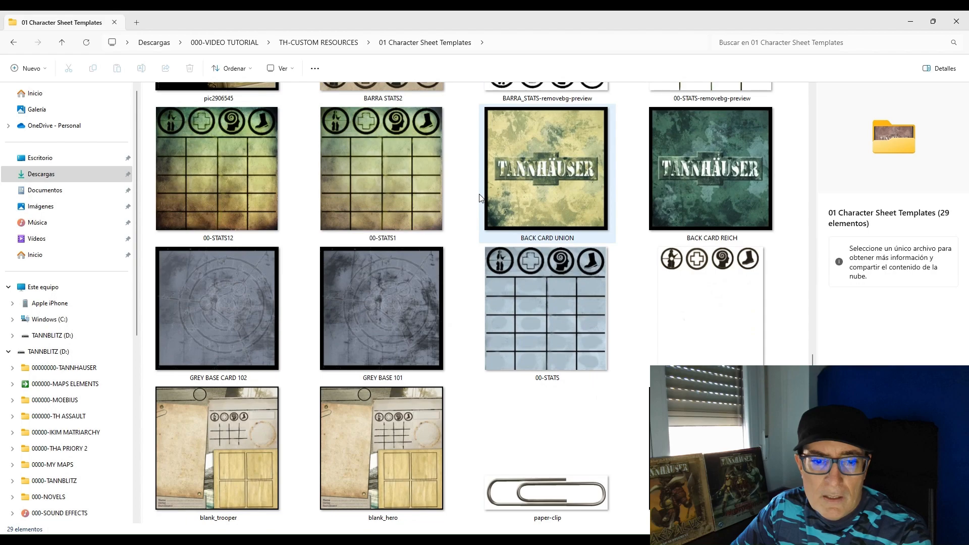
pyautogui.scroll(-2, 480, 199)
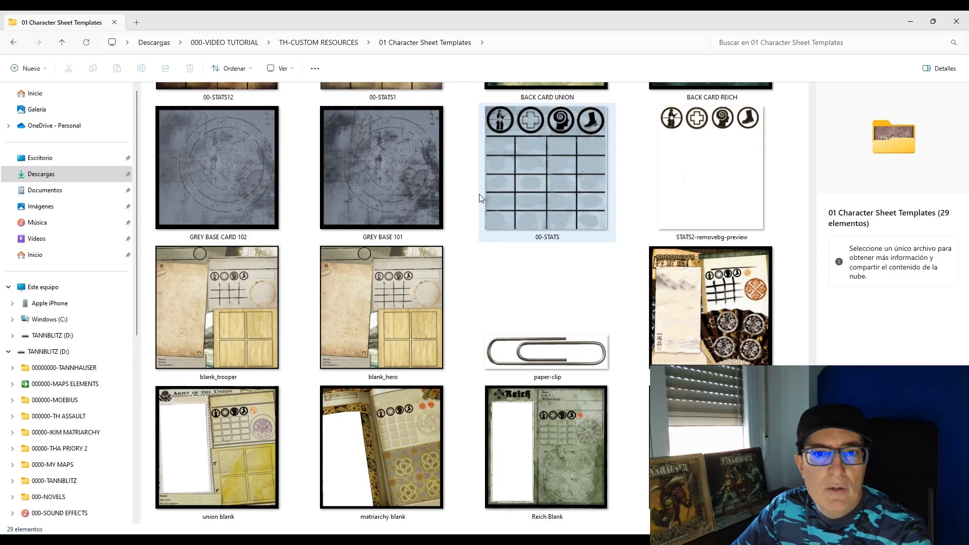
pyautogui.scroll(3, 481, 198)
pyautogui.scroll(3, 481, 198)
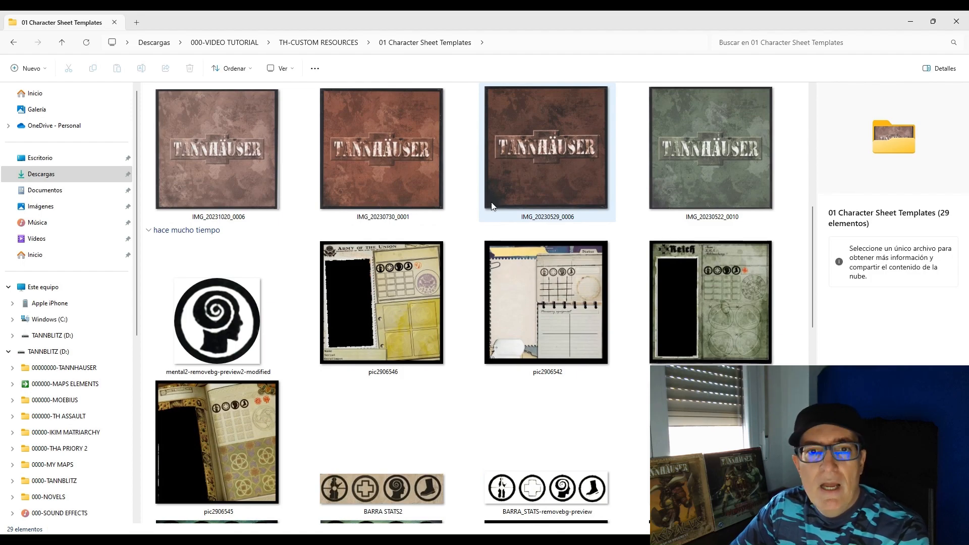
pyautogui.scroll(2, 468, 205)
pyautogui.doubleClick(247, 168)
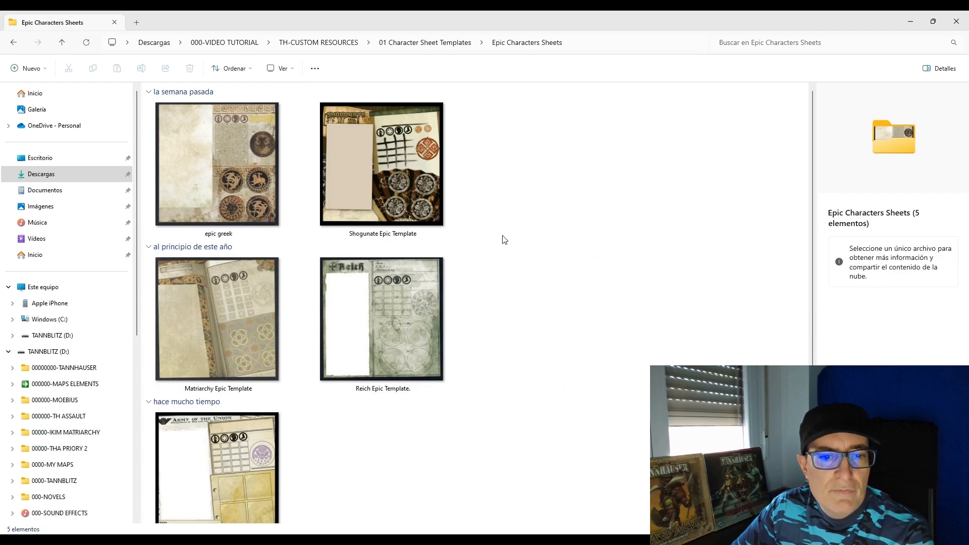
pyautogui.click(61, 43)
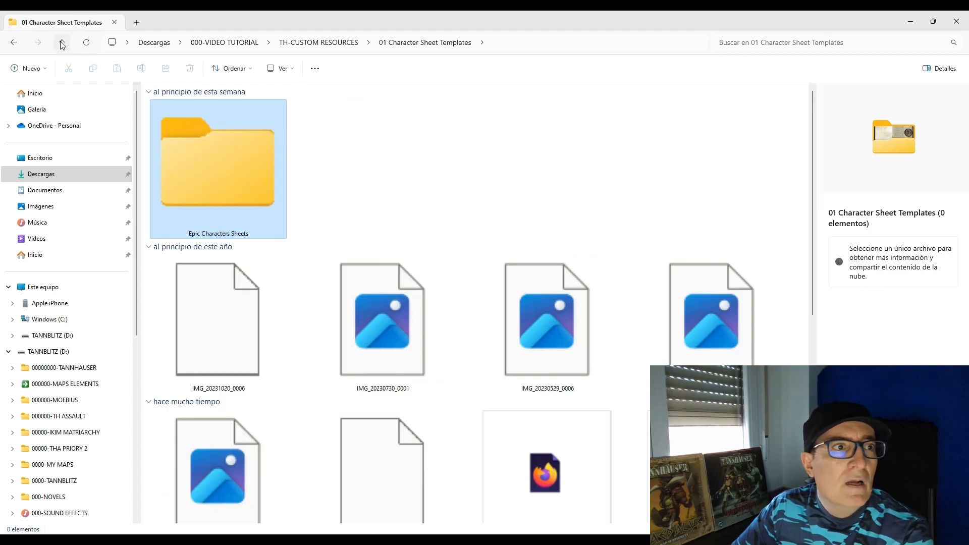
pyautogui.click(62, 43)
# Browse the token images in the 02 Tokens folder and its J.Terry Mercenary Token subfolder.
pyautogui.doubleClick(163, 121)
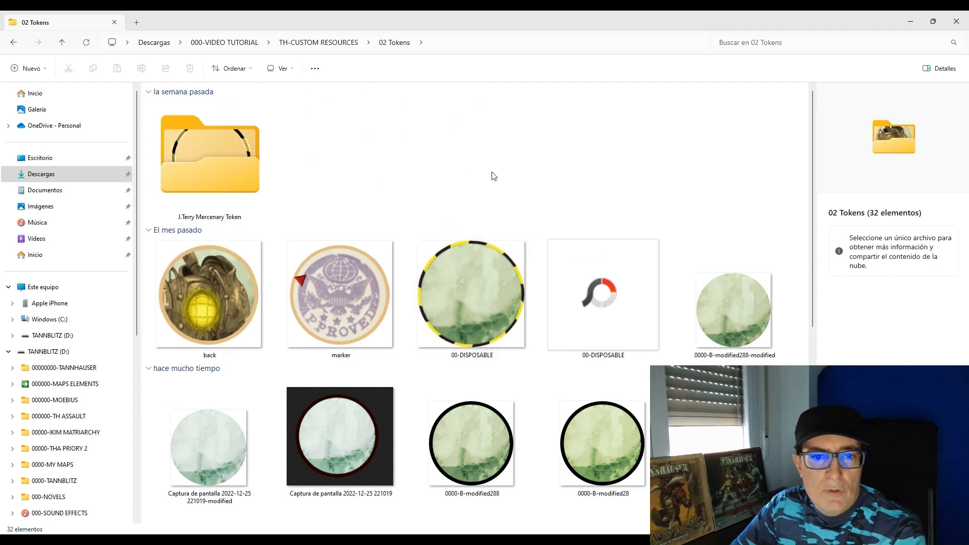
pyautogui.scroll(-10, 493, 175)
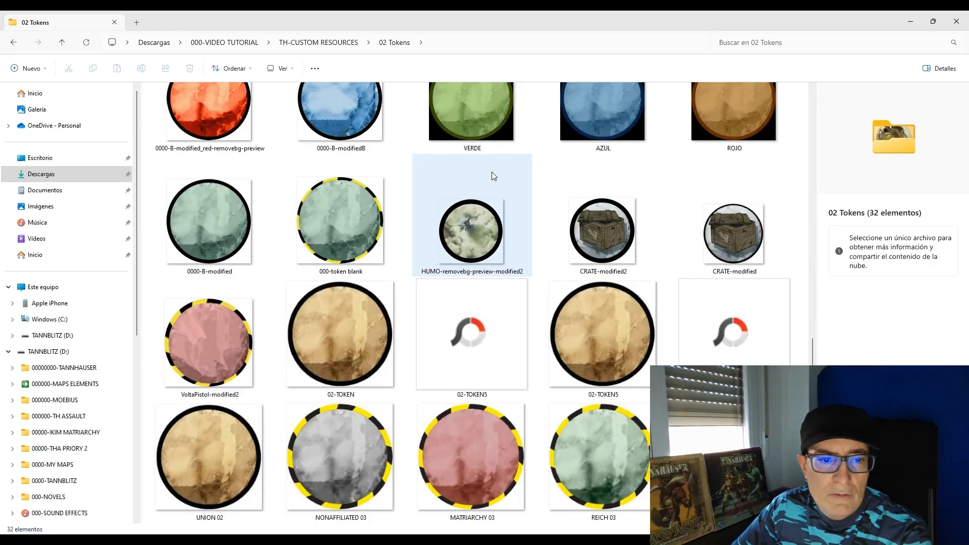
pyautogui.scroll(10, 491, 171)
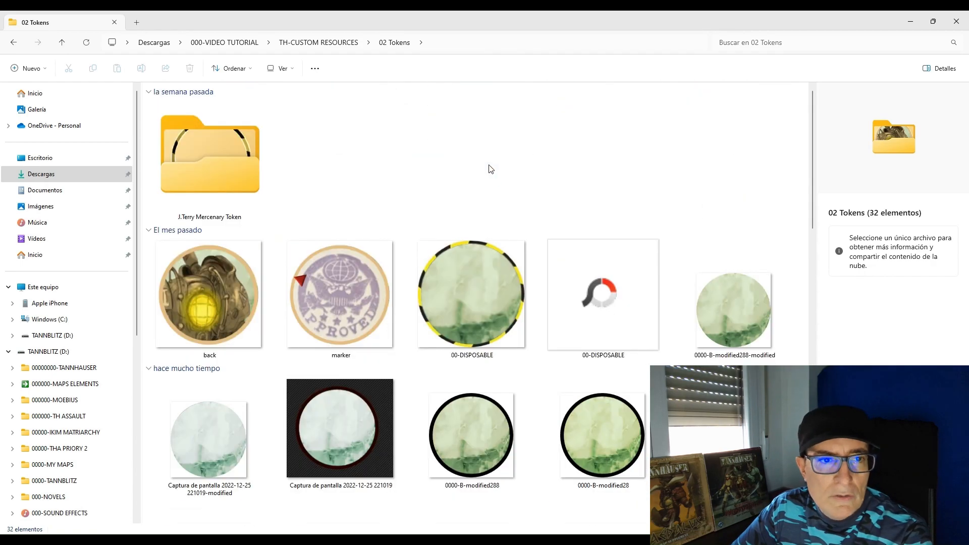
pyautogui.doubleClick(193, 152)
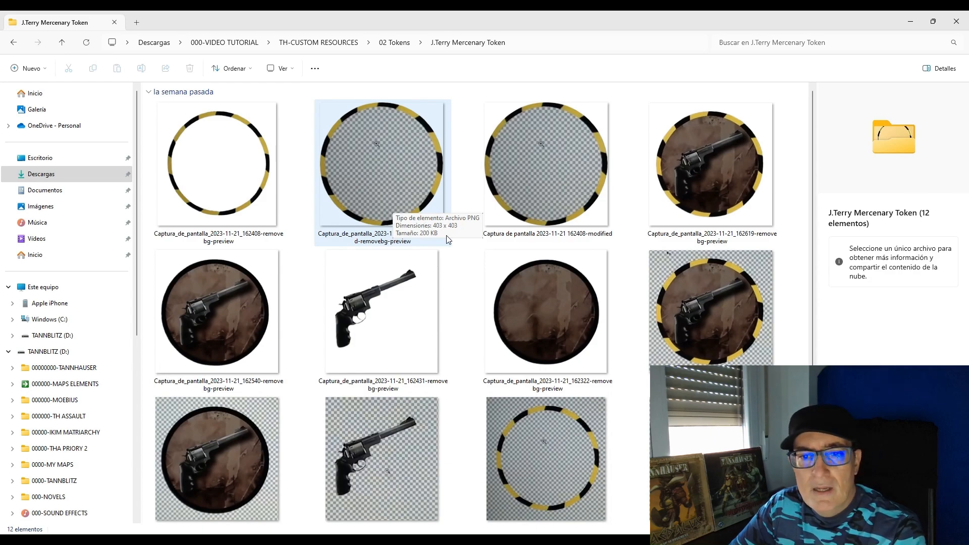
pyautogui.click(62, 41)
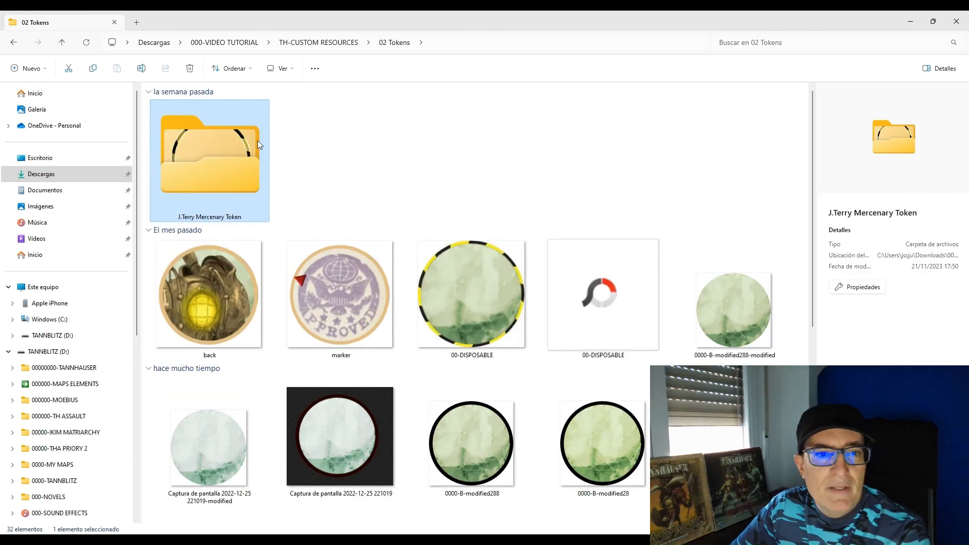
pyautogui.click(61, 42)
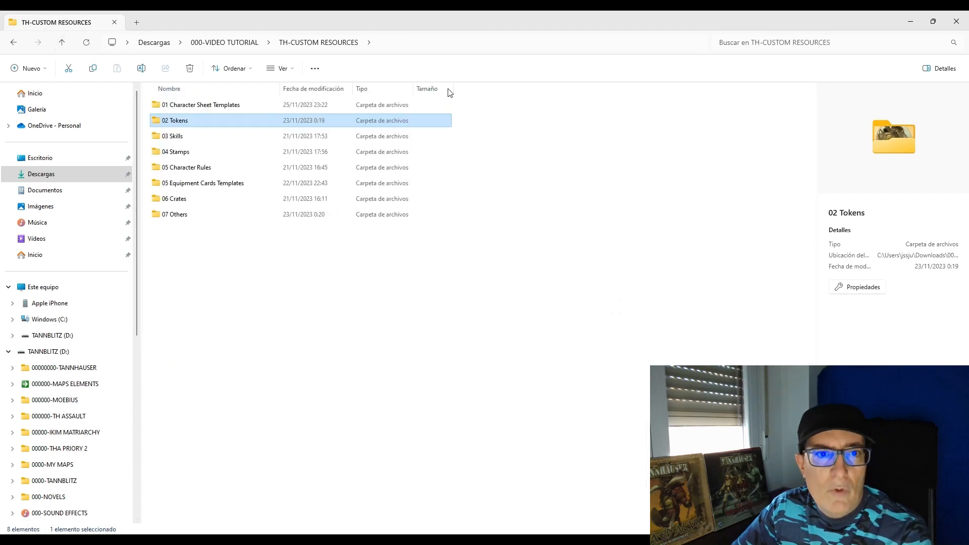
# Check the contents of the 03 Skills and 04 Stamps folders, returning to TH-CUSTOM RESOURCES.
pyautogui.doubleClick(176, 136)
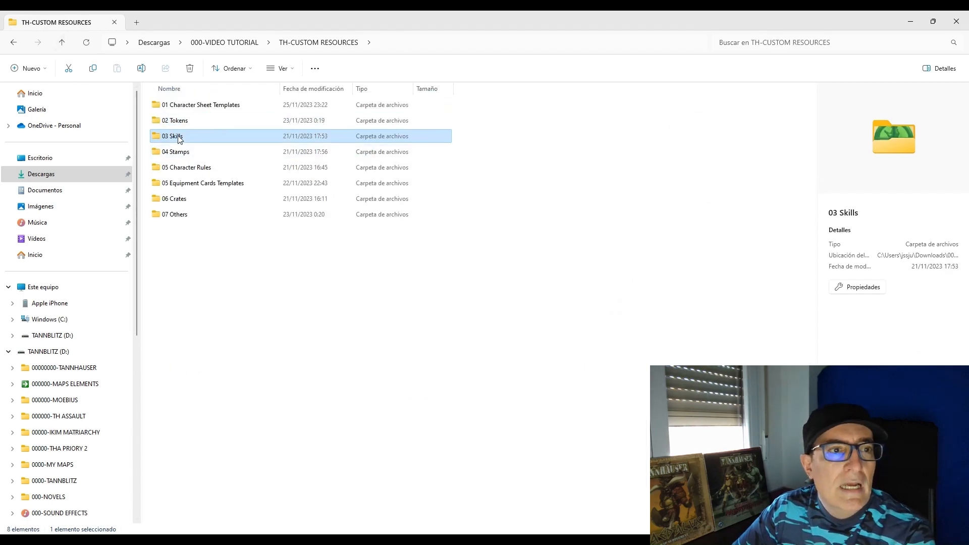
pyautogui.click(62, 44)
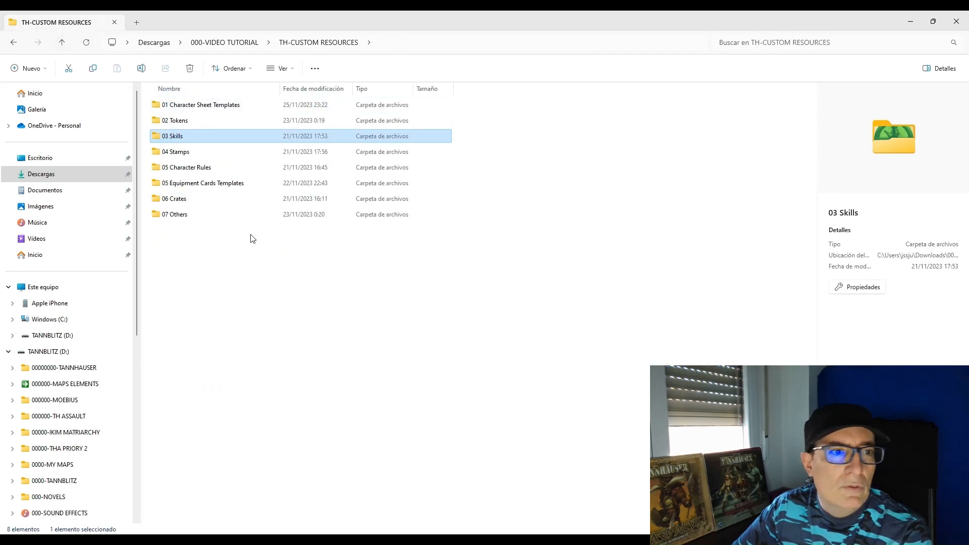
pyautogui.doubleClick(181, 154)
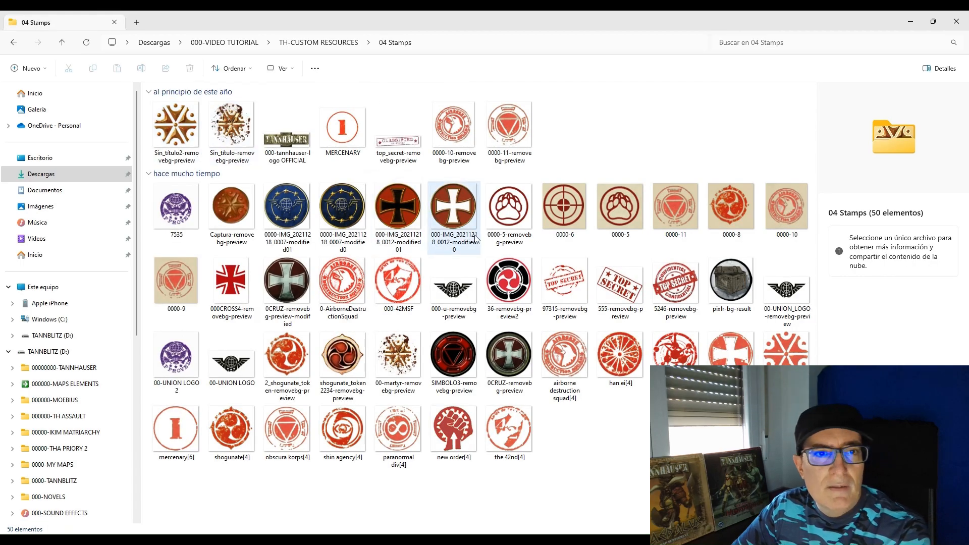
pyautogui.click(63, 44)
# Examine the files in the 05 Character Rules and 05 Equipment Cards Templates folders.
pyautogui.doubleClick(199, 172)
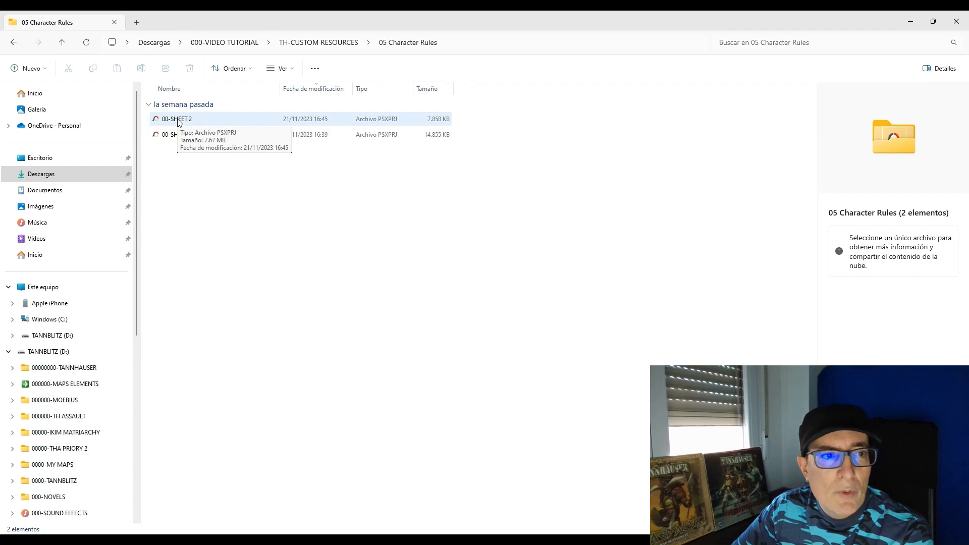
pyautogui.click(62, 42)
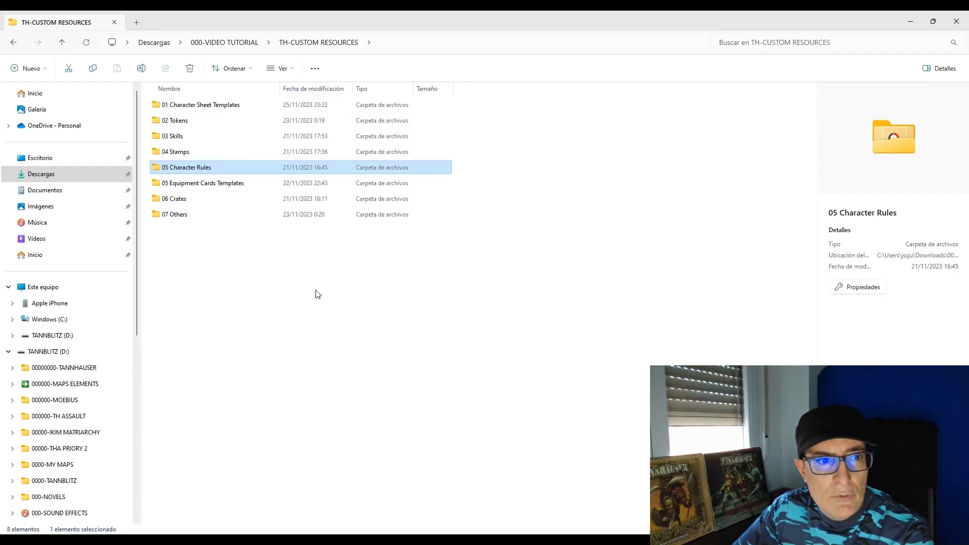
pyautogui.doubleClick(220, 188)
pyautogui.scroll(-1, 484, 197)
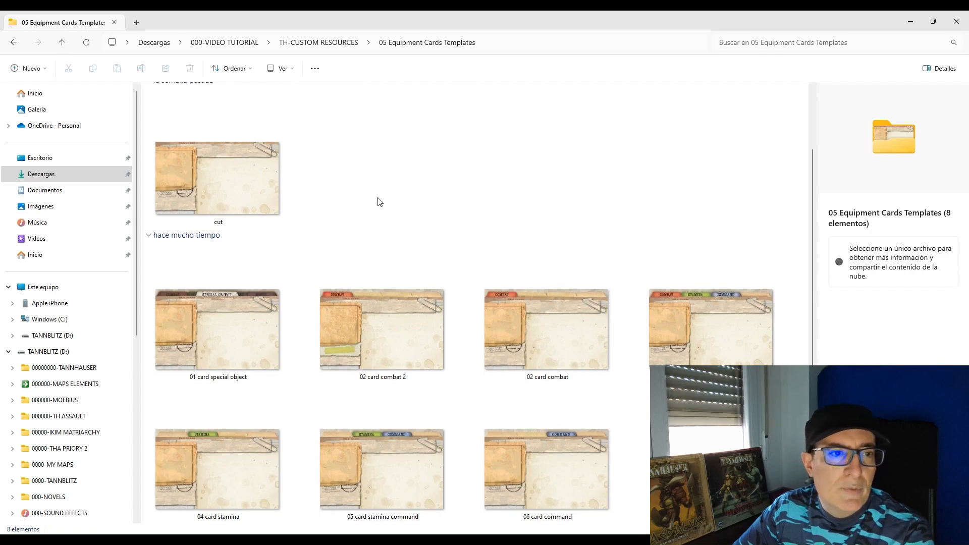
pyautogui.click(62, 44)
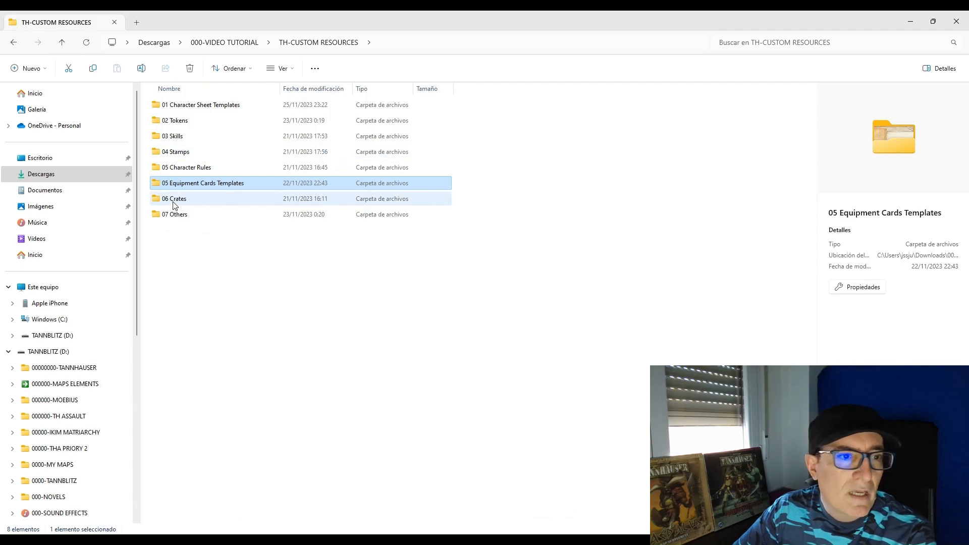
# Browse the crate tokens in 06 Crates and the blank sheets, borders and stamps in 07 Others.
pyautogui.doubleClick(174, 202)
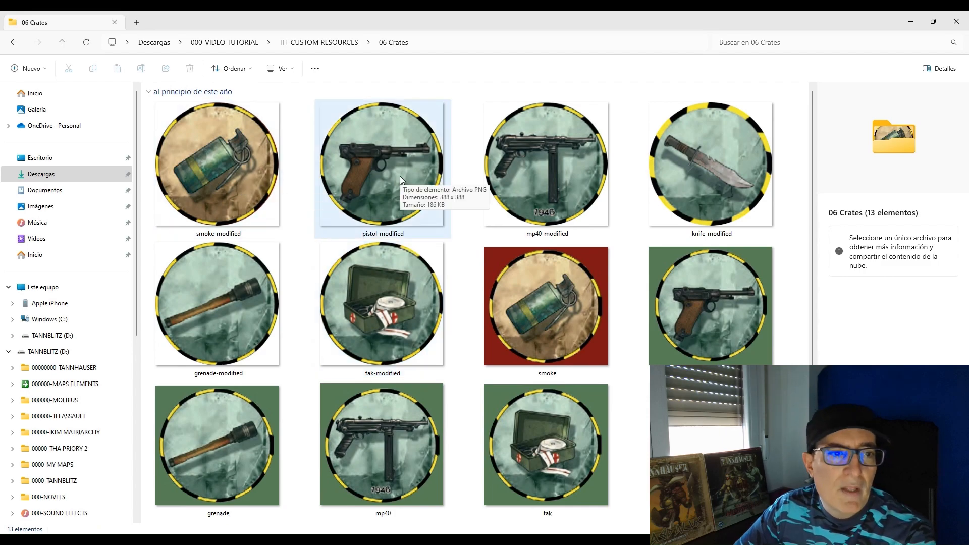
pyautogui.click(61, 43)
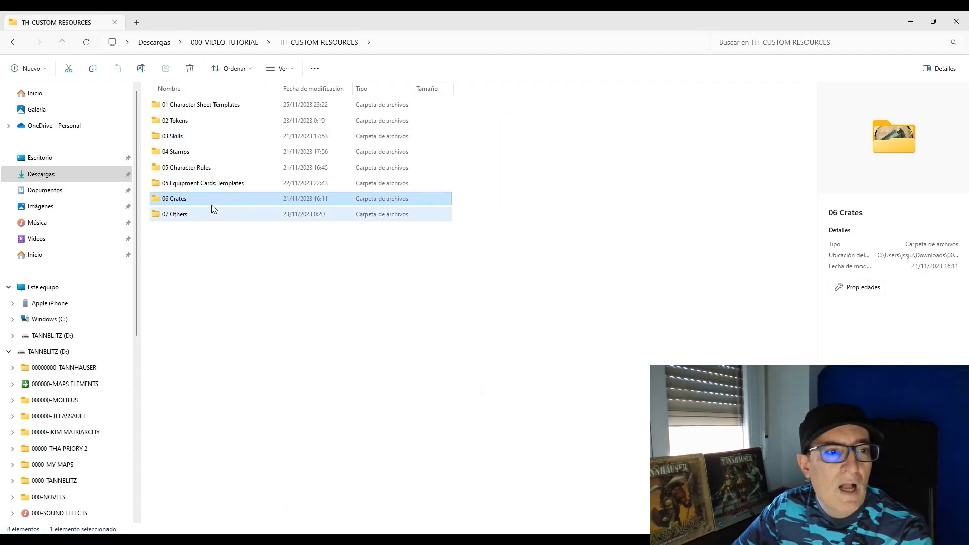
pyautogui.click(176, 215)
pyautogui.doubleClick(177, 215)
pyautogui.scroll(-4, 447, 254)
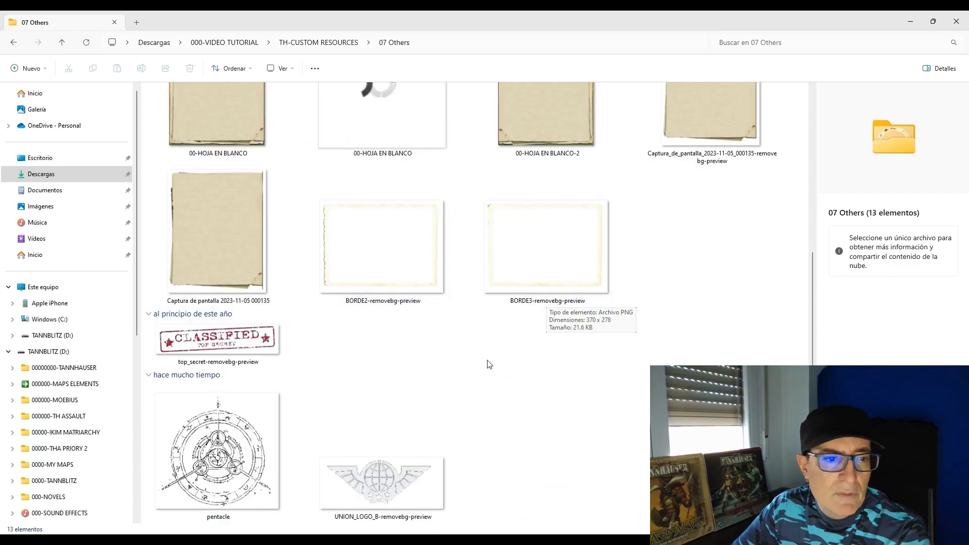
pyautogui.scroll(2, 488, 363)
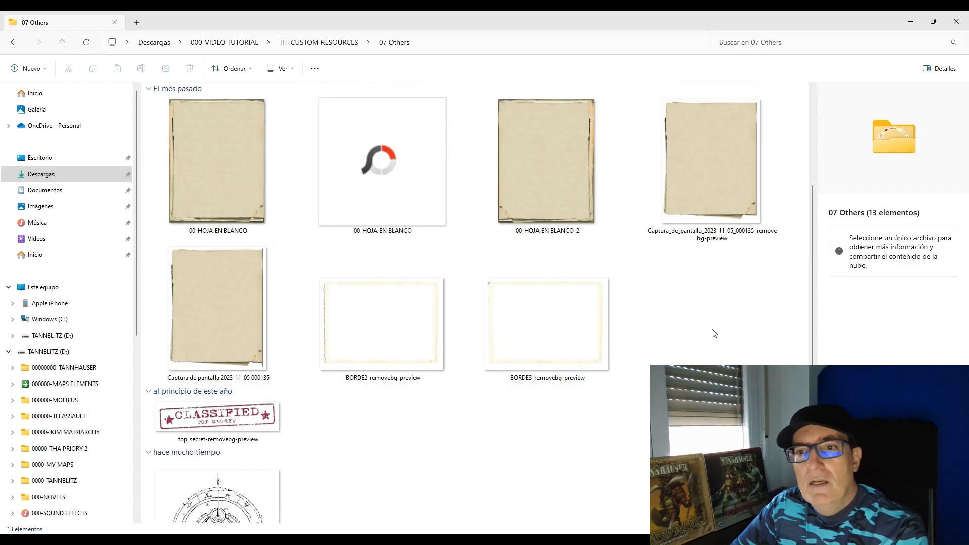
pyautogui.scroll(3, 714, 334)
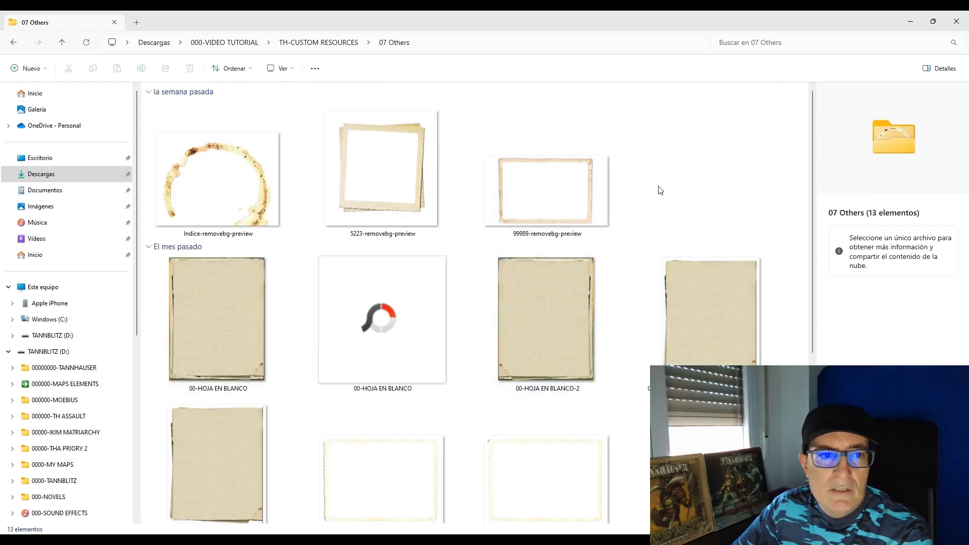
pyautogui.click(61, 42)
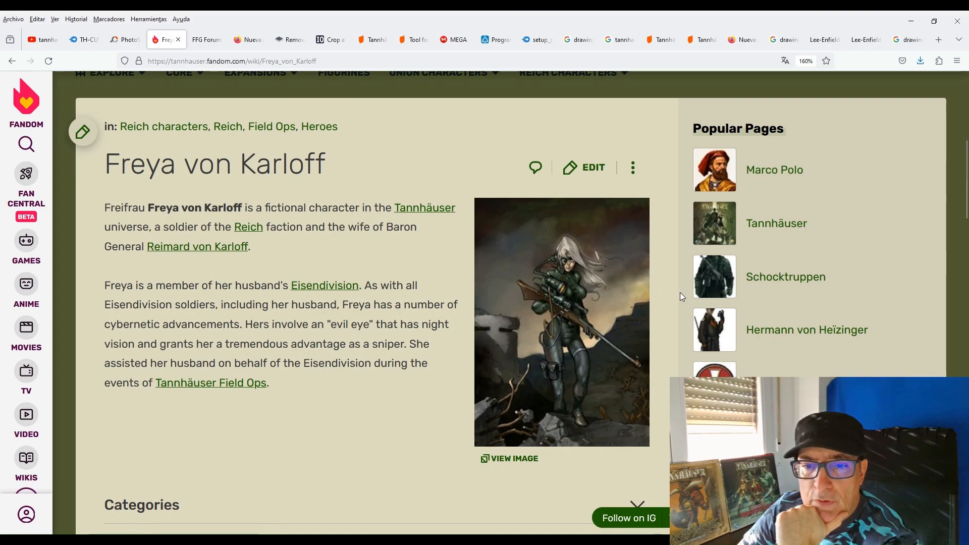
# Enlarge the Freya von Karloff artwork and save it as Freya.webp in the FREYA folder, replacing the existing file.
pyautogui.click(563, 276)
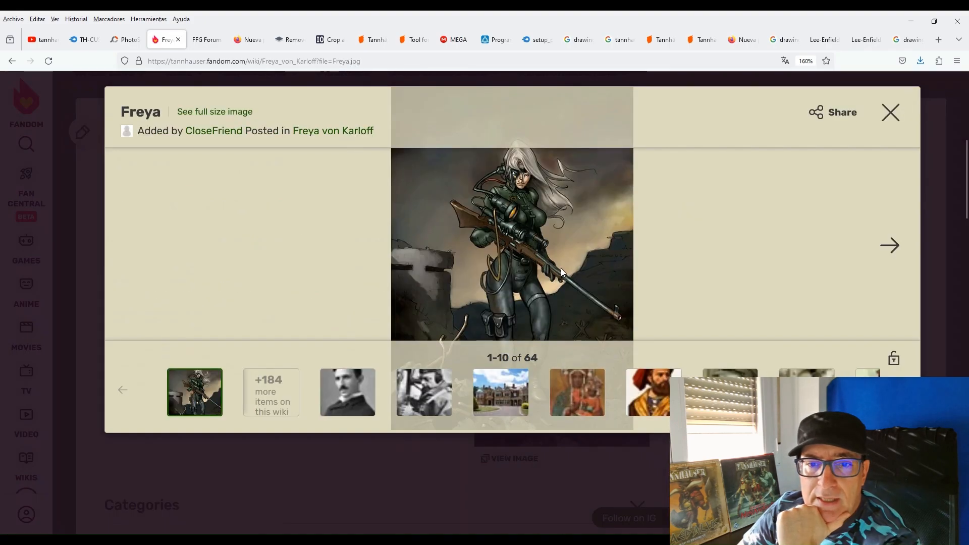
pyautogui.click(658, 270)
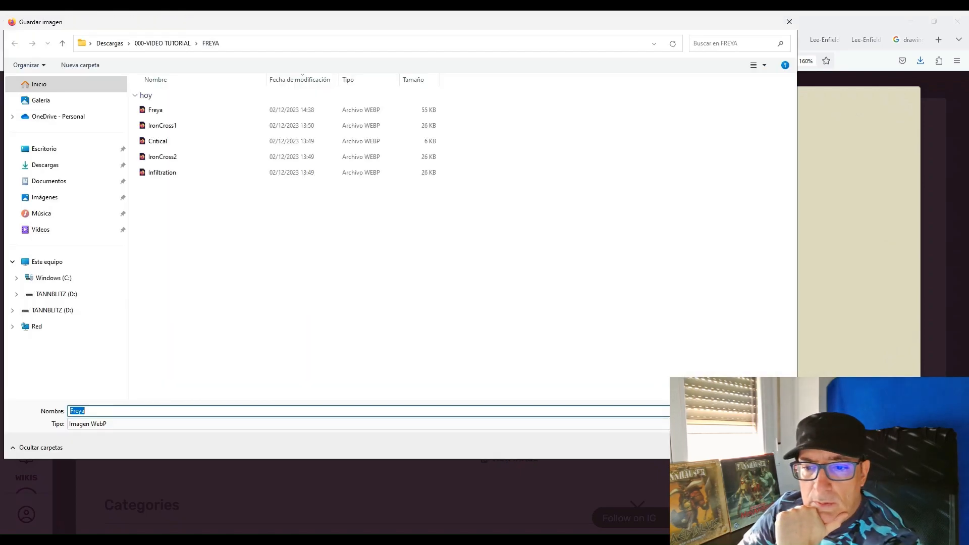
pyautogui.press('Return')
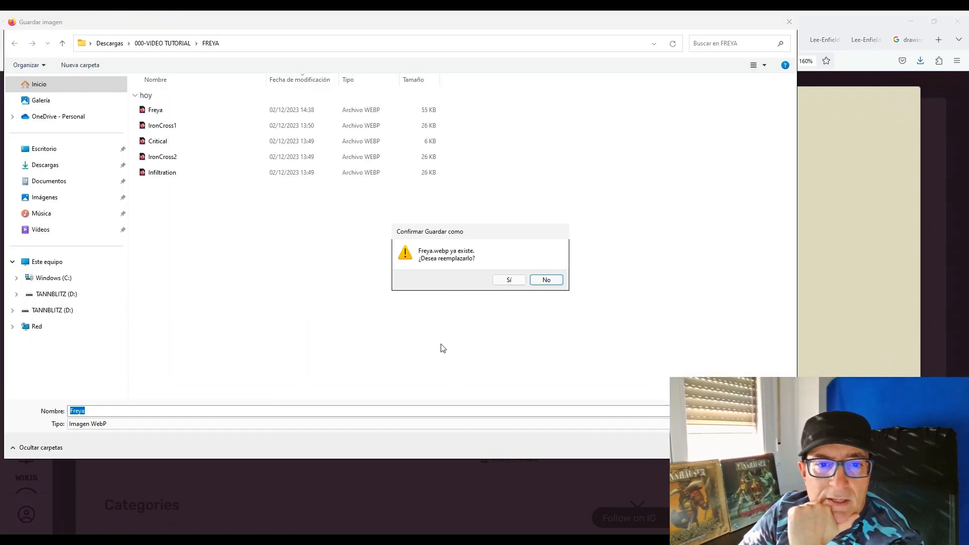
pyautogui.click(509, 280)
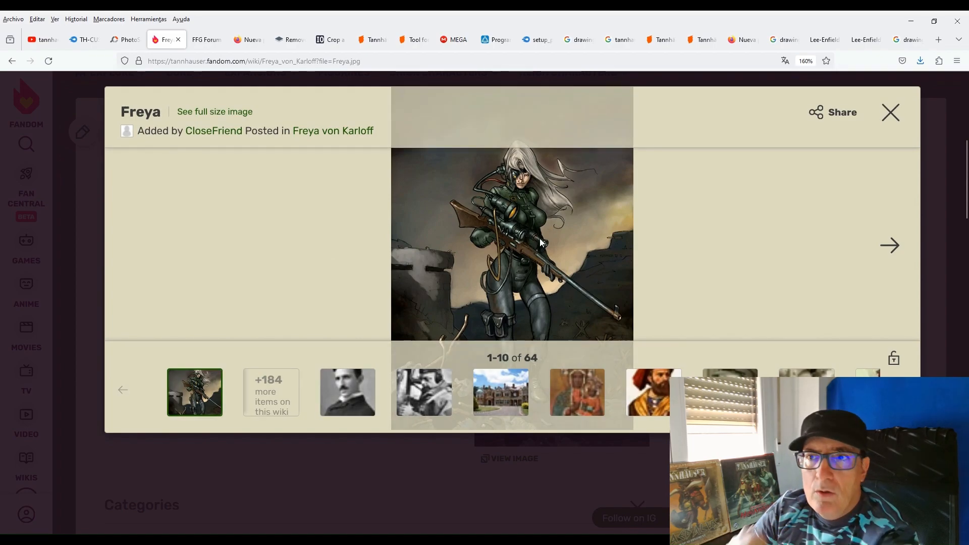
# Find the Lee-Enfield L42A1 sniper rifle among the open image searches and save it as L42A1-IWS-roto-horiz-hr-01, replacing the existing file.
pyautogui.click(862, 41)
pyautogui.click(826, 41)
pyautogui.click(787, 40)
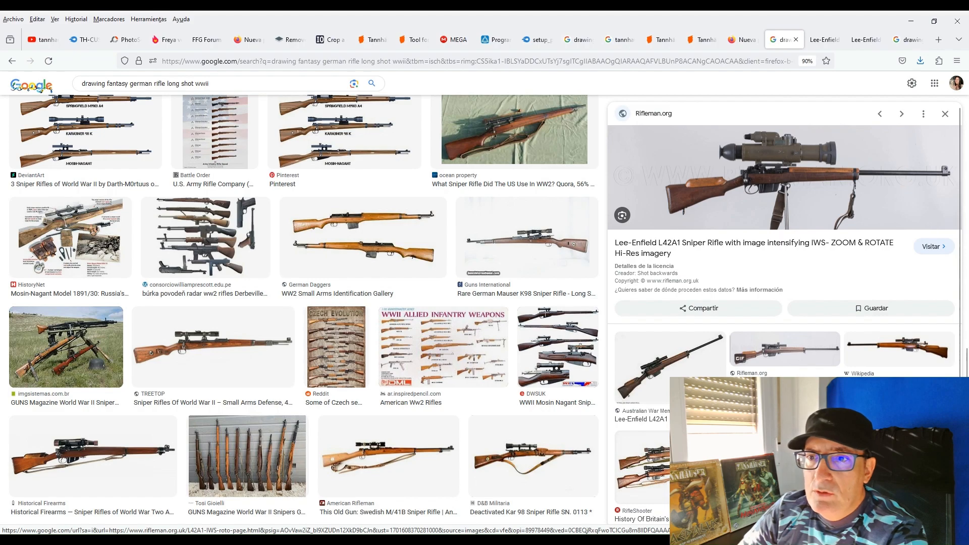
pyautogui.click(834, 319)
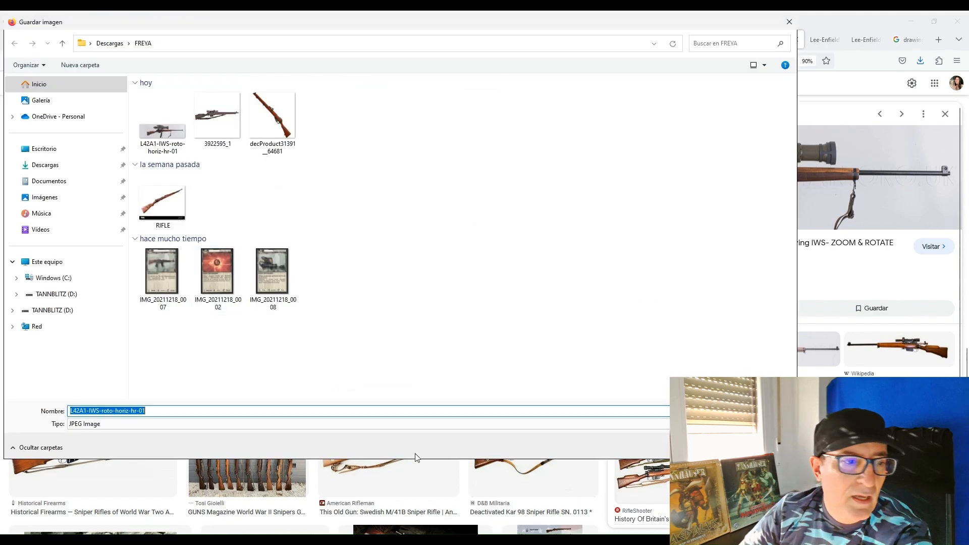
pyautogui.click(716, 448)
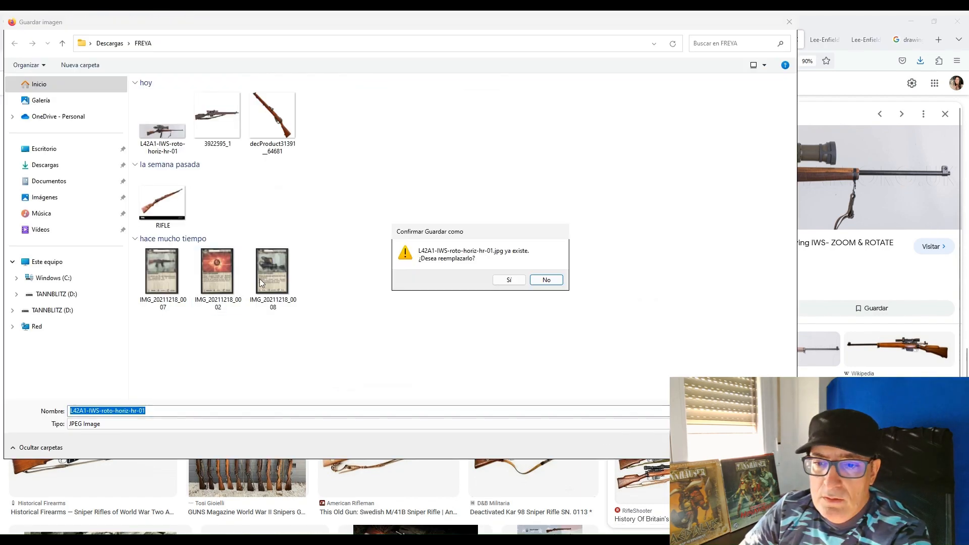
pyautogui.click(508, 280)
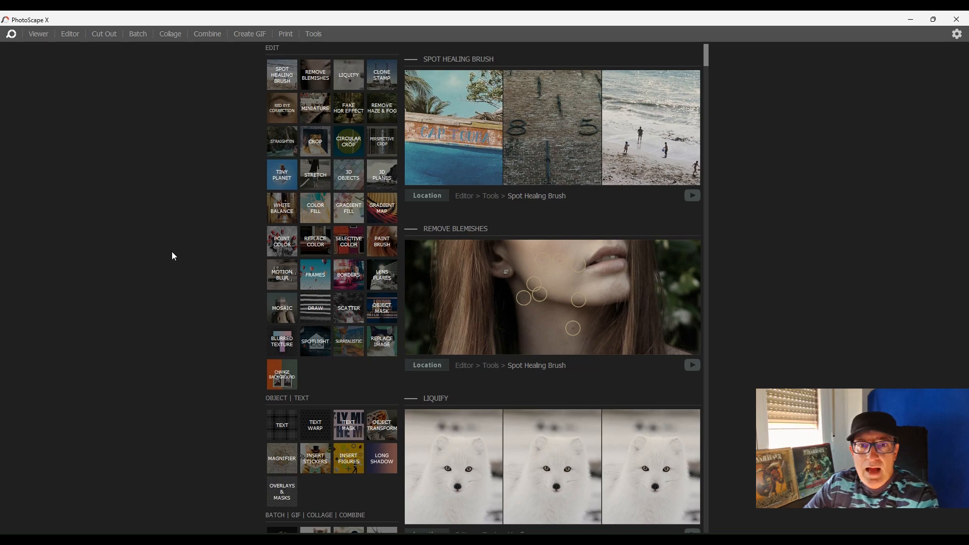
# In the PhotoScape X editor, open the blank Reich character sheet pic2906543.webp from the 01 Character Sheet template folder.
pyautogui.click(71, 35)
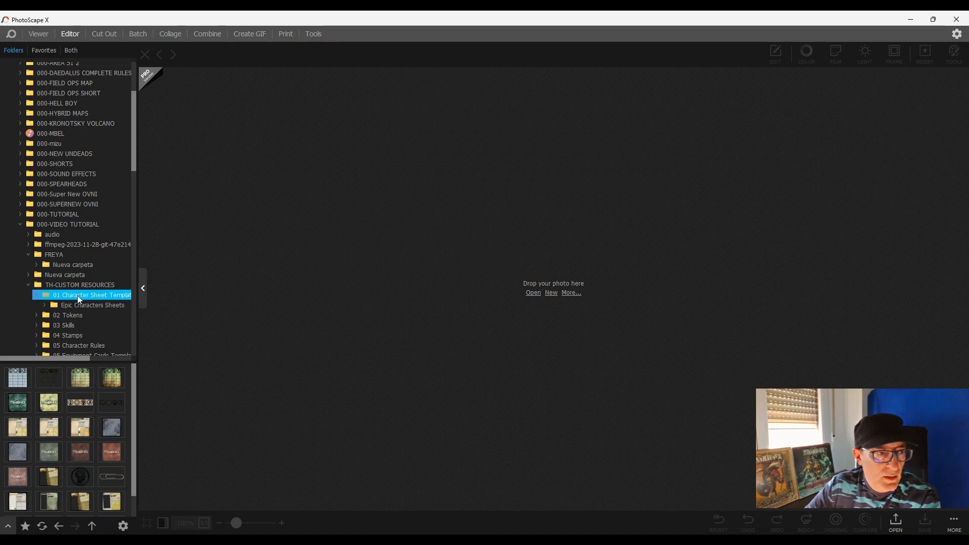
pyautogui.scroll(-1, 81, 403)
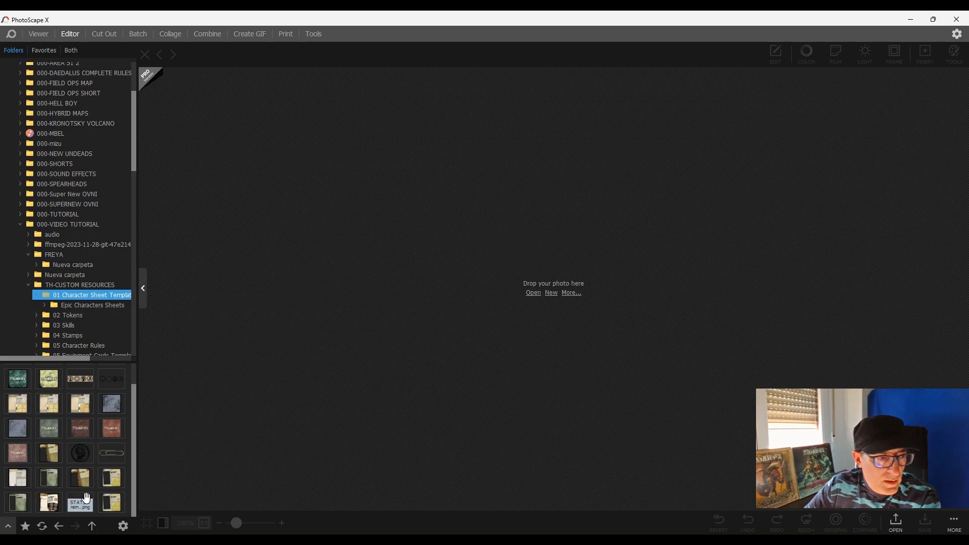
pyautogui.click(49, 477)
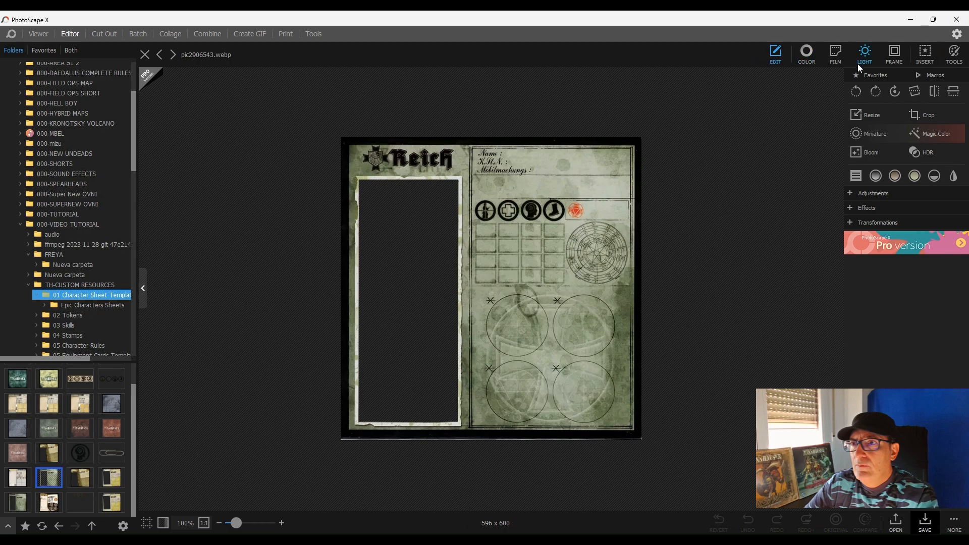
# Insert the uncropped Freya artwork from the FREYA folder and align it with the portrait frame's left edge on the Reich sheet.
pyautogui.click(925, 55)
pyautogui.click(808, 58)
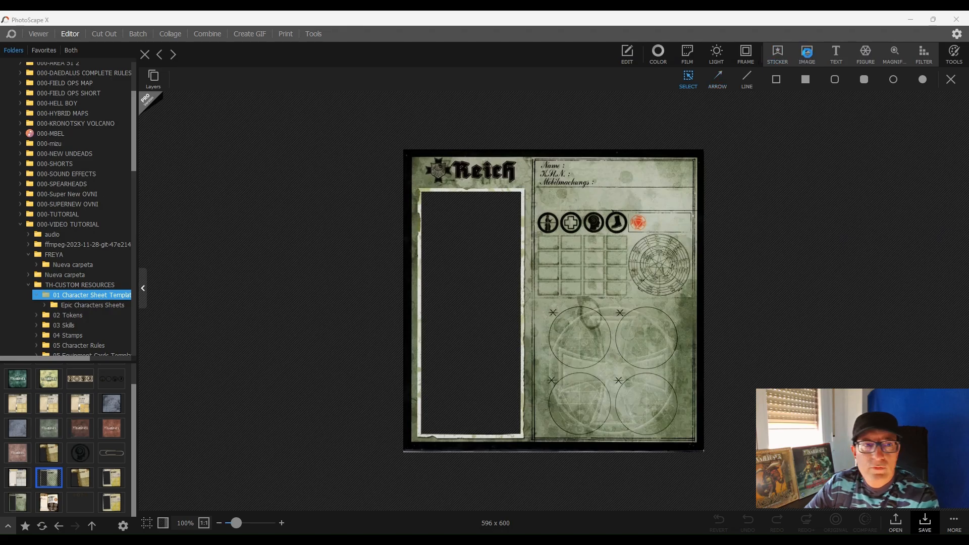
pyautogui.click(342, 111)
pyautogui.click(273, 111)
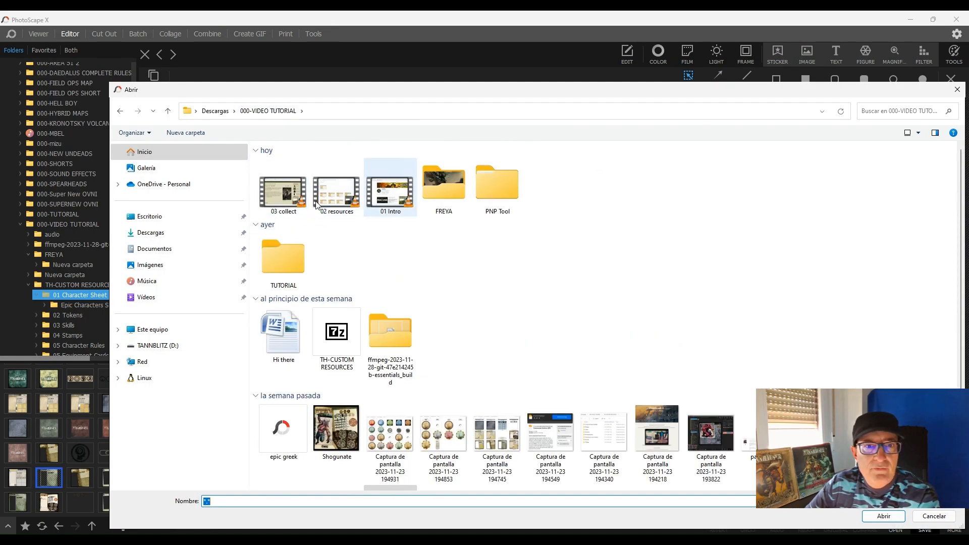
pyautogui.doubleClick(450, 186)
pyautogui.doubleClick(337, 182)
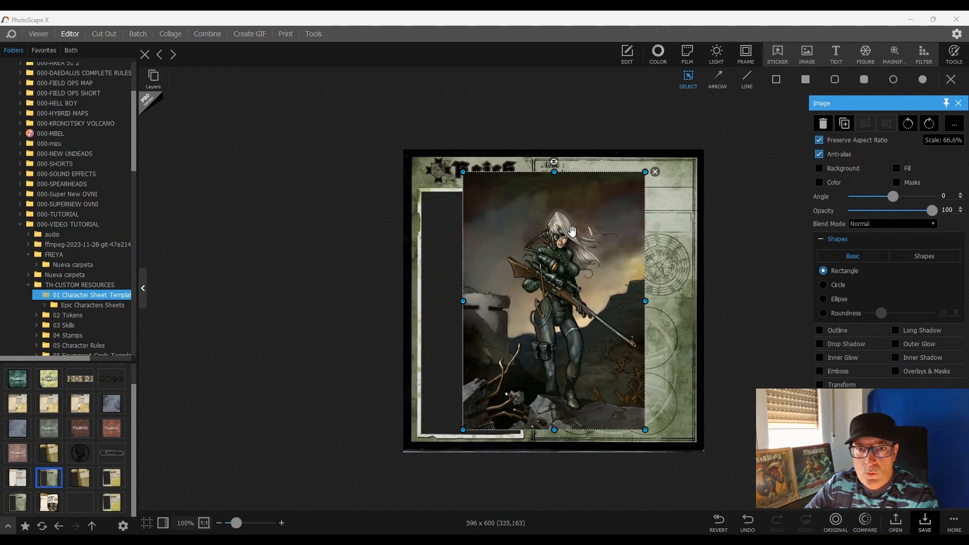
pyautogui.moveTo(572, 230); pyautogui.dragTo(531, 236)
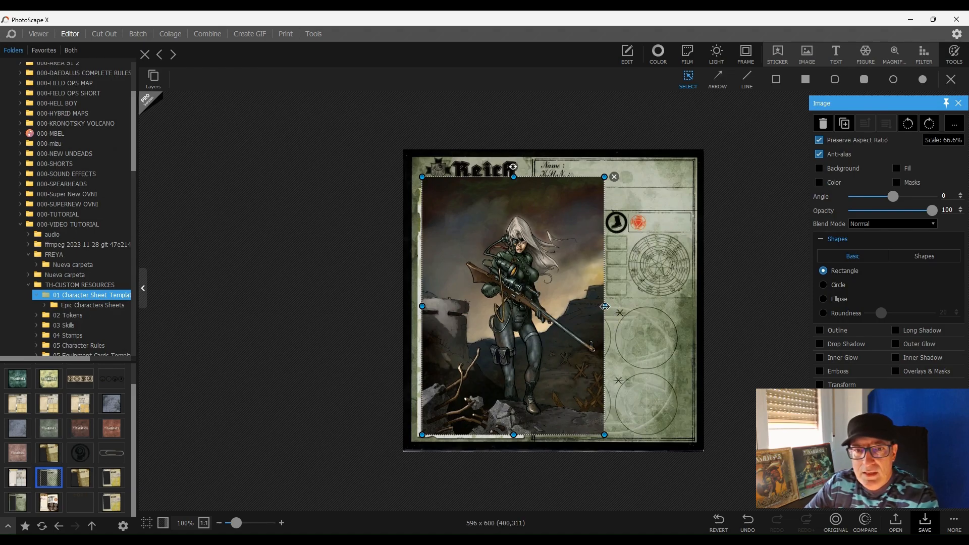
pyautogui.moveTo(574, 314)
pyautogui.mouseDown()
pyautogui.moveTo(612, 309)
pyautogui.moveTo(462, 318)
pyautogui.moveTo(631, 315)
pyautogui.moveTo(575, 309)
pyautogui.mouseUp()
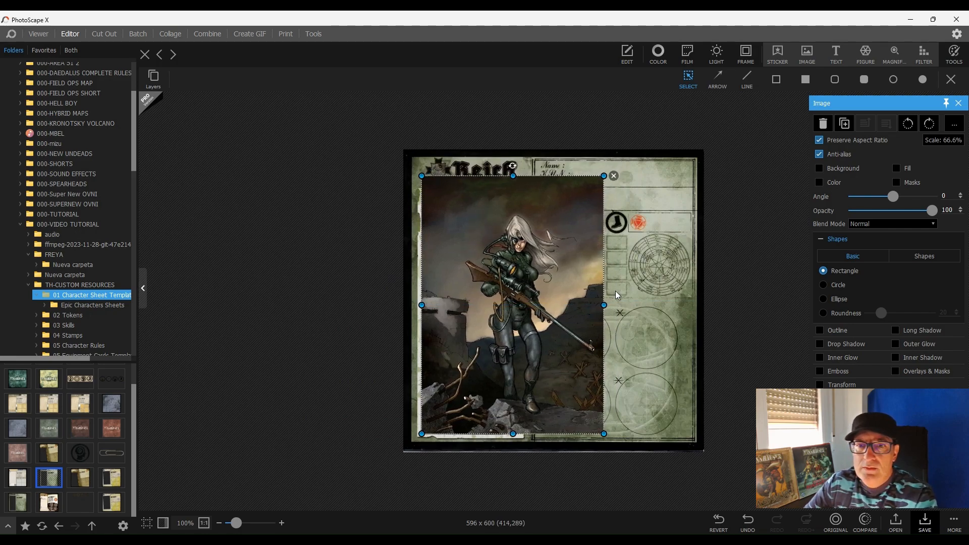
# Try fitting the Freya artwork to the portrait frame with its aspect ratio unlocked, restore its width and remove it from the sheet.
pyautogui.click(818, 141)
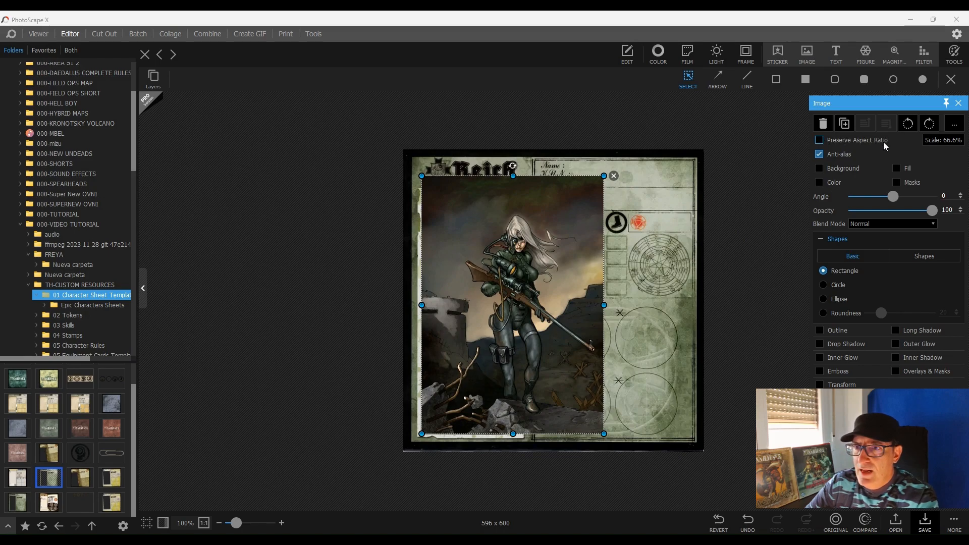
pyautogui.moveTo(604, 305); pyautogui.dragTo(520, 305)
pyautogui.moveTo(470, 175); pyautogui.dragTo(471, 192)
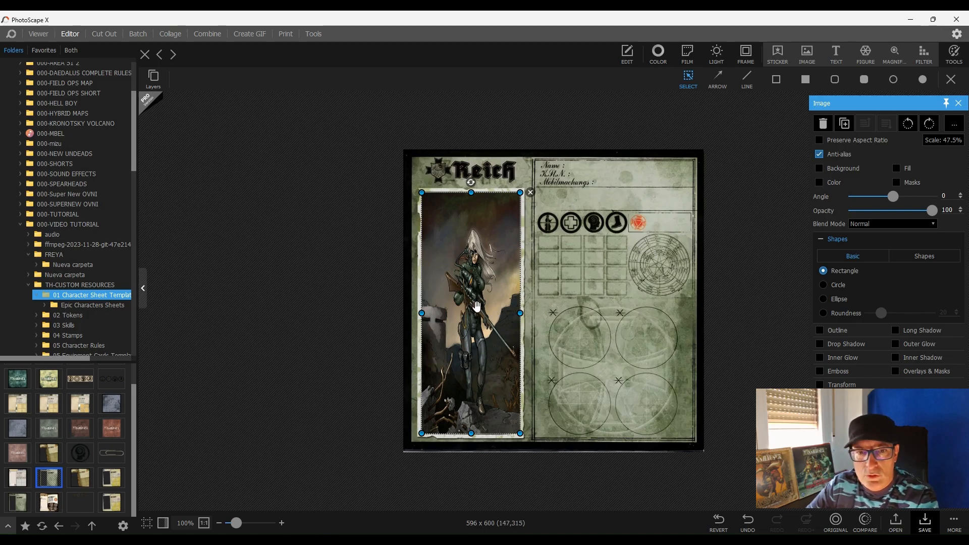
pyautogui.moveTo(519, 313); pyautogui.dragTo(602, 313)
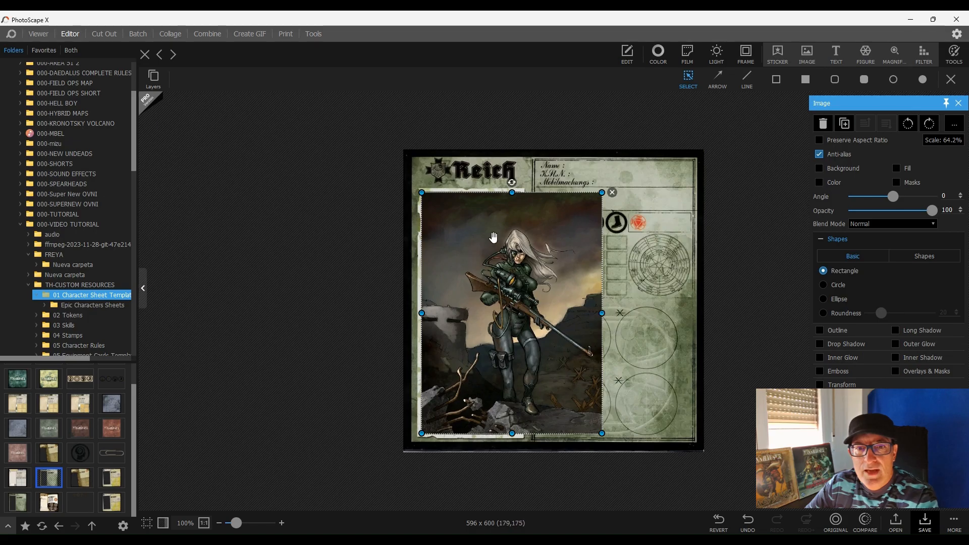
pyautogui.click(612, 194)
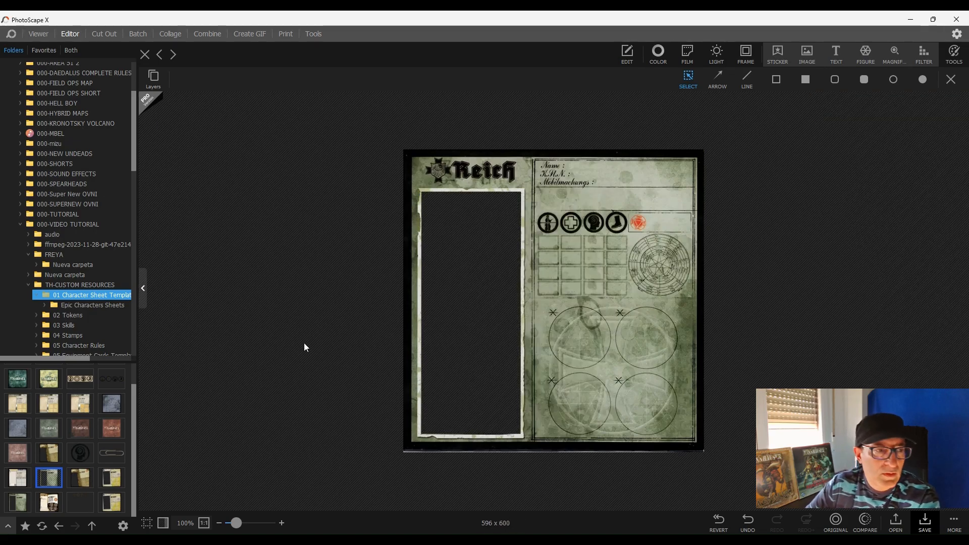
# Open Freya.webp from the FREYA folder and crop it freely around the figure to about 380 x 767 pixels.
pyautogui.click(56, 255)
pyautogui.click(23, 383)
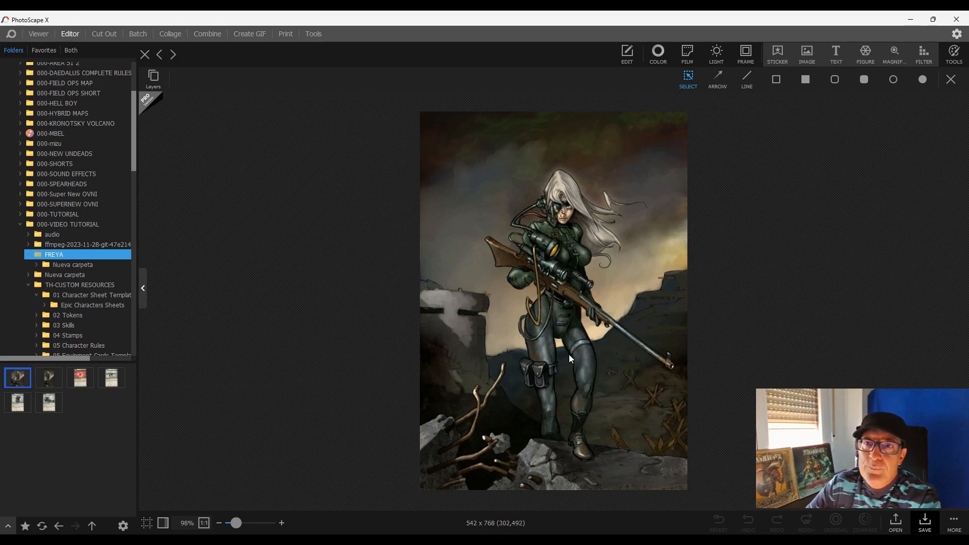
pyautogui.click(628, 53)
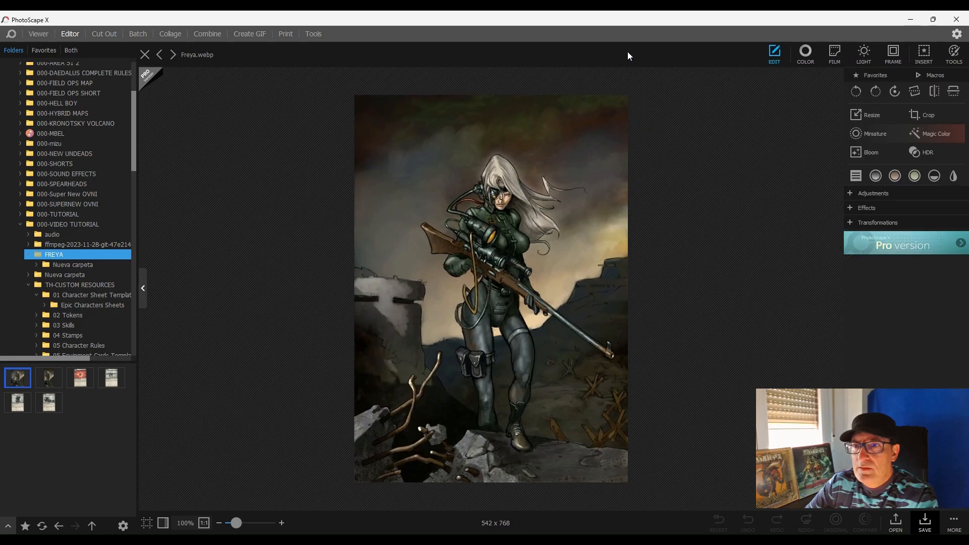
pyautogui.click(923, 116)
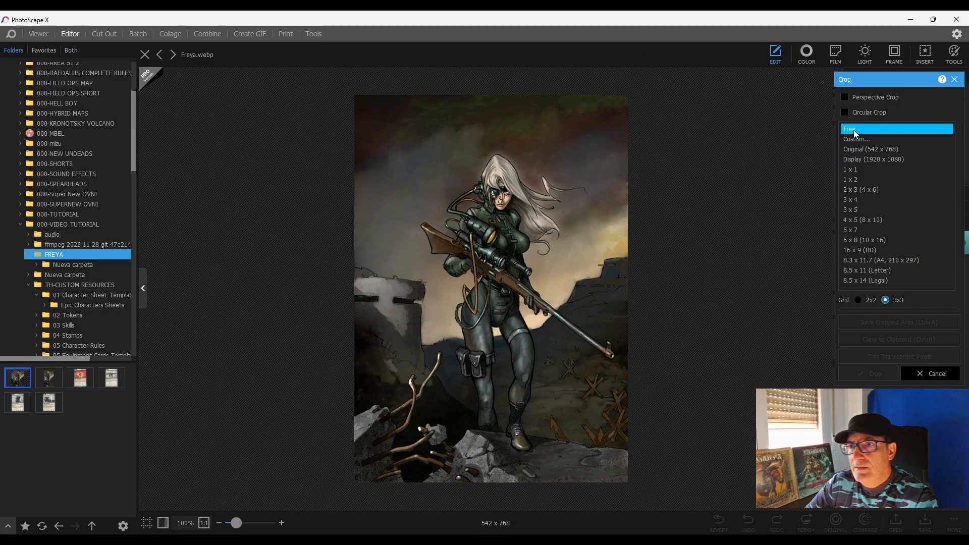
pyautogui.moveTo(423, 95); pyautogui.dragTo(632, 488)
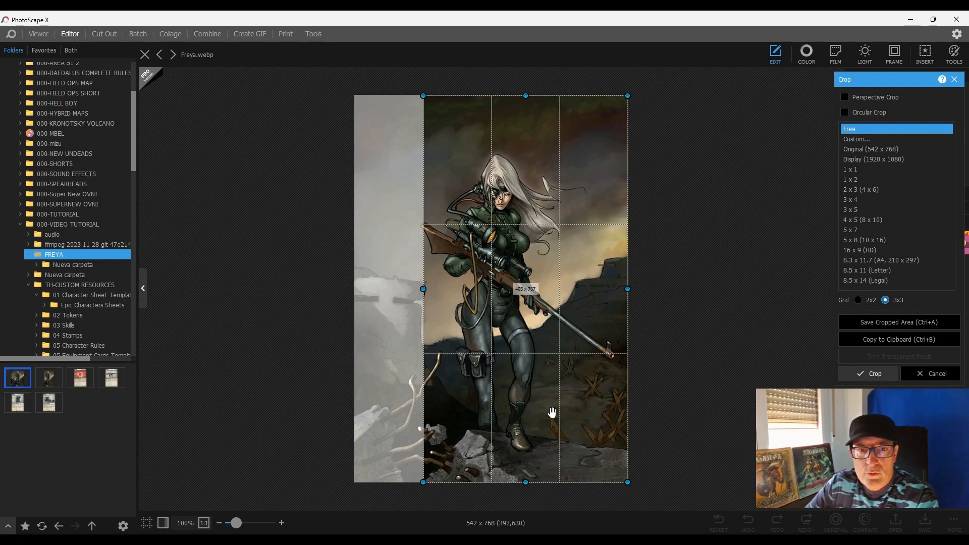
pyautogui.moveTo(627, 291); pyautogui.dragTo(616, 290)
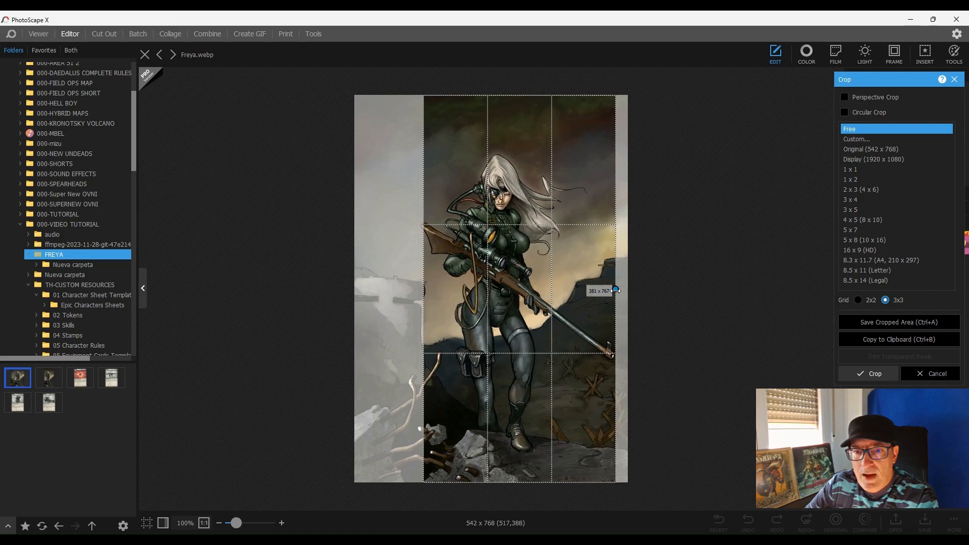
pyautogui.moveTo(423, 290); pyautogui.dragTo(424, 290)
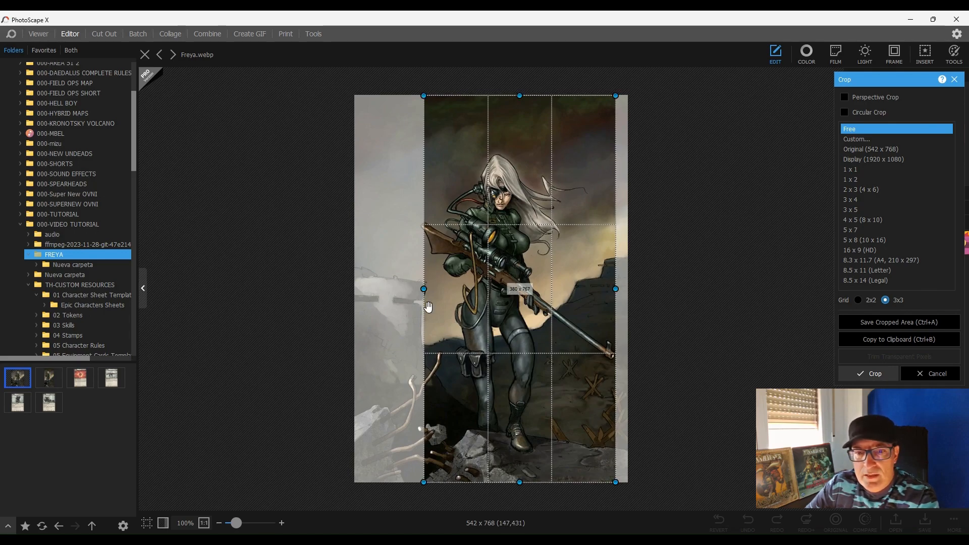
pyautogui.click(870, 373)
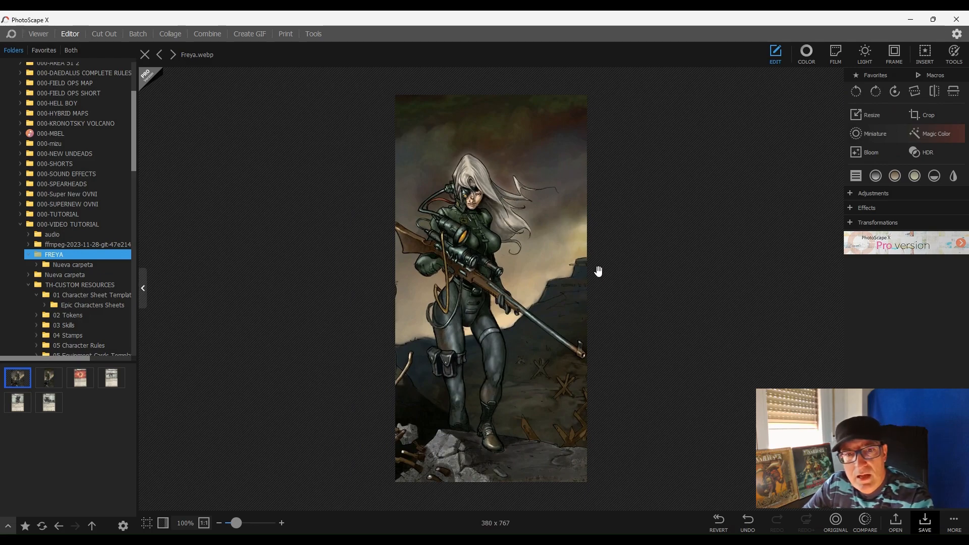
# Save the cropped artwork in JPEG format as Freya in the FREYA folder.
pyautogui.click(922, 522)
pyautogui.click(409, 235)
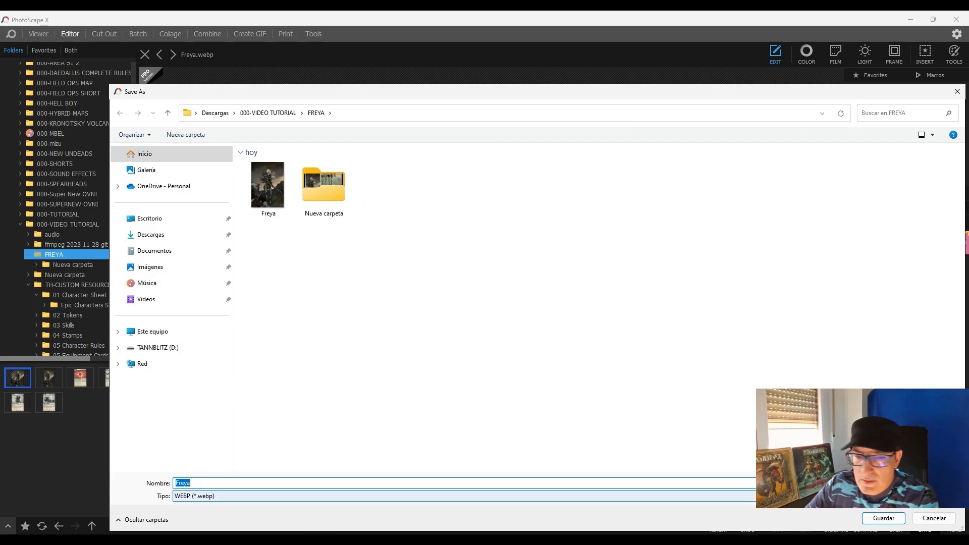
pyautogui.click(238, 496)
pyautogui.click(237, 507)
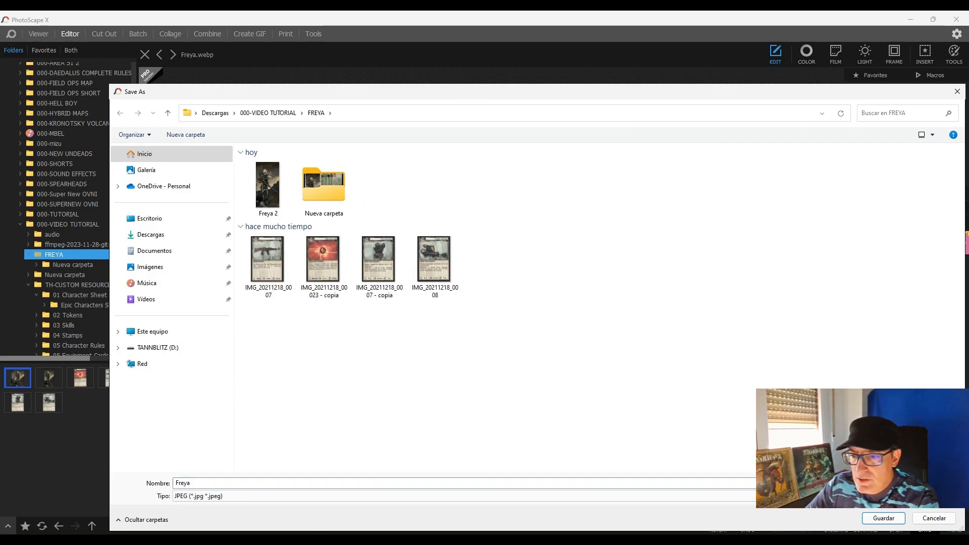
pyautogui.click(883, 518)
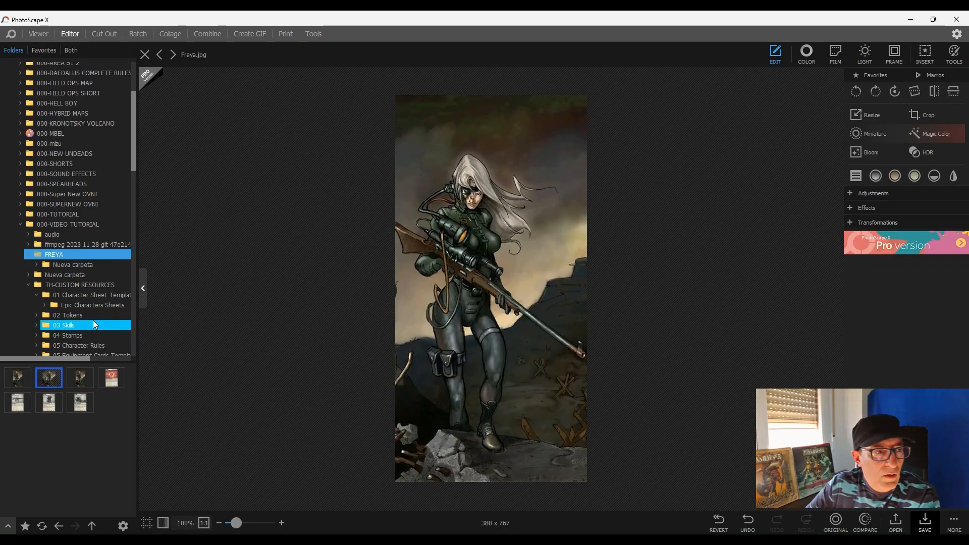
# Reopen the blank Reich sheet pic2906543.webp from the 01 Character Sheet template folder.
pyautogui.click(96, 296)
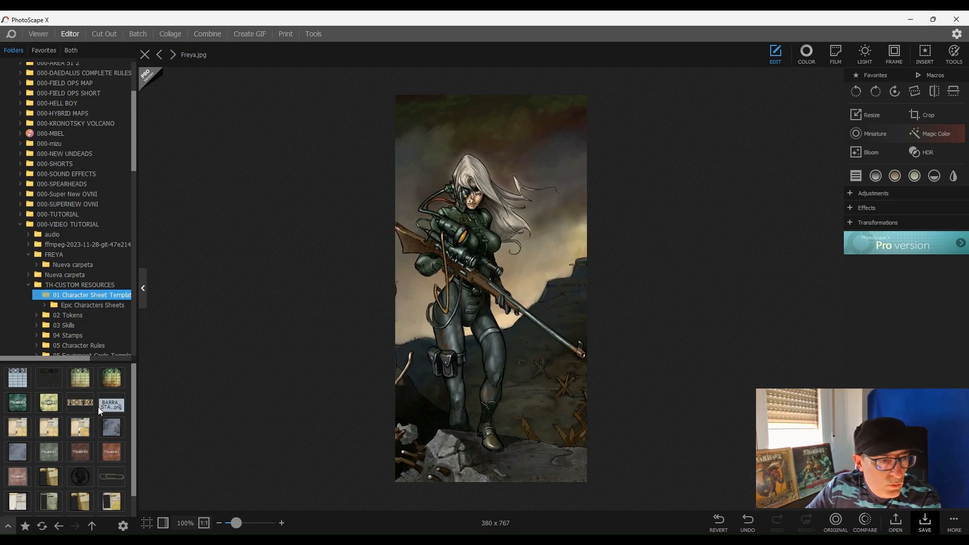
pyautogui.scroll(-1, 98, 406)
pyautogui.click(52, 476)
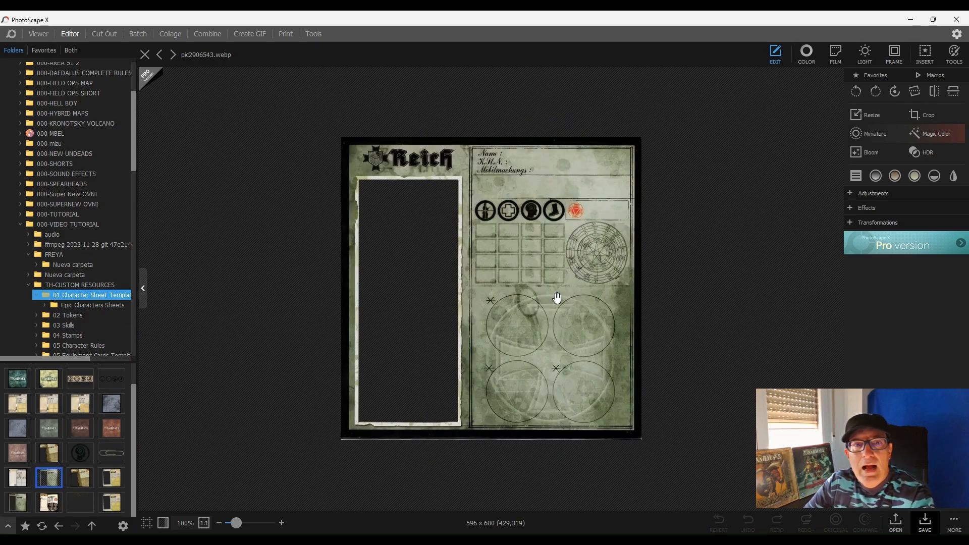
# Insert the Freya 2 image from the FREYA folder onto the sheet and move it over the portrait frame.
pyautogui.click(927, 55)
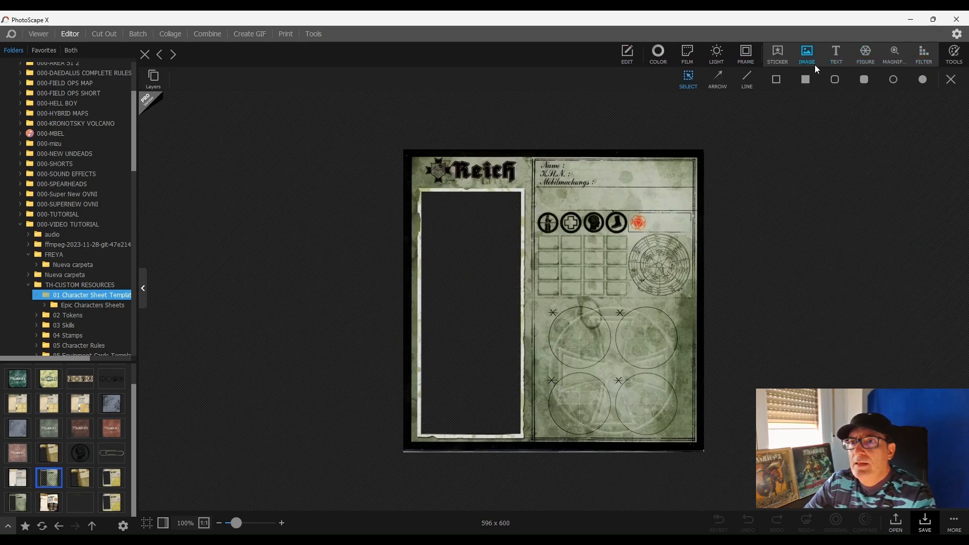
pyautogui.click(804, 52)
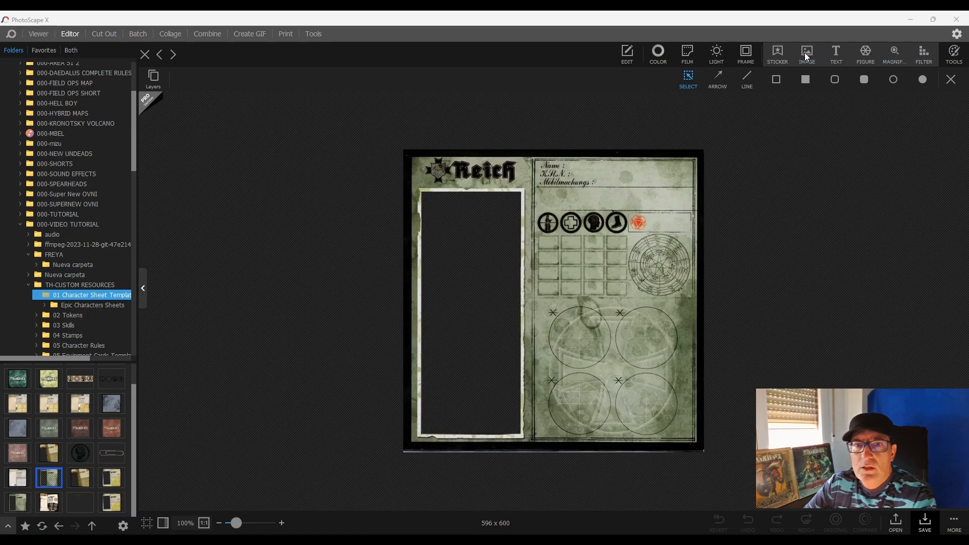
pyautogui.doubleClick(285, 187)
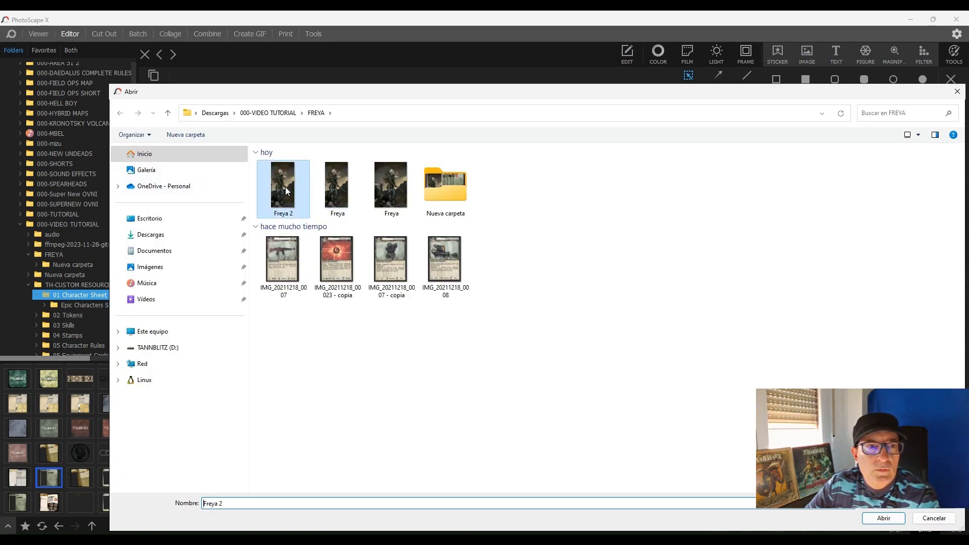
pyautogui.moveTo(542, 318); pyautogui.dragTo(474, 318)
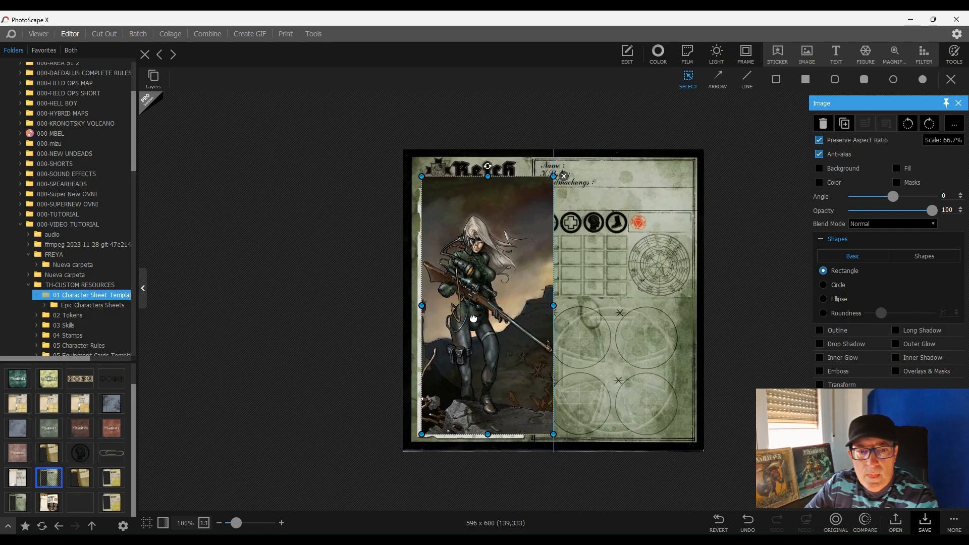
# Unlock the Freya image's aspect ratio and resize its edges to fill the portrait frame, at about 56.7% scale.
pyautogui.click(819, 140)
pyautogui.moveTo(554, 305); pyautogui.dragTo(521, 309)
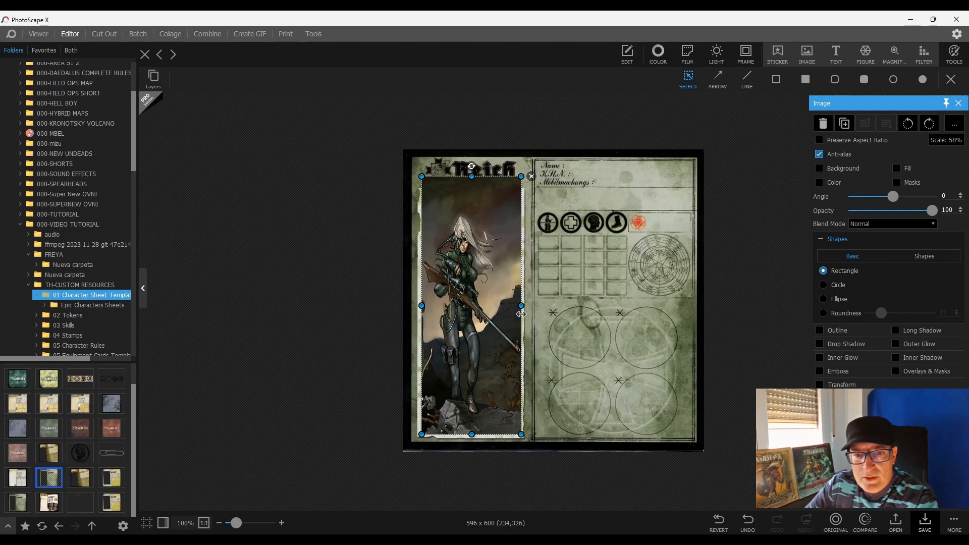
pyautogui.moveTo(470, 176); pyautogui.dragTo(471, 193)
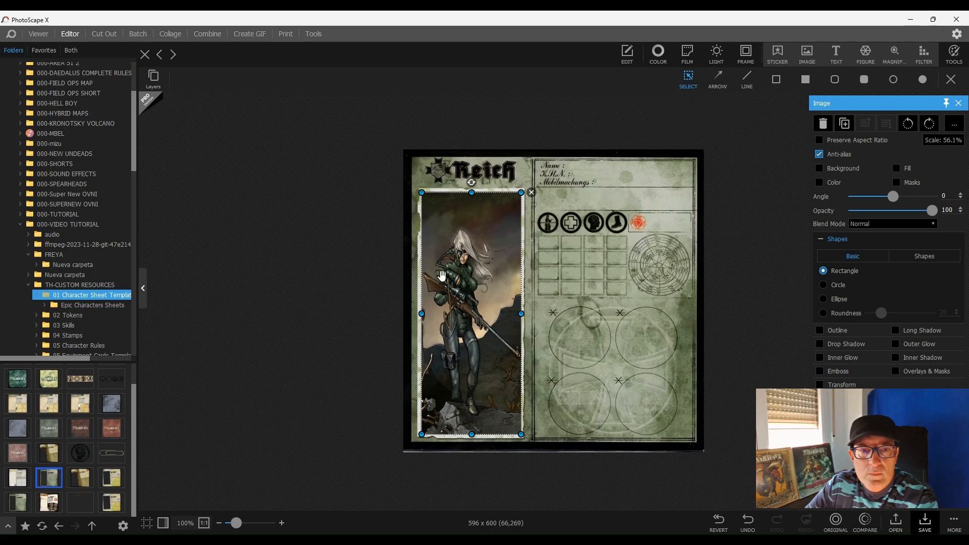
pyautogui.moveTo(423, 315); pyautogui.dragTo(420, 315)
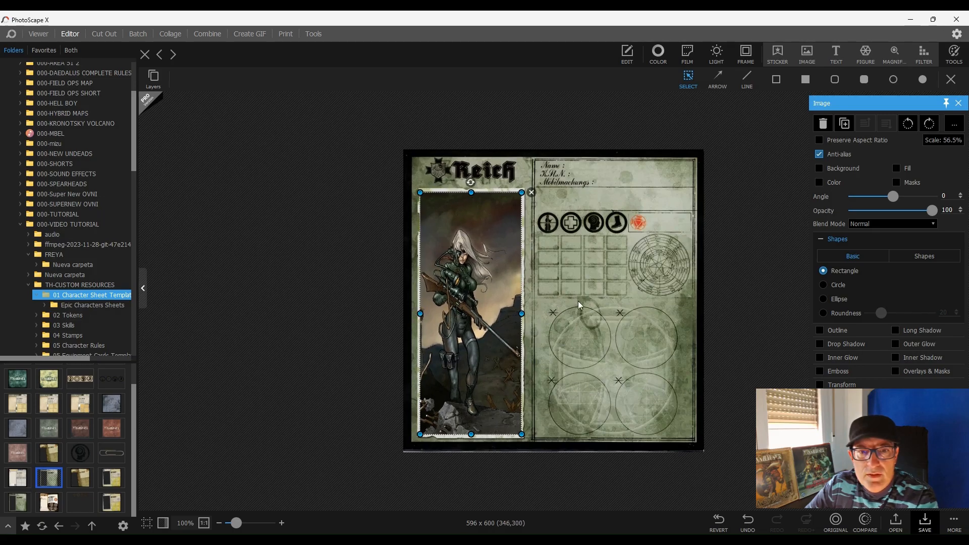
pyautogui.click(618, 356)
pyautogui.click(507, 314)
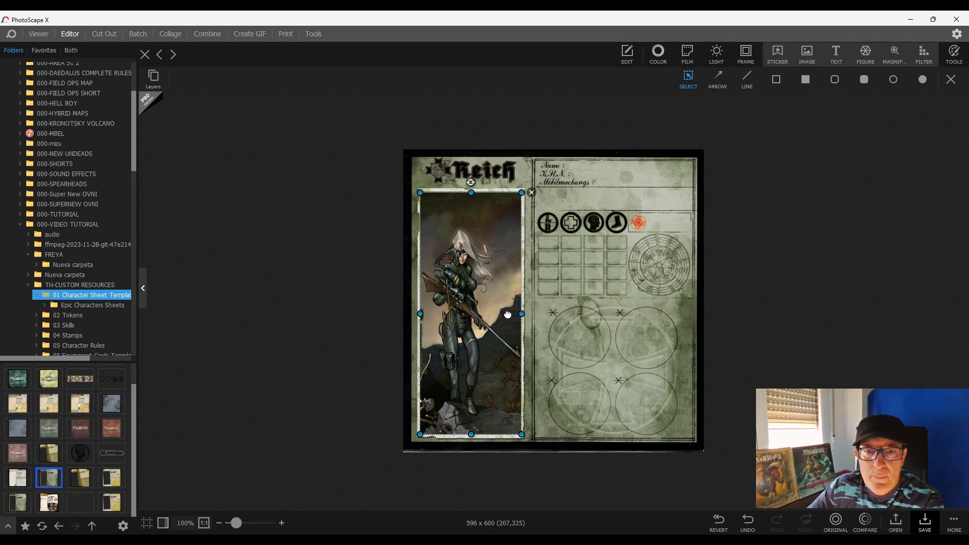
pyautogui.moveTo(521, 314); pyautogui.dragTo(521, 314)
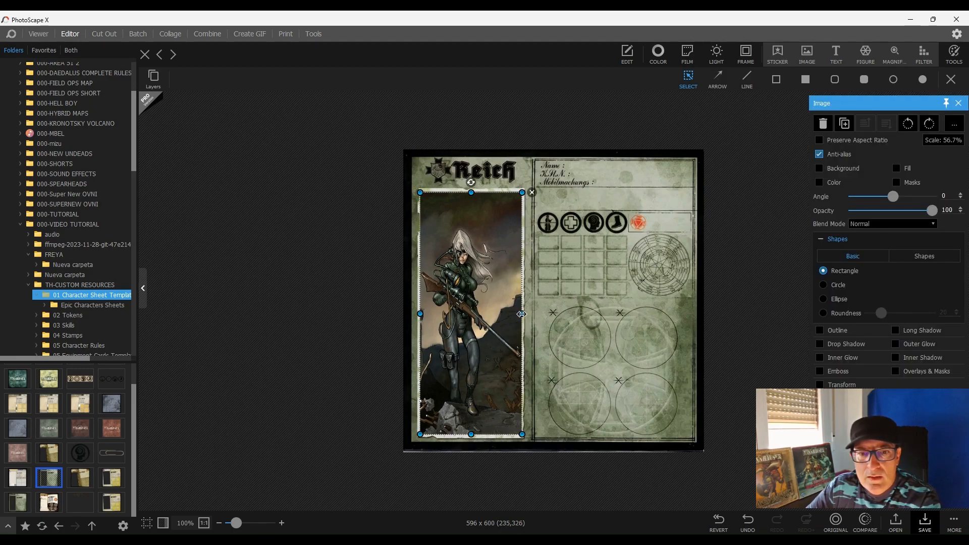
pyautogui.click(582, 323)
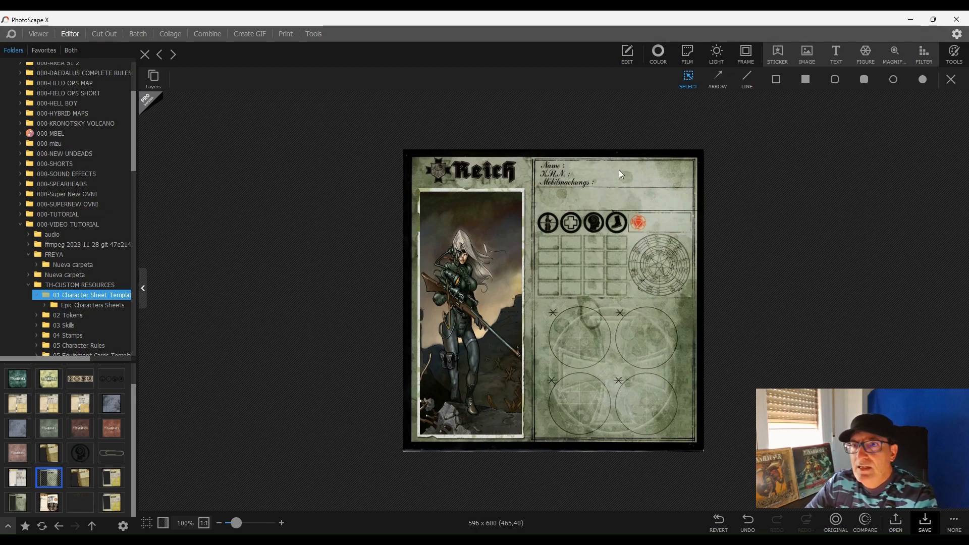
# Add a Typetys text object beside the Name field, trying font sizes 80 and 50 before enlarging it to 84.
pyautogui.click(837, 53)
pyautogui.moveTo(573, 308); pyautogui.dragTo(629, 199)
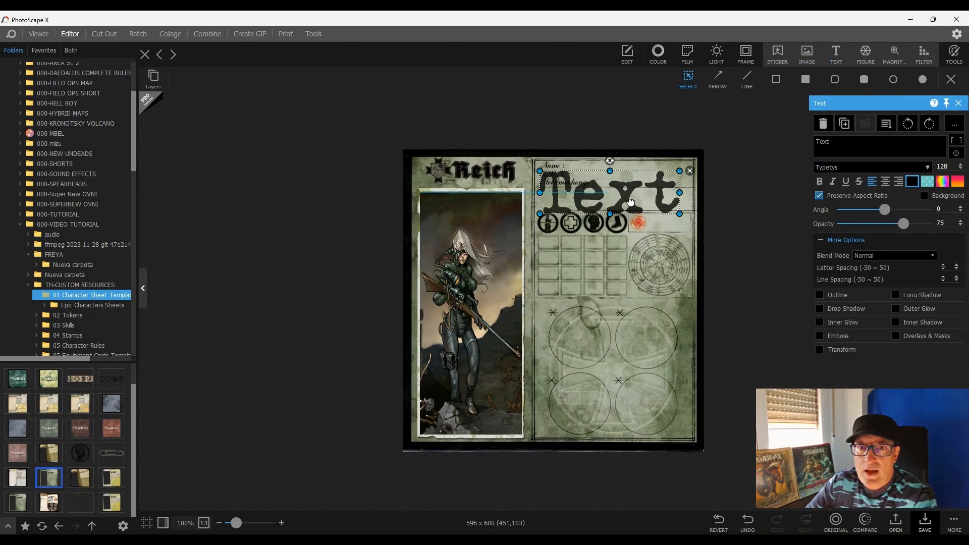
pyautogui.doubleClick(937, 167)
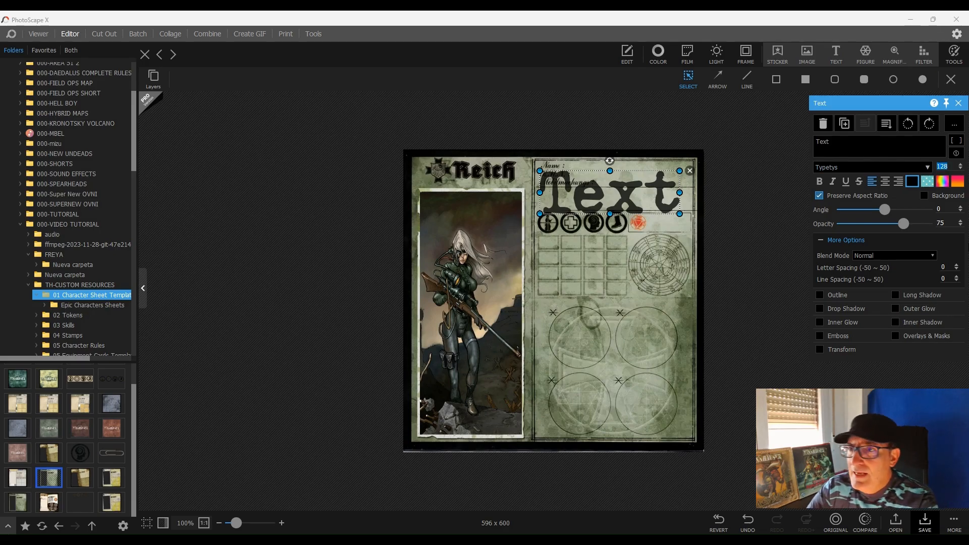
pyautogui.write('80')
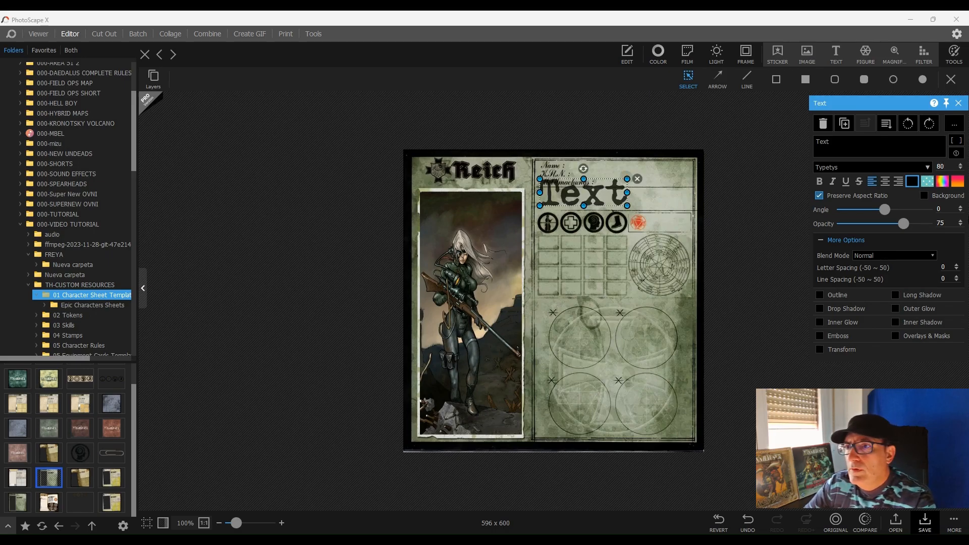
pyautogui.doubleClick(937, 167)
pyautogui.write('50')
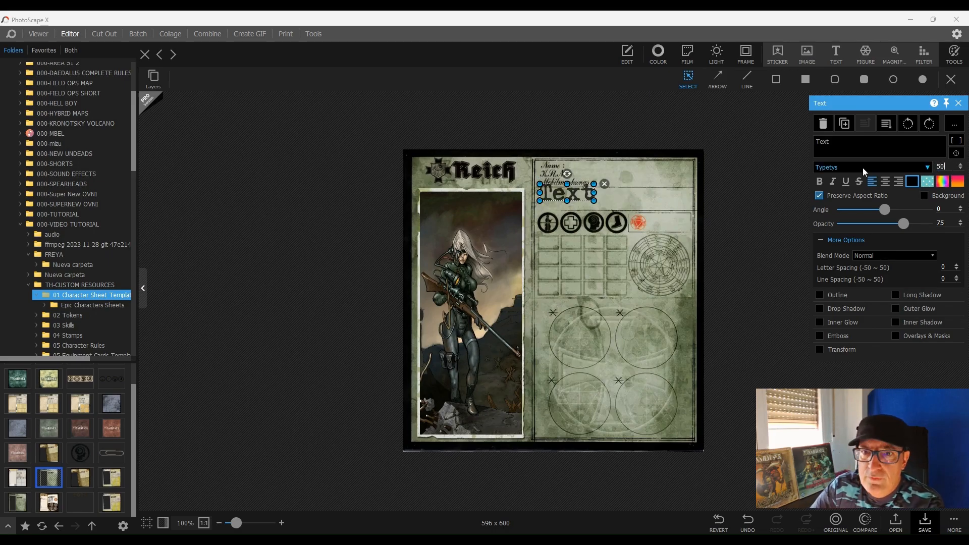
pyautogui.moveTo(593, 198); pyautogui.dragTo(664, 191)
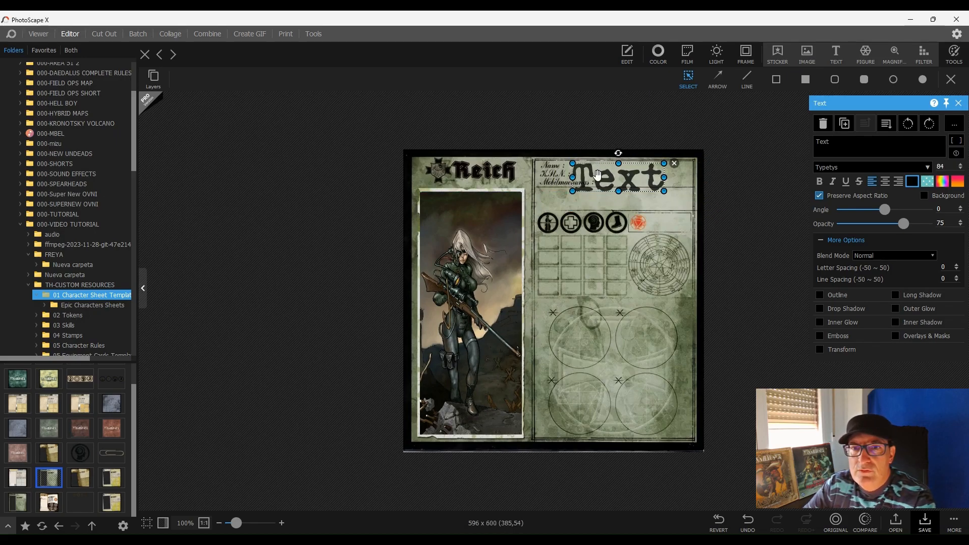
pyautogui.click(844, 140)
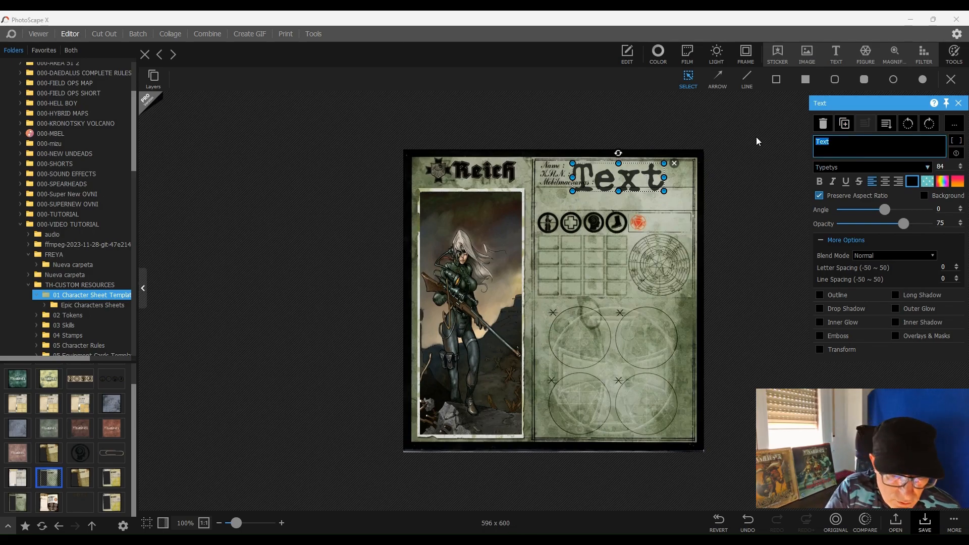
pyautogui.write('fRE')
pyautogui.press('BackSpace')
pyautogui.press('BackSpace')
pyautogui.press('BackSpace')
pyautogui.write('Freya')
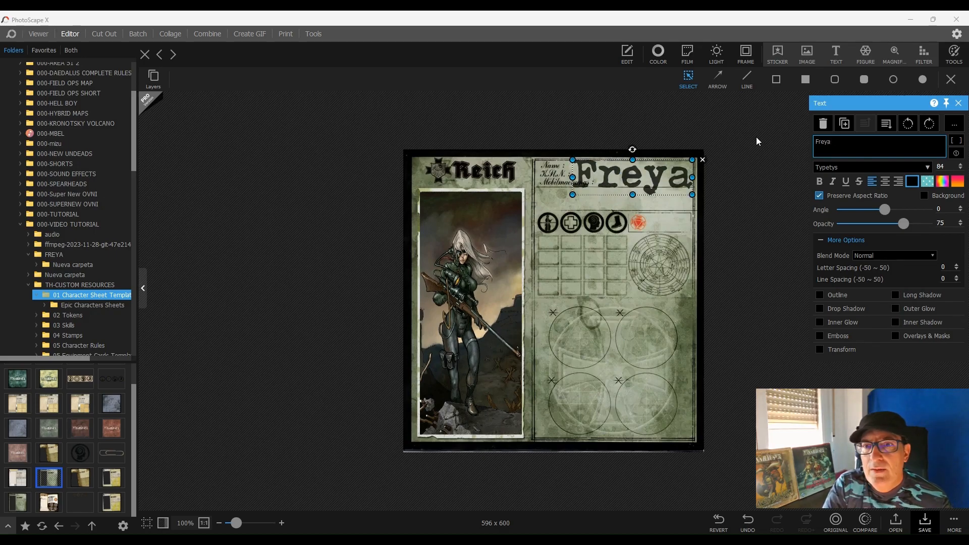
pyautogui.write(' Von K')
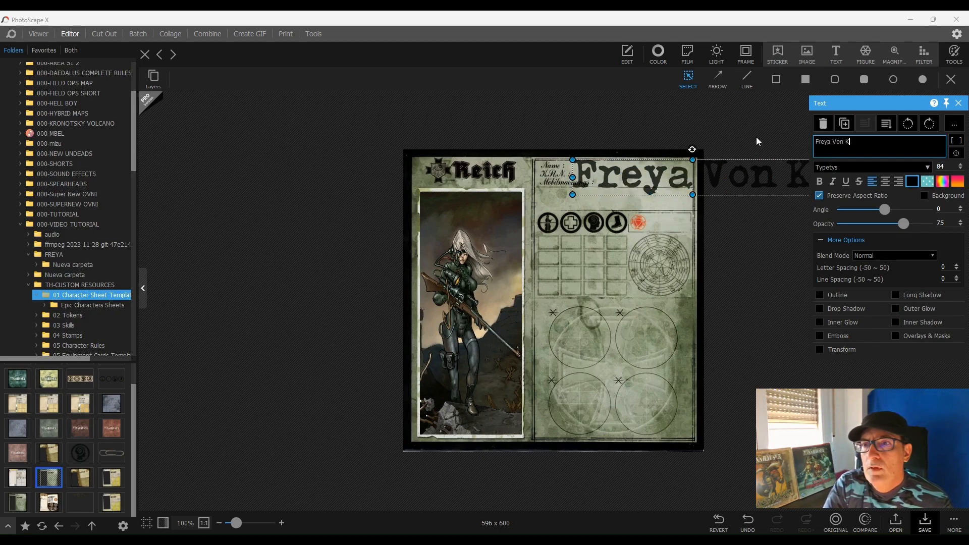
pyautogui.write('arloff')
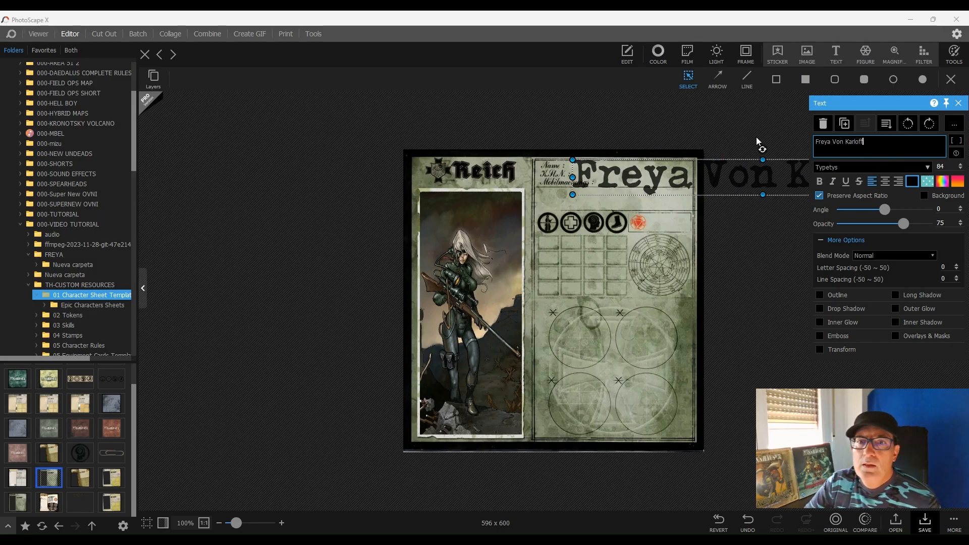
# Shrink the character name text to size 24 and place it on the sheet's Name line.
pyautogui.moveTo(572, 177); pyautogui.dragTo(664, 176)
pyautogui.moveTo(723, 177); pyautogui.dragTo(626, 175)
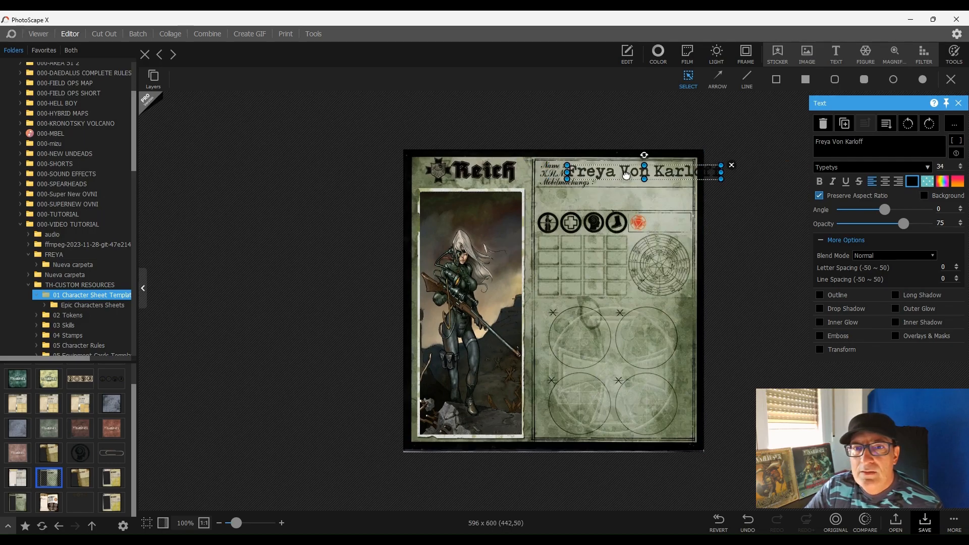
pyautogui.moveTo(567, 172); pyautogui.dragTo(595, 173)
pyautogui.moveTo(670, 172)
pyautogui.mouseDown()
pyautogui.moveTo(641, 167)
pyautogui.moveTo(681, 165)
pyautogui.moveTo(652, 167)
pyautogui.mouseUp()
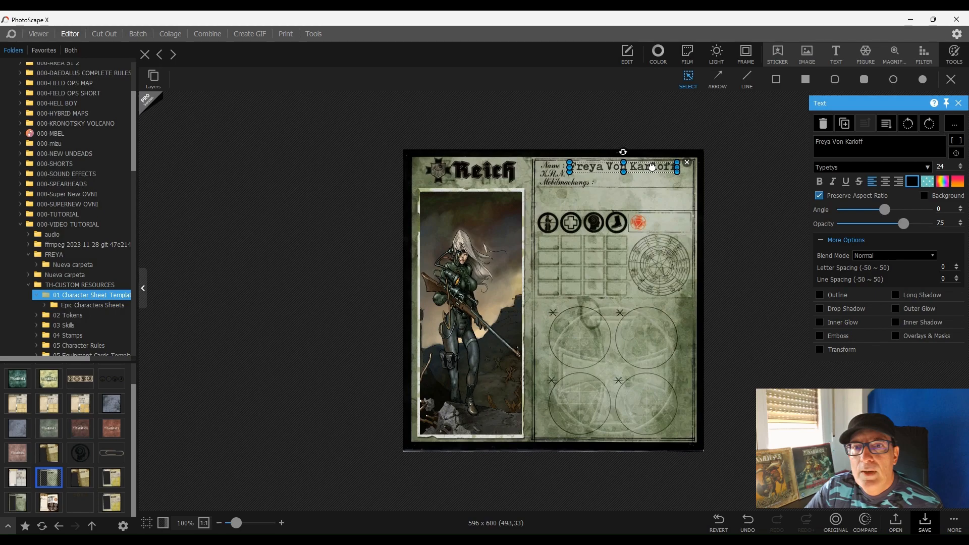
# Set the character name's opacity to 93 and deselect the text.
pyautogui.moveTo(904, 223); pyautogui.dragTo(948, 223)
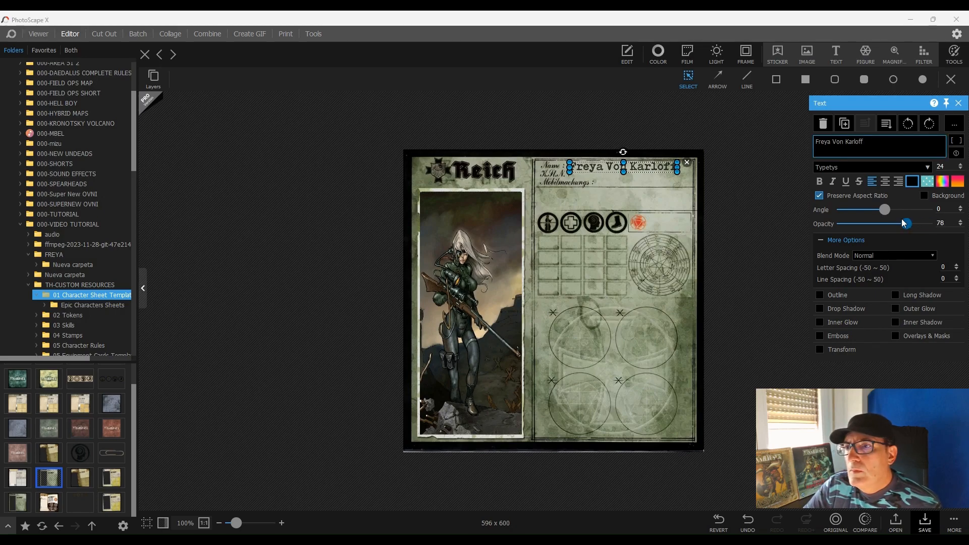
pyautogui.moveTo(931, 223); pyautogui.dragTo(920, 224)
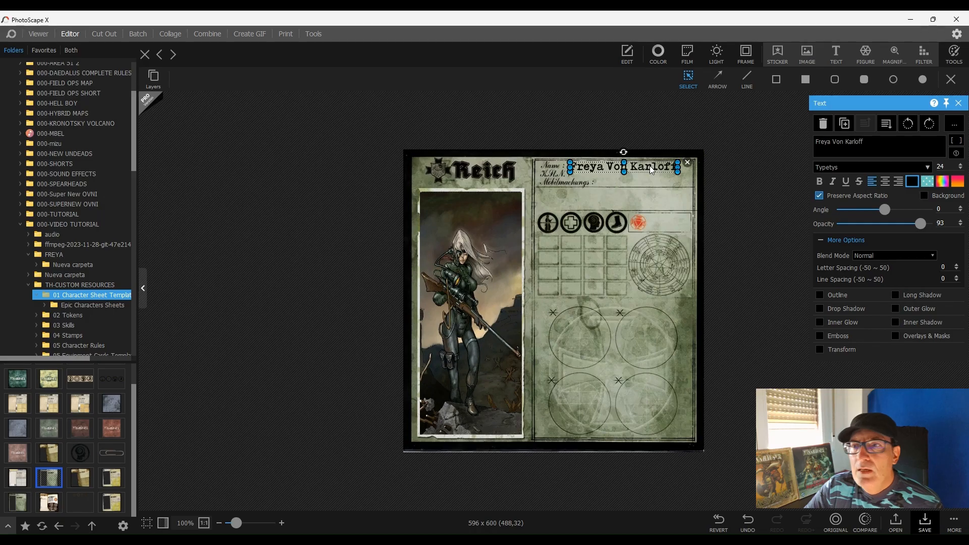
pyautogui.click(927, 167)
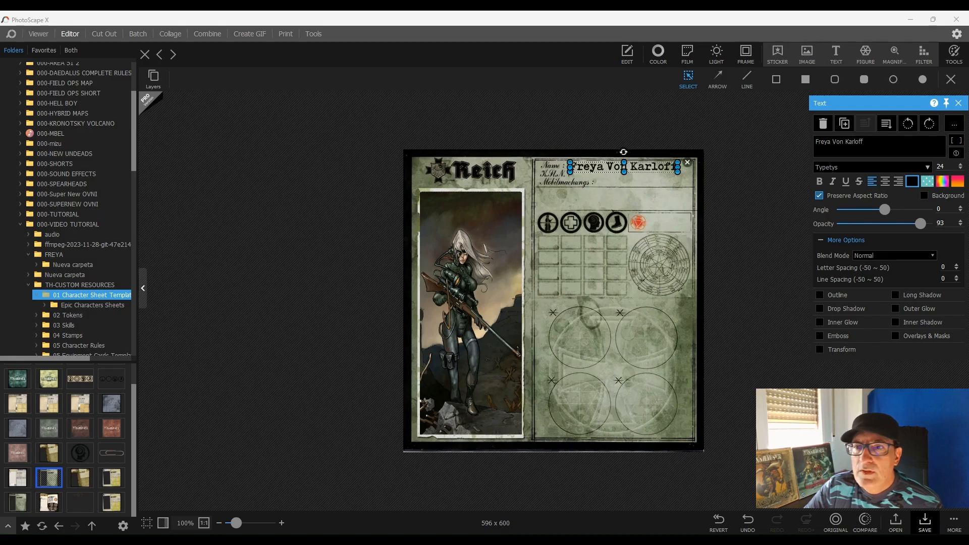
pyautogui.click(759, 193)
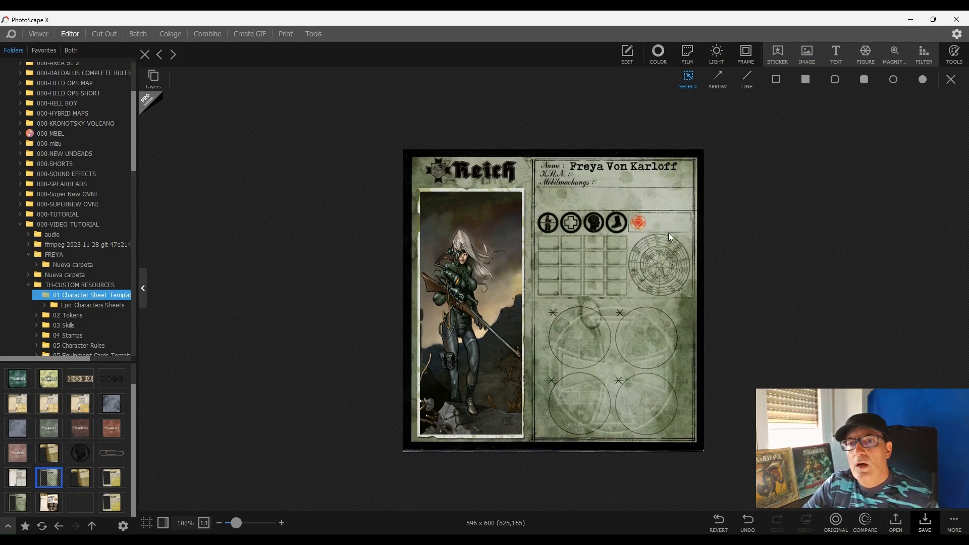
# Remove the red symbol beside the four attribute icons using the Spot Healing Brush at size 12.
pyautogui.scroll(1, 668, 232)
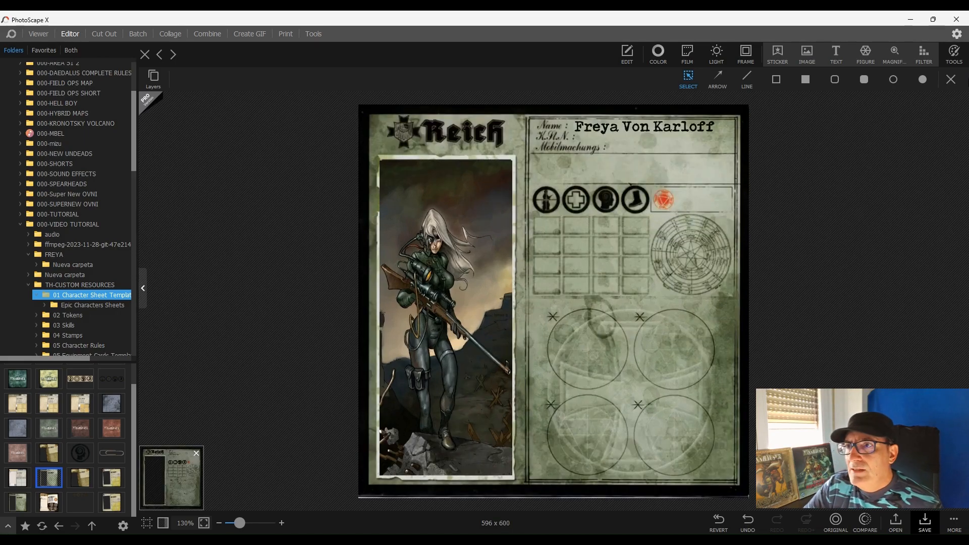
pyautogui.click(955, 54)
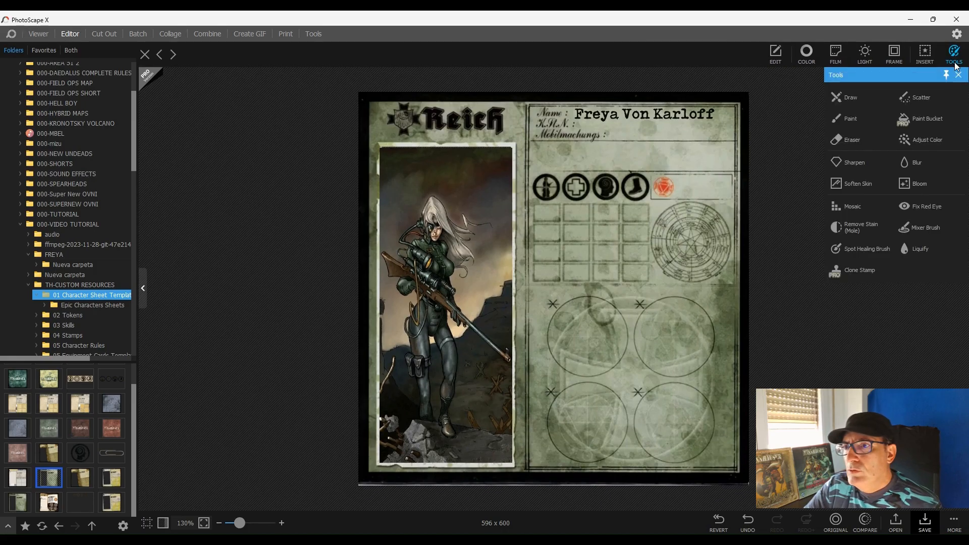
pyautogui.click(870, 248)
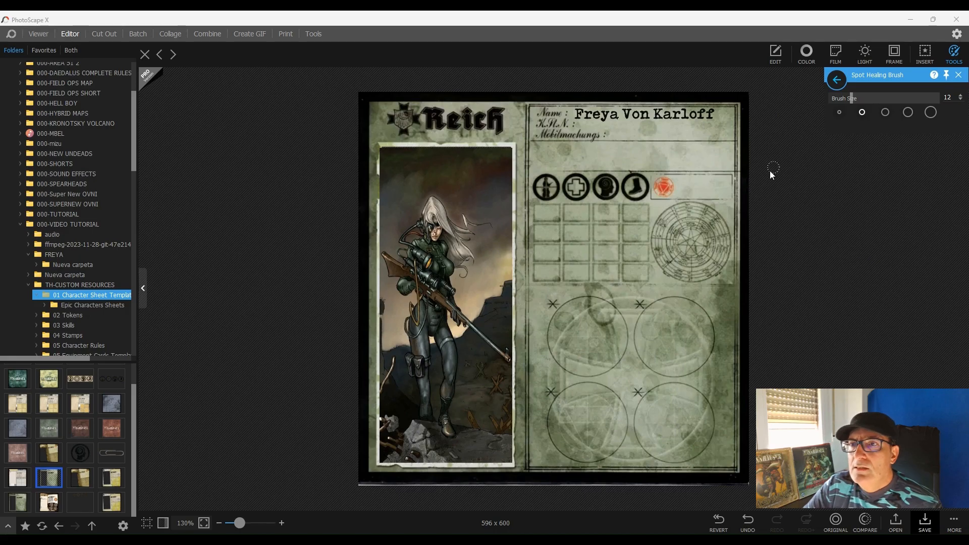
pyautogui.moveTo(663, 185); pyautogui.dragTo(664, 184)
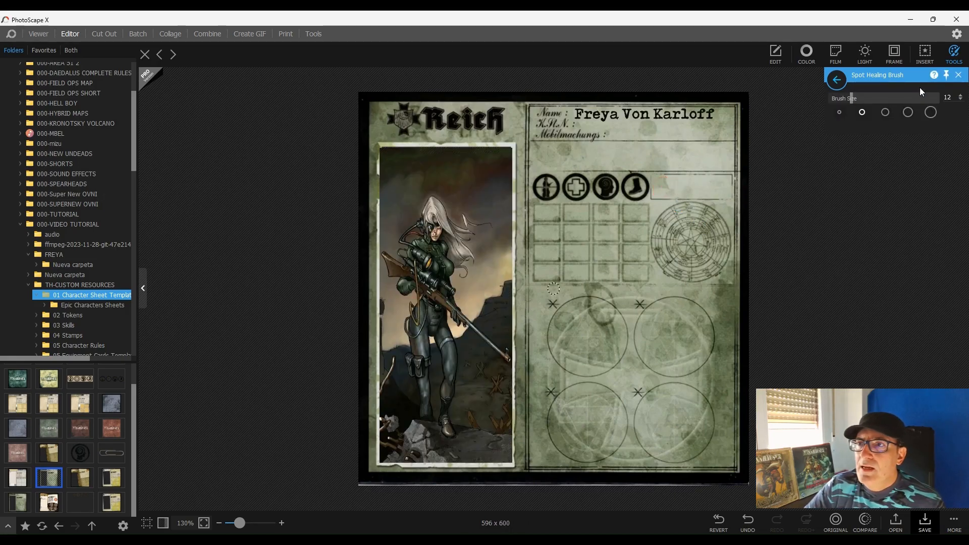
pyautogui.click(959, 75)
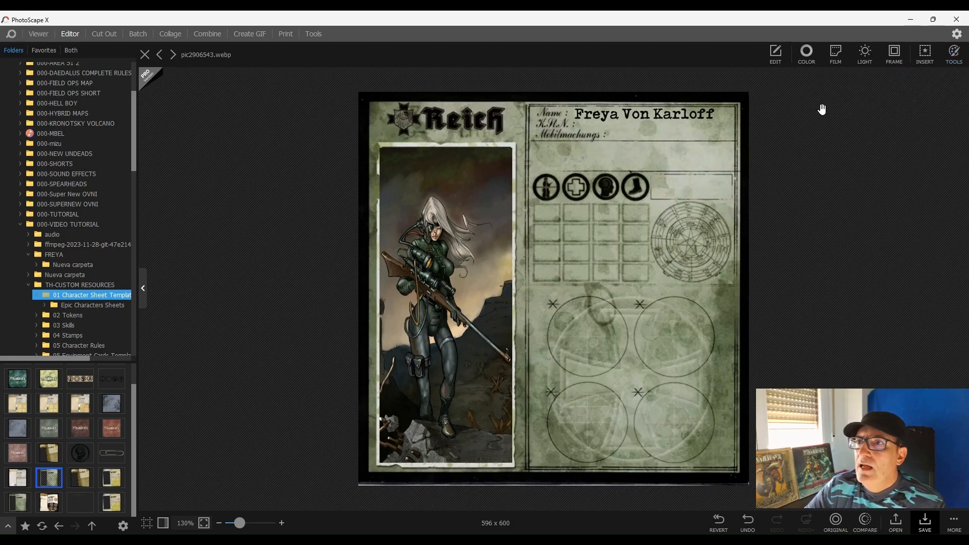
# Insert the "blutstrum div[4]" stamp image from the TH-CUSTOM RESOURCES "04 Stamps" folder.
pyautogui.click(928, 52)
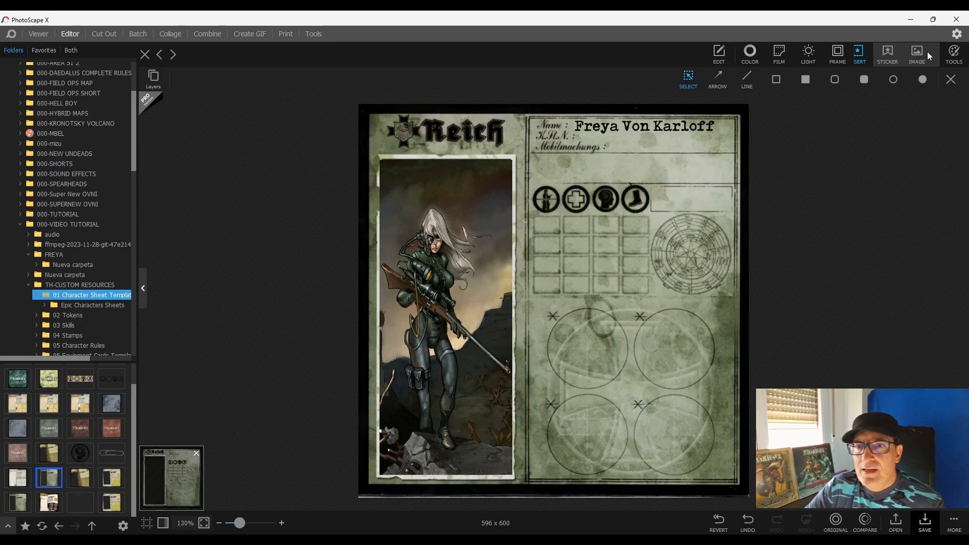
pyautogui.click(812, 54)
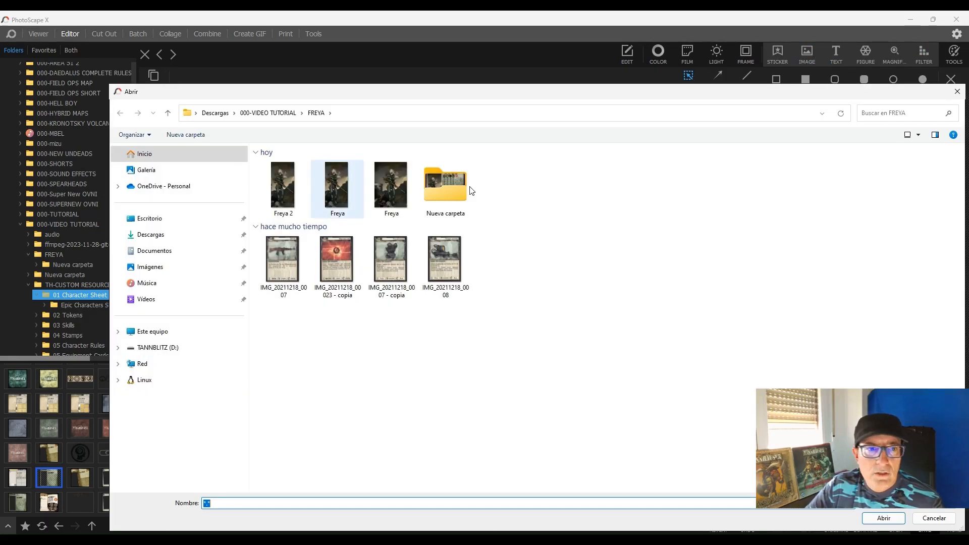
pyautogui.click(282, 113)
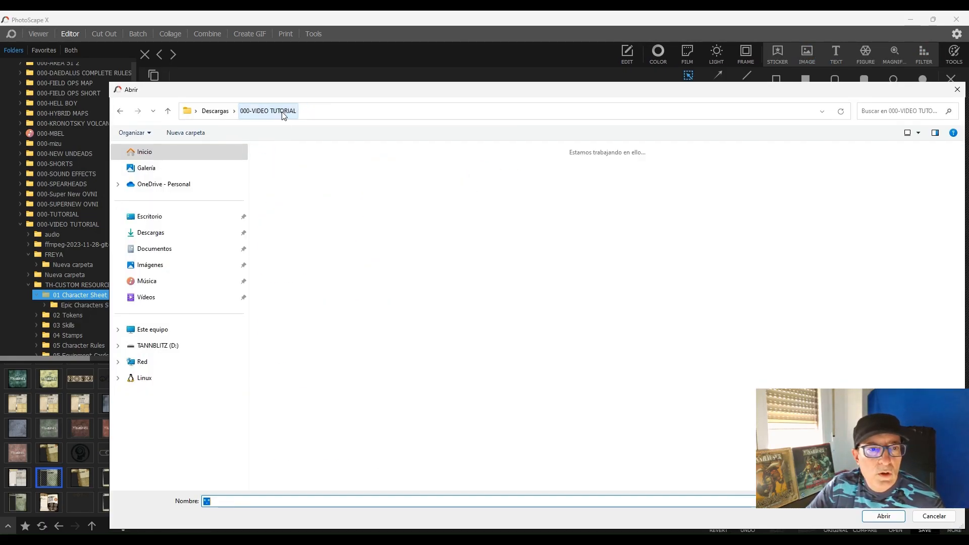
pyautogui.scroll(-3, 452, 258)
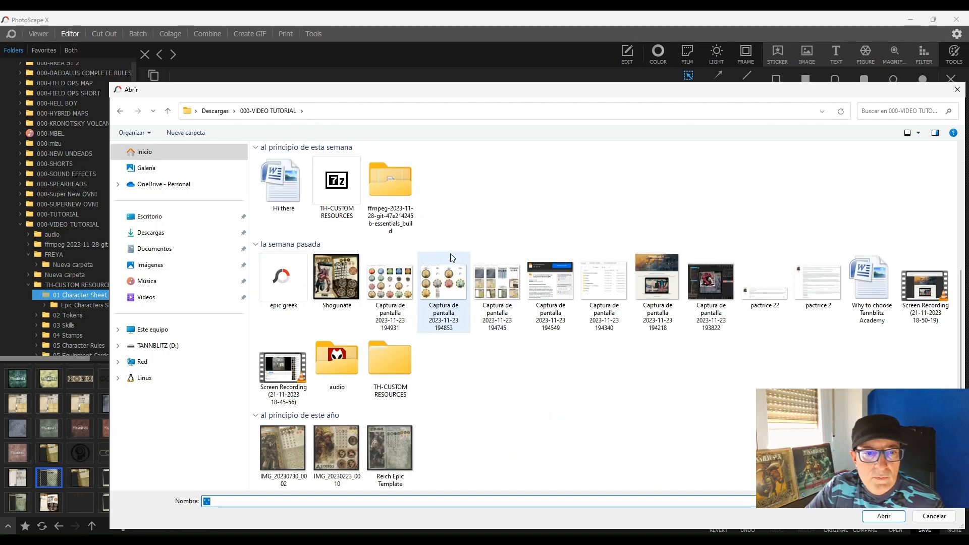
pyautogui.doubleClick(385, 363)
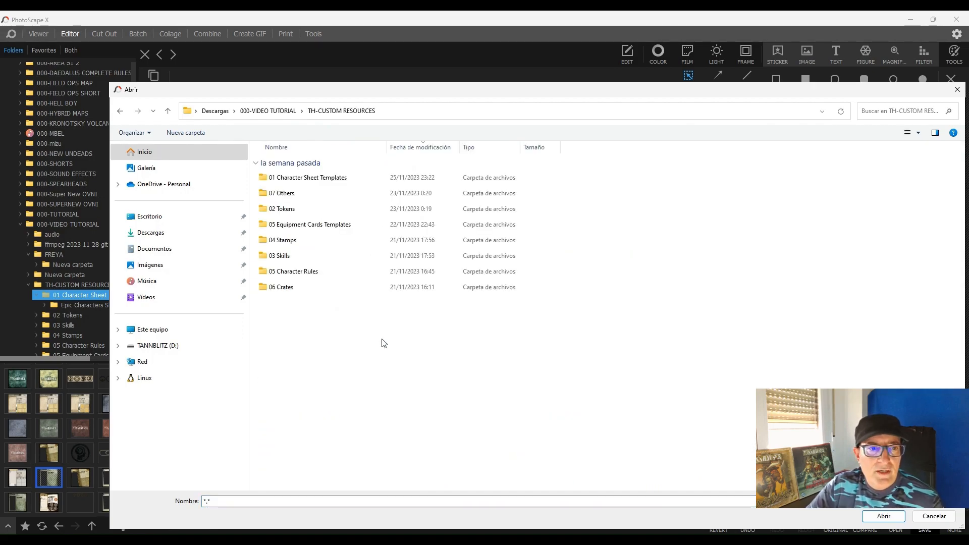
pyautogui.doubleClick(285, 240)
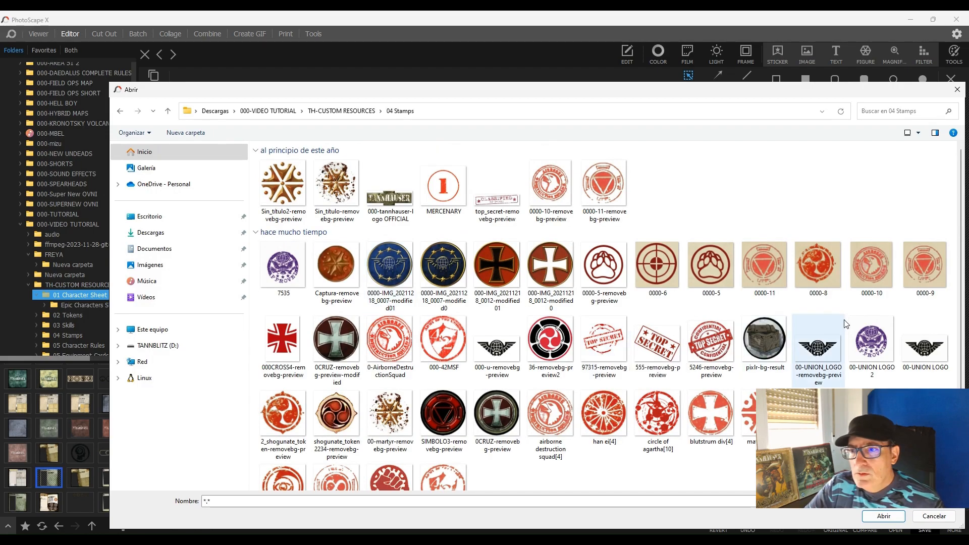
pyautogui.scroll(-1, 474, 358)
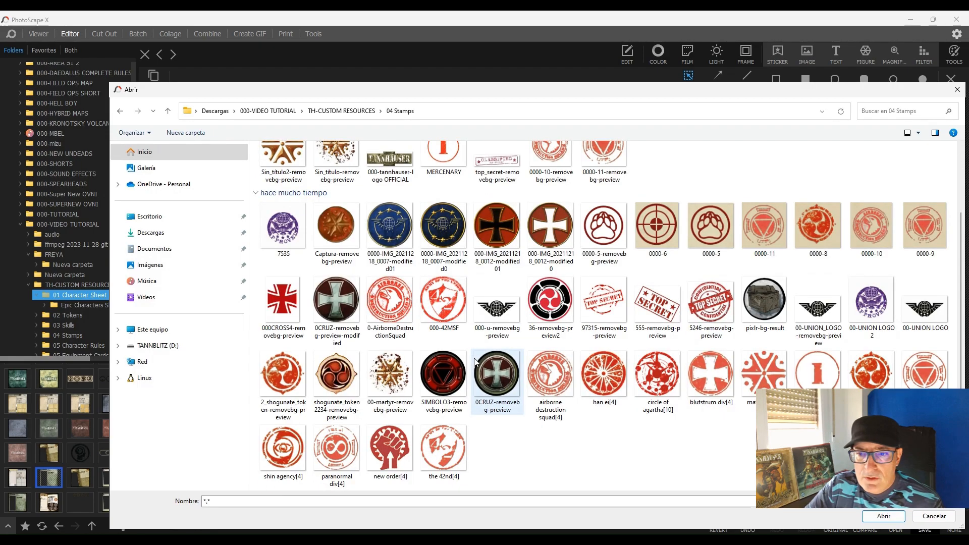
pyautogui.doubleClick(710, 374)
# Shrink the cross stamp to about 10.3% scale and place it in the empty box beside the four attribute icons.
pyautogui.moveTo(436, 183); pyautogui.dragTo(634, 359)
pyautogui.moveTo(654, 400); pyautogui.dragTo(670, 201)
pyautogui.click(665, 189)
pyautogui.click(665, 194)
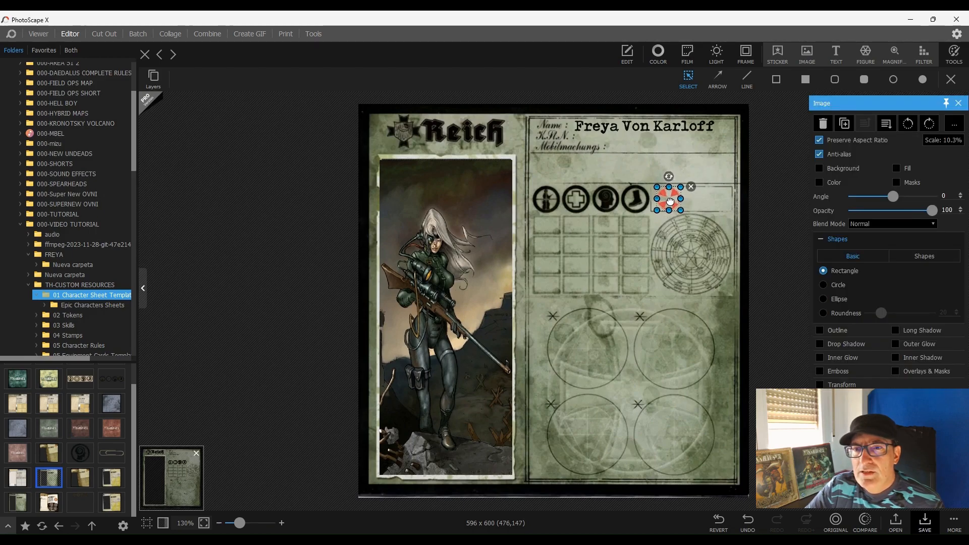
pyautogui.click(715, 201)
pyautogui.click(669, 199)
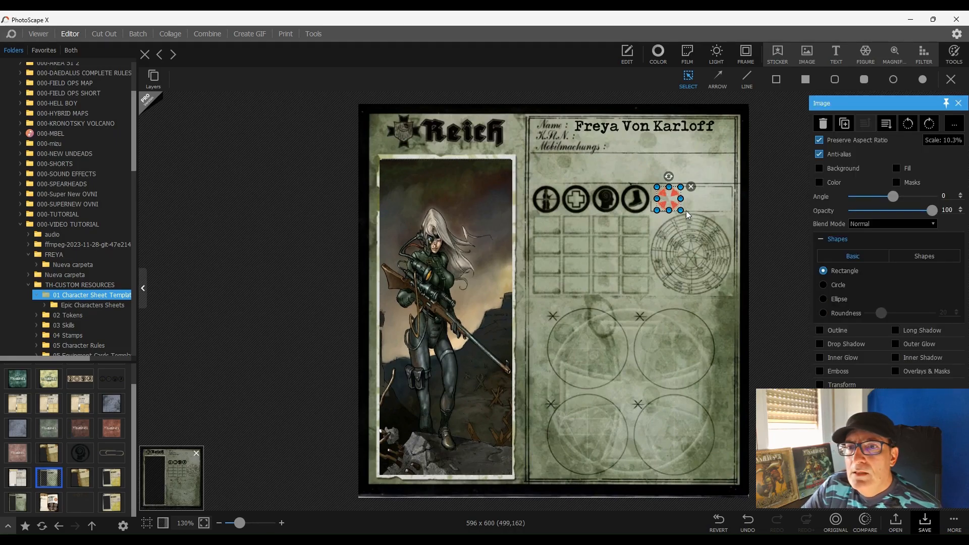
# Try a solid red fill on the cross stamp.
pyautogui.click(895, 169)
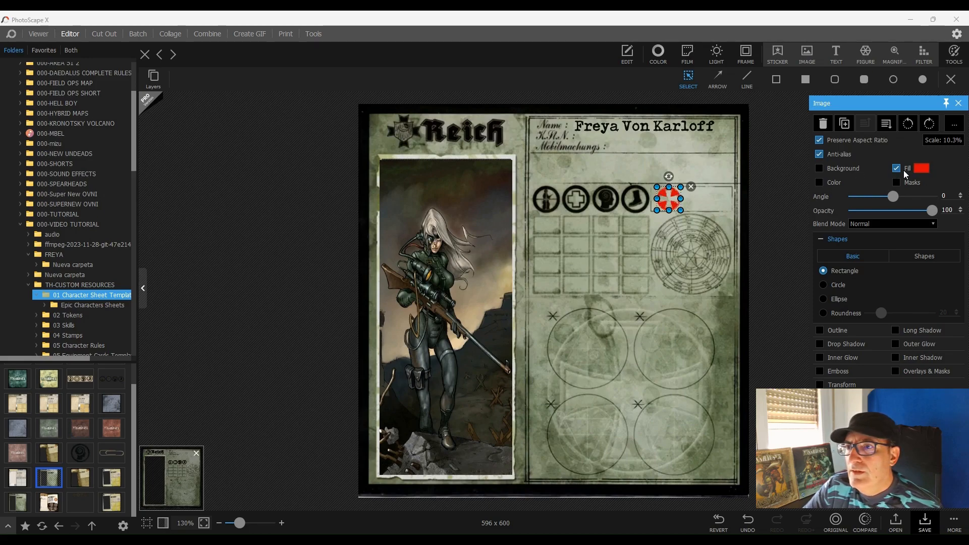
pyautogui.click(720, 198)
pyautogui.click(675, 202)
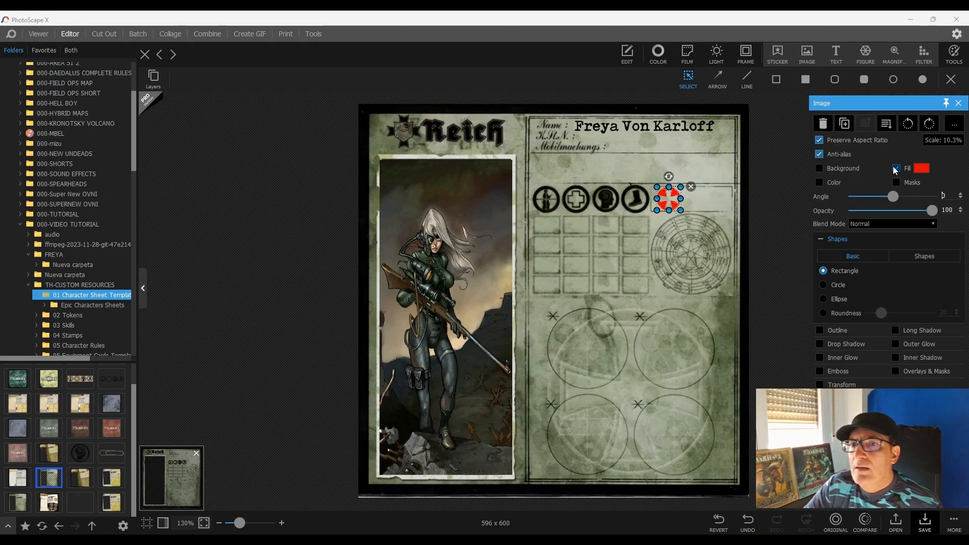
pyautogui.click(777, 213)
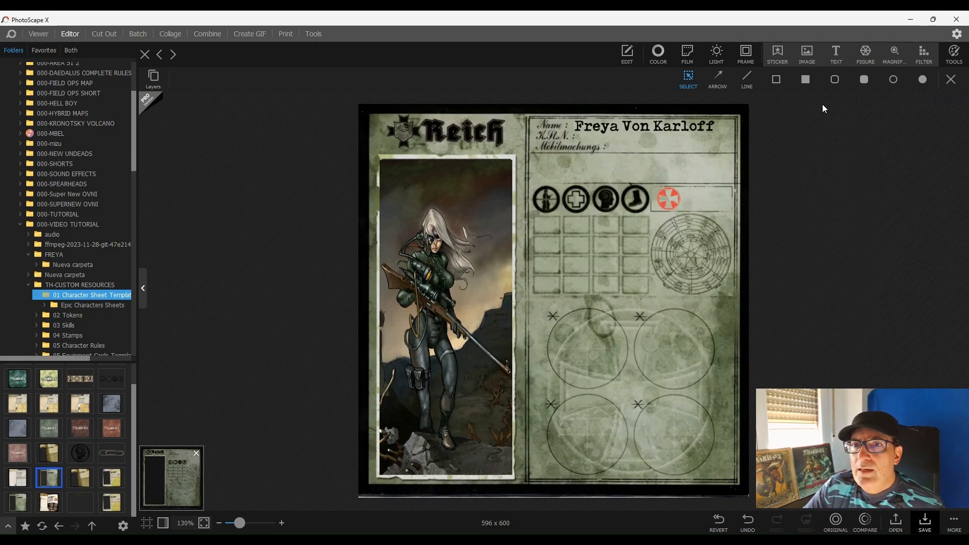
pyautogui.click(807, 52)
pyautogui.click(956, 89)
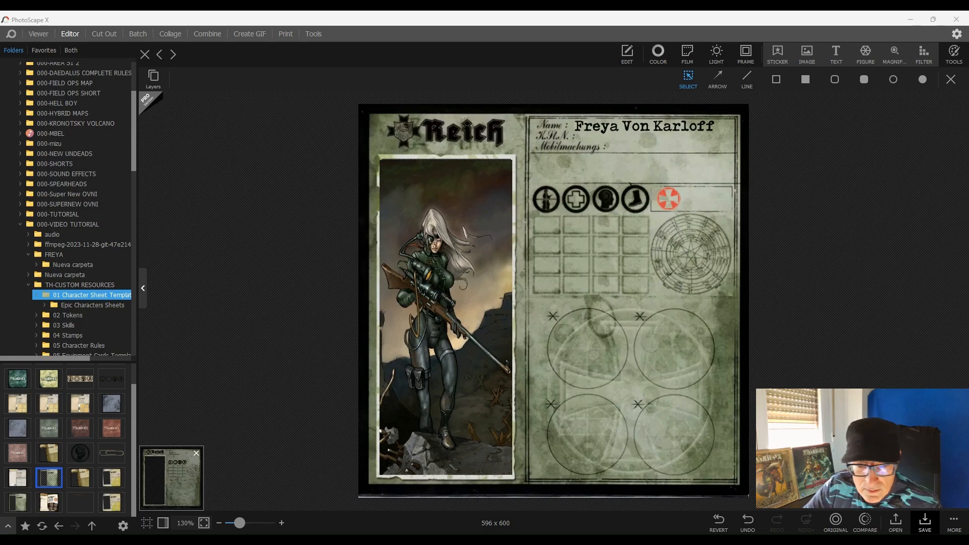
# Add the text "7 5 5 7" at size 40 and place it on the first row of the attribute grid.
pyautogui.click(835, 53)
pyautogui.moveTo(598, 296); pyautogui.dragTo(652, 233)
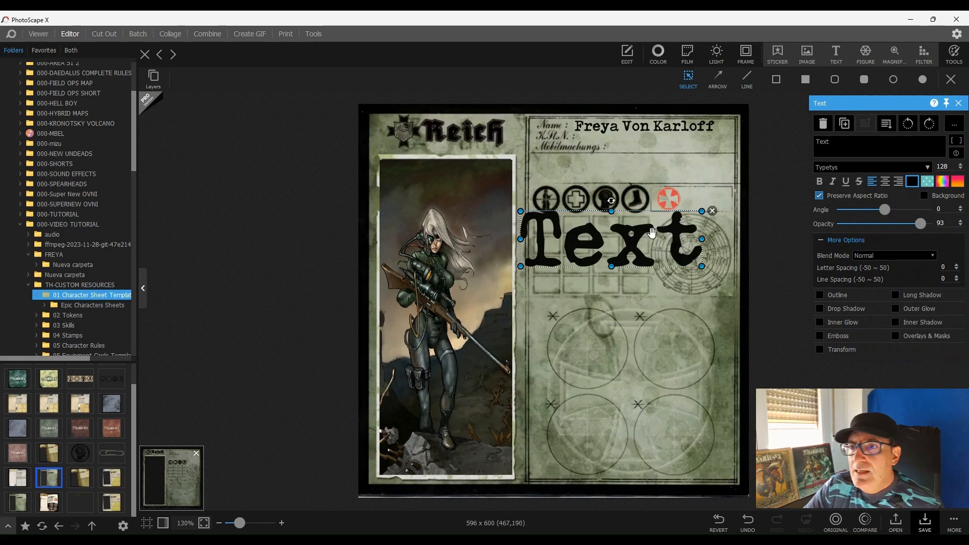
pyautogui.moveTo(952, 166); pyautogui.dragTo(901, 164)
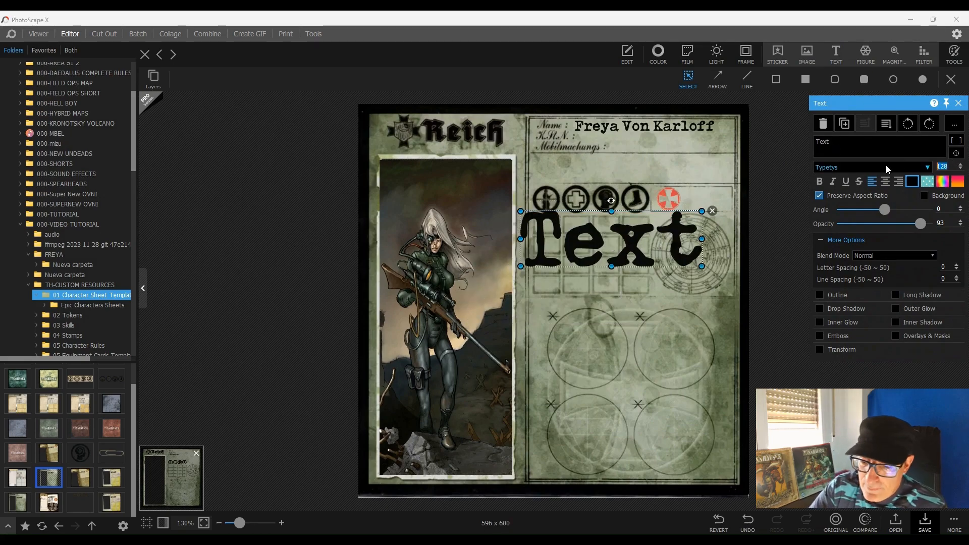
pyautogui.write('40')
pyautogui.doubleClick(842, 140)
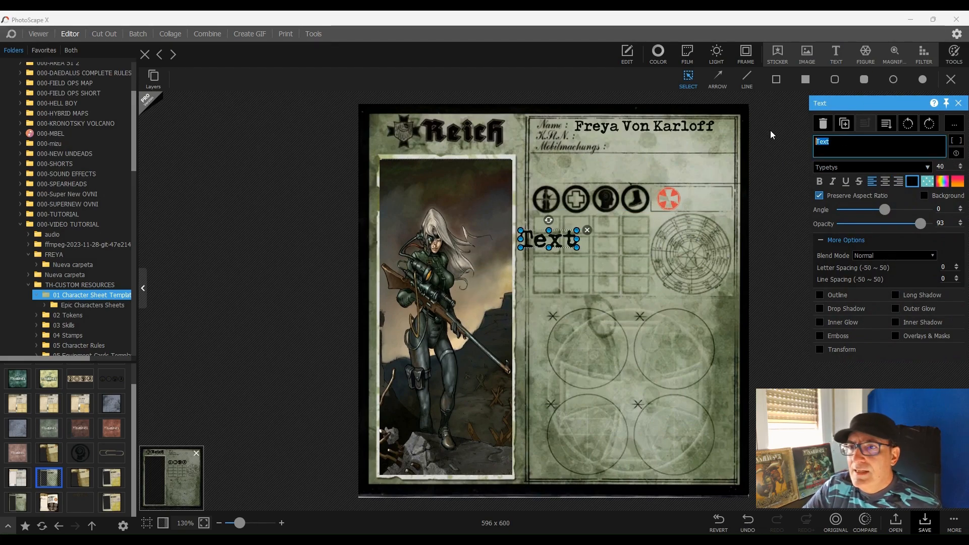
pyautogui.write('7')
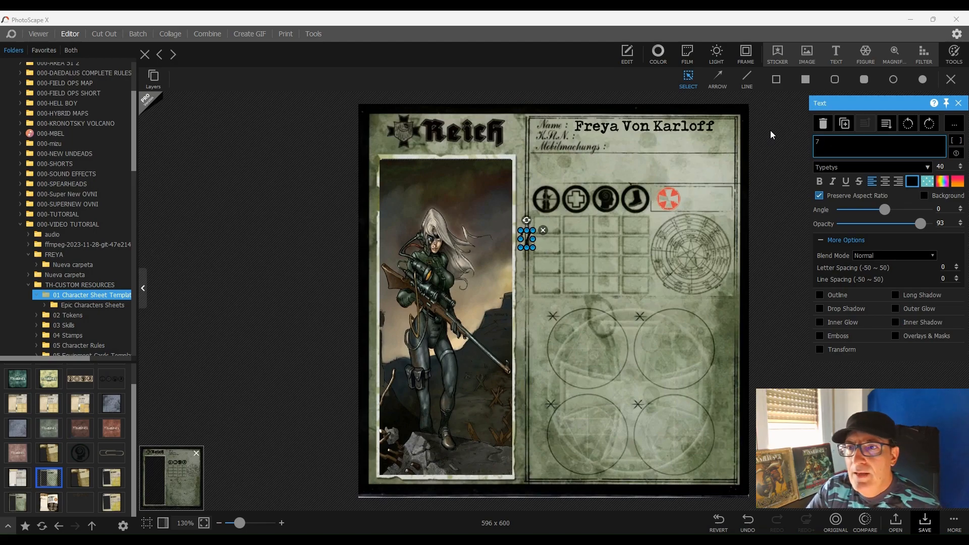
pyautogui.write(' 5 5 7')
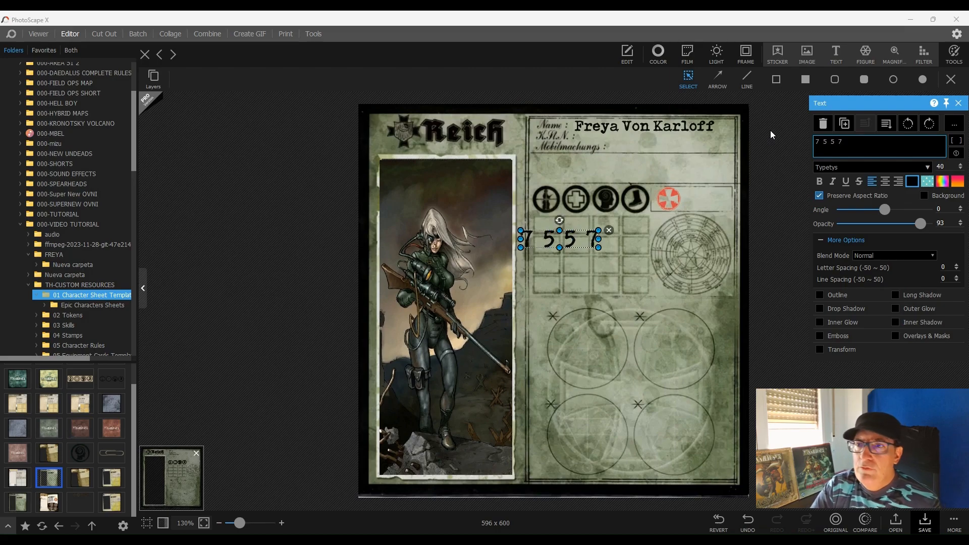
pyautogui.moveTo(561, 242); pyautogui.dragTo(588, 229)
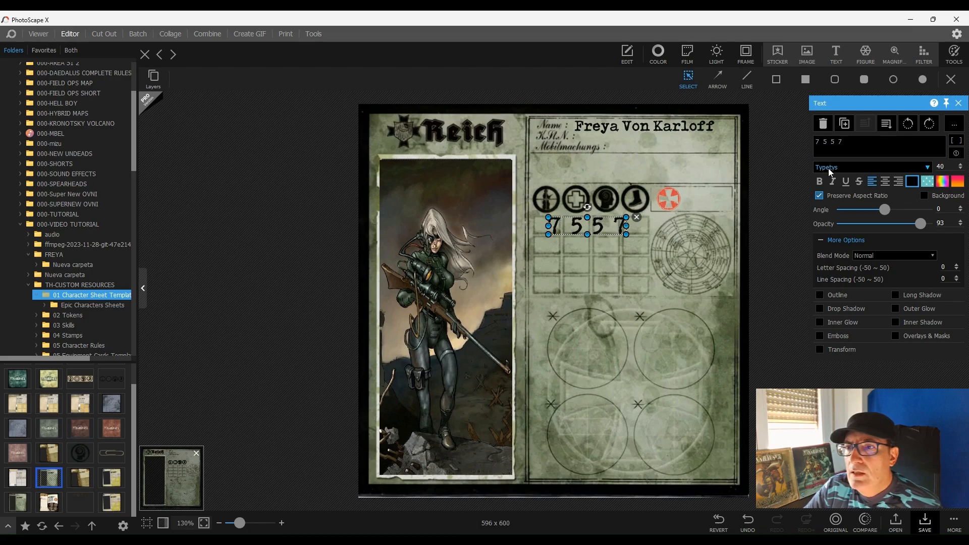
# Turn off aspect ratio preservation for the number row and stretch it horizontally across the four grid columns.
pyautogui.click(819, 196)
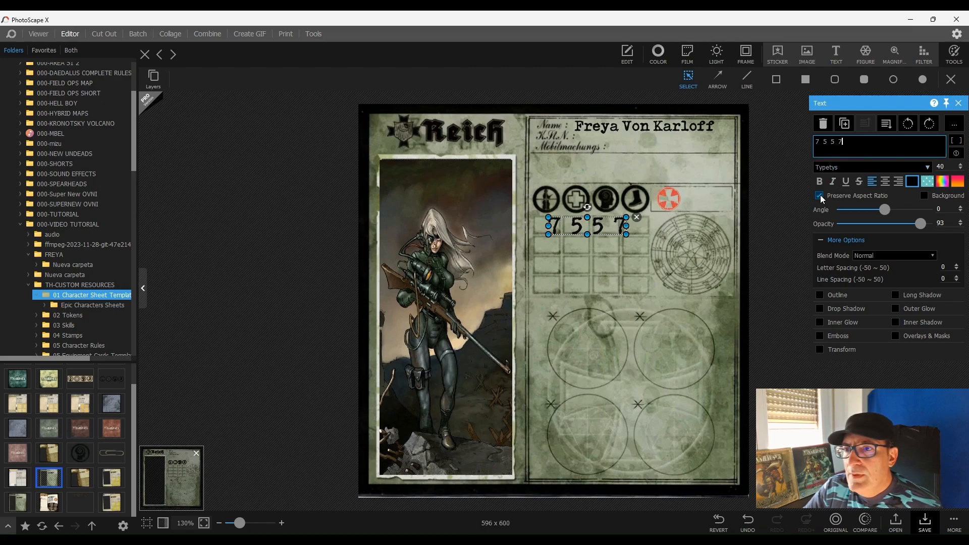
pyautogui.moveTo(626, 225); pyautogui.dragTo(641, 225)
pyautogui.moveTo(548, 226); pyautogui.dragTo(539, 225)
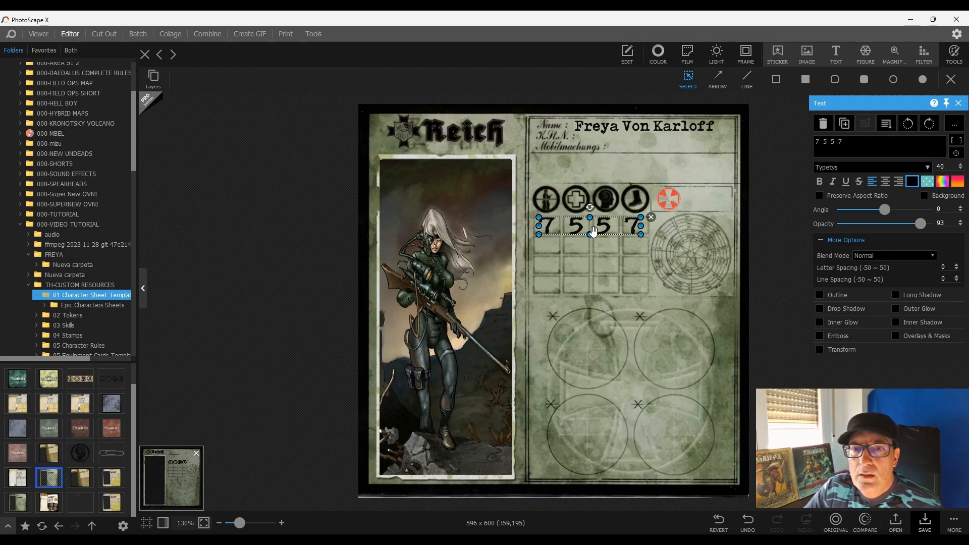
# Set the number row's text size to 35 and widen it again to line up with the four grid columns.
pyautogui.moveTo(951, 166); pyautogui.dragTo(943, 166)
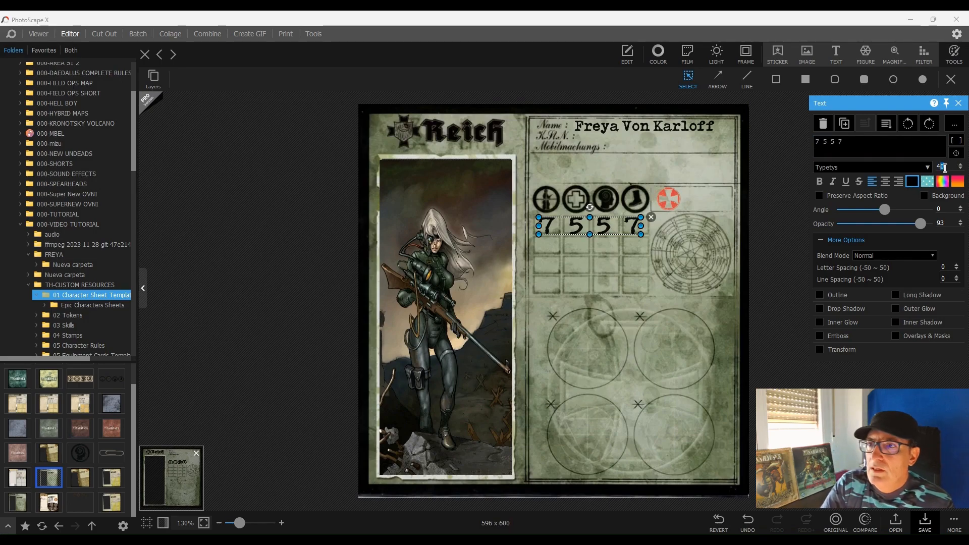
pyautogui.press('BackSpace')
pyautogui.write('35')
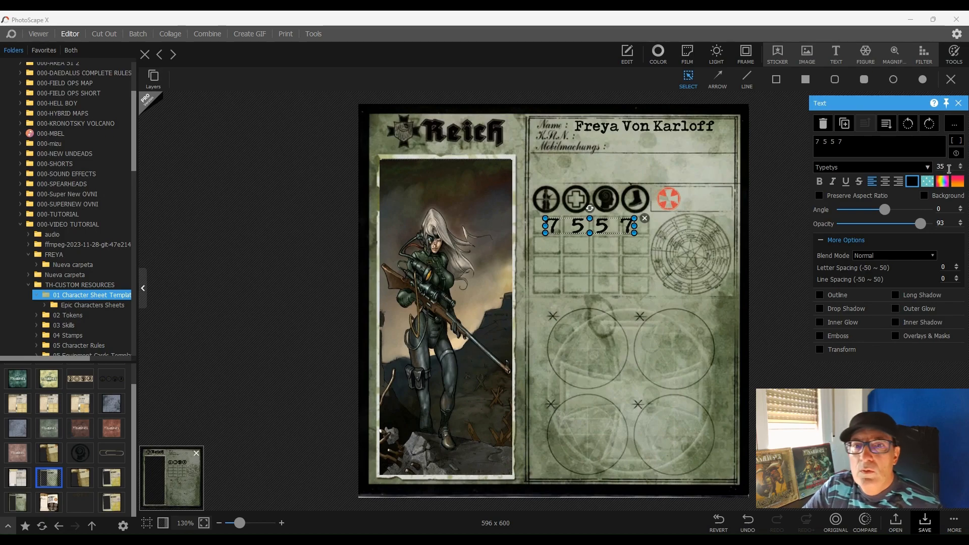
pyautogui.moveTo(635, 226); pyautogui.dragTo(642, 226)
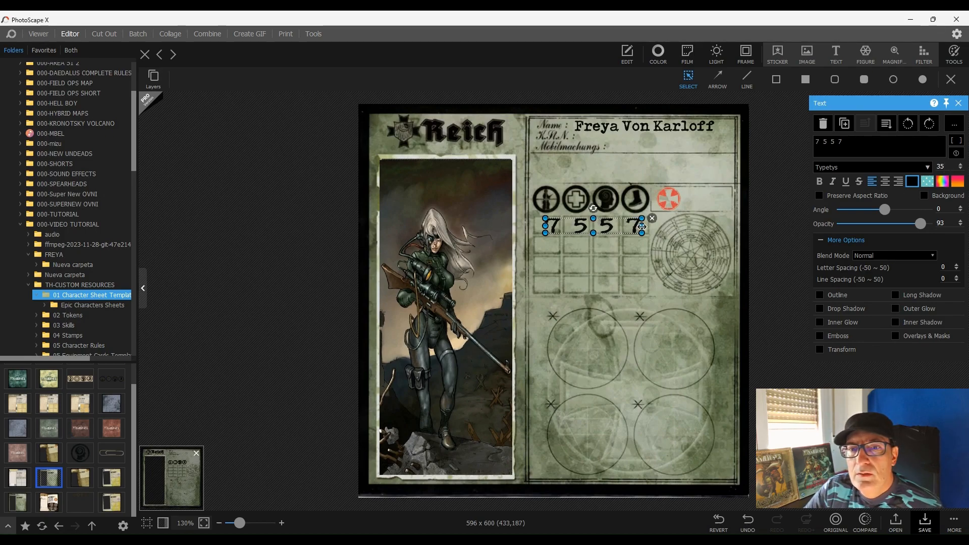
pyautogui.moveTo(545, 226); pyautogui.dragTo(588, 222)
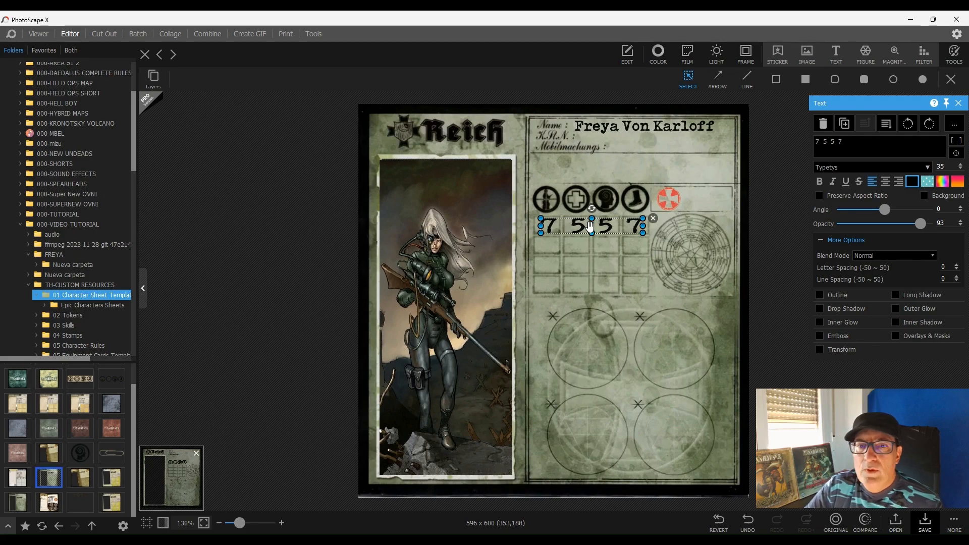
# Duplicate the number row onto the grid's second row and change its text to "6 5 5 6".
pyautogui.hotkey('ctrl', 'v')
pyautogui.moveTo(612, 232); pyautogui.dragTo(609, 248)
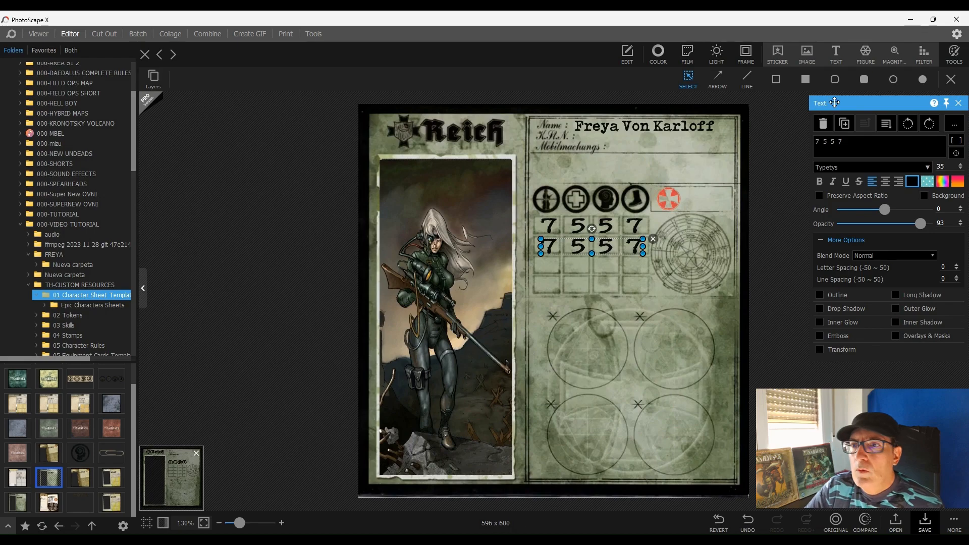
pyautogui.click(816, 141)
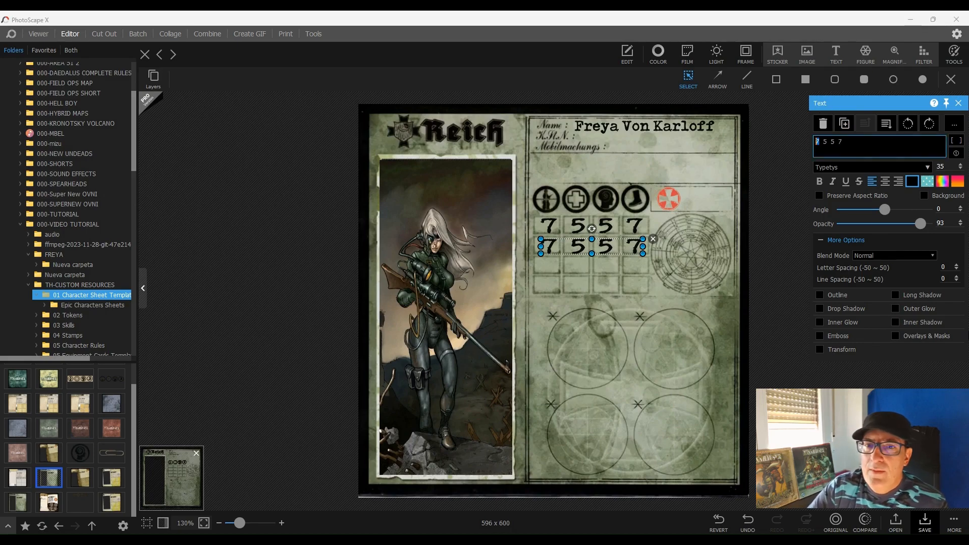
pyautogui.write('6')
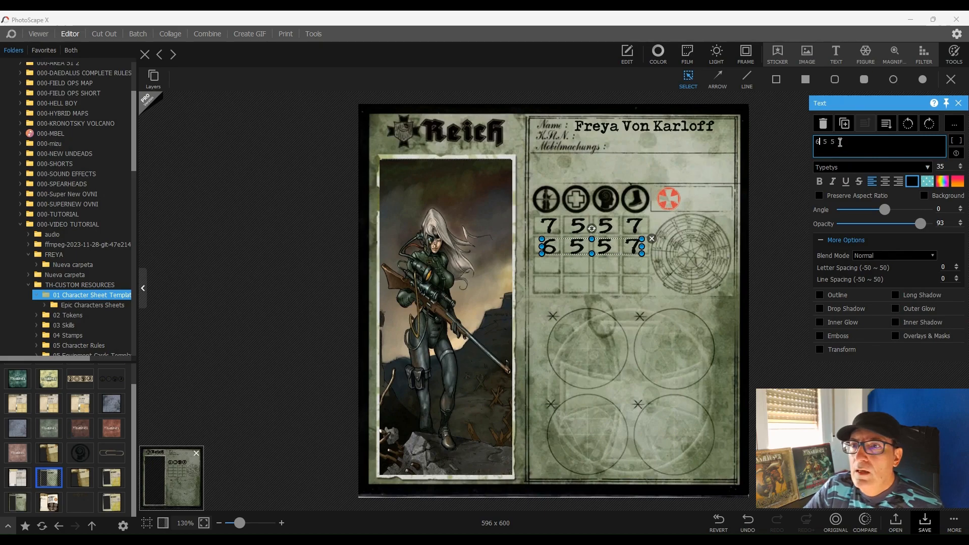
pyautogui.moveTo(842, 141); pyautogui.dragTo(839, 141)
pyautogui.write('6')
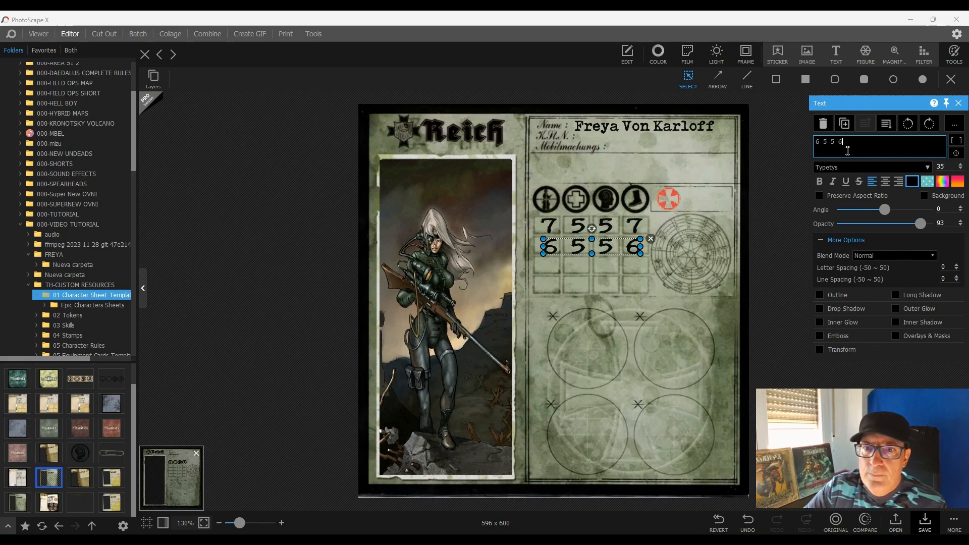
# Duplicate the second number row onto the grid's third row and change its text to "5 4 4 6".
pyautogui.click(562, 247)
pyautogui.moveTo(558, 245); pyautogui.dragTo(558, 266)
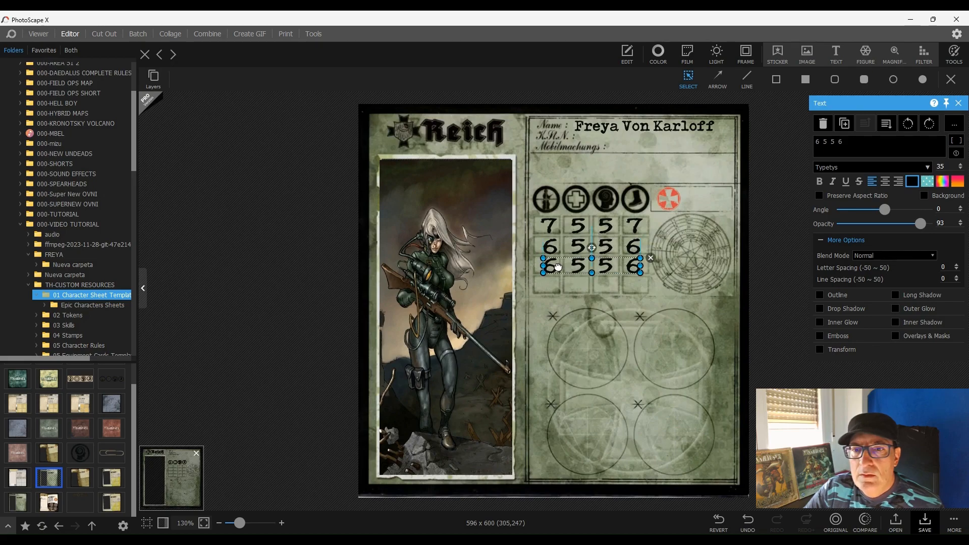
pyautogui.doubleClick(818, 141)
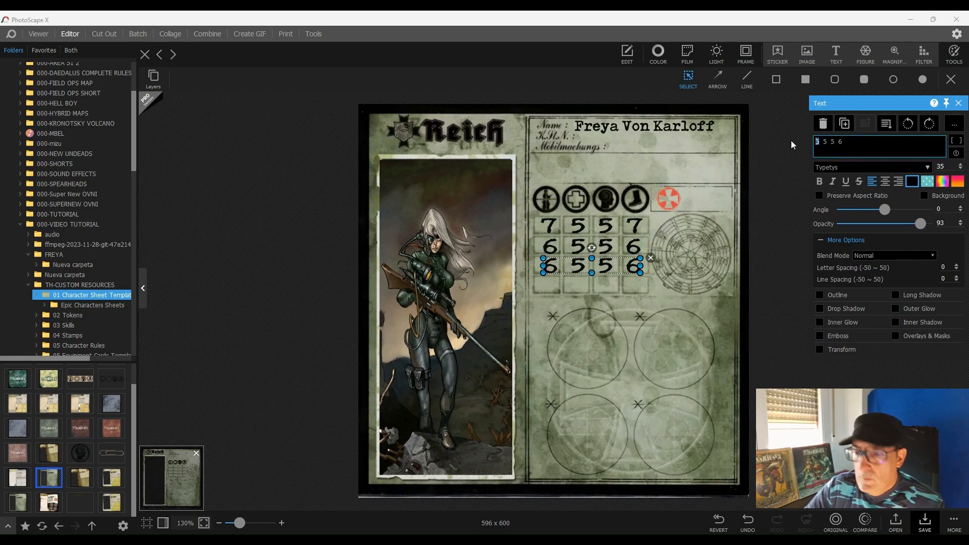
pyautogui.write('5')
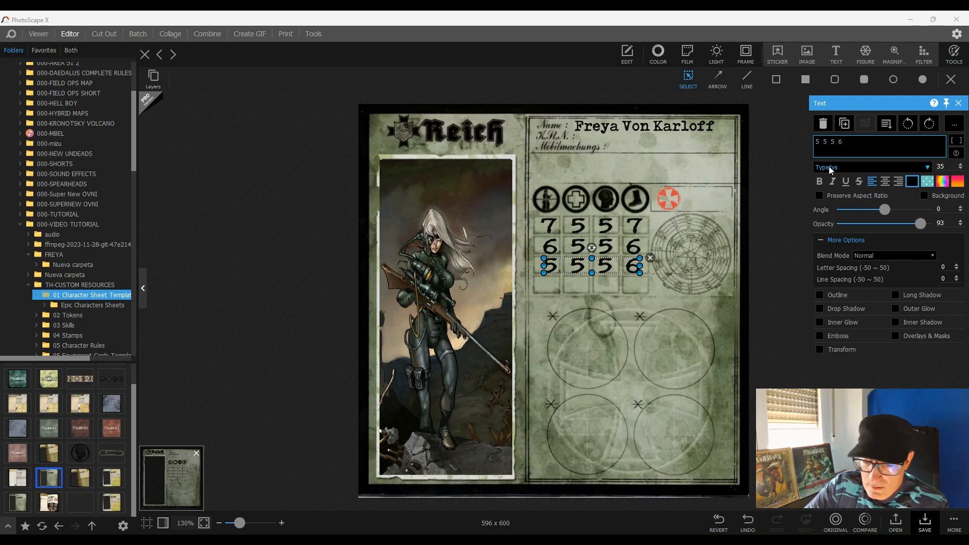
pyautogui.press('BackSpace')
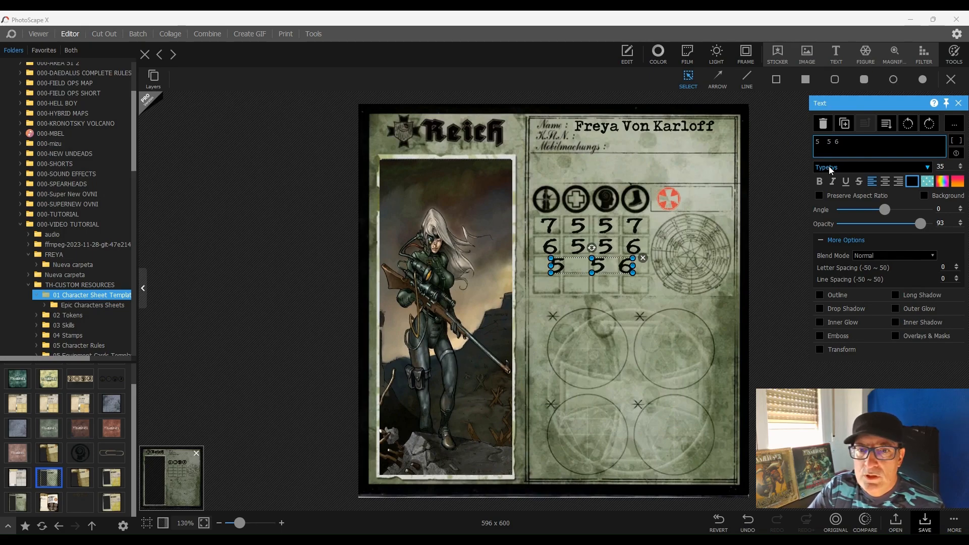
pyautogui.write('4')
pyautogui.doubleClick(833, 143)
pyautogui.write('4')
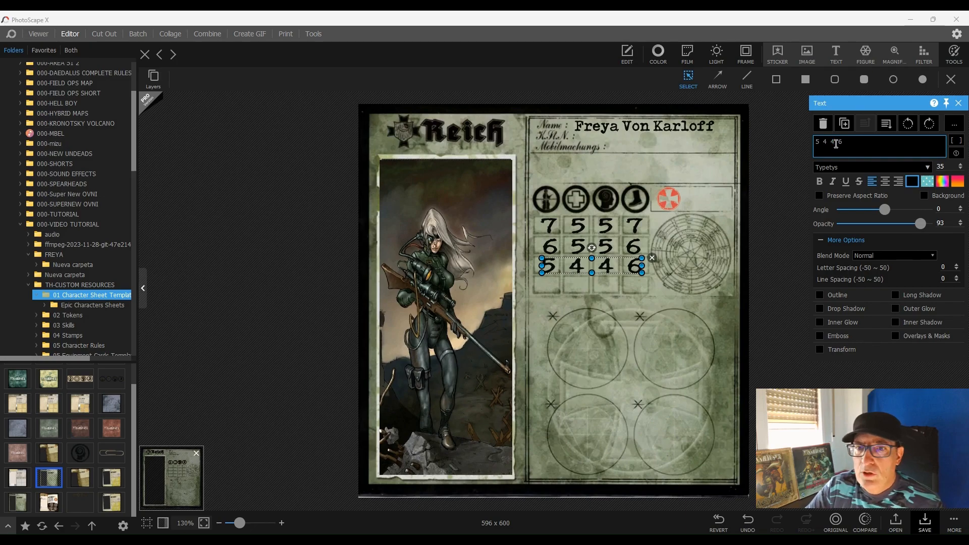
# Duplicate the third number row onto the grid's fourth row and change its text to "4 3 3 5".
pyautogui.hotkey('ctrl', 'v')
pyautogui.moveTo(599, 270); pyautogui.dragTo(597, 285)
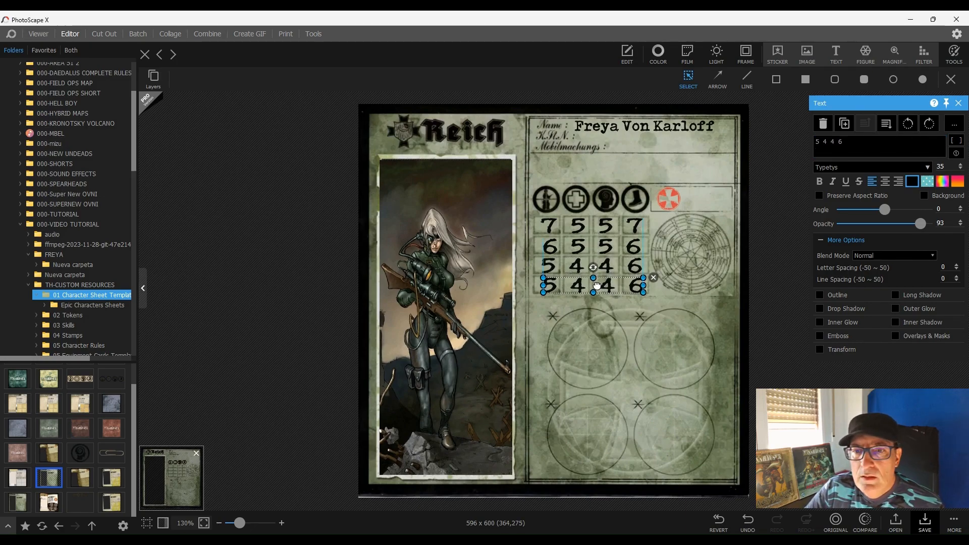
pyautogui.moveTo(819, 140); pyautogui.dragTo(815, 141)
pyautogui.write('4 ')
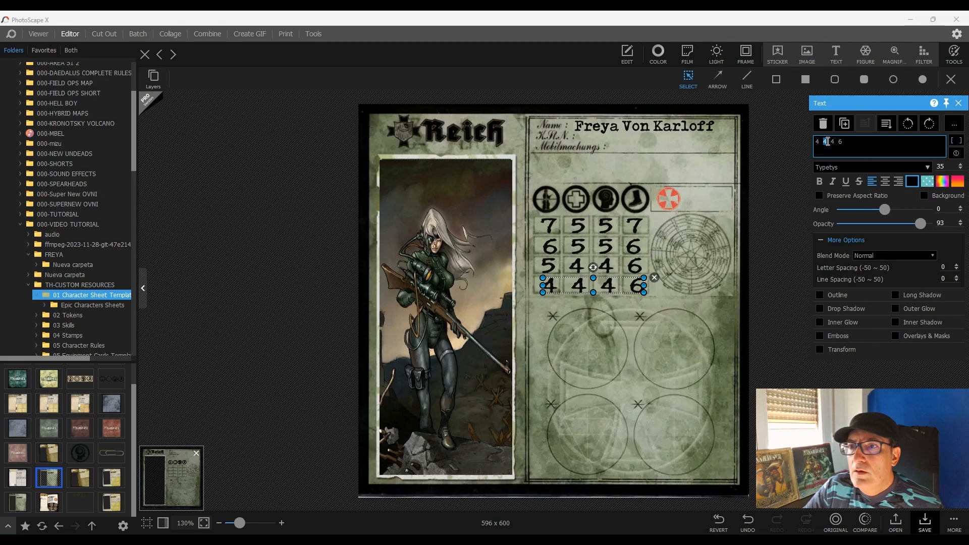
pyautogui.write('3')
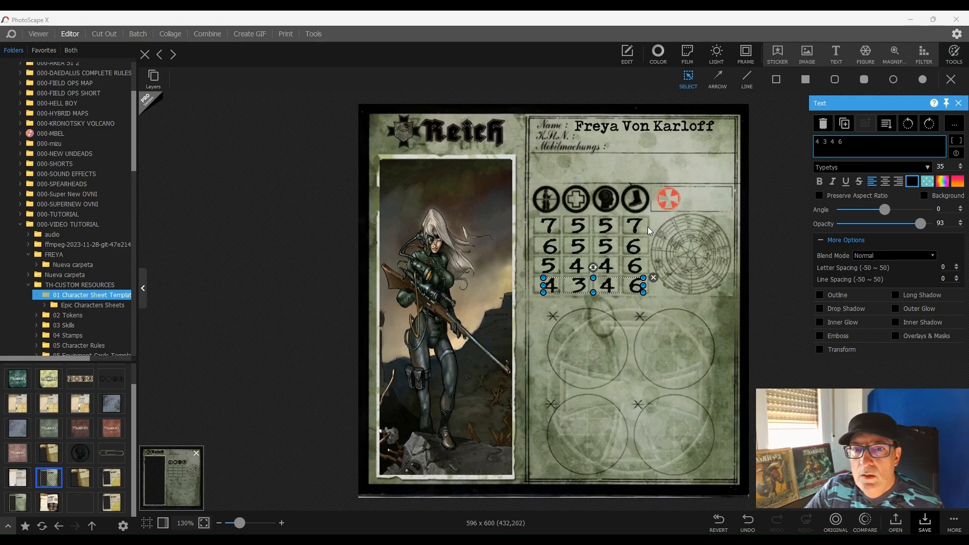
pyautogui.moveTo(602, 286); pyautogui.dragTo(600, 286)
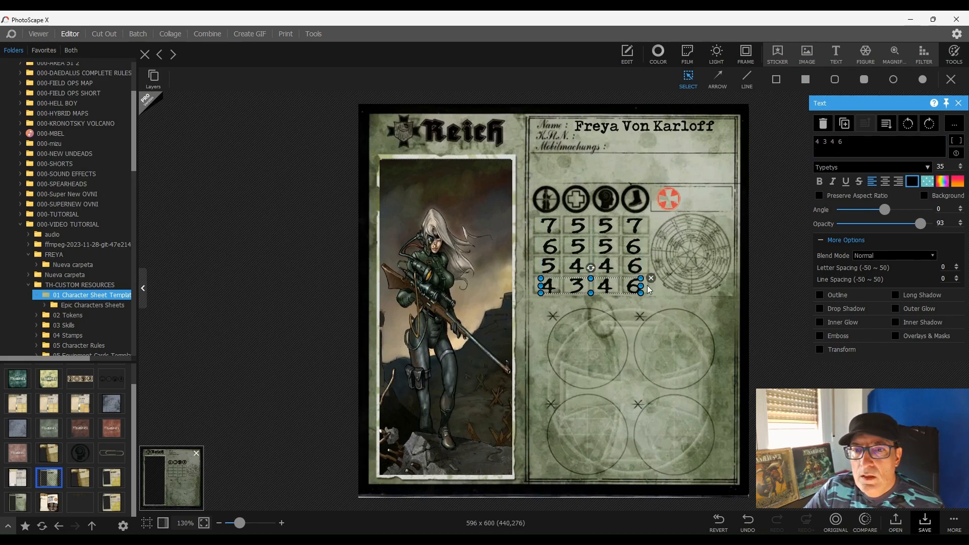
pyautogui.doubleClick(834, 142)
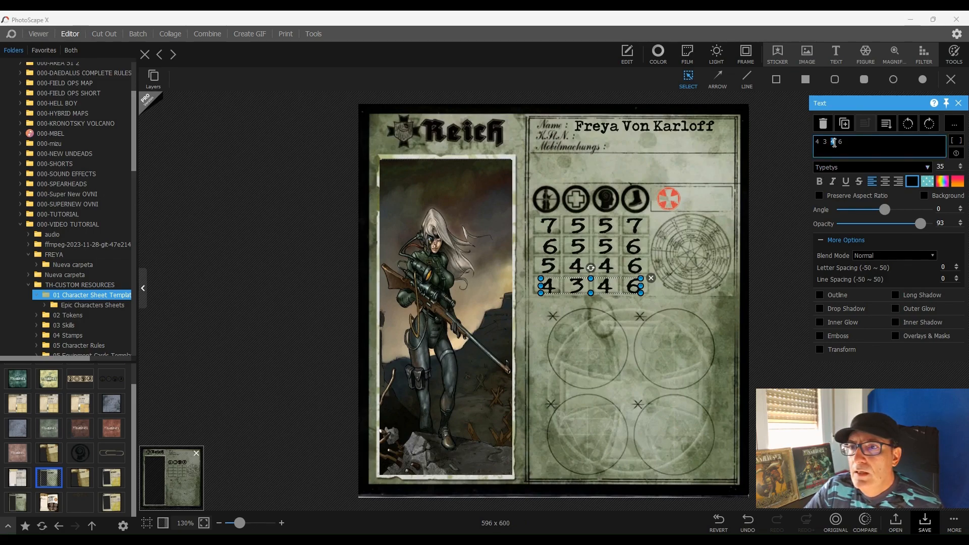
pyautogui.write('3 ')
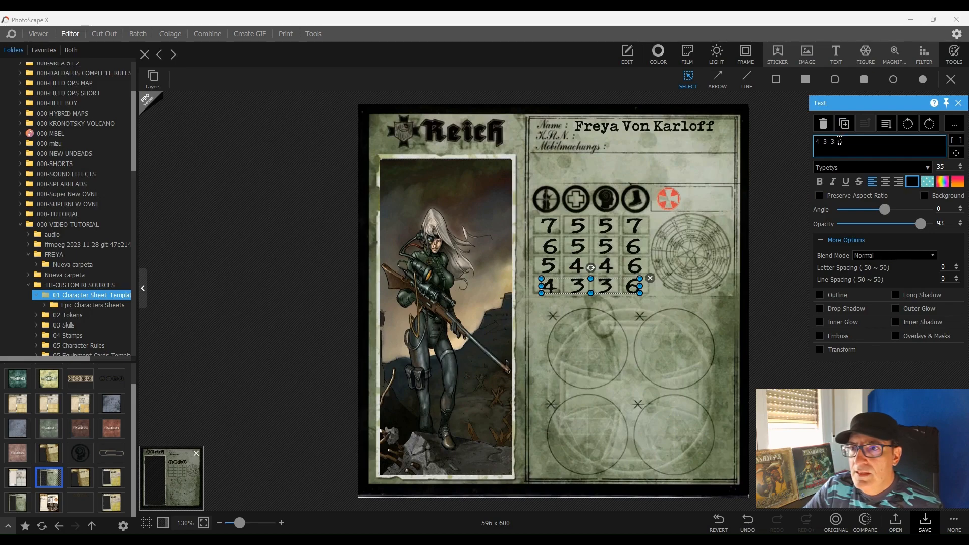
pyautogui.write('5')
pyautogui.click(661, 347)
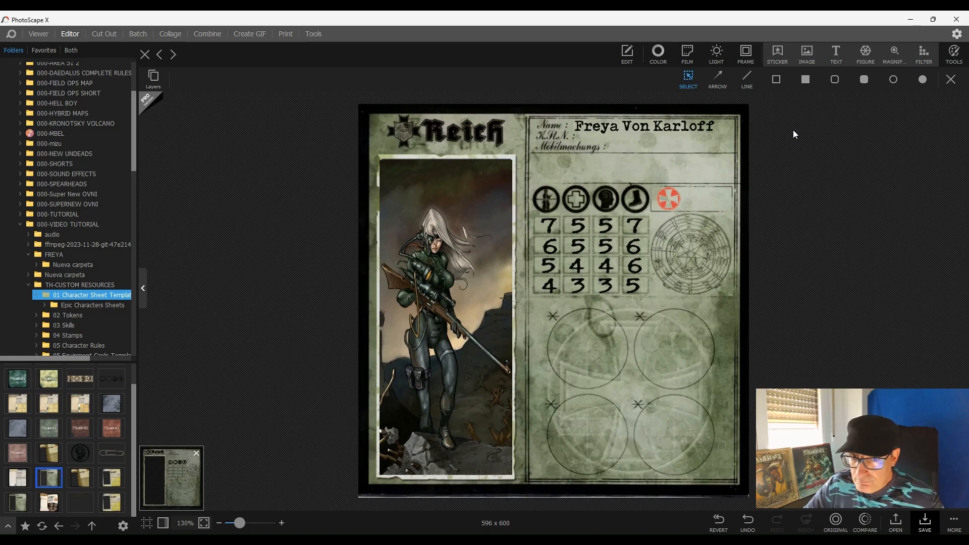
# Insert the Sigilo paw-print image from the 03 Skills folder, scale it to 34.5% and place it above the attribute icons.
pyautogui.click(807, 53)
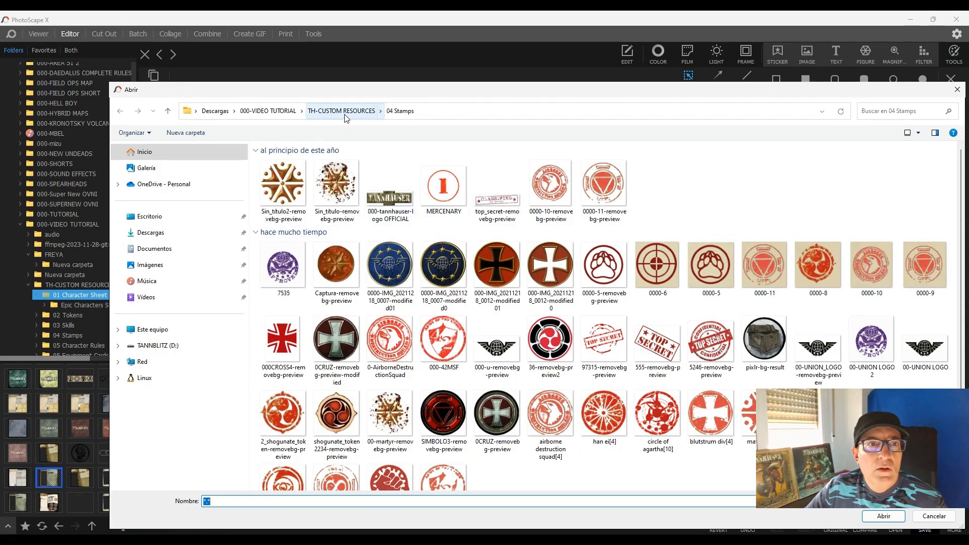
pyautogui.click(346, 111)
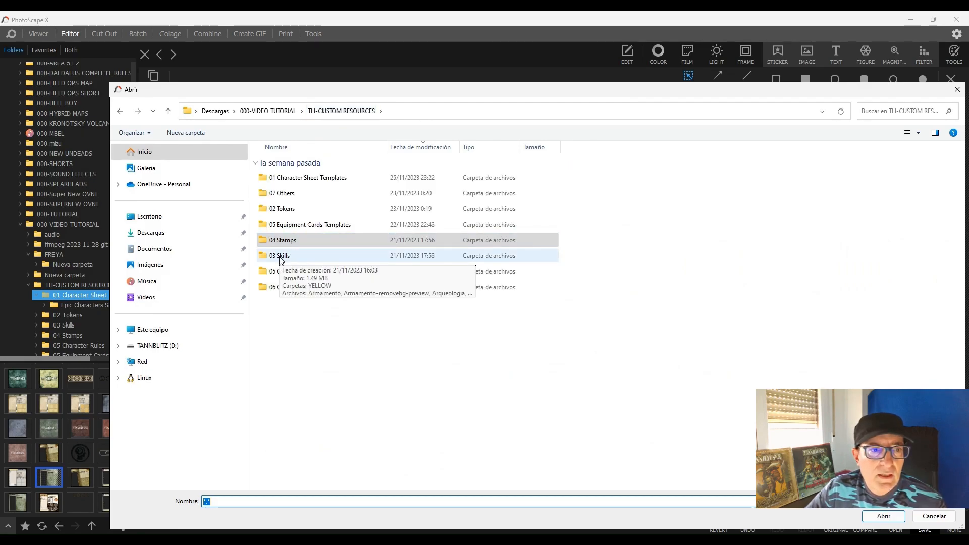
pyautogui.doubleClick(280, 256)
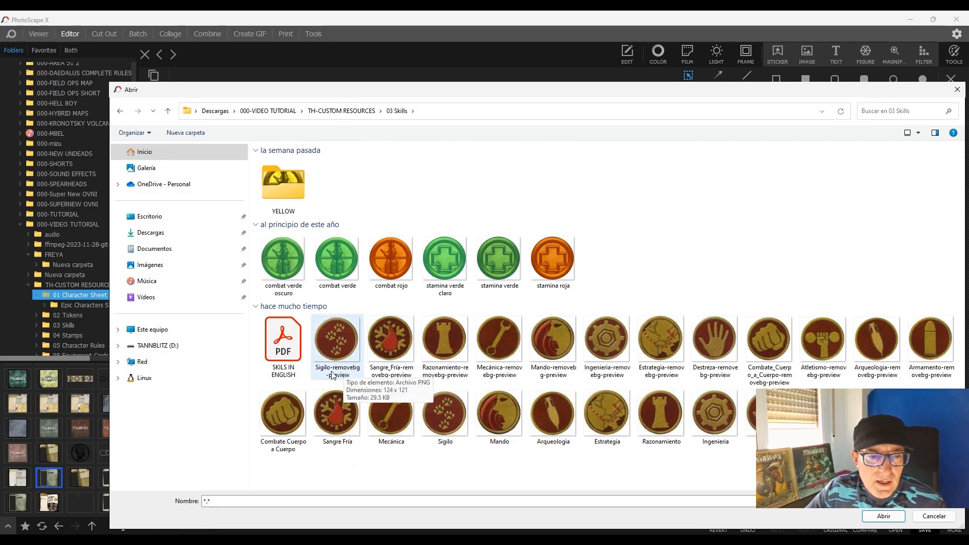
pyautogui.doubleClick(344, 347)
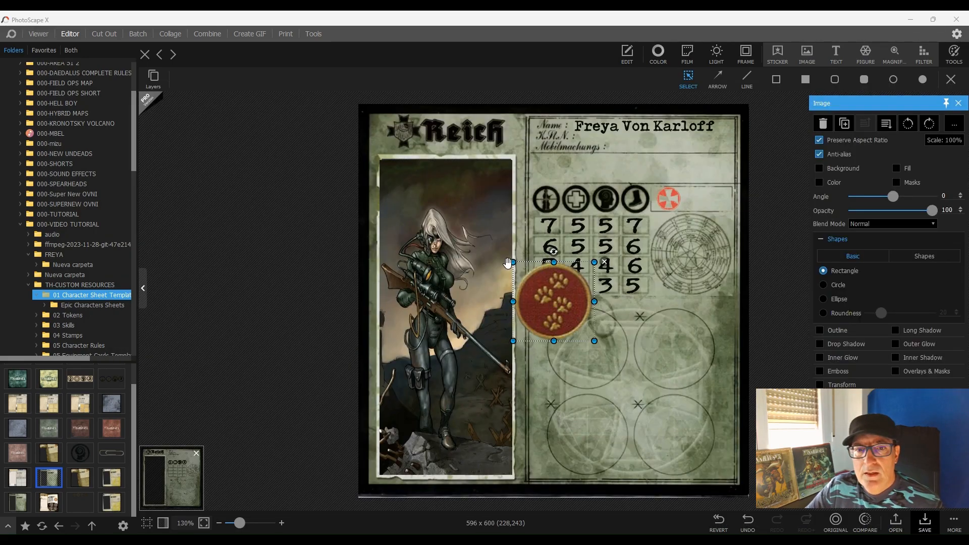
pyautogui.moveTo(513, 262); pyautogui.dragTo(562, 175)
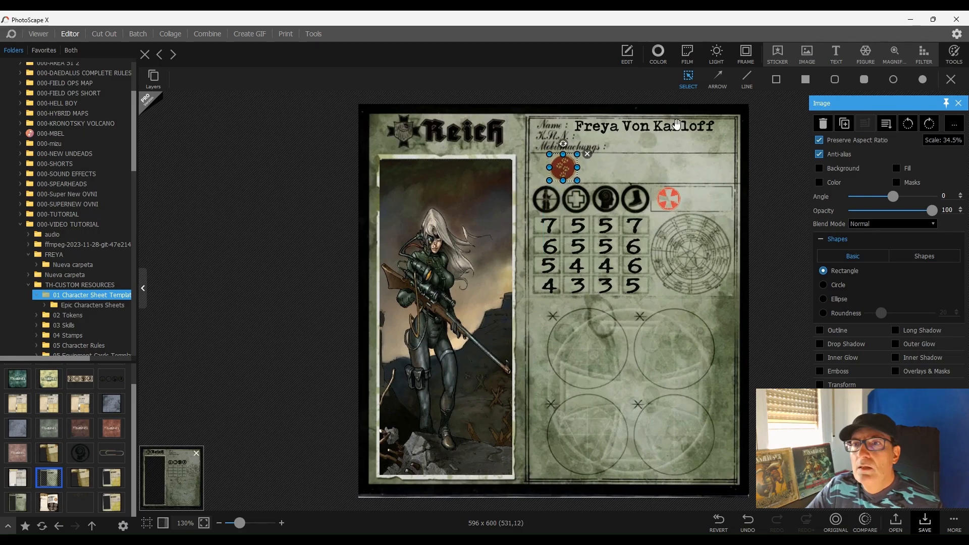
# Insert the Sangre_Fría skill image, scale it to about 33% and place it beside the paw-print icon.
pyautogui.click(811, 53)
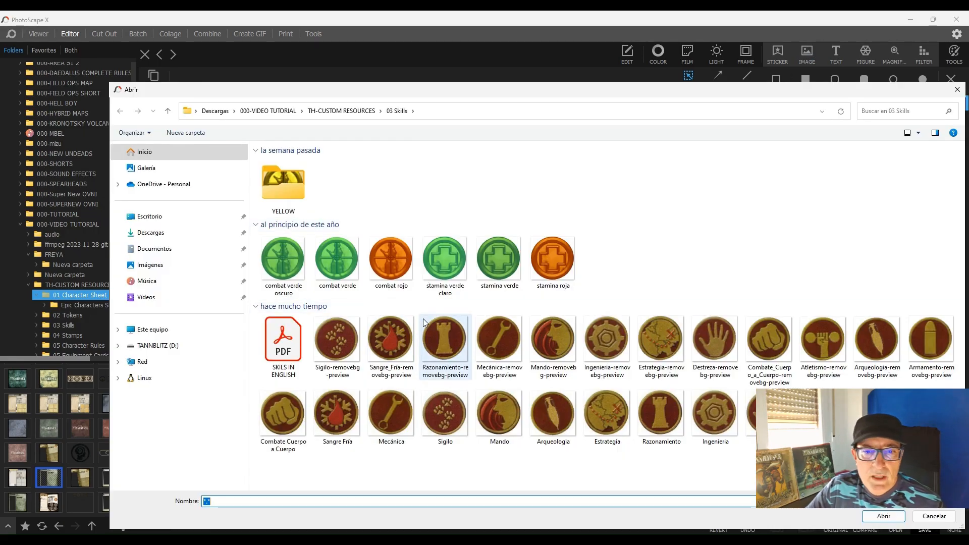
pyautogui.doubleClick(398, 346)
pyautogui.moveTo(541, 293); pyautogui.dragTo(611, 166)
pyautogui.moveTo(577, 129); pyautogui.dragTo(609, 179)
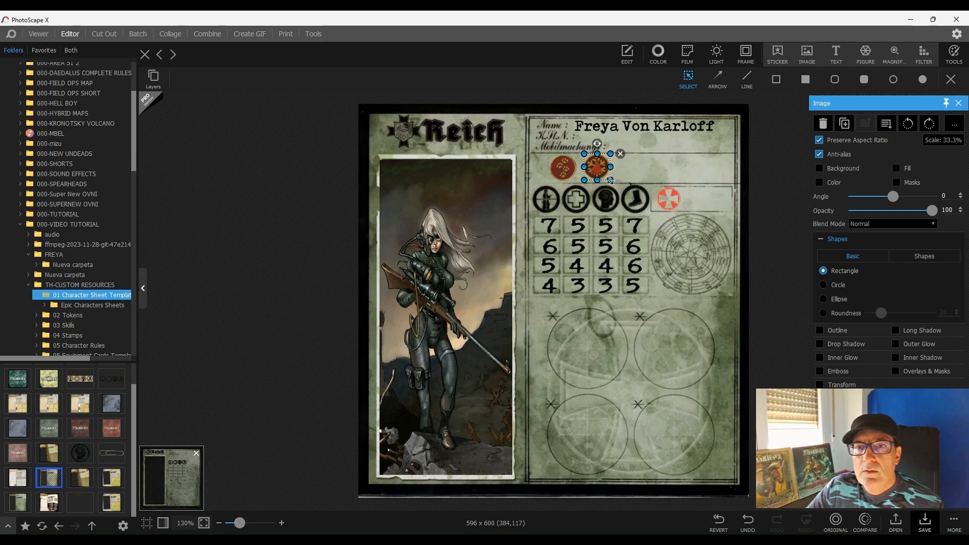
# Insert the Destreza hand skill image, scale it to about 33% and place it third in the skill icon row.
pyautogui.click(807, 53)
pyautogui.doubleClick(731, 341)
pyautogui.moveTo(555, 297); pyautogui.dragTo(668, 157)
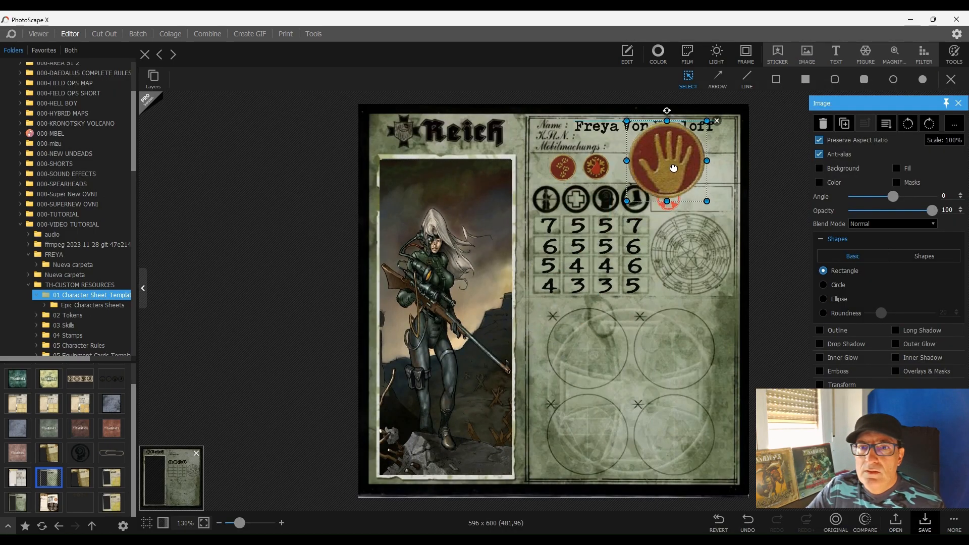
pyautogui.moveTo(630, 119); pyautogui.dragTo(616, 154)
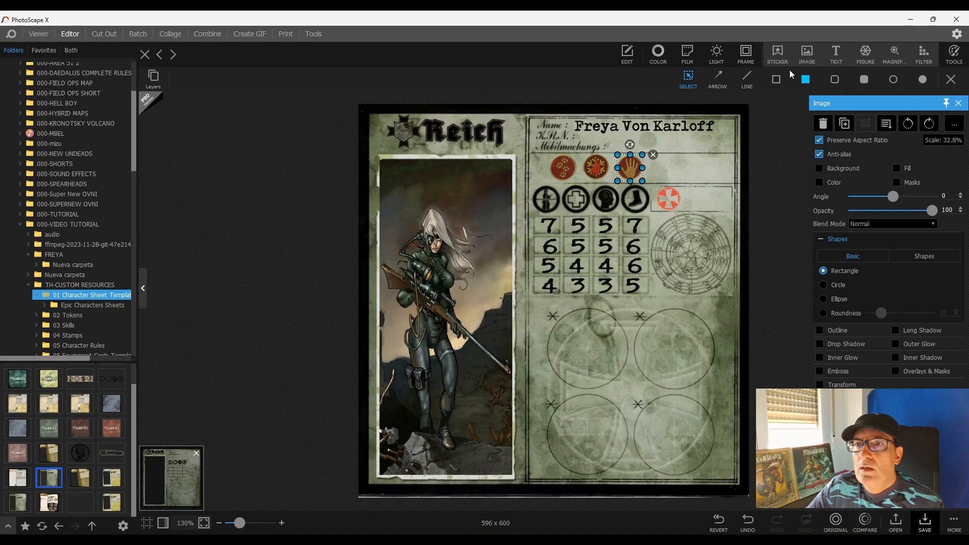
# Insert the Armamento bullet skill image, scale it to about 32% and align it fourth in the skill icon row.
pyautogui.click(805, 56)
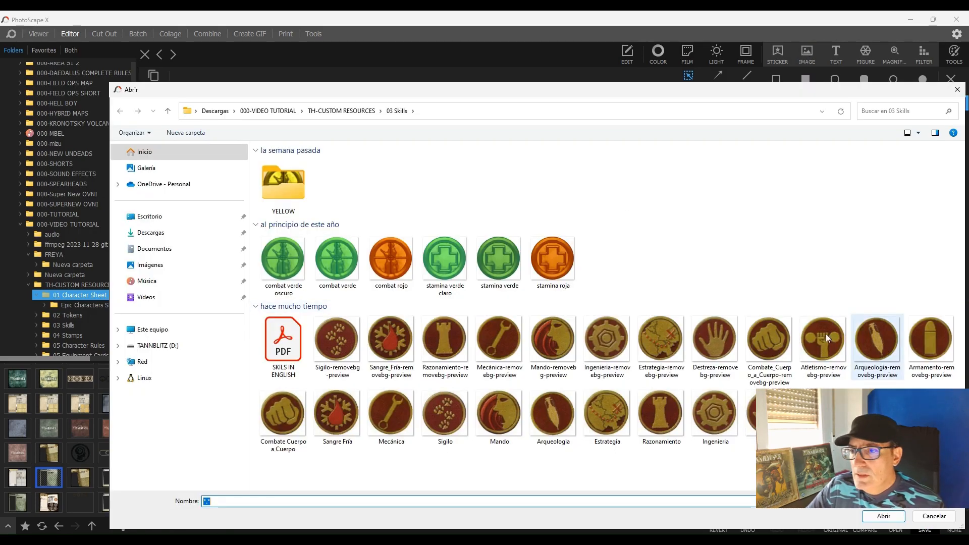
pyautogui.doubleClick(934, 340)
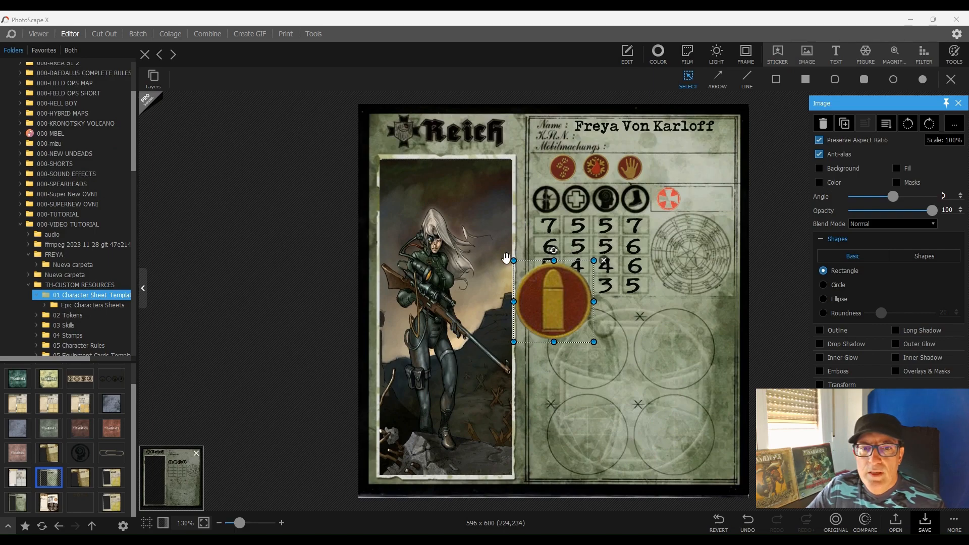
pyautogui.moveTo(514, 260); pyautogui.dragTo(676, 180)
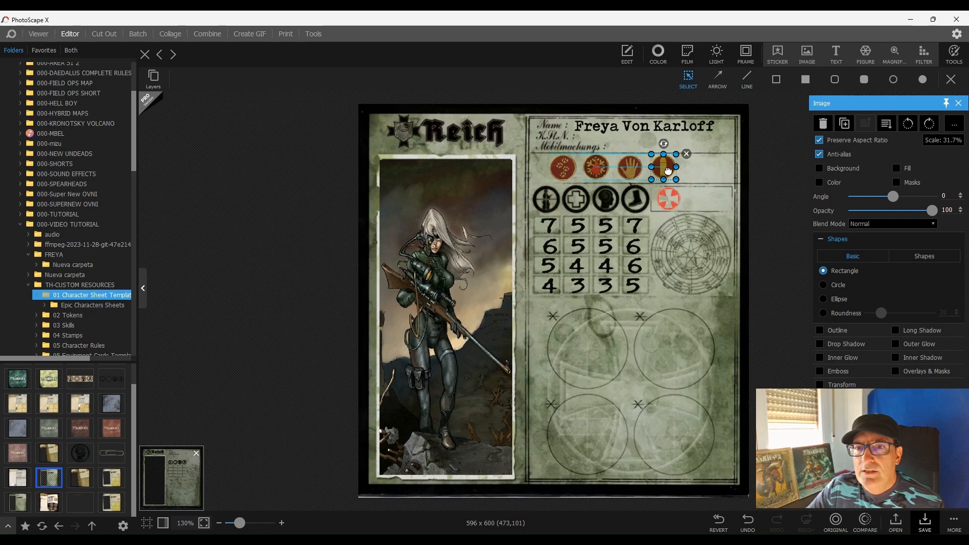
pyautogui.click(779, 206)
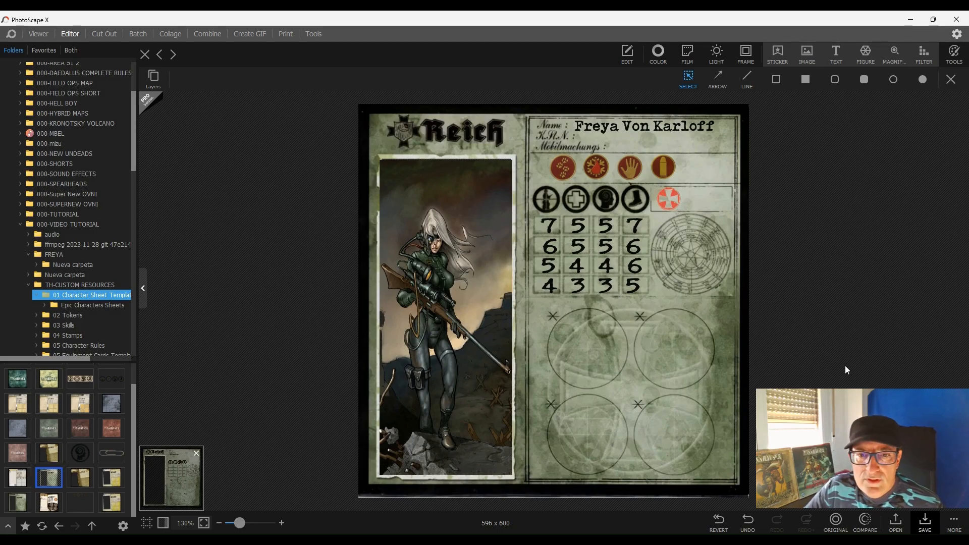
# Save the sheet as a project file named 00-FREYA in the FREYA folder of 000-VIDEO TUTORIAL.
pyautogui.click(927, 526)
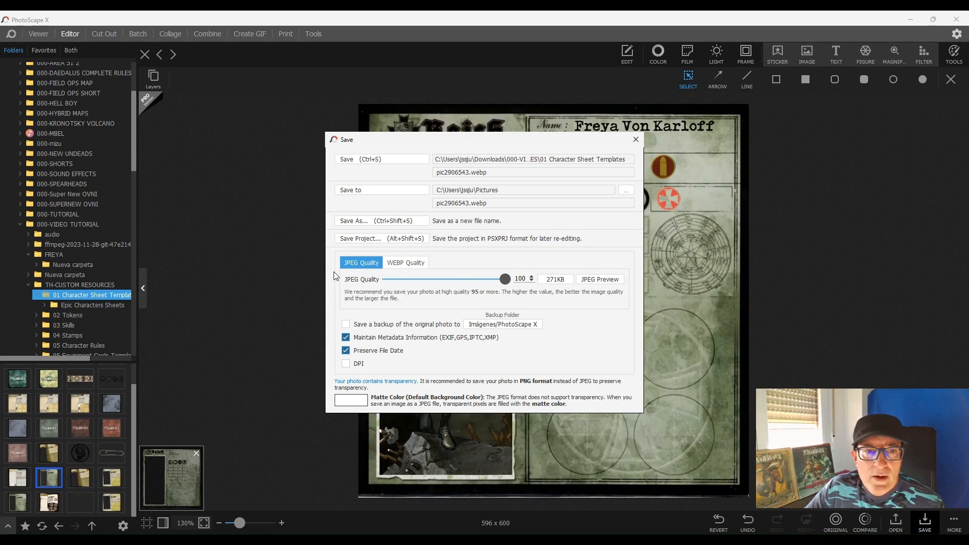
pyautogui.click(371, 240)
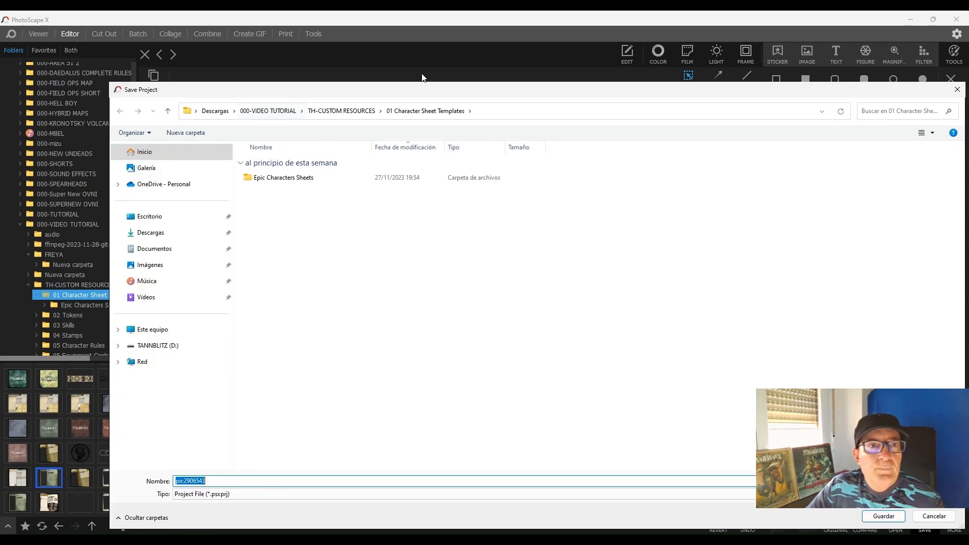
pyautogui.click(292, 115)
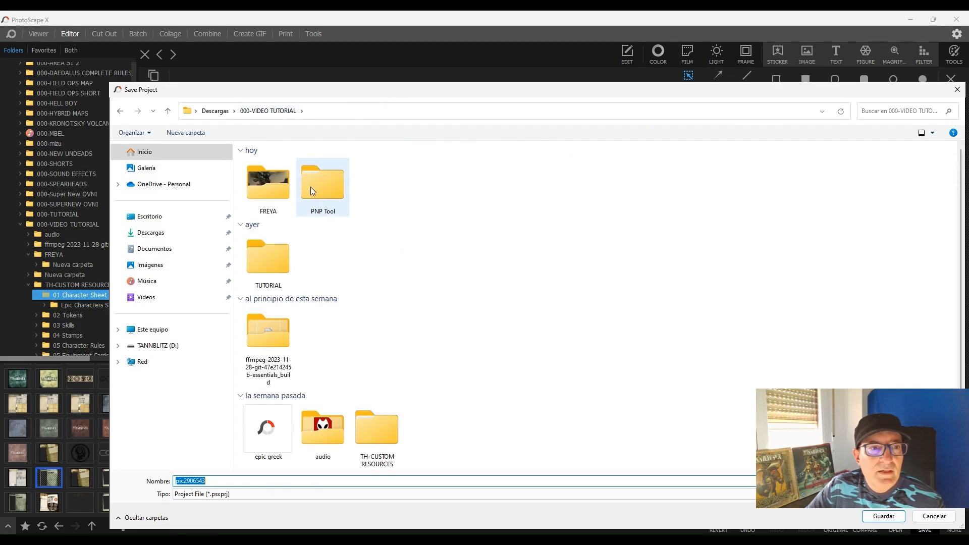
pyautogui.doubleClick(268, 191)
pyautogui.doubleClick(239, 480)
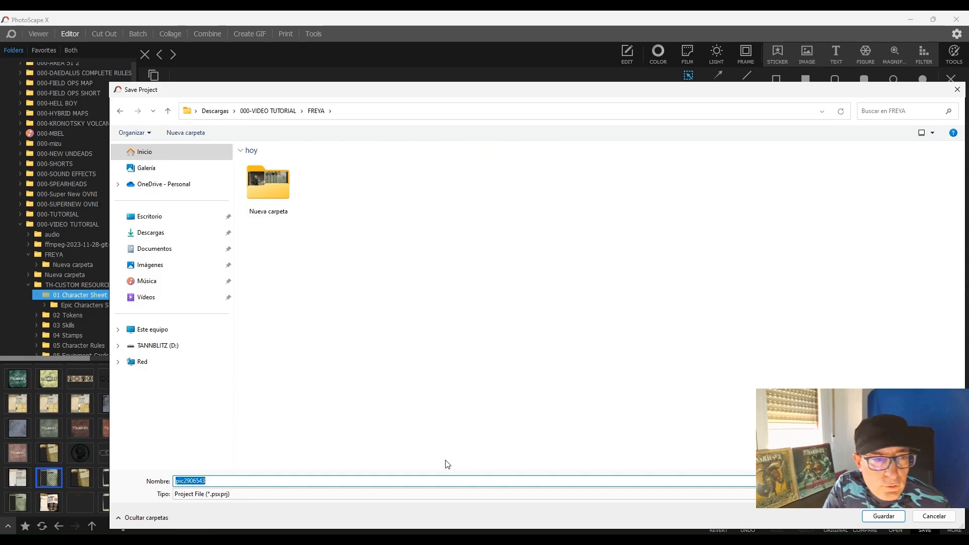
pyautogui.write('00-F')
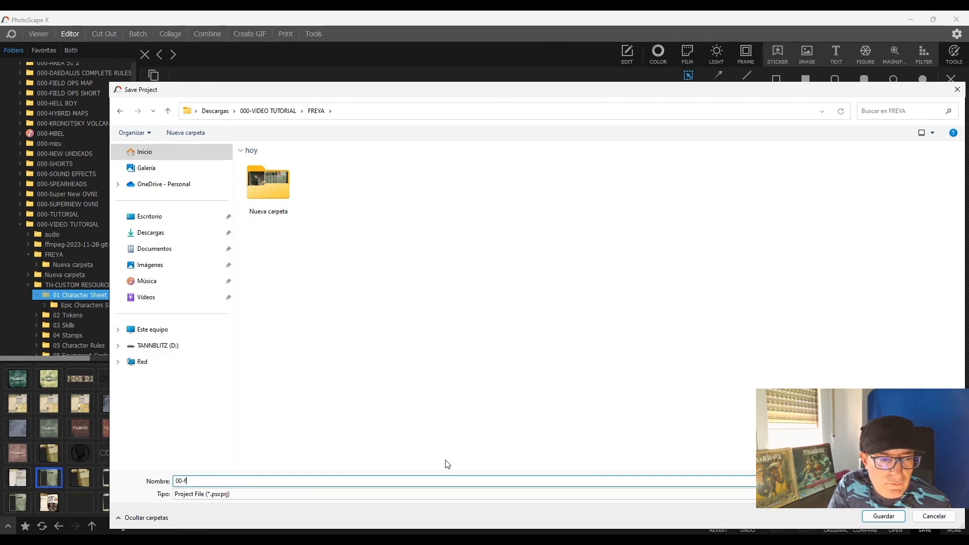
pyautogui.write('REYA')
pyautogui.press('Return')
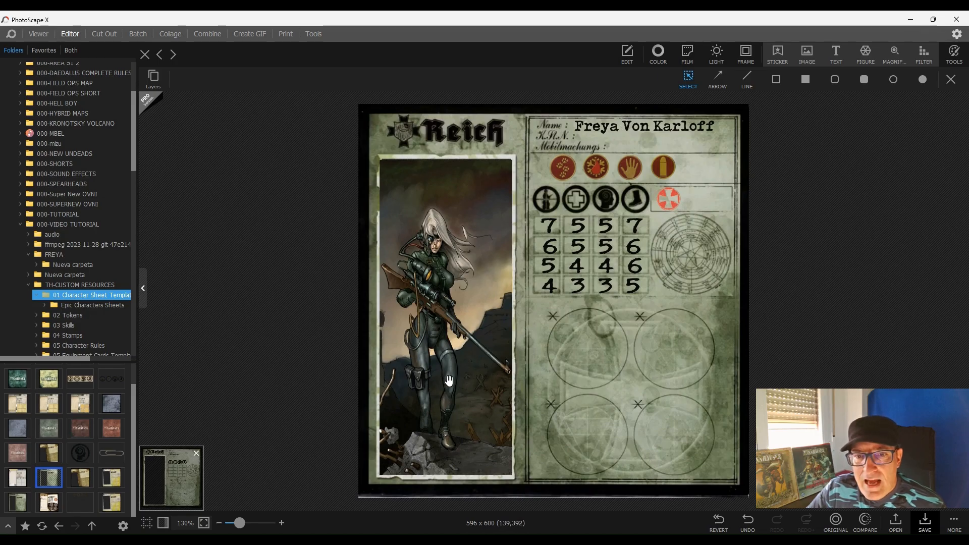
# Stretch the portrait slightly at its upper corner to fit the frame and nudge the character name on the Name line.
pyautogui.click(478, 368)
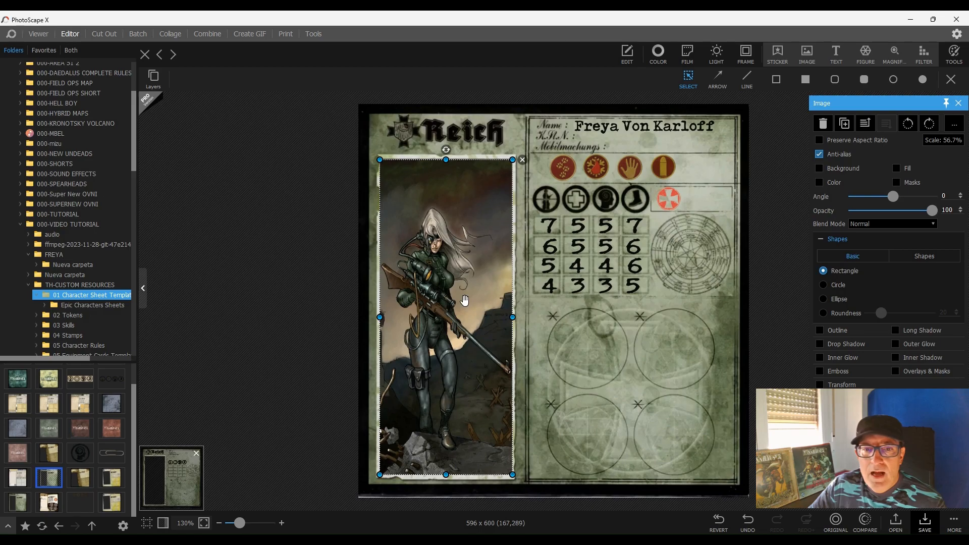
pyautogui.moveTo(512, 160); pyautogui.dragTo(513, 158)
pyautogui.moveTo(651, 130)
pyautogui.mouseDown()
pyautogui.moveTo(661, 153)
pyautogui.moveTo(661, 126)
pyautogui.mouseUp()
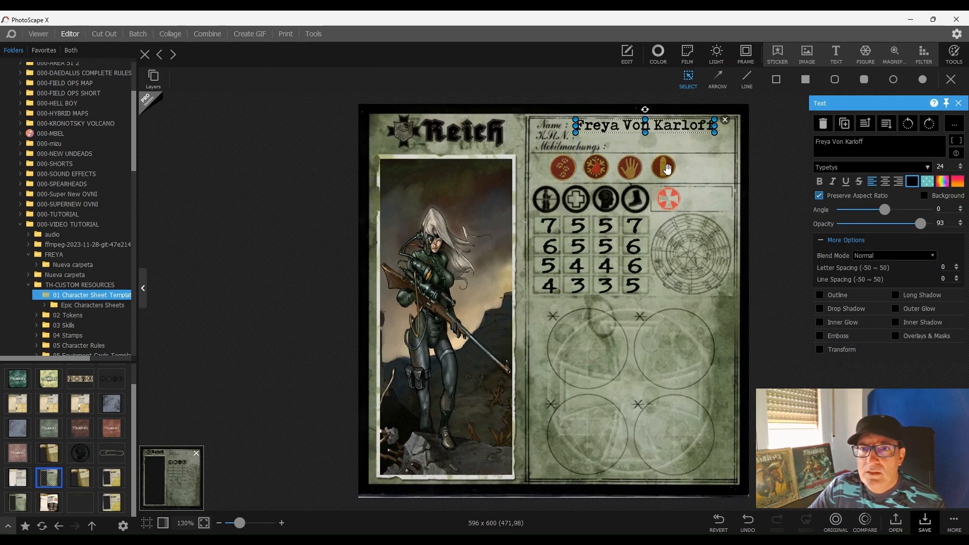
pyautogui.click(689, 167)
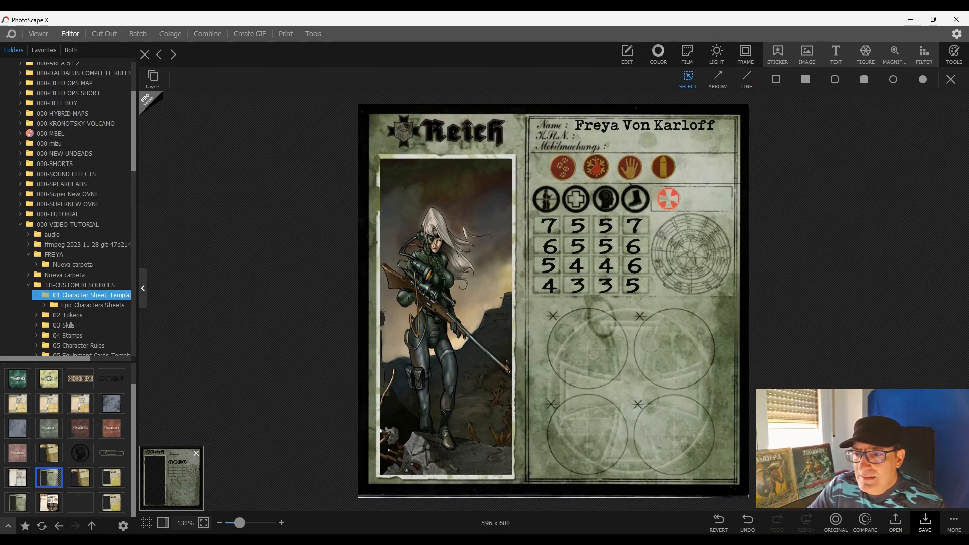
# Save the character sheet as a JPEG image named 00-FREYA in the FREYA folder.
pyautogui.click(925, 524)
pyautogui.click(376, 219)
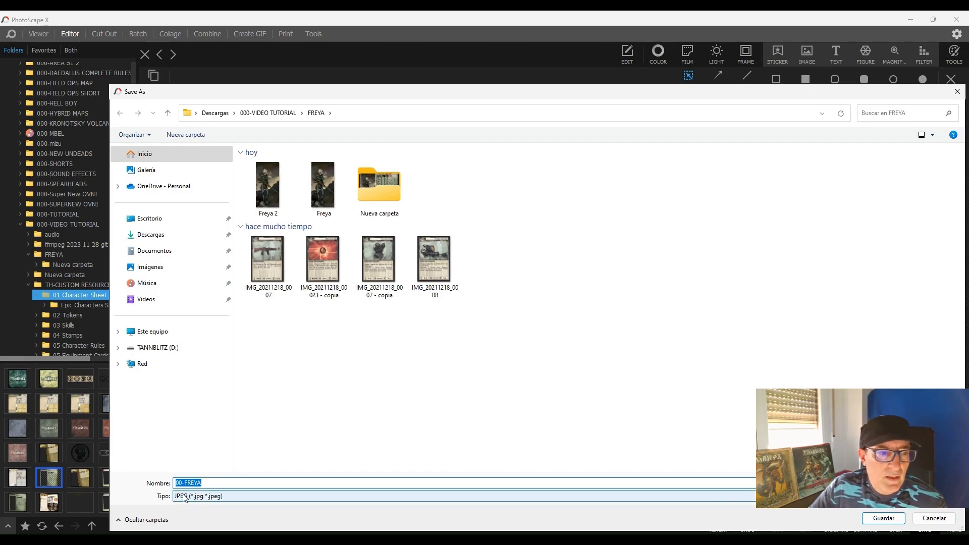
pyautogui.click(881, 520)
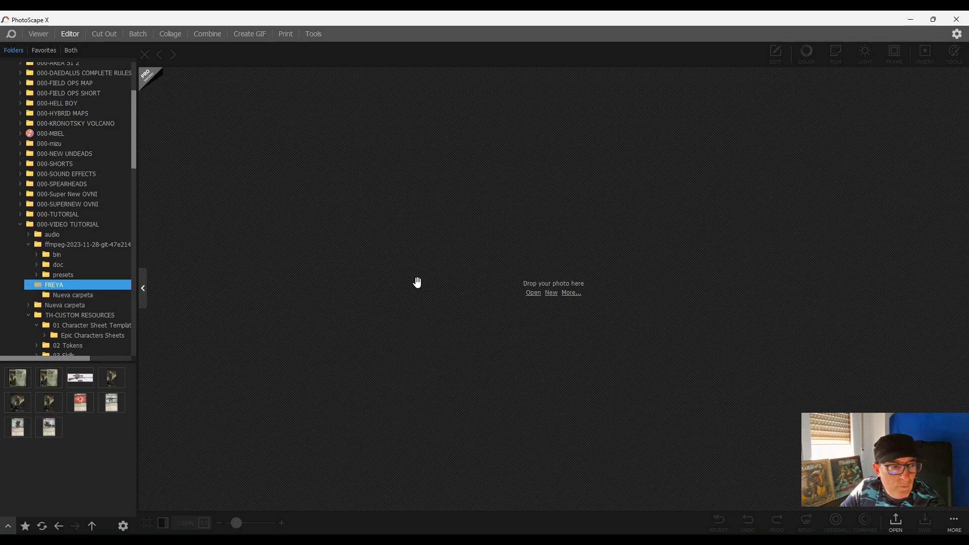
# Load the scoped rifle screenshot from the FREYA folder into Cut Out and set the Magic Eraser tolerance to 45.
pyautogui.click(85, 379)
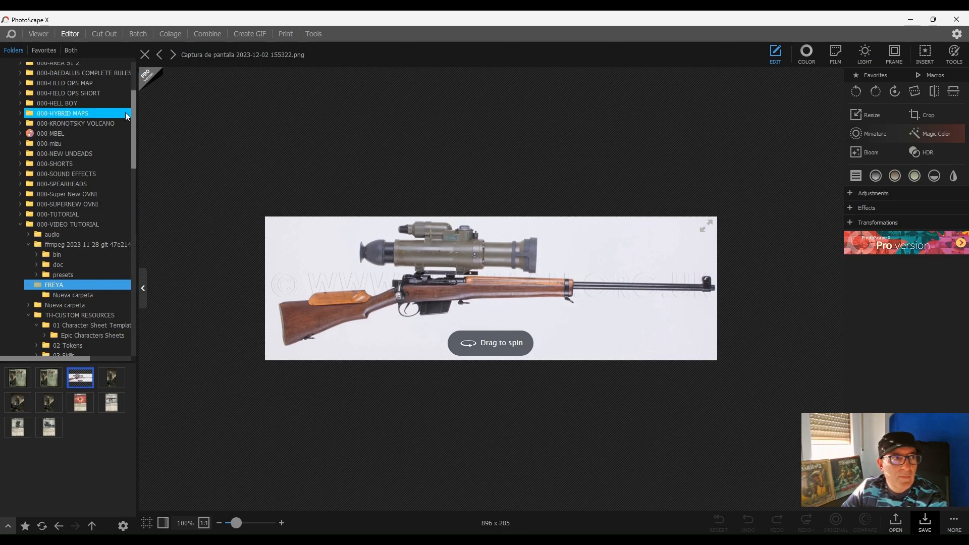
pyautogui.click(101, 35)
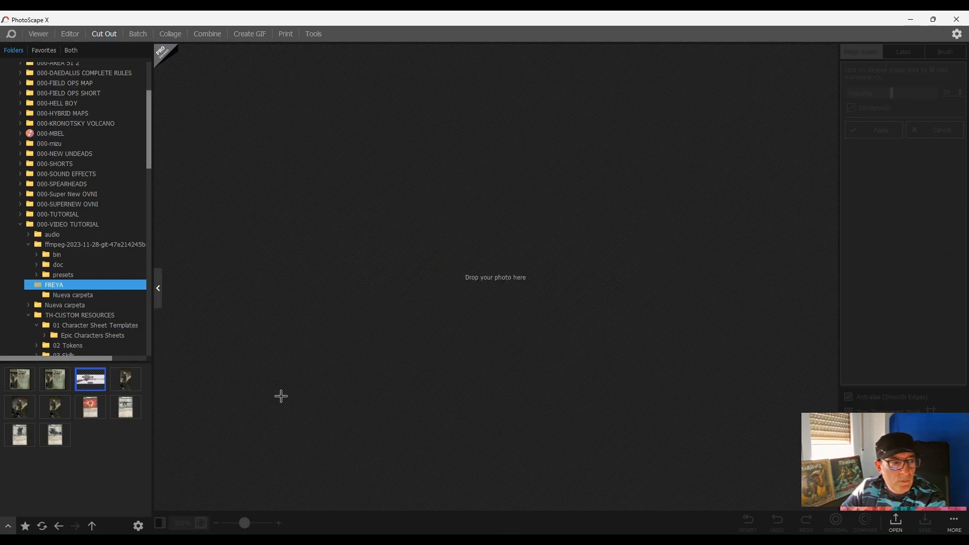
pyautogui.moveTo(79, 382); pyautogui.dragTo(407, 283)
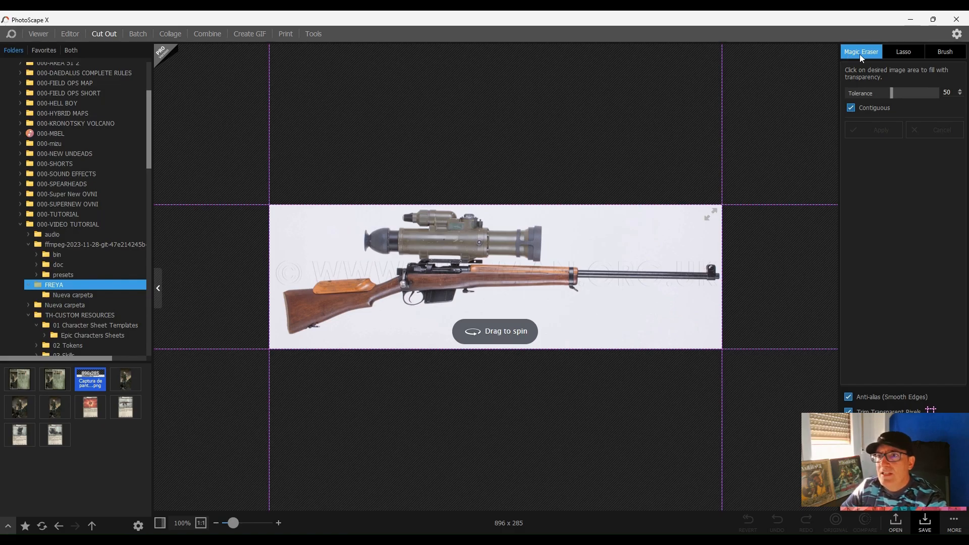
pyautogui.moveTo(893, 96)
pyautogui.mouseDown()
pyautogui.moveTo(905, 98)
pyautogui.moveTo(898, 94)
pyautogui.mouseUp()
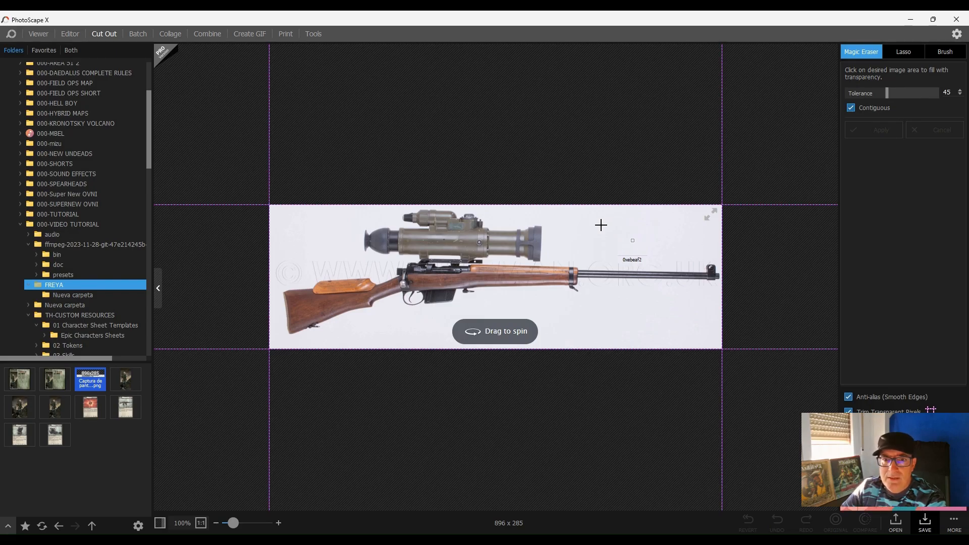
# Erase the white background around the rifle, the gaps under the scope and inside the trigger guard, and the grey "Drag to spin" button fill.
pyautogui.click(575, 222)
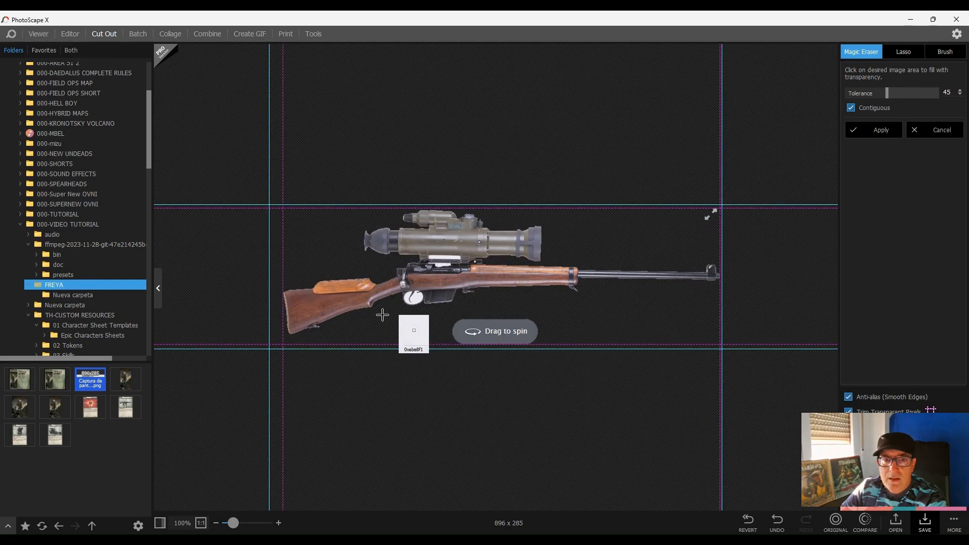
pyautogui.click(442, 259)
pyautogui.click(413, 298)
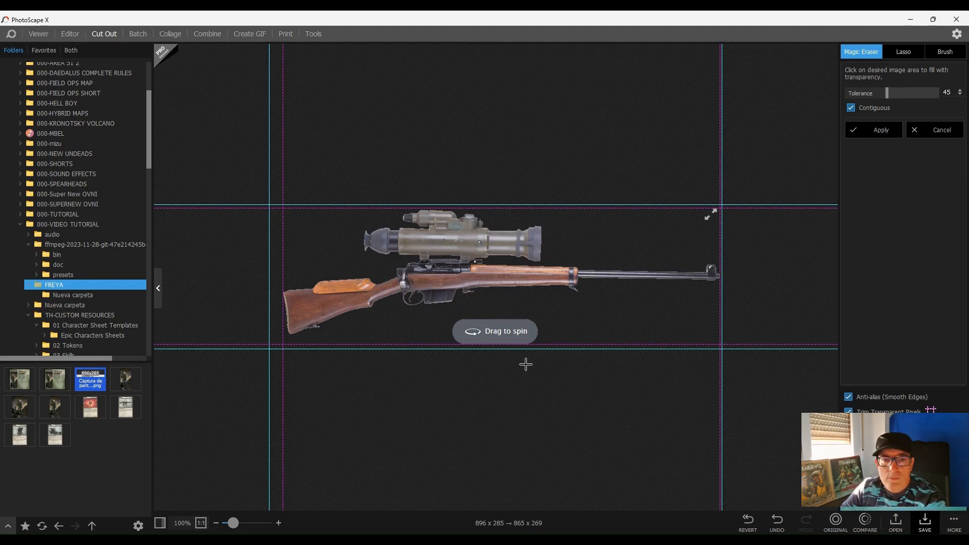
pyautogui.click(513, 330)
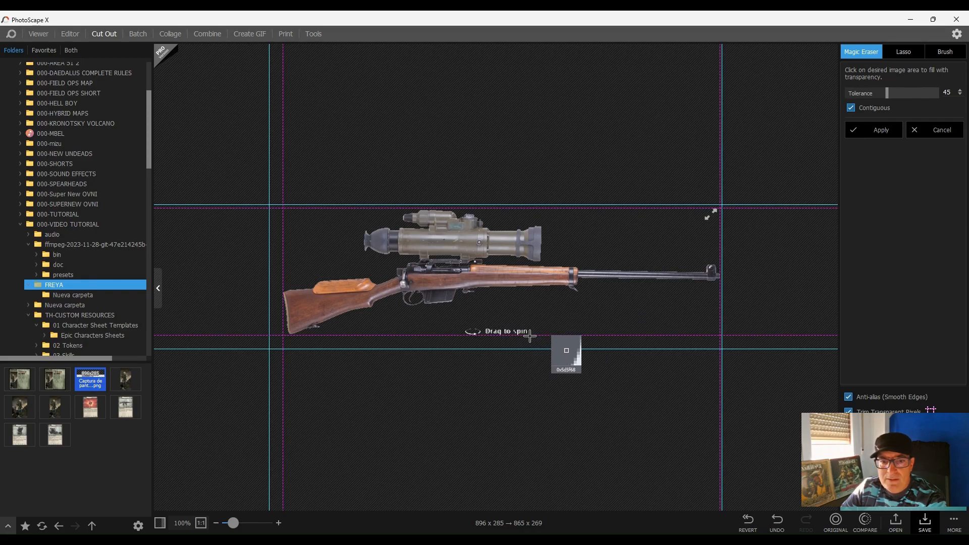
# Brush away the leftover "Drag to spin" lettering below the rifle and the expand arrows above the muzzle at brush size 30.
pyautogui.click(949, 54)
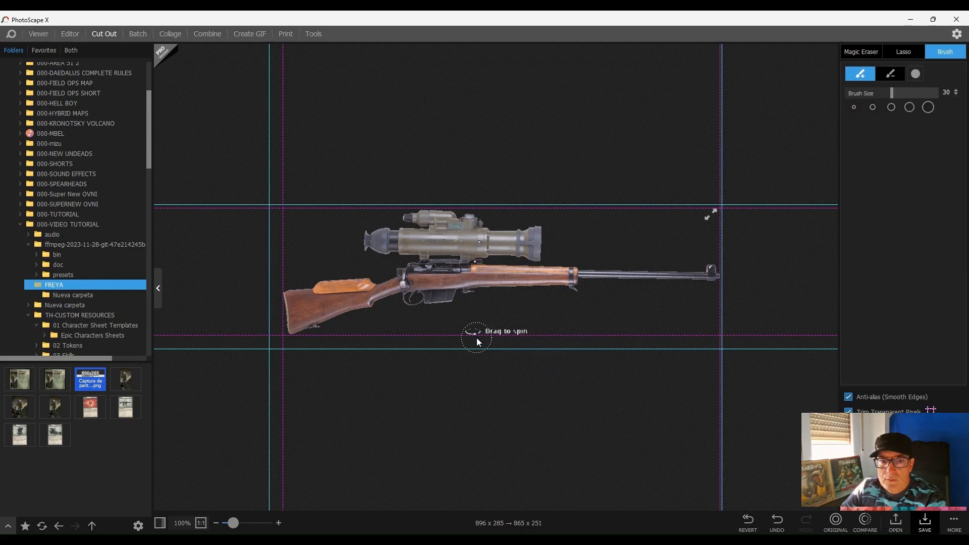
pyautogui.moveTo(448, 331); pyautogui.dragTo(548, 326)
pyautogui.click(710, 217)
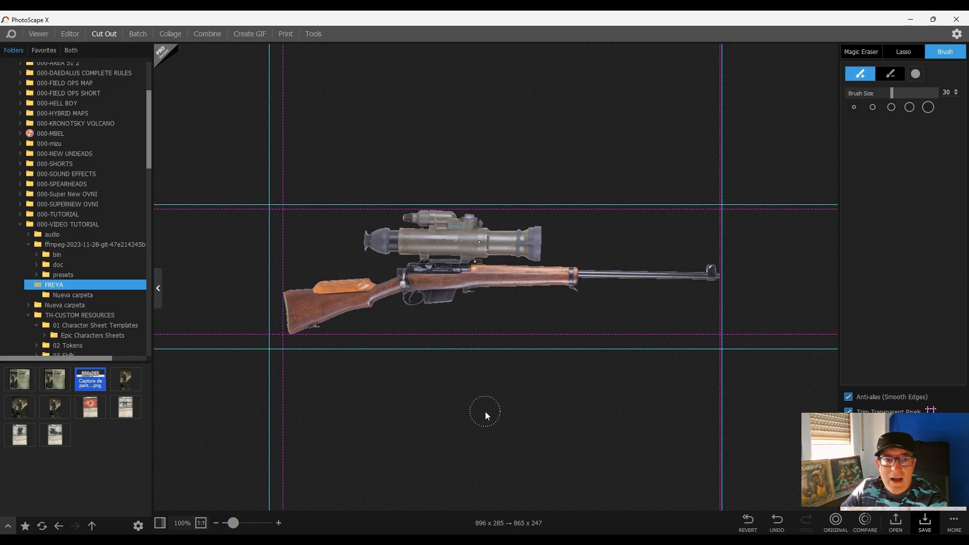
# Restore the "Drag to spin" area below the rifle with the restoring brush, and erase it again.
pyautogui.click(892, 73)
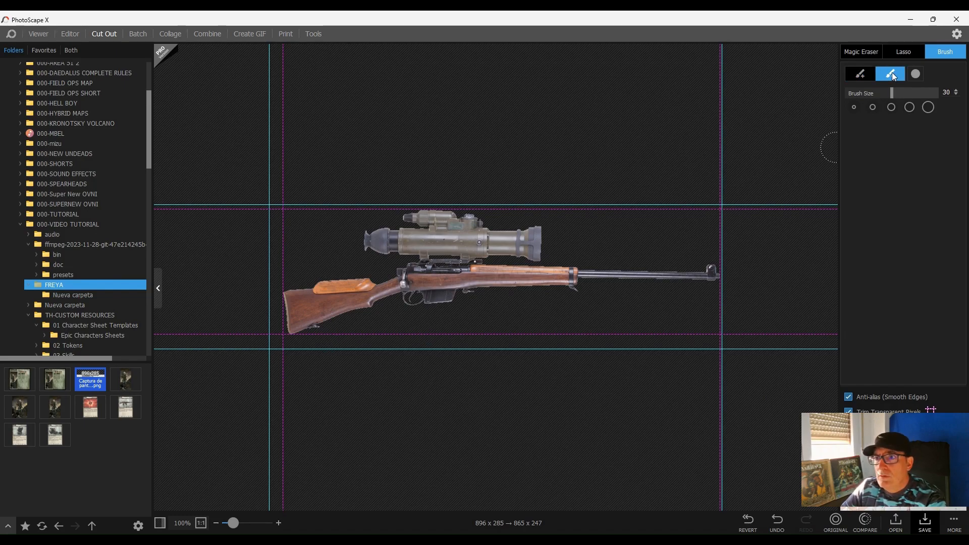
pyautogui.moveTo(472, 331); pyautogui.dragTo(548, 330)
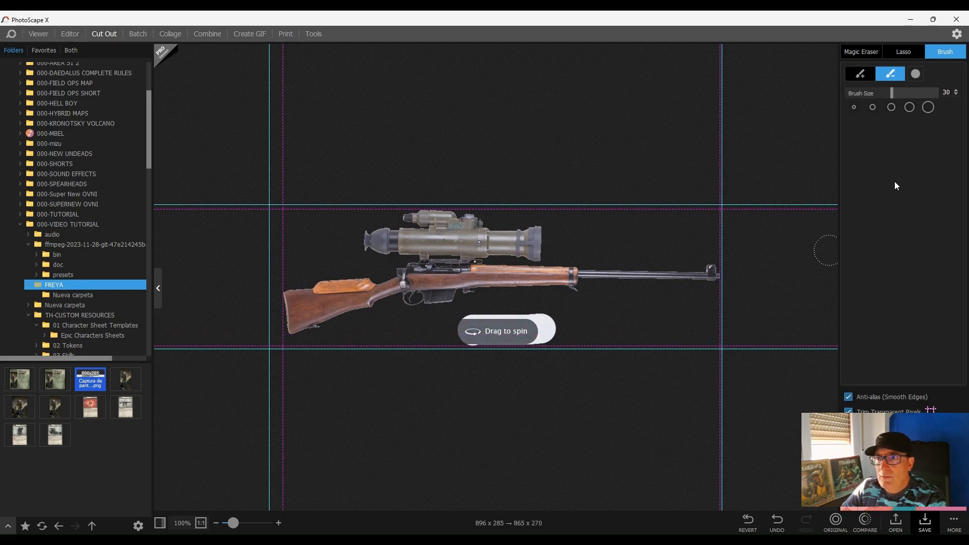
pyautogui.click(862, 75)
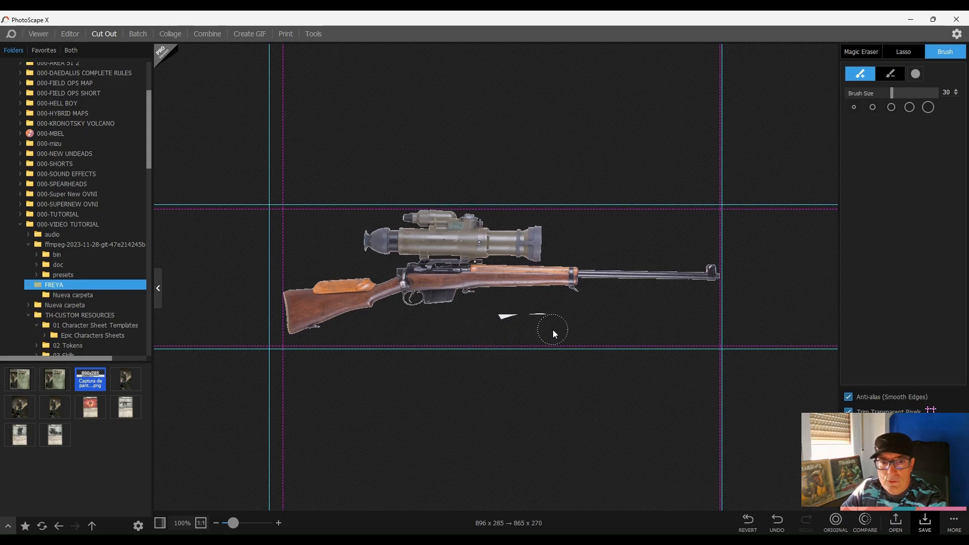
pyautogui.moveTo(547, 323); pyautogui.dragTo(553, 331)
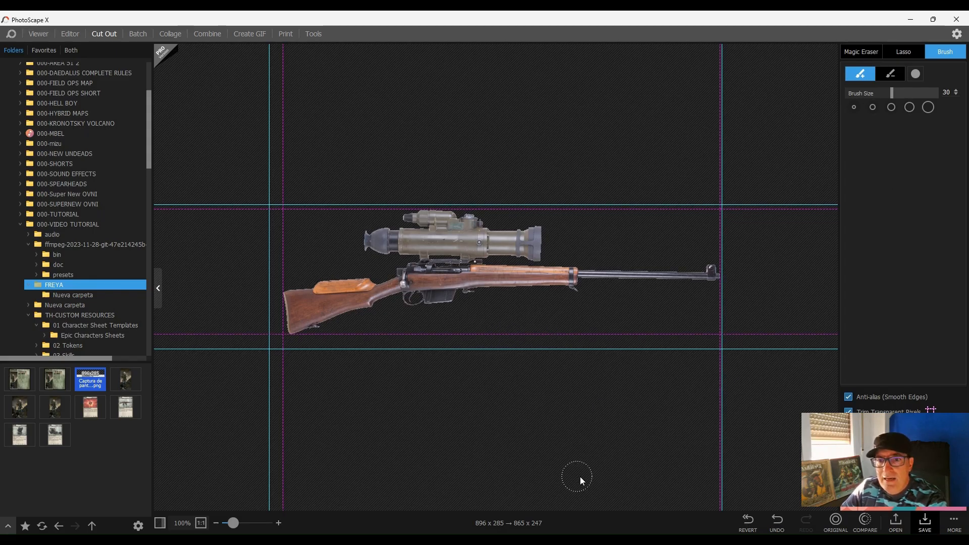
# Save the rifle cutout as a PNG named RIFLE2 in the FREYA folder of Descargas.
pyautogui.click(925, 523)
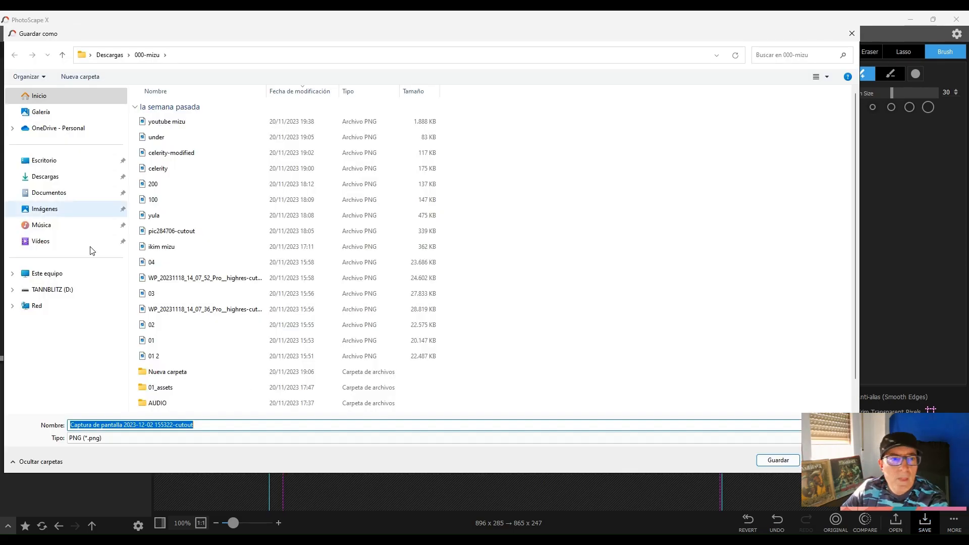
pyautogui.click(108, 54)
pyautogui.doubleClick(174, 111)
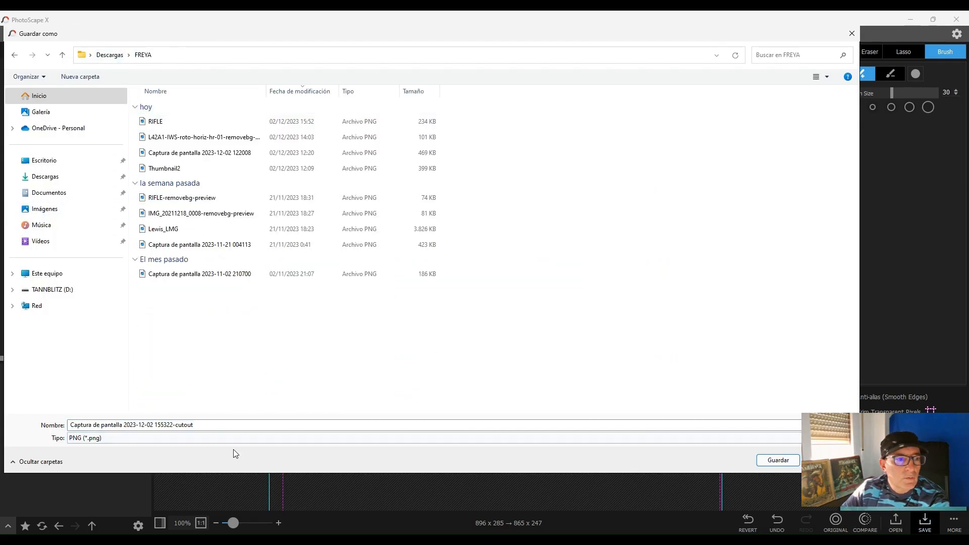
pyautogui.click(221, 425)
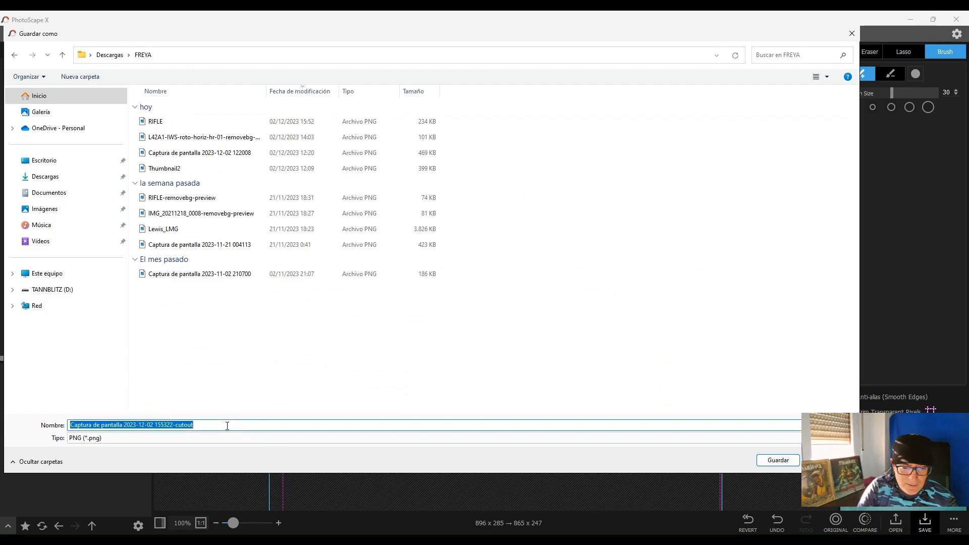
pyautogui.write('PIFLE')
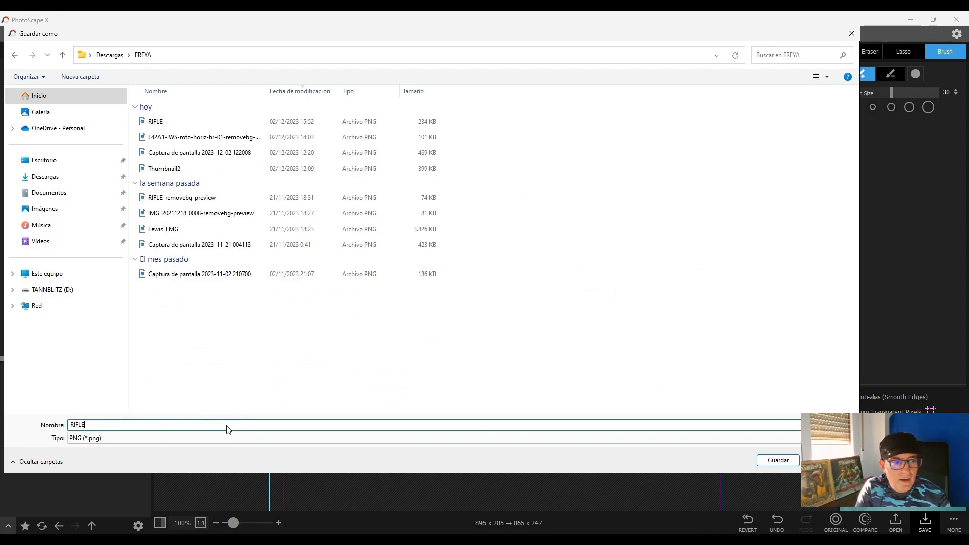
pyautogui.press('Return')
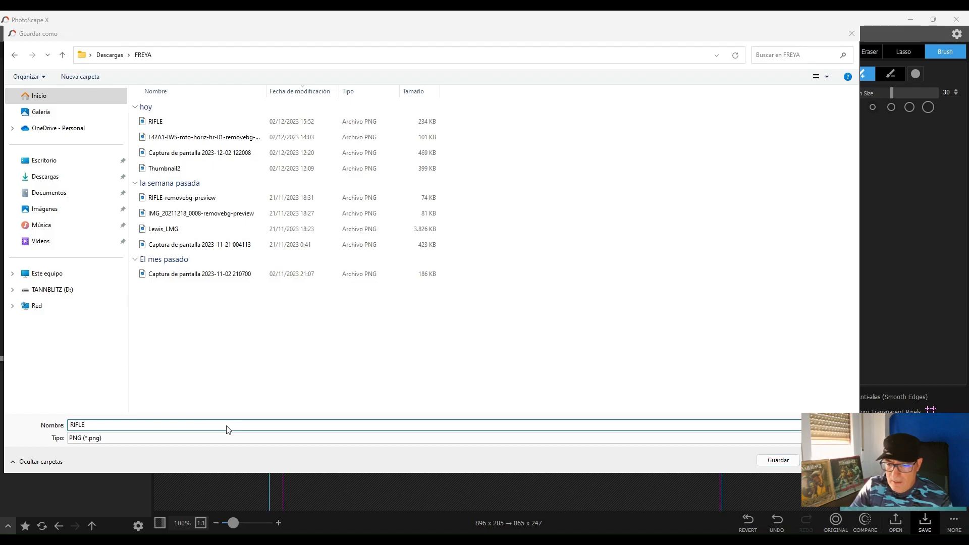
pyautogui.click(546, 279)
pyautogui.click(101, 423)
pyautogui.write('2')
pyautogui.press('Return')
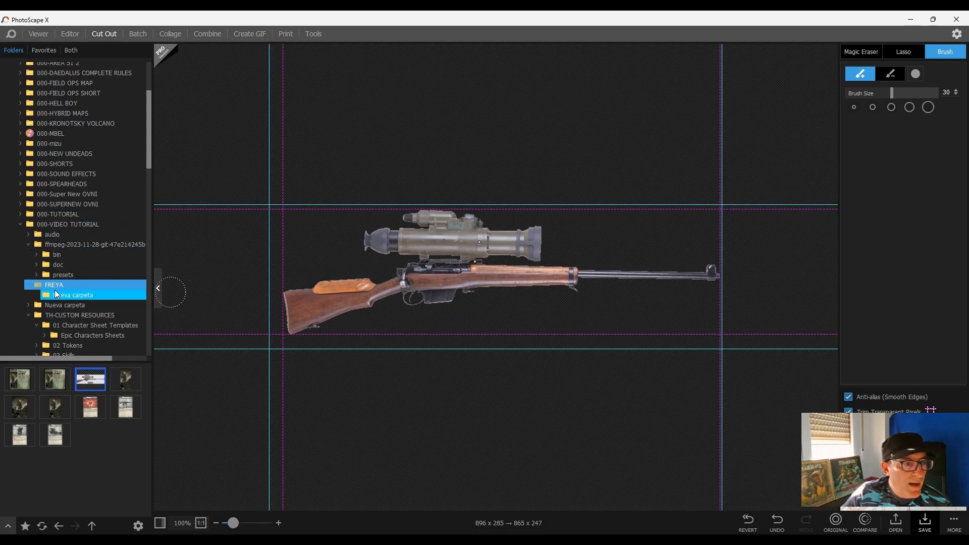
# Open 000-token blank.png from the 02 Tokens folder of TH-CUSTOM RESOURCES in the Editor.
pyautogui.click(77, 316)
pyautogui.click(76, 341)
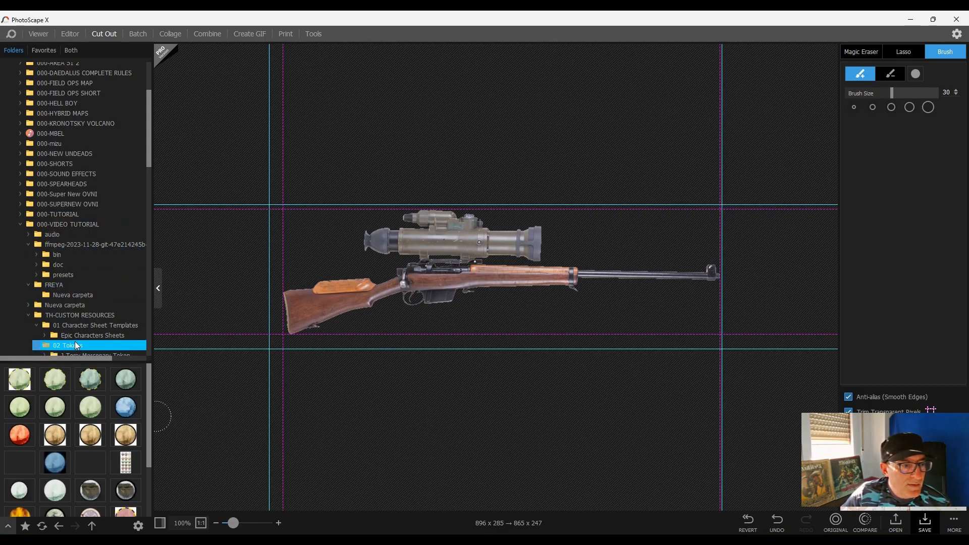
pyautogui.click(99, 379)
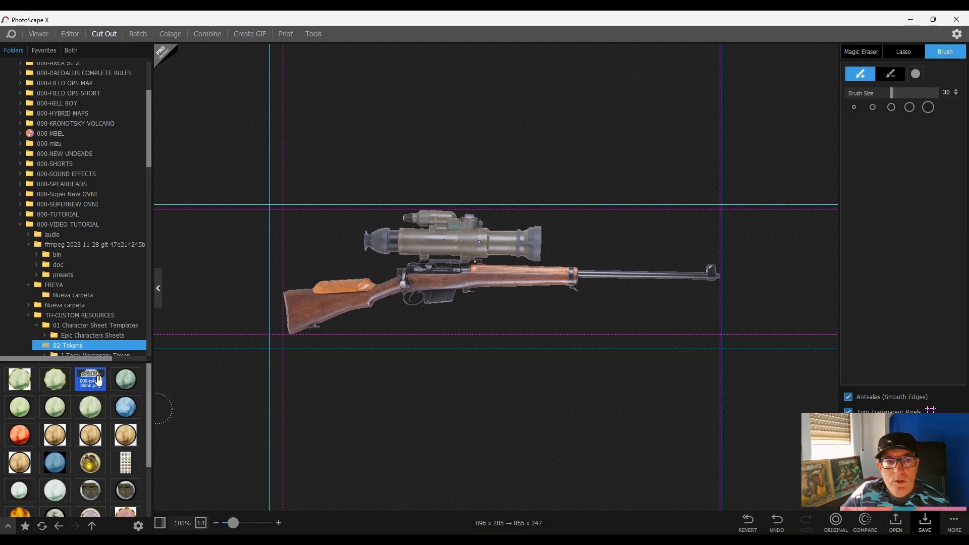
pyautogui.click(71, 33)
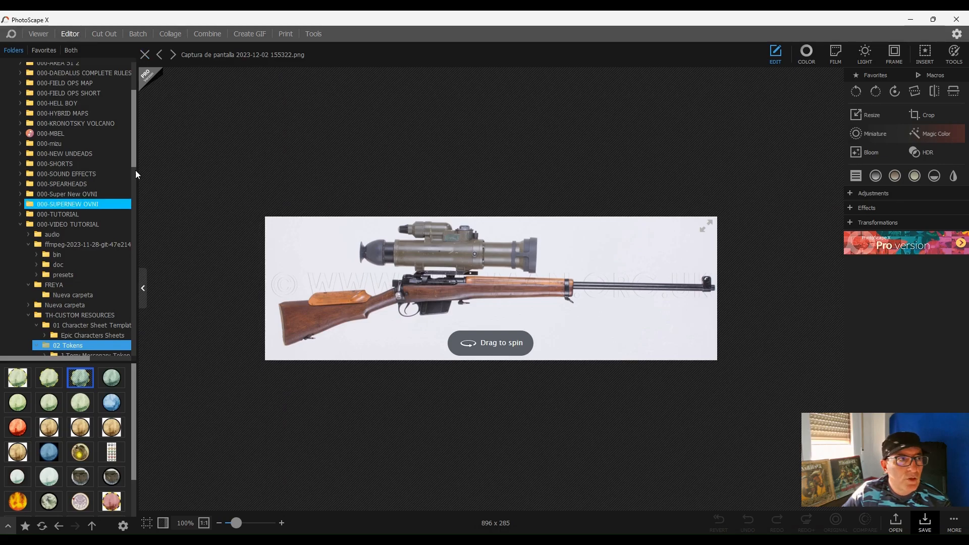
pyautogui.click(78, 384)
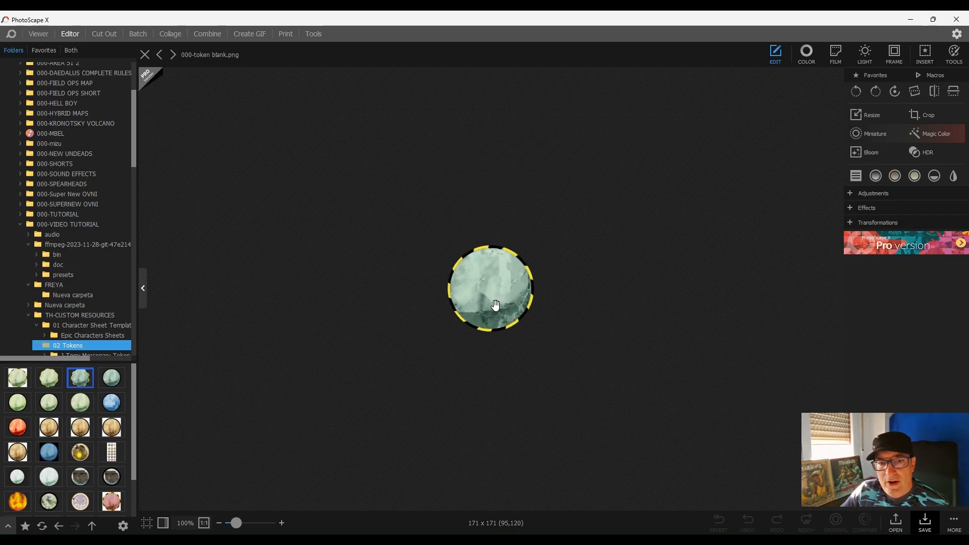
pyautogui.scroll(3, 513, 301)
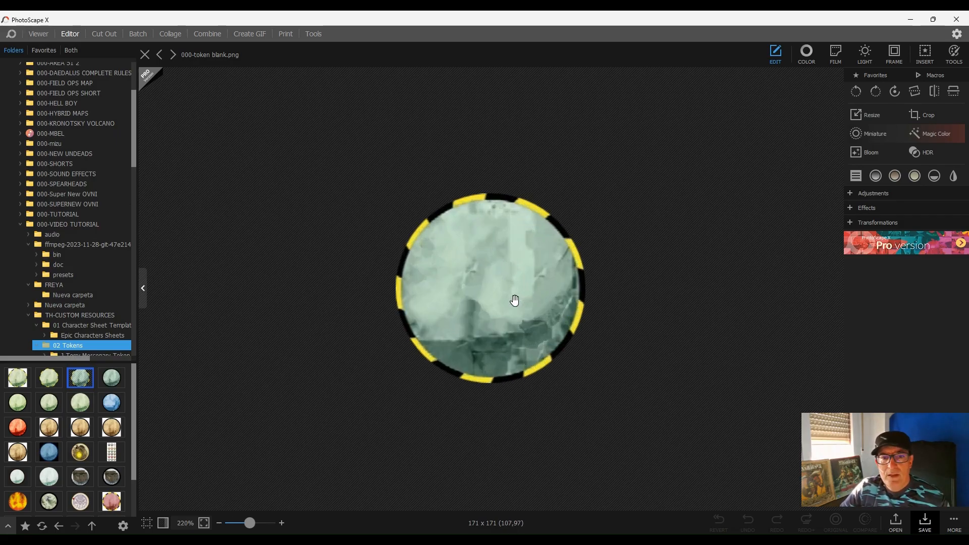
# Insert the RIFLE2 image from the FREYA folder of Descargas onto the blank token.
pyautogui.click(927, 53)
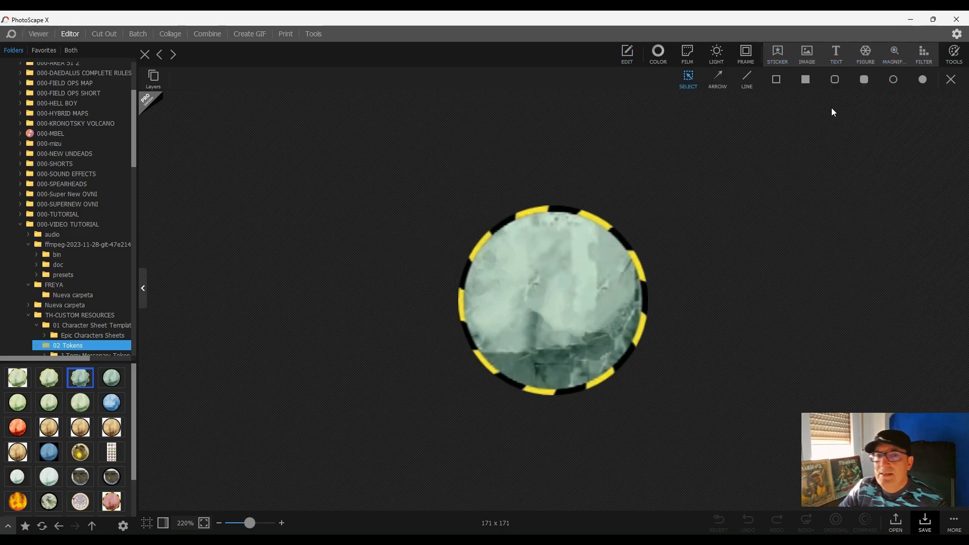
pyautogui.click(812, 55)
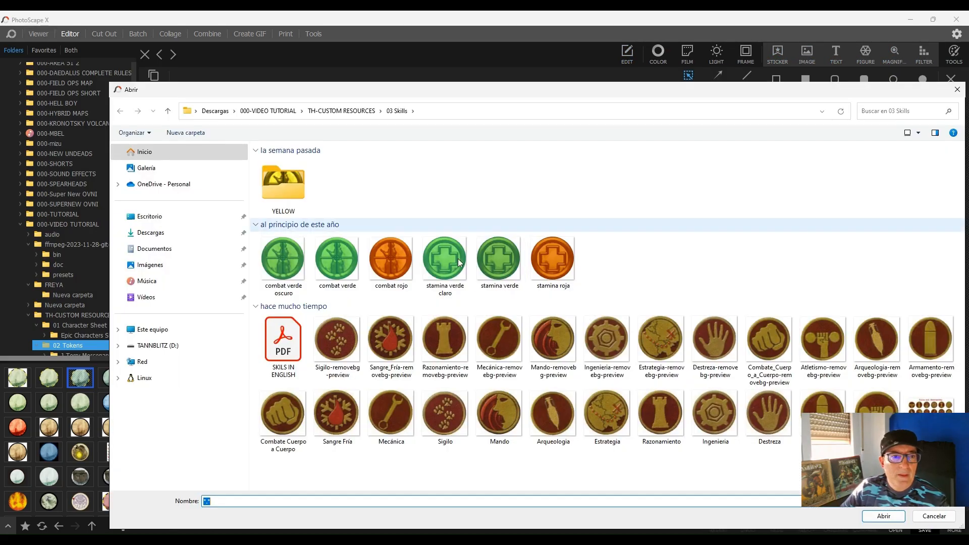
pyautogui.click(265, 111)
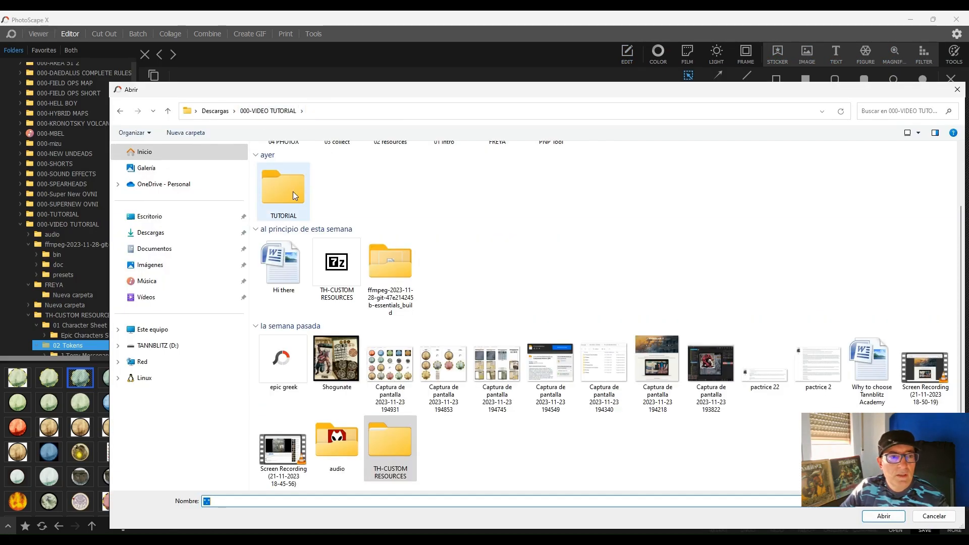
pyautogui.click(215, 111)
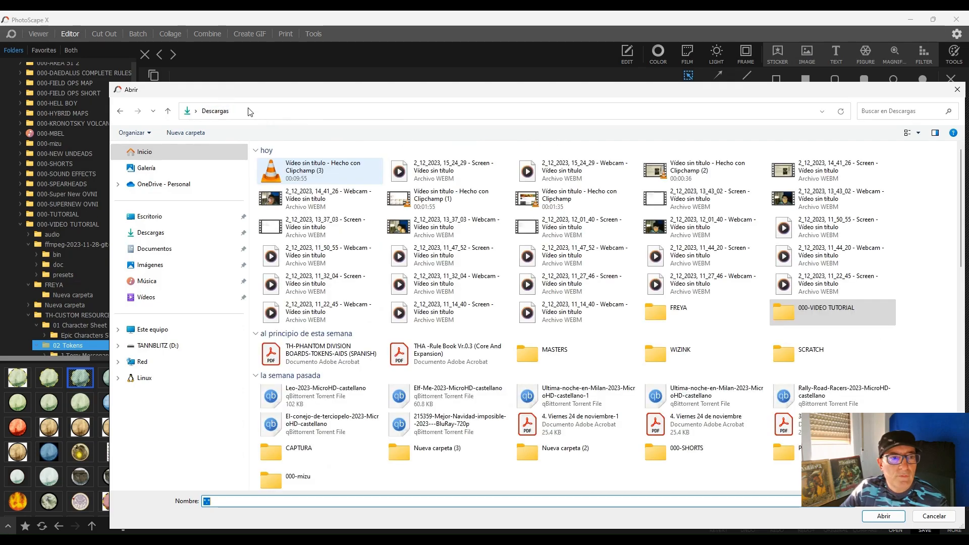
pyautogui.doubleClick(656, 312)
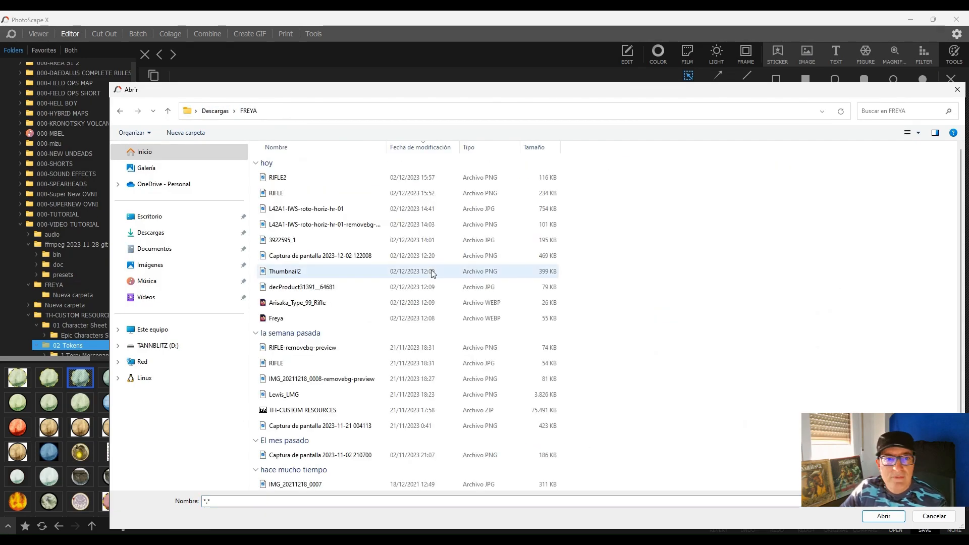
pyautogui.click(918, 133)
pyautogui.click(923, 101)
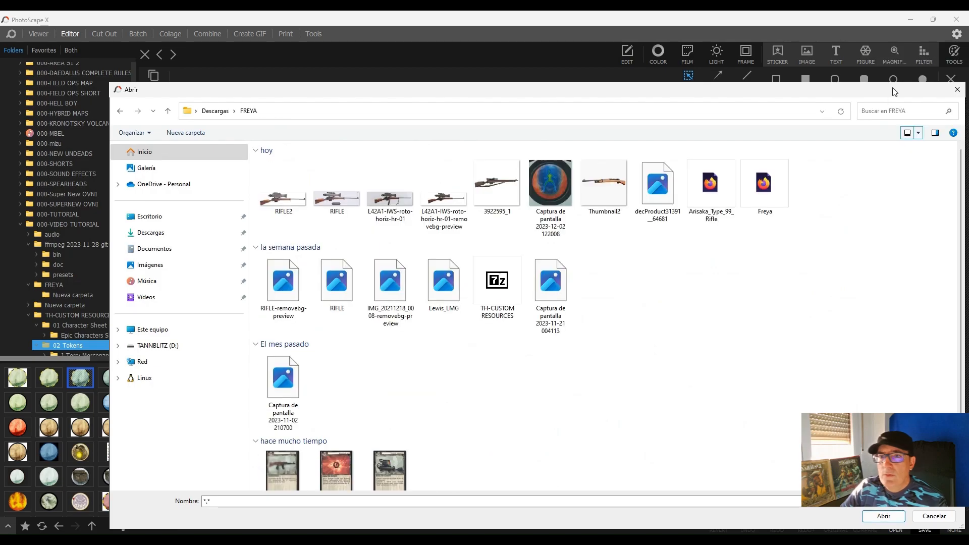
pyautogui.doubleClick(293, 203)
# Move the rifle onto the token, scale it to about 16.5% and rotate it to about -48 degrees.
pyautogui.moveTo(566, 305); pyautogui.dragTo(580, 283)
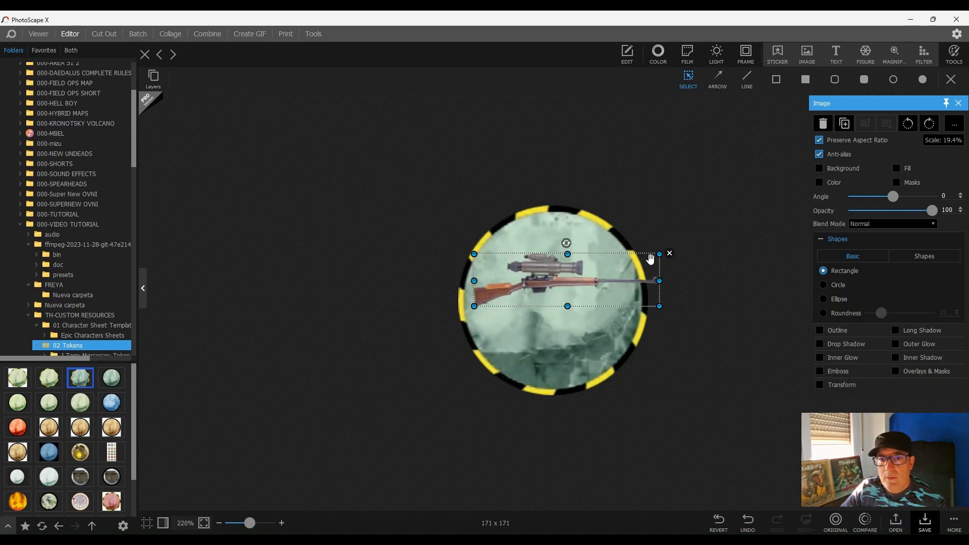
pyautogui.moveTo(659, 254); pyautogui.dragTo(632, 259)
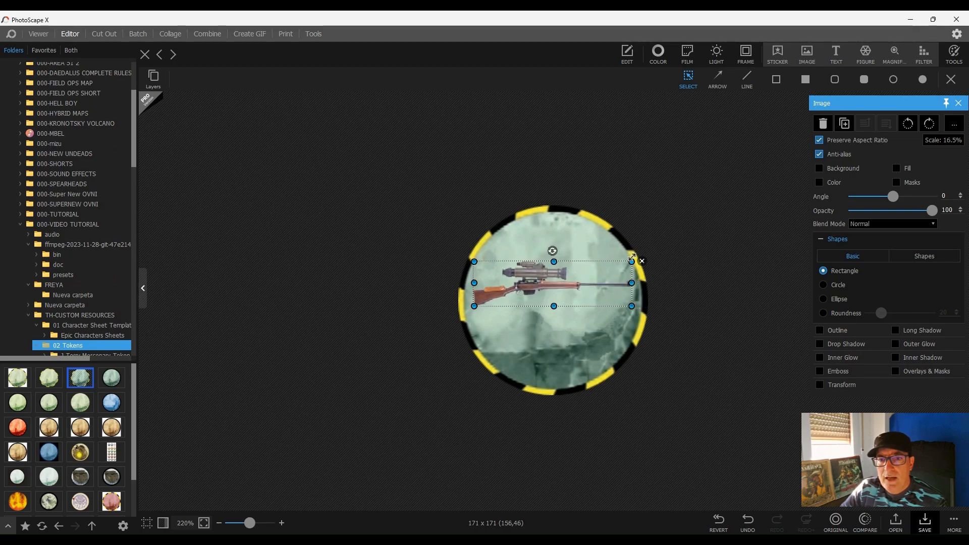
pyautogui.moveTo(553, 251); pyautogui.dragTo(559, 278)
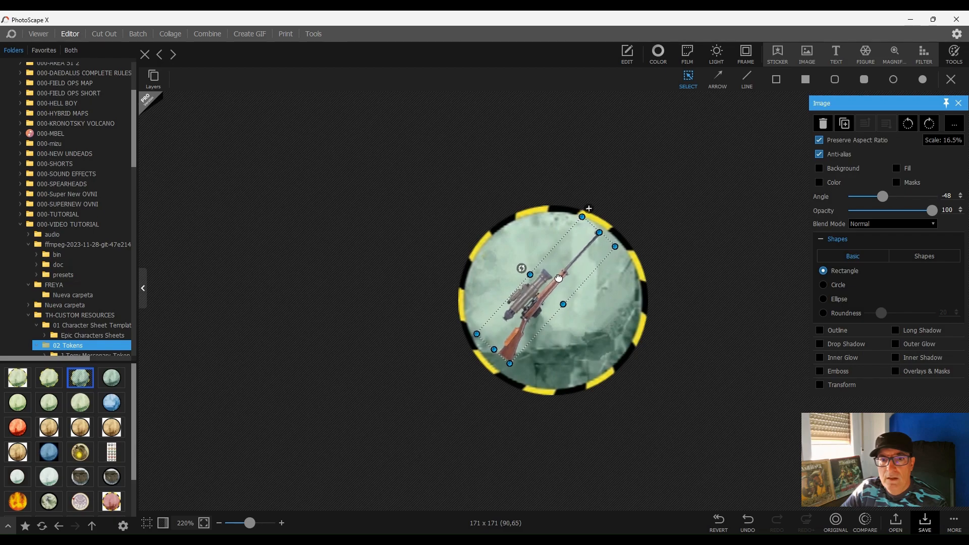
# Apply a Transform to the rifle using the narrower-top trapezoid preset, with both upper corners pulled slightly outward.
pyautogui.click(820, 384)
pyautogui.click(881, 329)
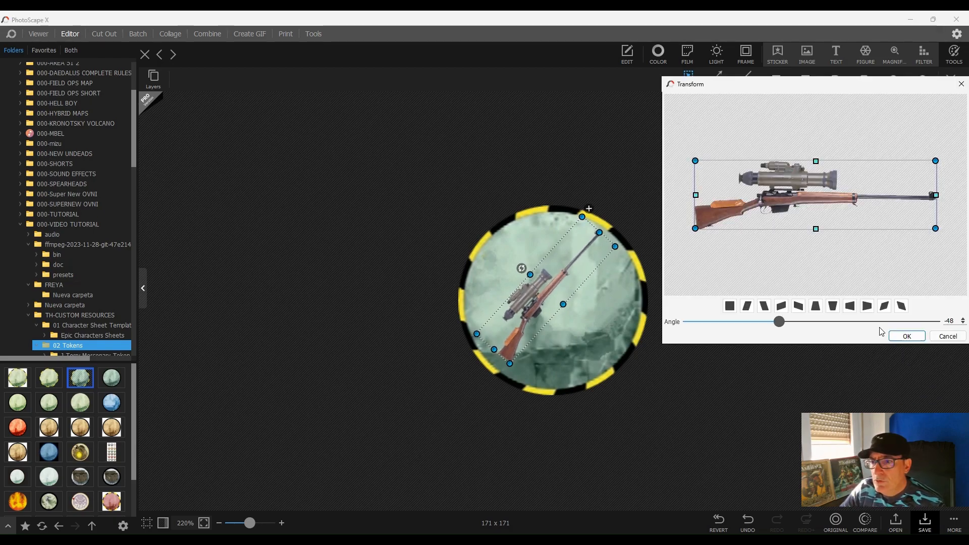
pyautogui.click(815, 306)
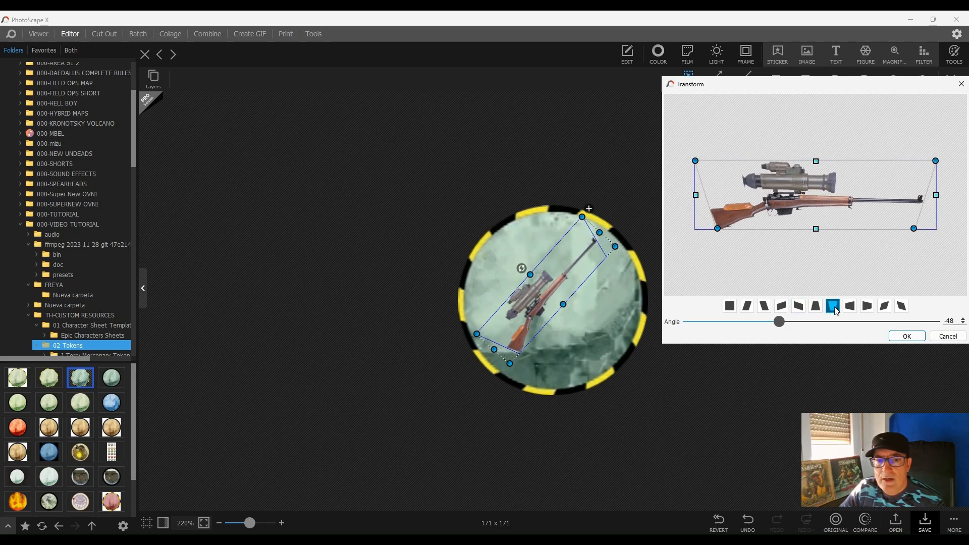
pyautogui.click(867, 307)
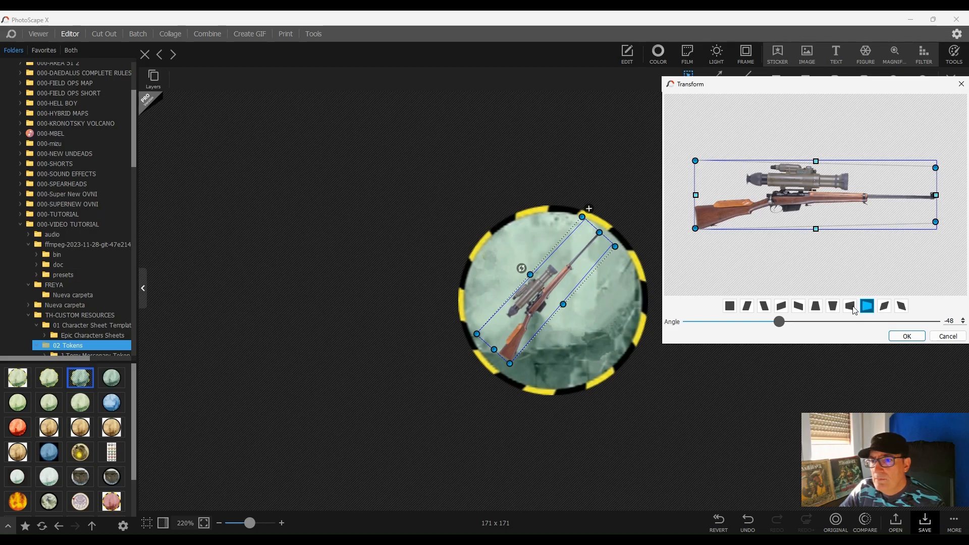
pyautogui.click(765, 308)
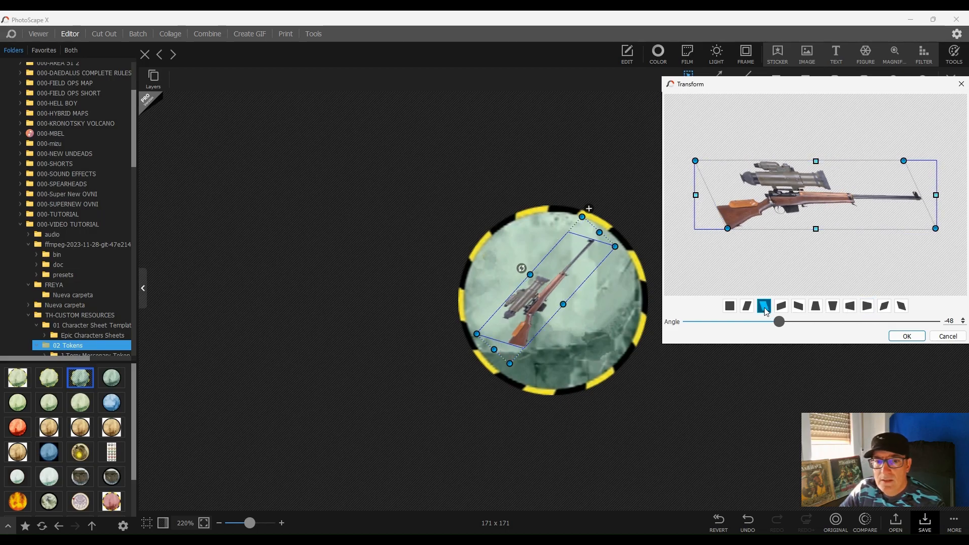
pyautogui.click(816, 307)
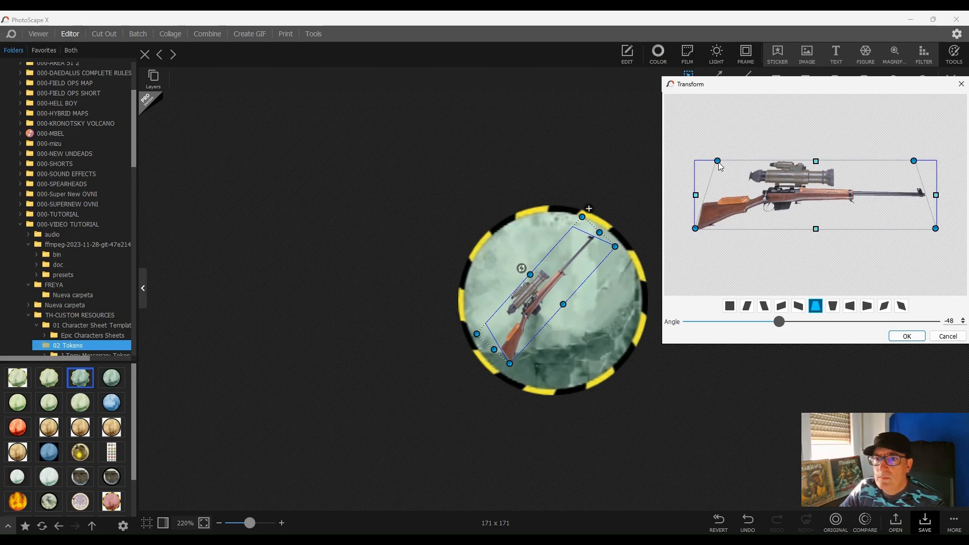
pyautogui.moveTo(717, 160); pyautogui.dragTo(714, 161)
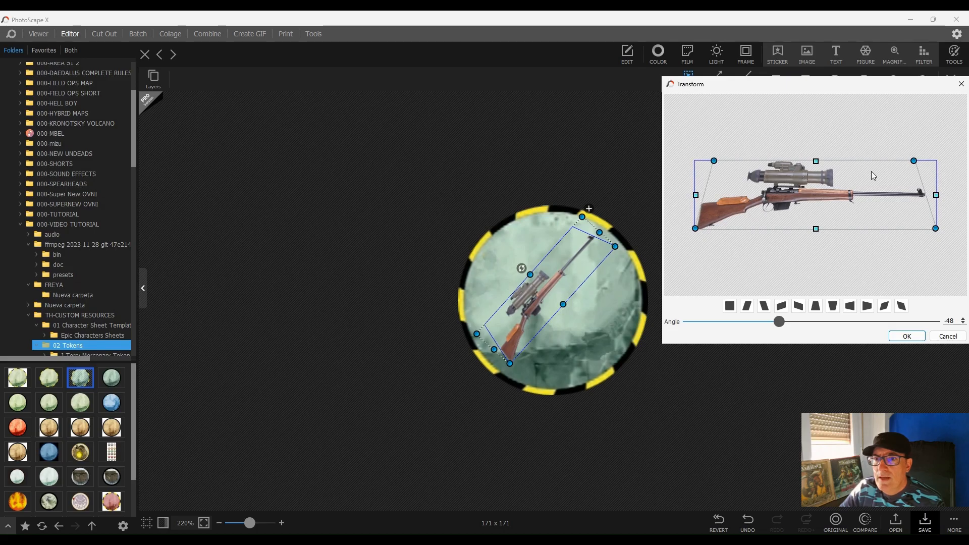
pyautogui.moveTo(914, 161); pyautogui.dragTo(924, 160)
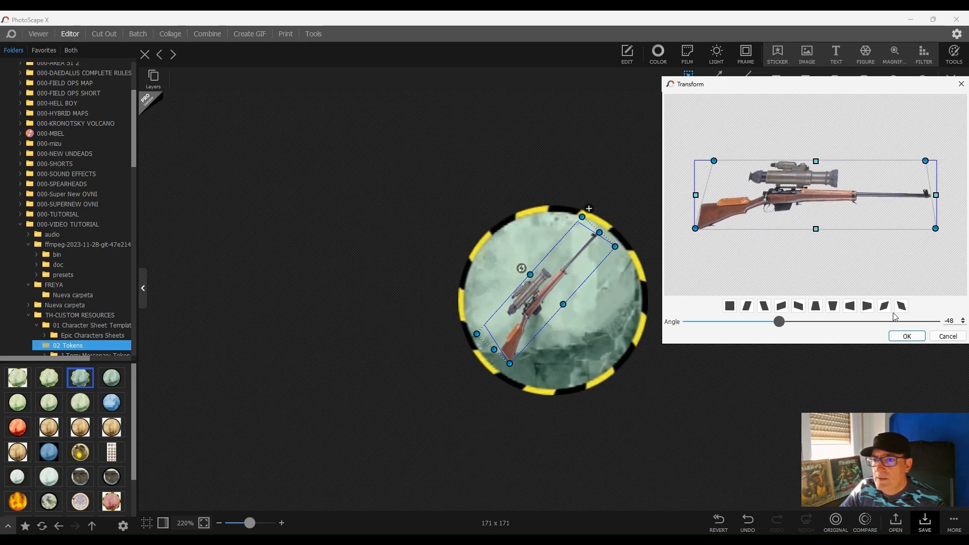
pyautogui.click(905, 336)
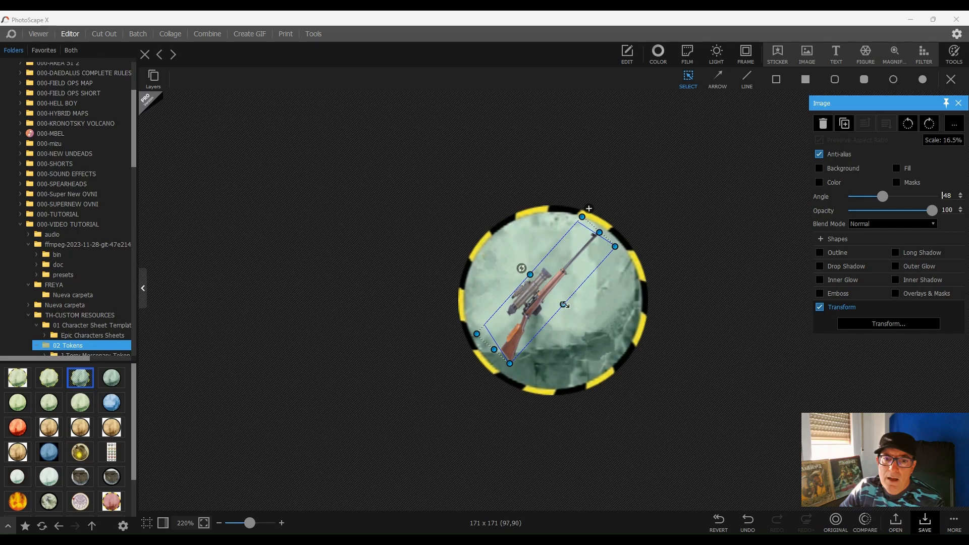
# Enlarge the transformed rifle to about 20.3% scale and reposition it within the token's circle.
pyautogui.moveTo(564, 305); pyautogui.dragTo(536, 296)
pyautogui.moveTo(597, 242); pyautogui.dragTo(606, 232)
pyautogui.moveTo(528, 273); pyautogui.dragTo(526, 272)
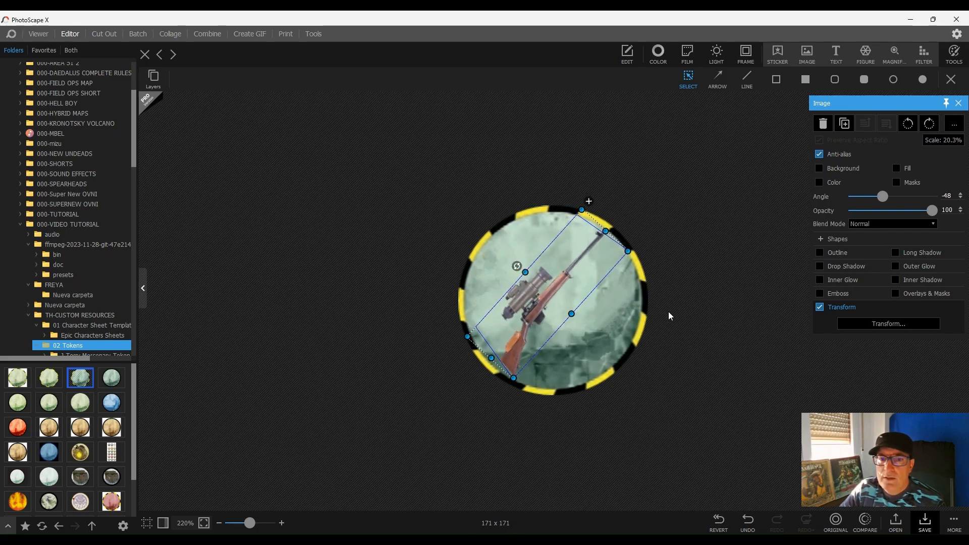
# Adjust the rifle's color by enabling Magic Color, increasing Darken, and setting Contrast to 14 and Temperature to 8714.
pyautogui.click(819, 183)
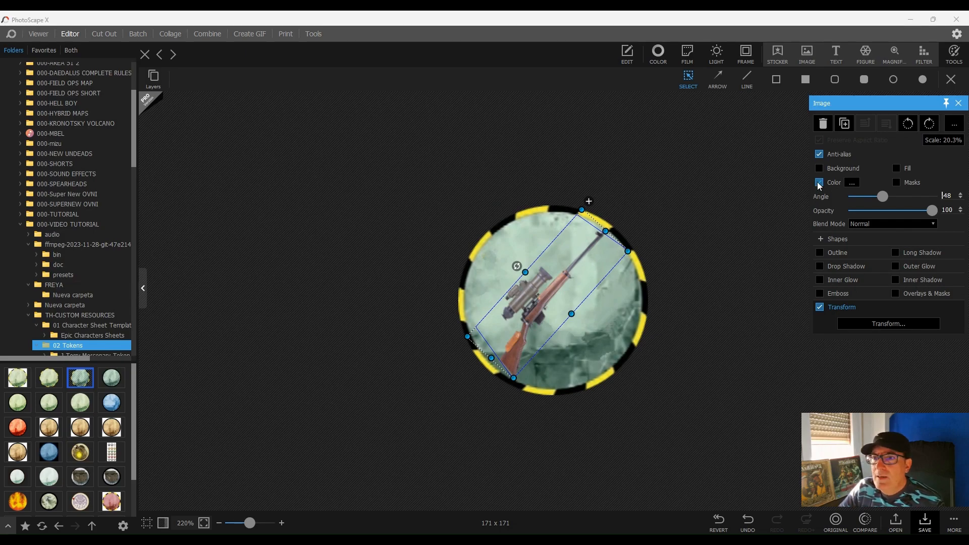
pyautogui.click(851, 182)
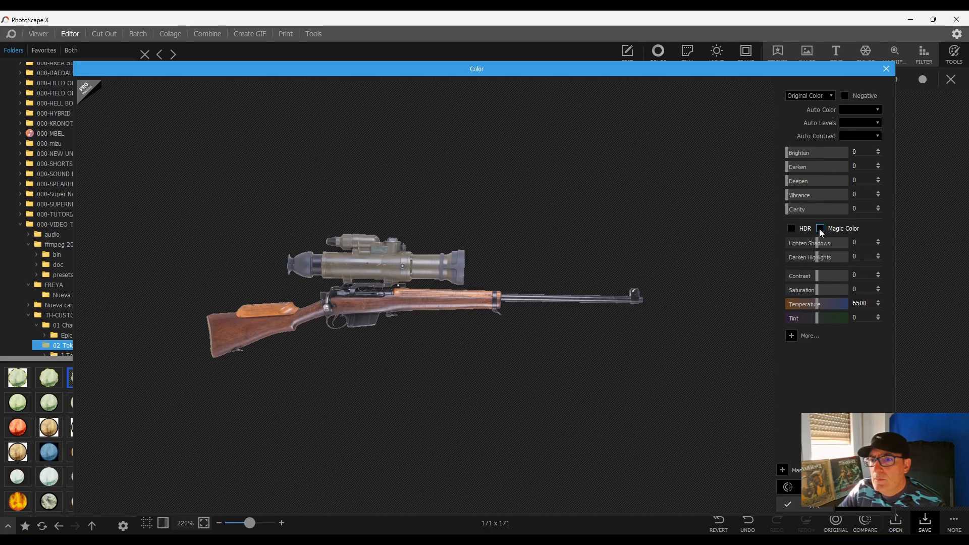
pyautogui.click(820, 229)
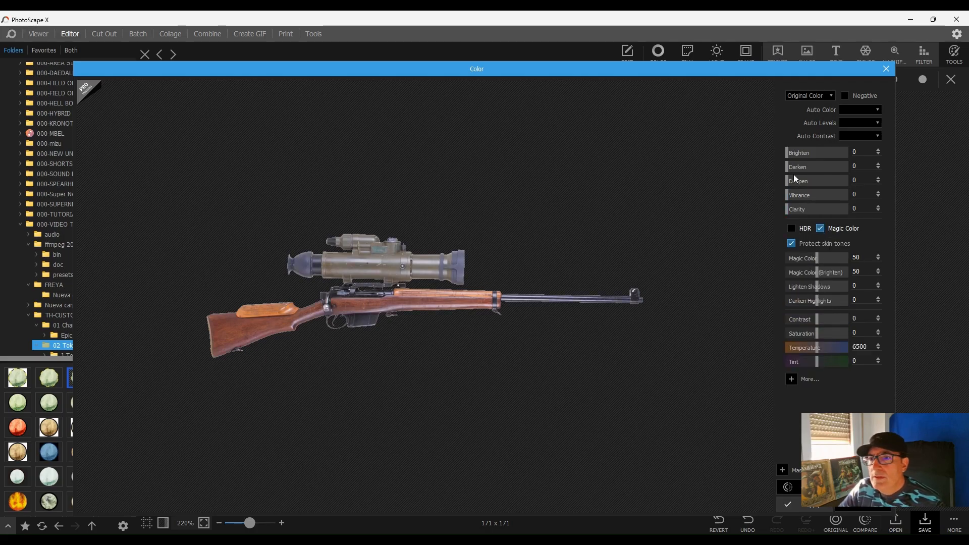
pyautogui.moveTo(791, 171); pyautogui.dragTo(837, 177)
pyautogui.moveTo(817, 320)
pyautogui.mouseDown()
pyautogui.moveTo(832, 320)
pyautogui.moveTo(821, 321)
pyautogui.mouseUp()
pyautogui.click(831, 172)
pyautogui.moveTo(818, 352)
pyautogui.mouseDown()
pyautogui.moveTo(852, 346)
pyautogui.moveTo(825, 356)
pyautogui.mouseUp()
pyautogui.click(809, 380)
pyautogui.scroll(-2, 819, 377)
pyautogui.scroll(-3, 819, 375)
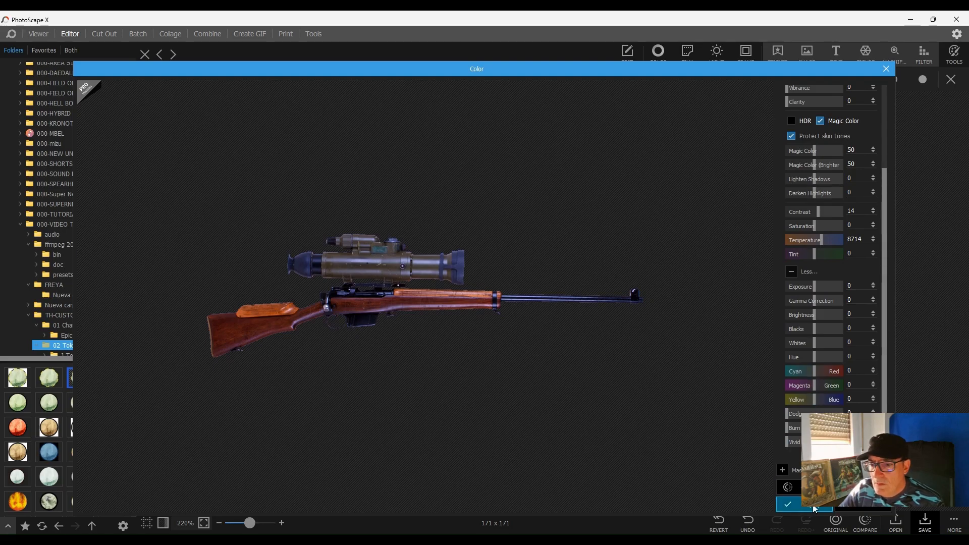
pyautogui.click(788, 504)
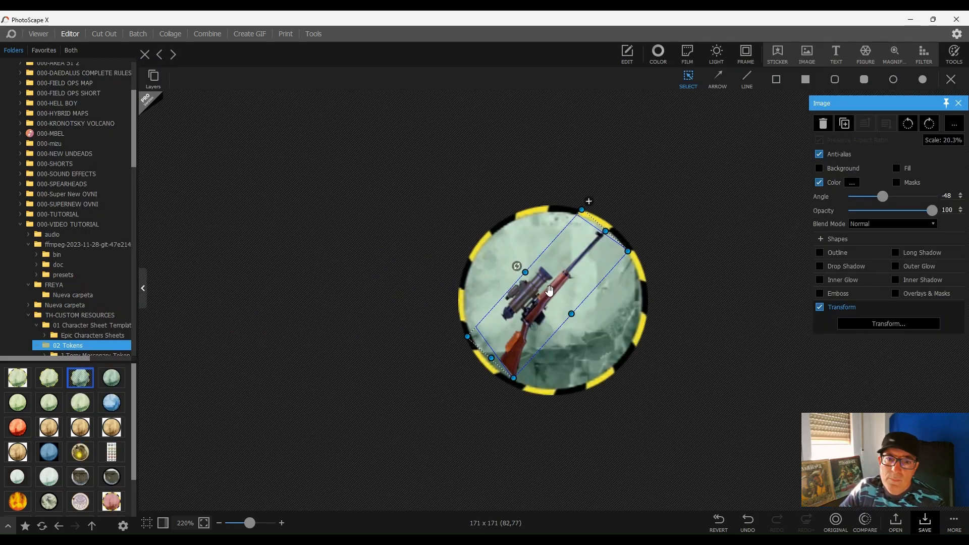
# Rotate the rifle on the token to -28 degrees and nudge it into position.
pyautogui.click(694, 353)
pyautogui.click(548, 281)
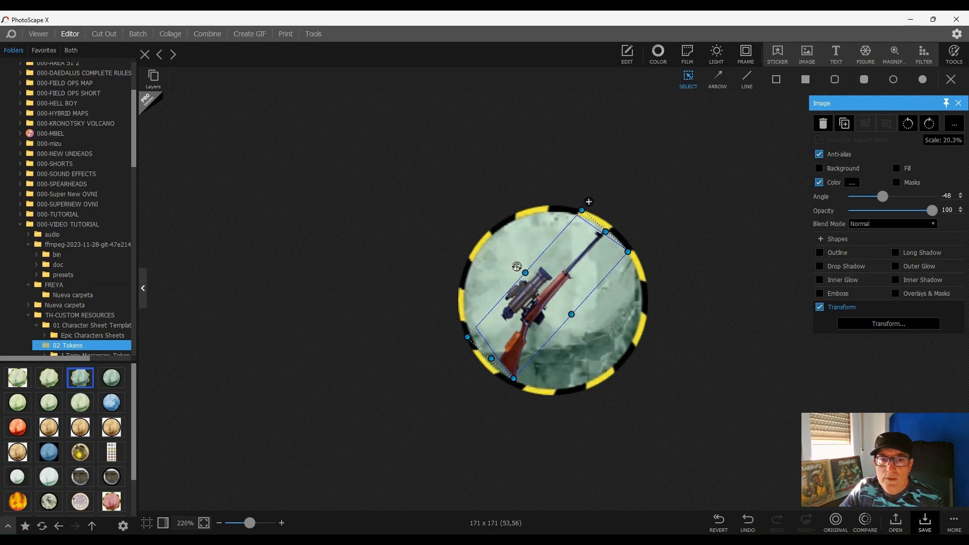
pyautogui.moveTo(517, 267); pyautogui.dragTo(526, 257)
pyautogui.moveTo(538, 300); pyautogui.dragTo(538, 298)
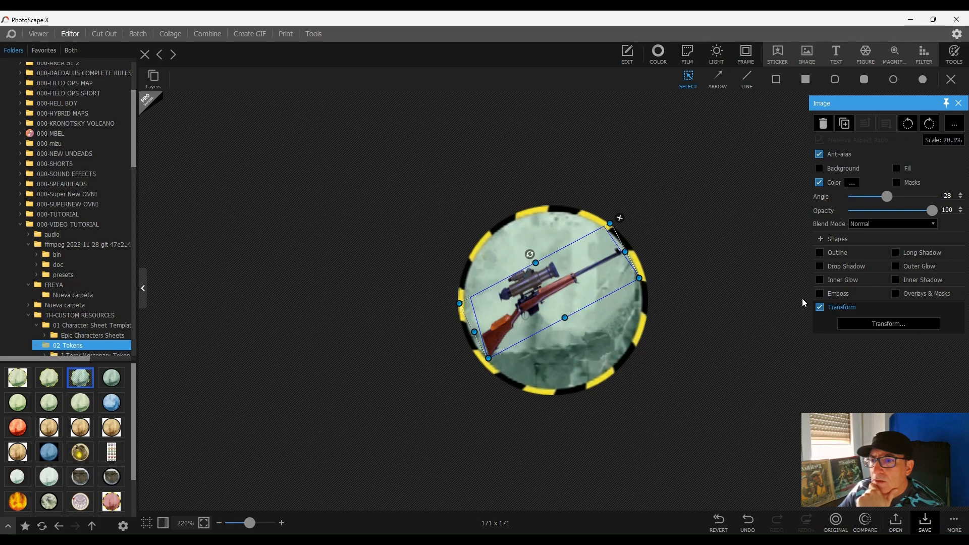
# Add a black drop shadow to the rifle with distance 59, angle 91, blur 85 and opacity 76.
pyautogui.click(819, 267)
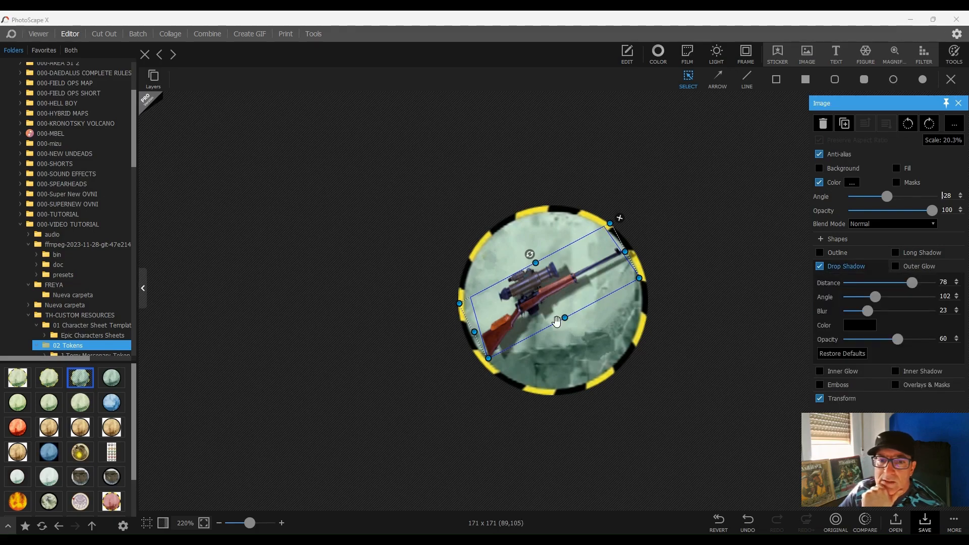
pyautogui.moveTo(564, 318); pyautogui.dragTo(564, 320)
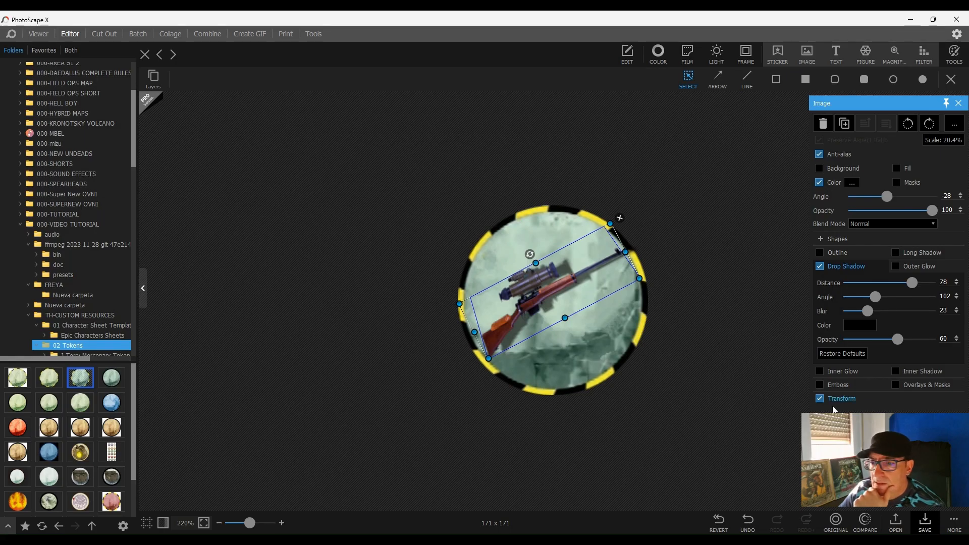
pyautogui.moveTo(911, 283)
pyautogui.mouseDown()
pyautogui.moveTo(878, 298)
pyautogui.moveTo(874, 290)
pyautogui.moveTo(881, 313)
pyautogui.moveTo(951, 319)
pyautogui.moveTo(918, 316)
pyautogui.moveTo(902, 283)
pyautogui.mouseUp()
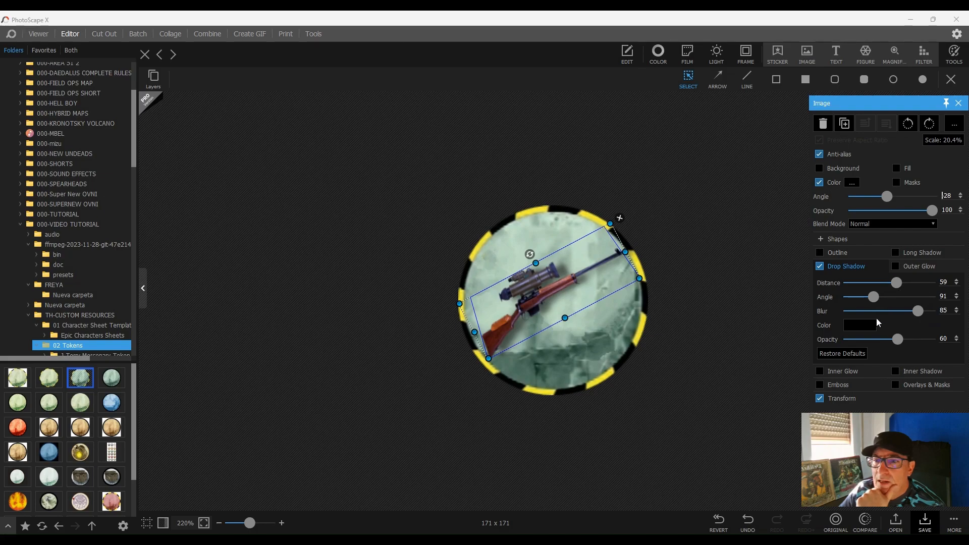
pyautogui.moveTo(898, 338); pyautogui.dragTo(911, 339)
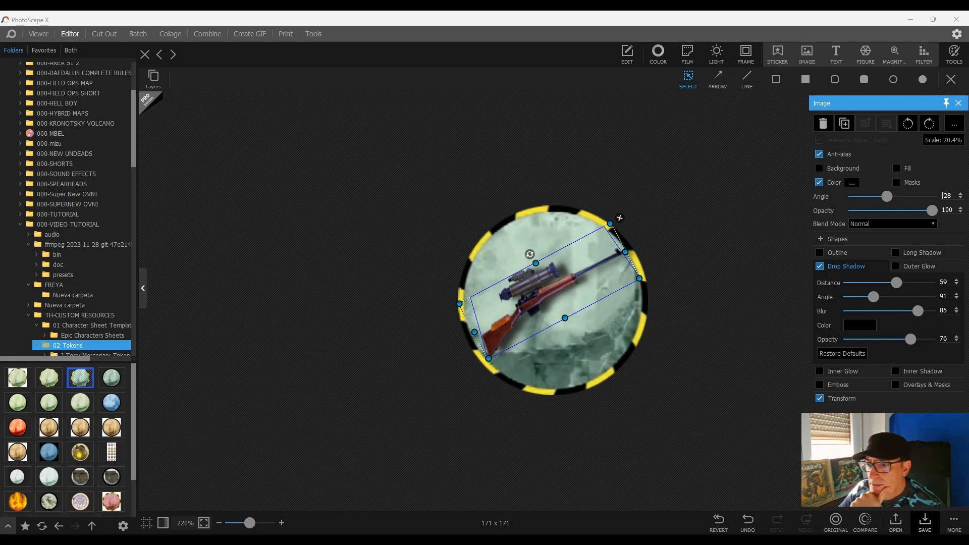
pyautogui.click(759, 434)
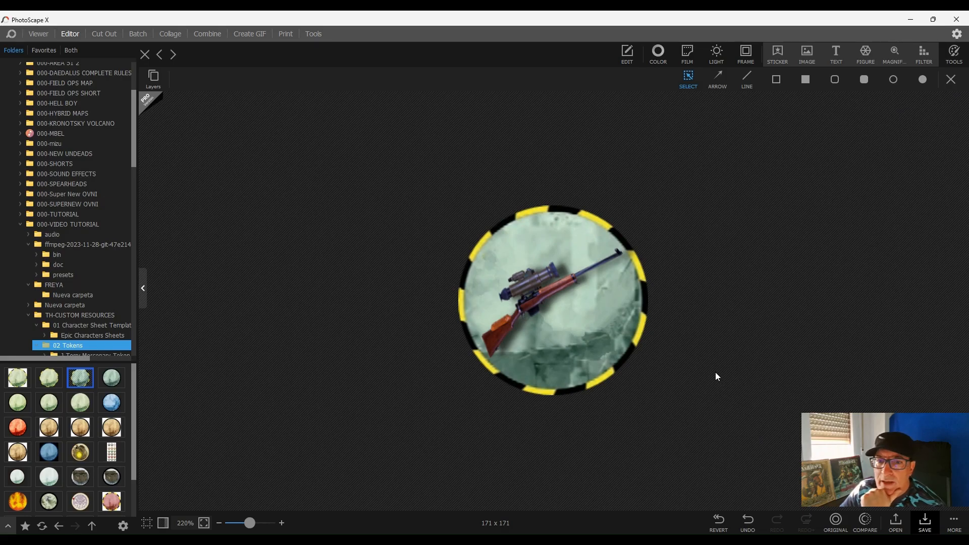
# Save the token as a PNG named 01 FREYA RIFLE in the FREYA folder of 000-VIDEO TUTORIAL.
pyautogui.click(931, 522)
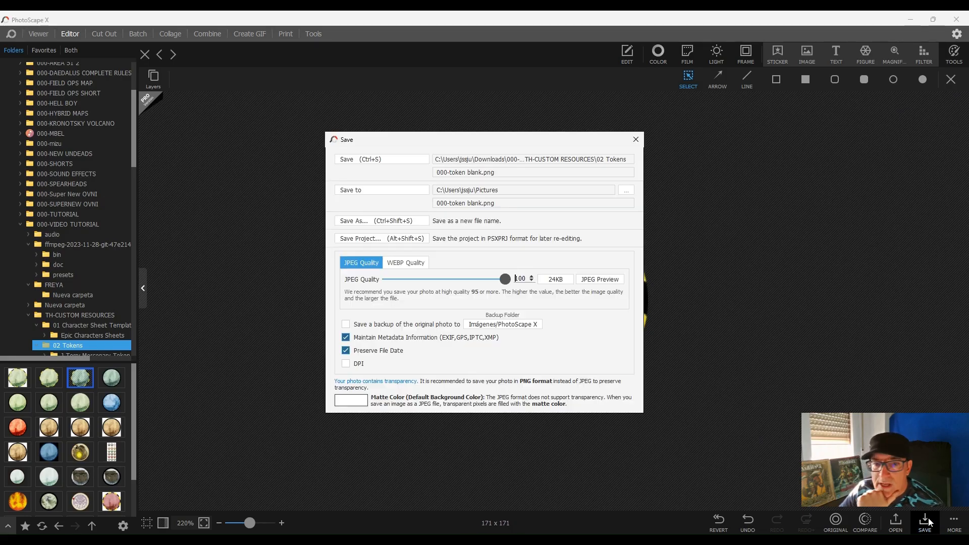
pyautogui.click(393, 222)
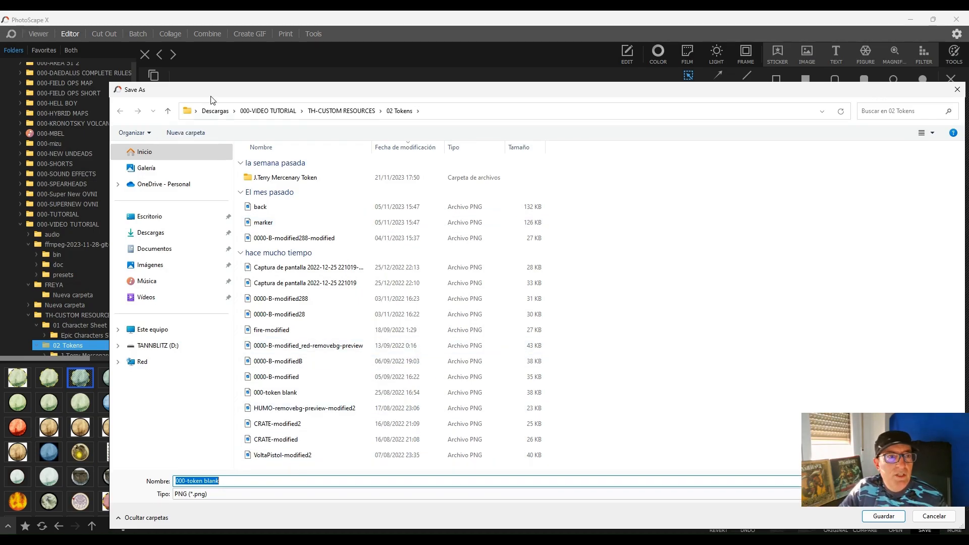
pyautogui.click(276, 111)
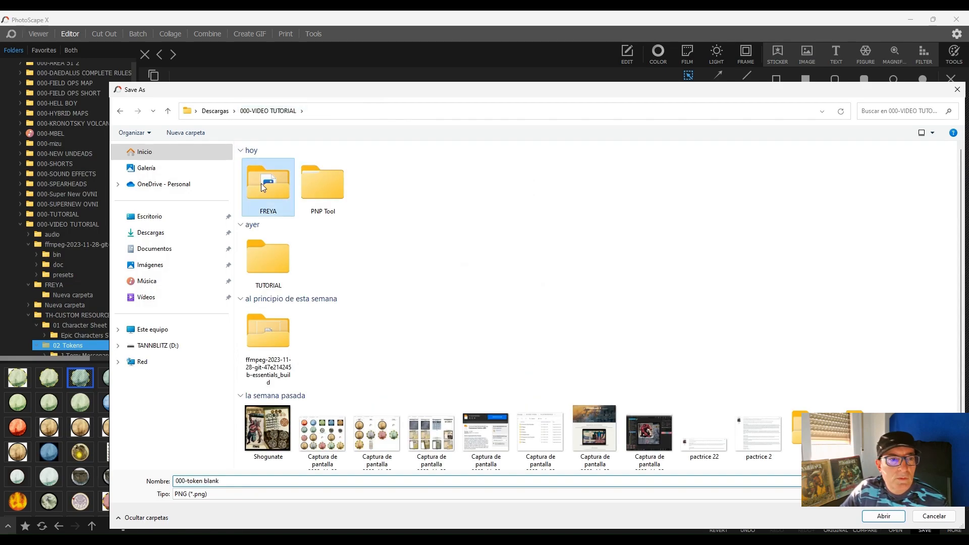
pyautogui.doubleClick(262, 183)
pyautogui.click(259, 482)
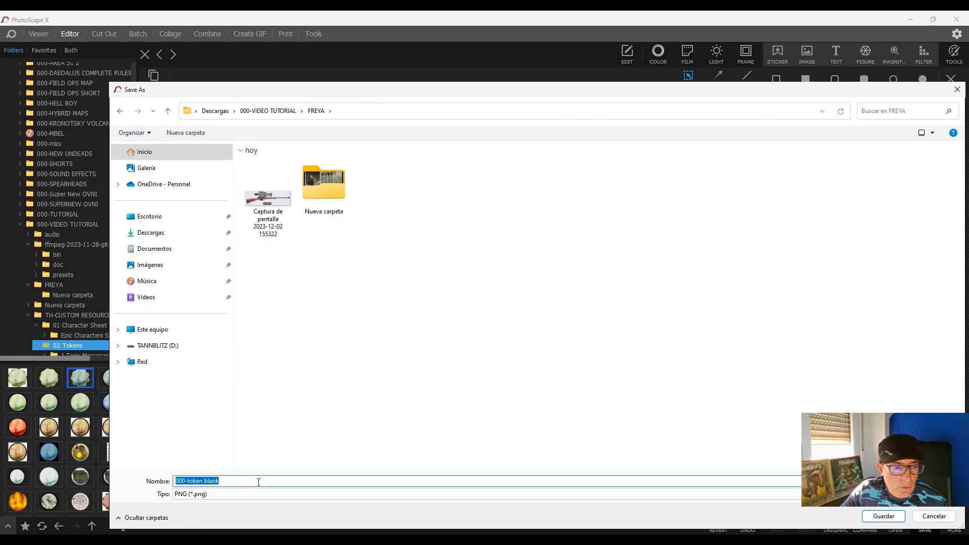
pyautogui.write('01')
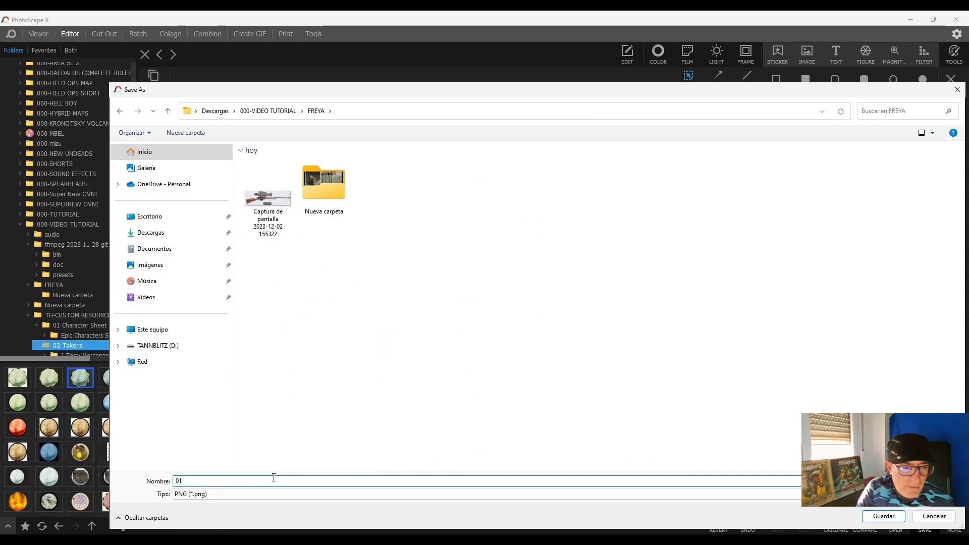
pyautogui.write(' TOKE')
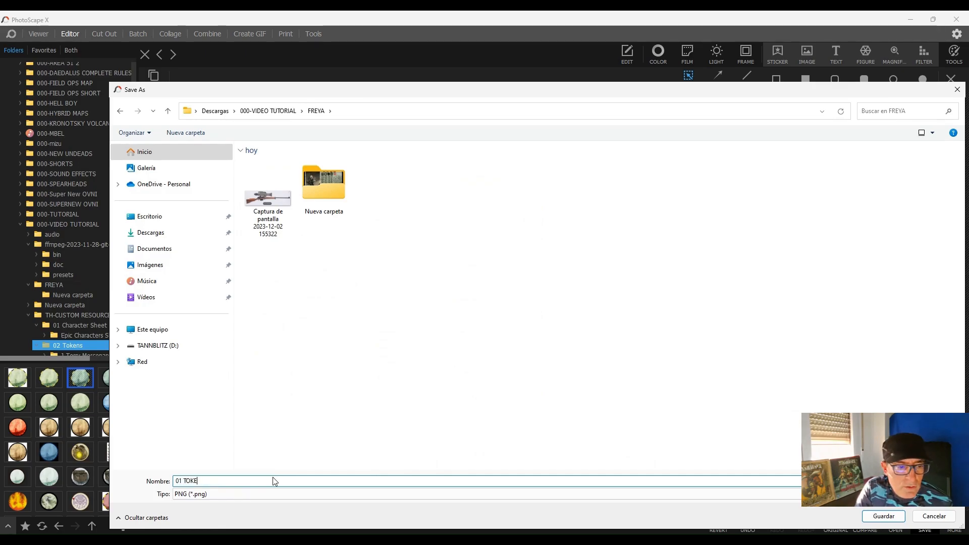
pyautogui.press('BackSpace')
pyautogui.press('BackSpace')
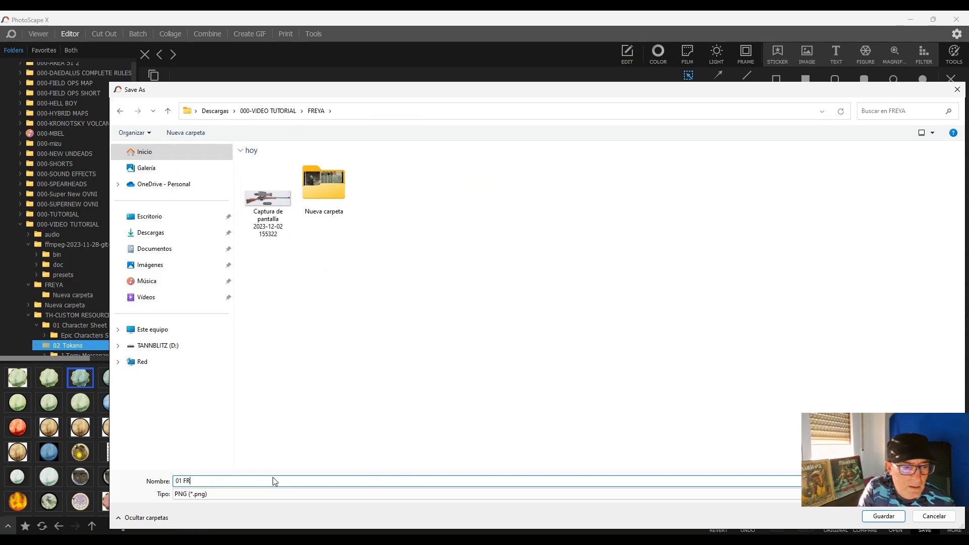
pyautogui.write('FREYA RIFLE')
pyautogui.press('Return')
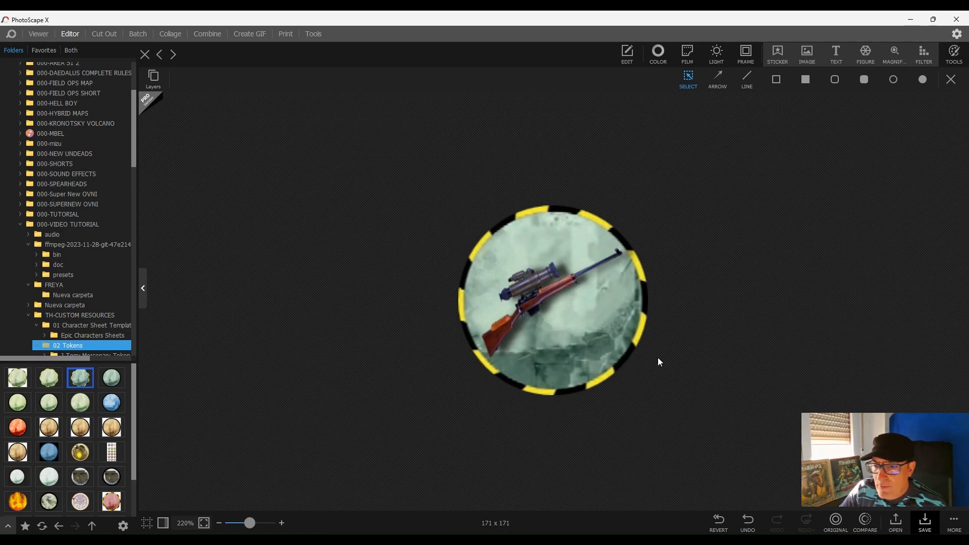
# Save the token as an editable project file named 01 FREYA RIFLE in the FREYA folder.
pyautogui.click(925, 520)
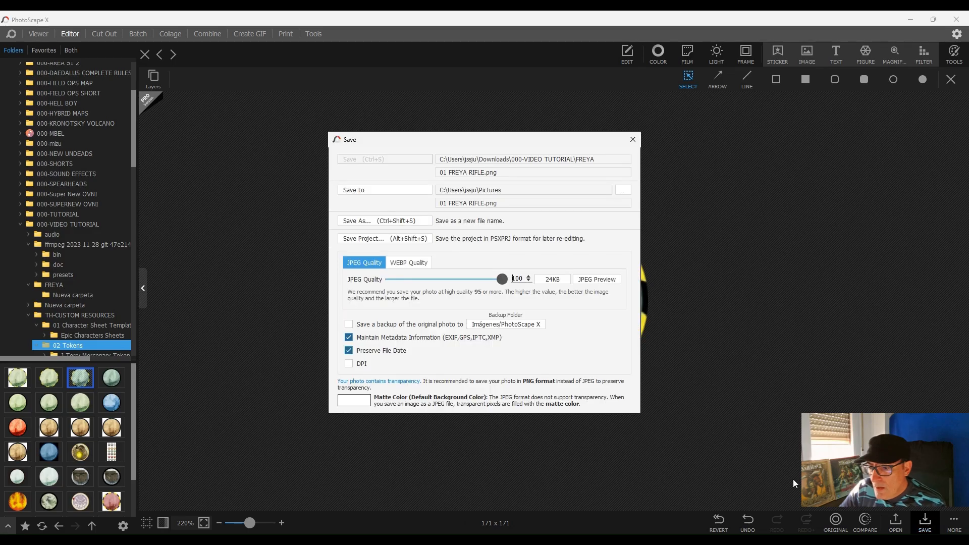
pyautogui.click(395, 242)
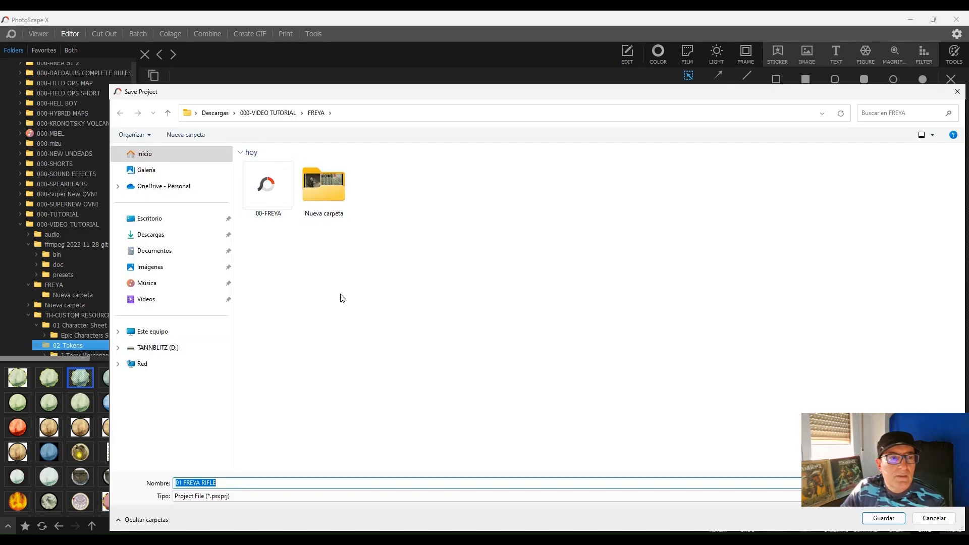
pyautogui.click(894, 515)
# Save an additional image copy of the rifle token using Save As.
pyautogui.click(930, 522)
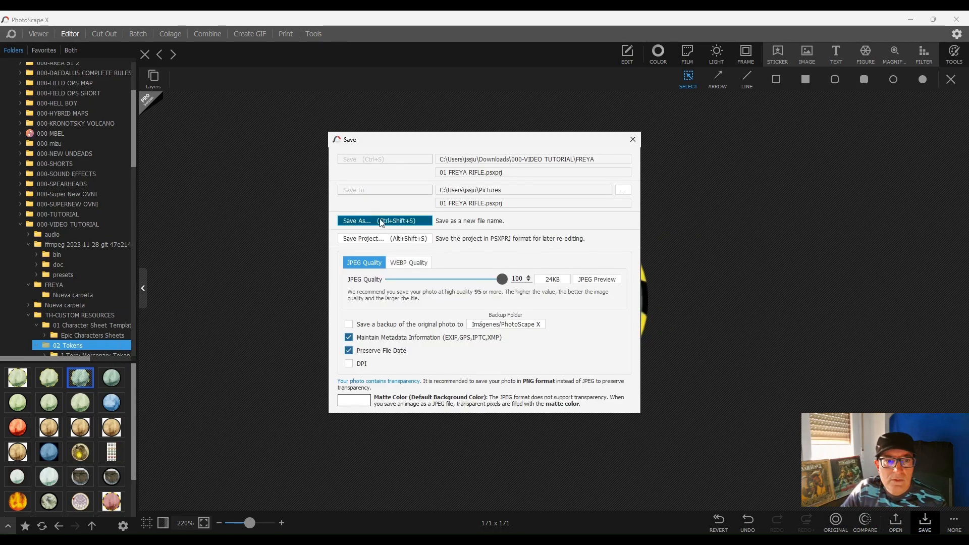
pyautogui.click(358, 220)
pyautogui.press('Return')
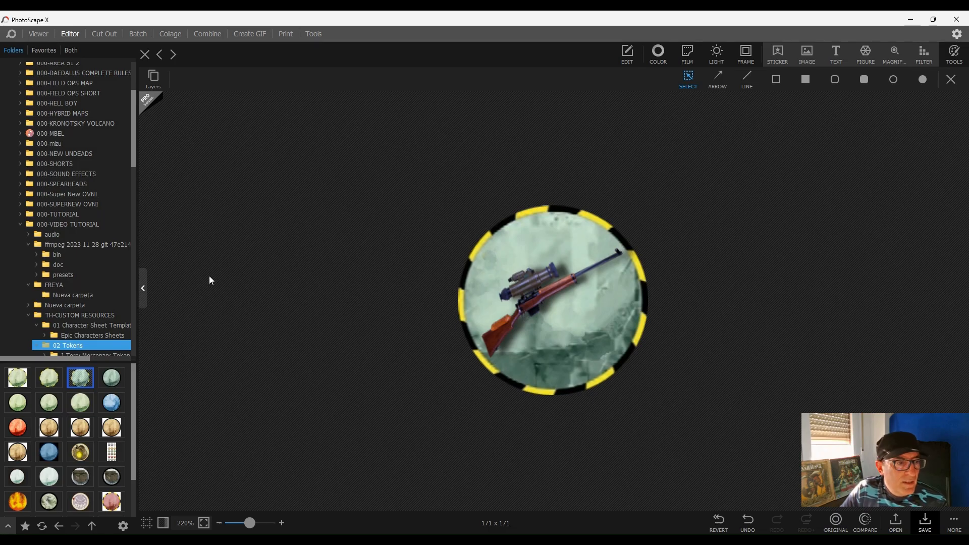
# Open the red Mauvais oeil card image from the FREYA folder in the Editor.
pyautogui.click(46, 285)
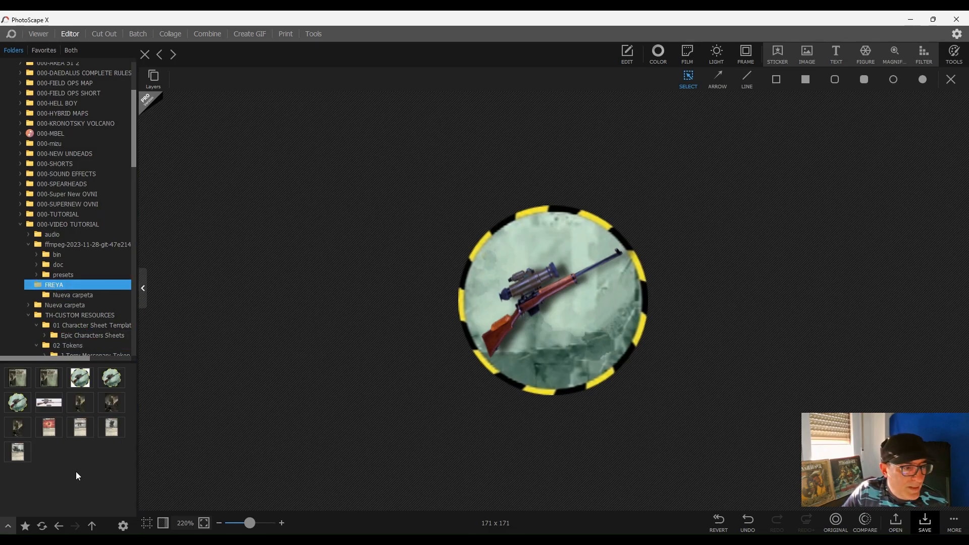
pyautogui.click(49, 428)
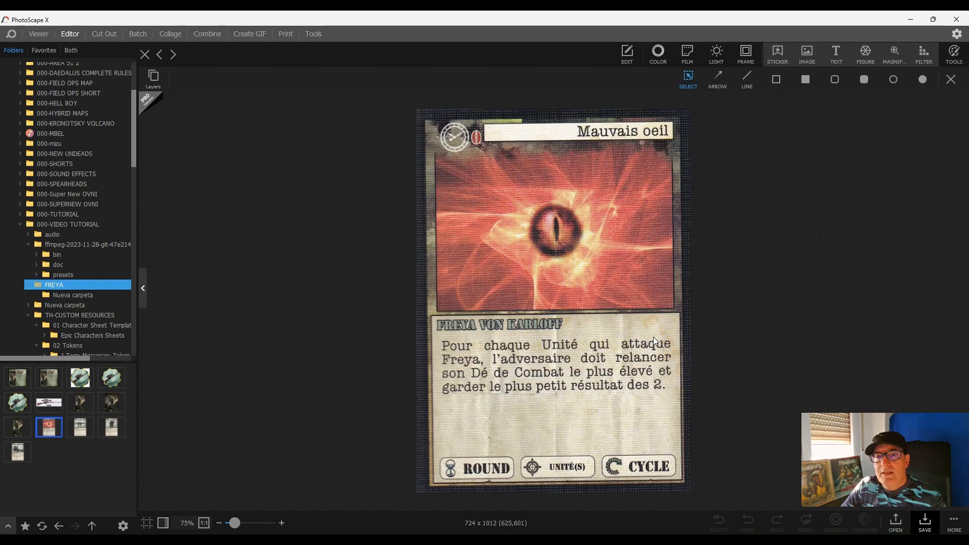
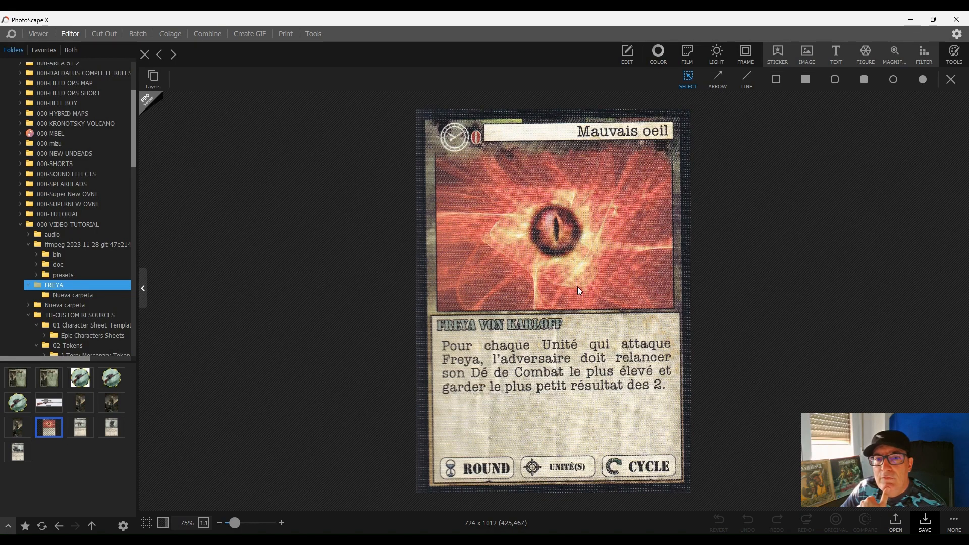
# Crop the Mauvais oeil card to a 335 x 335 circle centred on the eye in the red artwork, using Circular Crop.
pyautogui.click(627, 53)
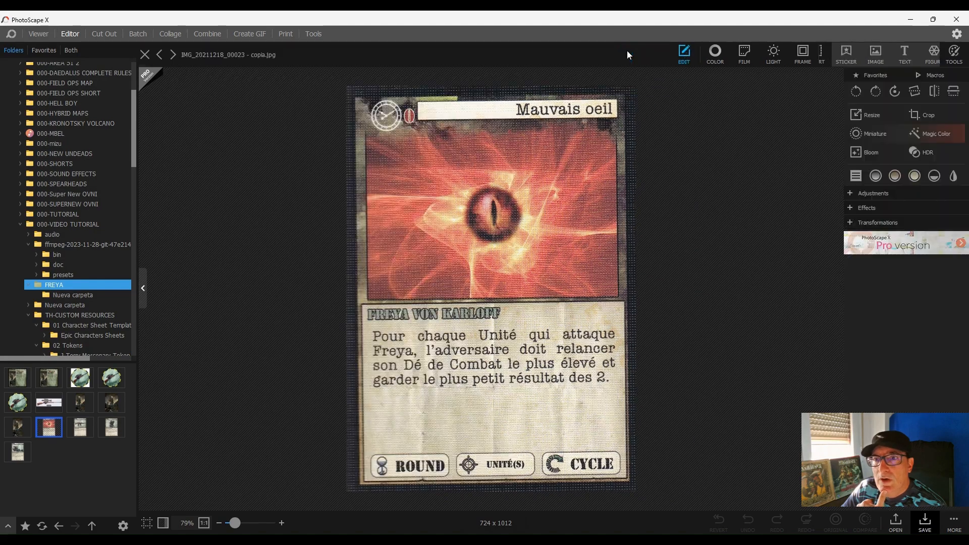
pyautogui.click(933, 117)
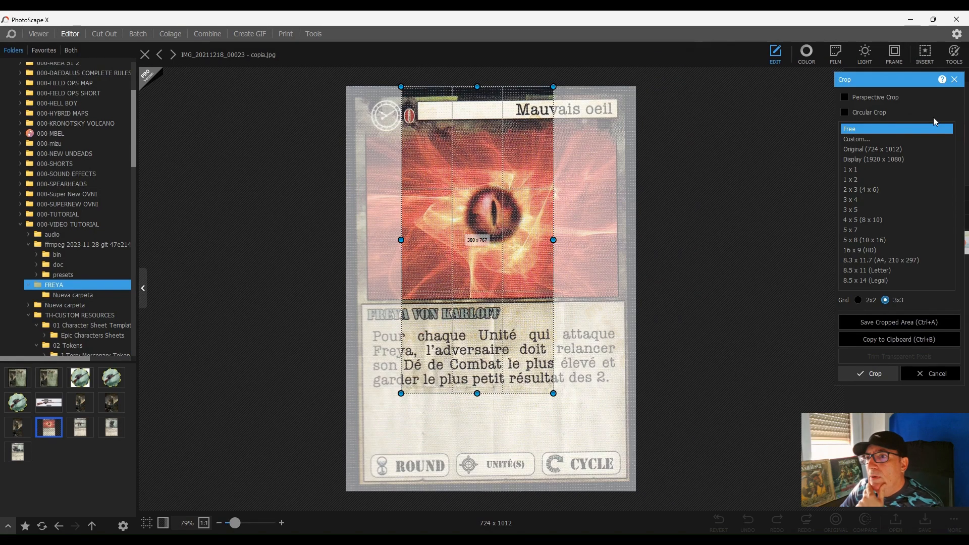
pyautogui.click(845, 113)
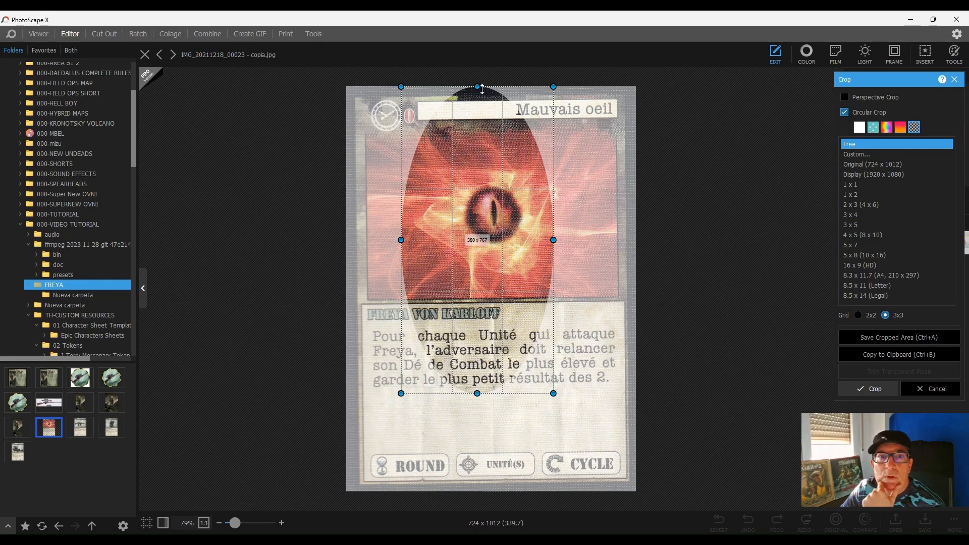
pyautogui.moveTo(476, 87); pyautogui.dragTo(478, 252)
pyautogui.moveTo(534, 324); pyautogui.dragTo(551, 212)
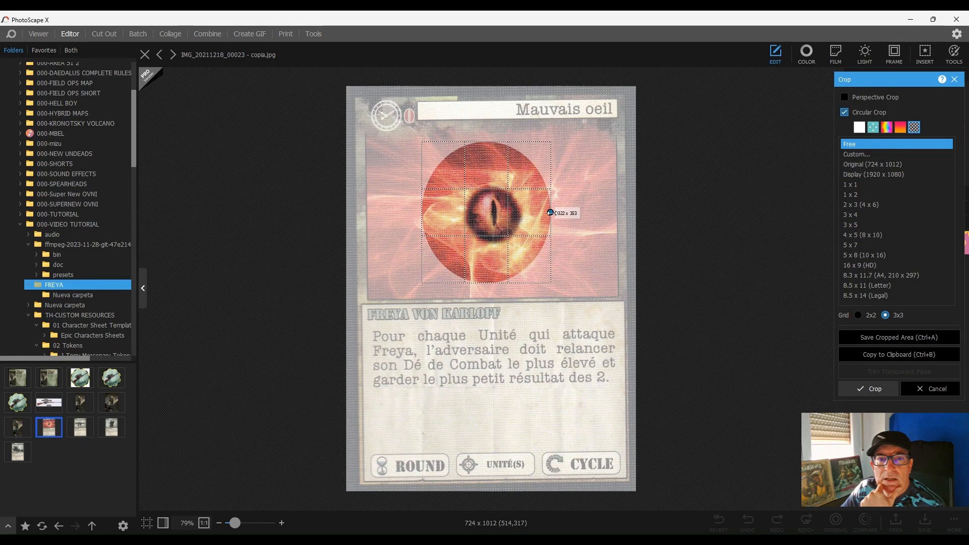
pyautogui.moveTo(487, 141); pyautogui.dragTo(486, 151)
pyautogui.moveTo(505, 226); pyautogui.dragTo(515, 220)
pyautogui.moveTo(562, 276); pyautogui.dragTo(566, 277)
pyautogui.moveTo(538, 233); pyautogui.dragTo(531, 234)
pyautogui.moveTo(559, 278); pyautogui.dragTo(562, 282)
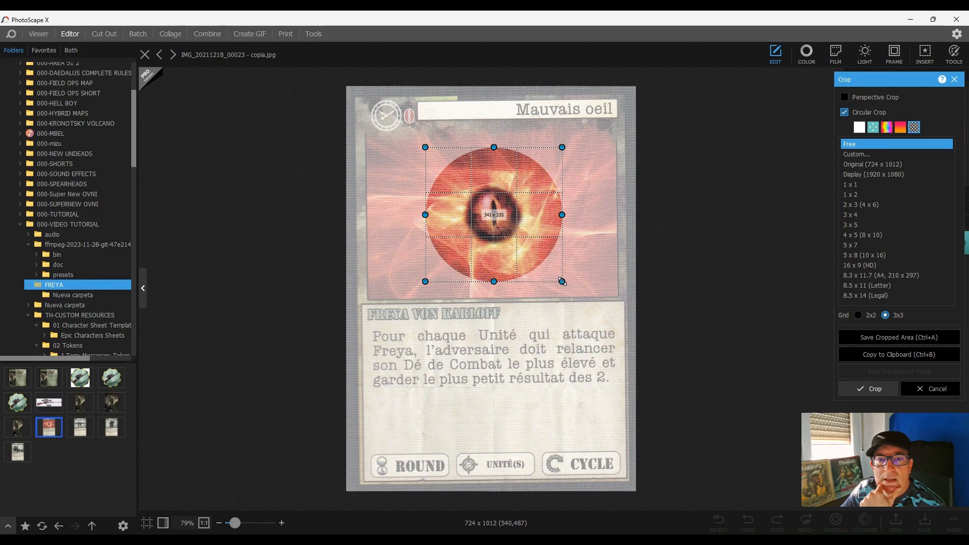
pyautogui.moveTo(560, 217); pyautogui.dragTo(558, 218)
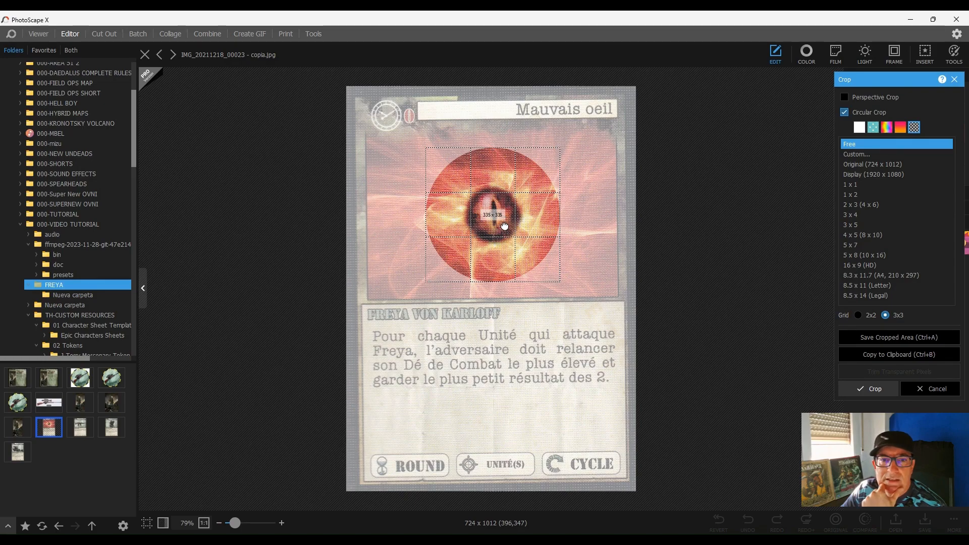
pyautogui.click(875, 389)
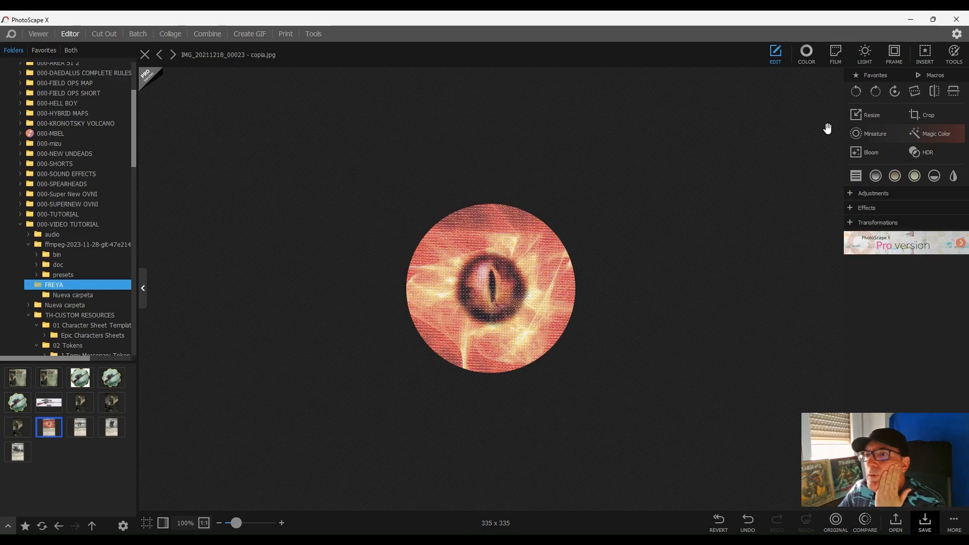
pyautogui.click(806, 53)
pyautogui.click(845, 150)
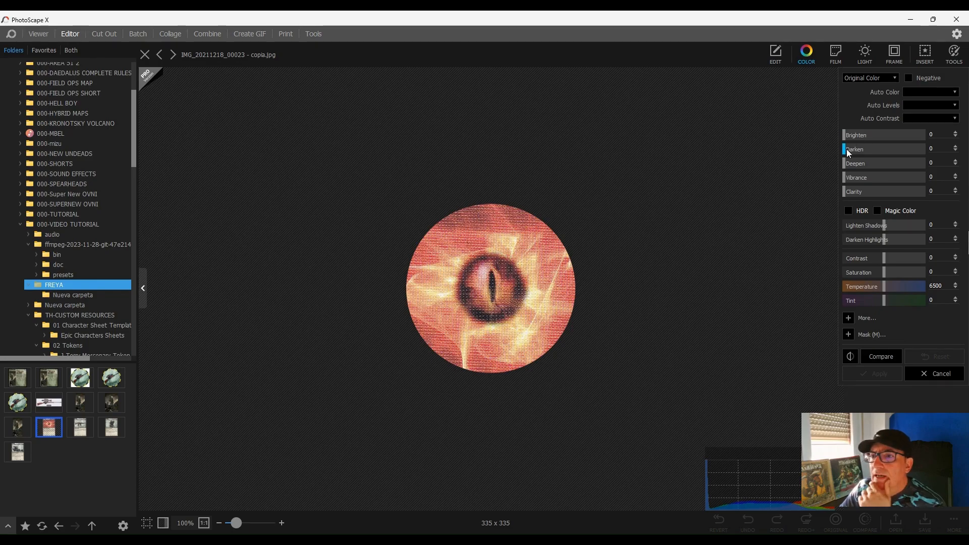
pyautogui.moveTo(848, 151); pyautogui.dragTo(828, 139)
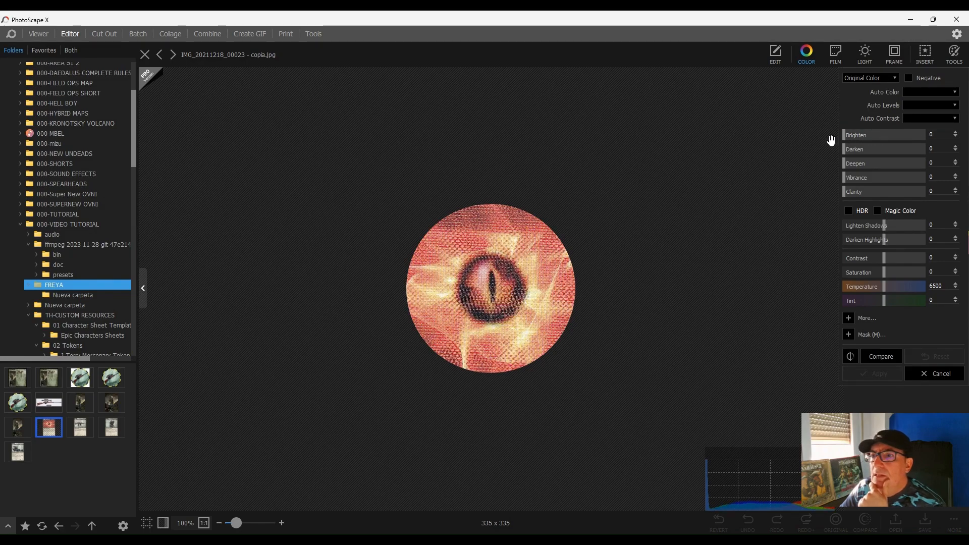
pyautogui.click(878, 211)
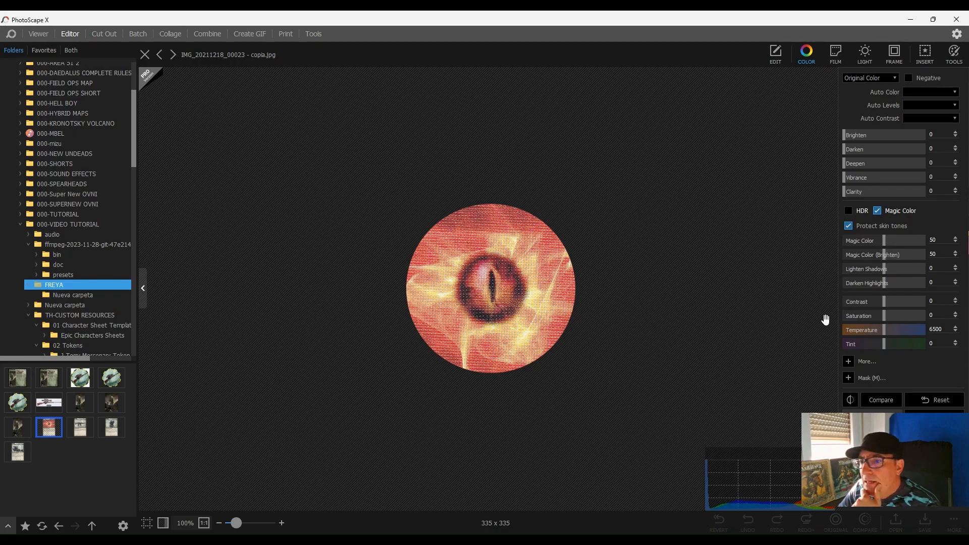
pyautogui.click(777, 59)
pyautogui.click(863, 193)
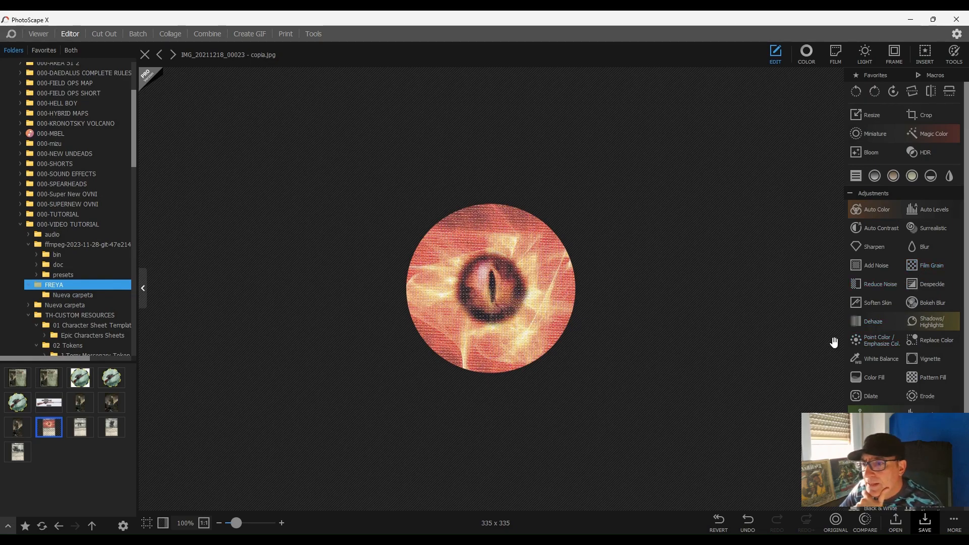
pyautogui.click(806, 55)
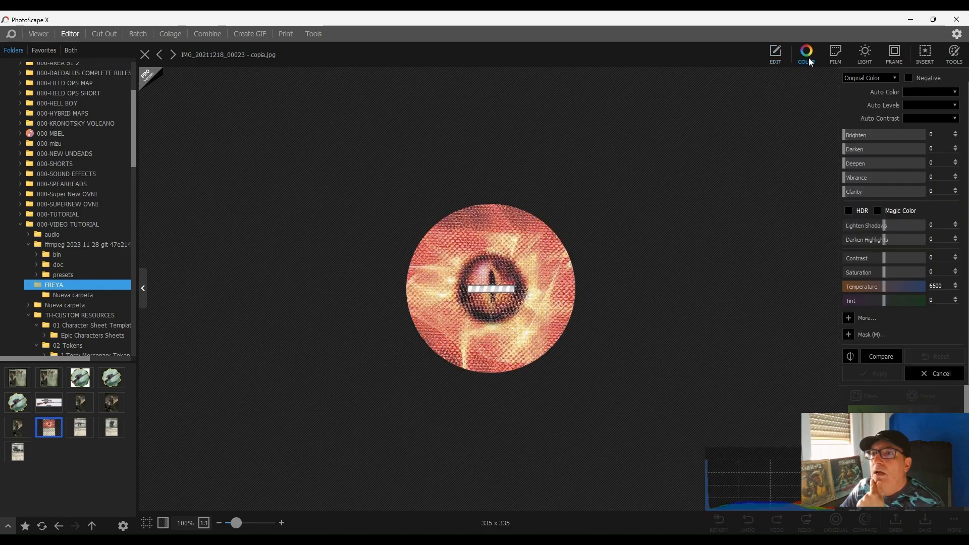
# Apply the Cafeteria film filter to the circular eye image.
pyautogui.click(835, 52)
pyautogui.click(818, 292)
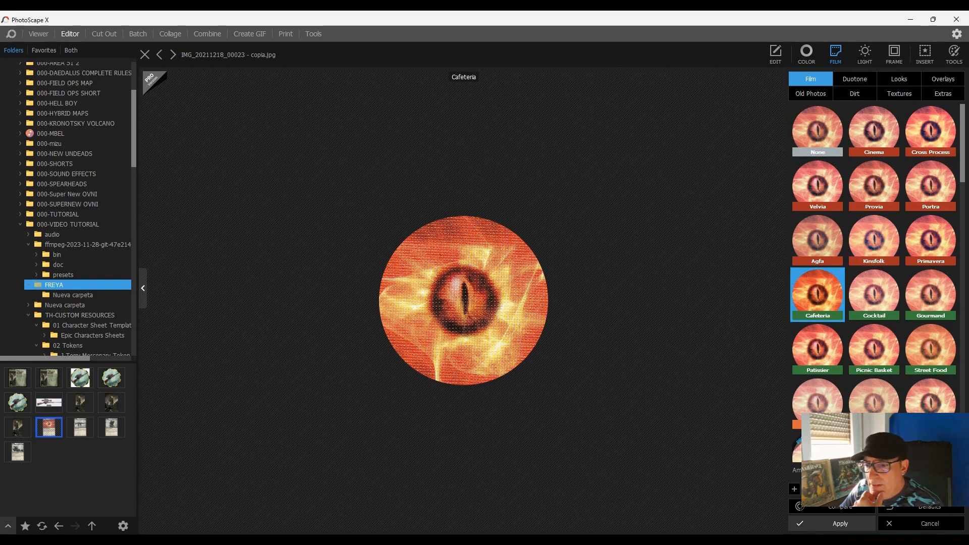
pyautogui.click(817, 523)
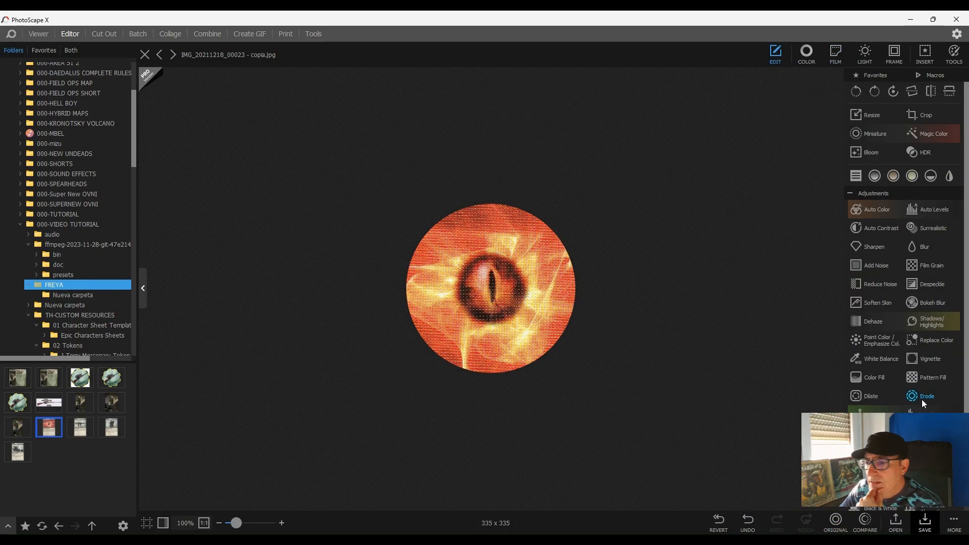
# Save the eye image as a PNG copy named IMG_20211218_00023 - copia in the FREYA folder.
pyautogui.click(927, 524)
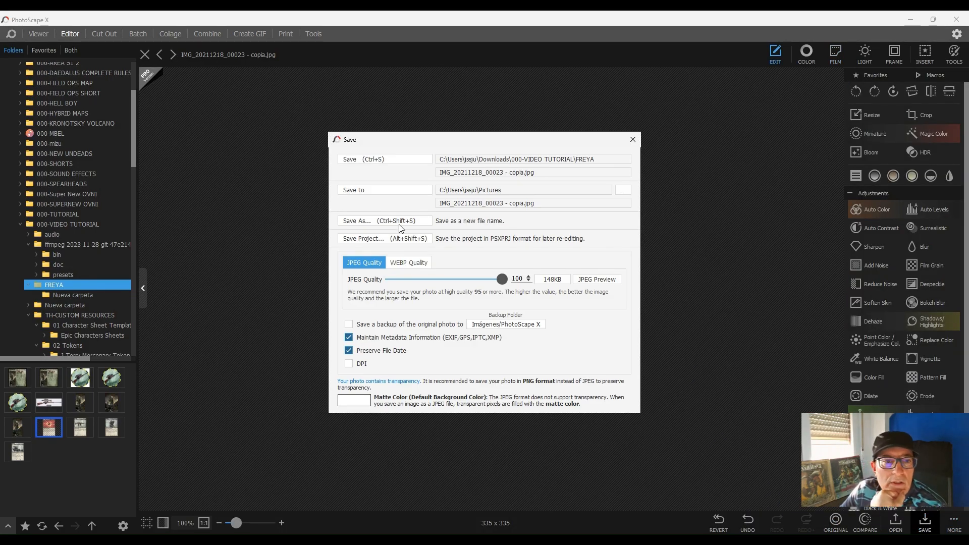
pyautogui.click(383, 222)
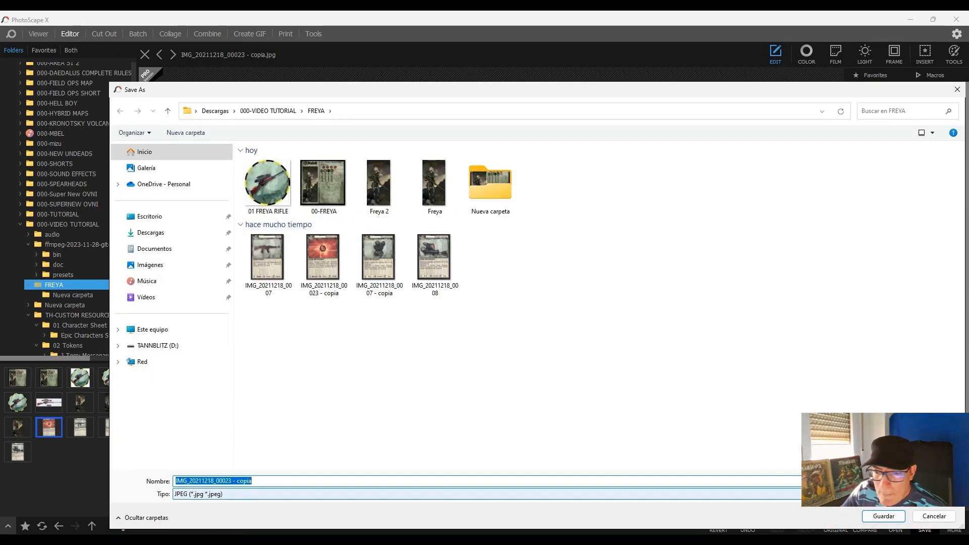
pyautogui.click(486, 494)
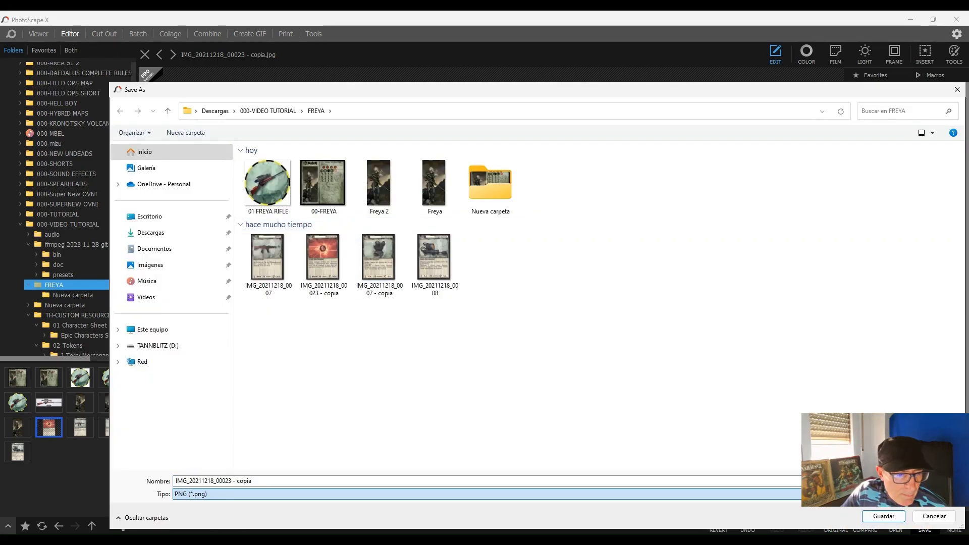
pyautogui.click(246, 508)
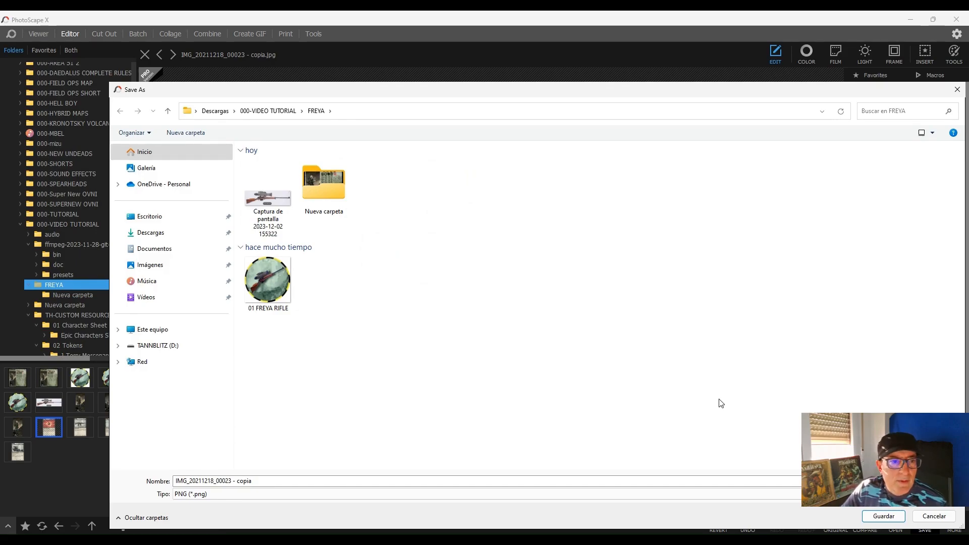
pyautogui.click(883, 516)
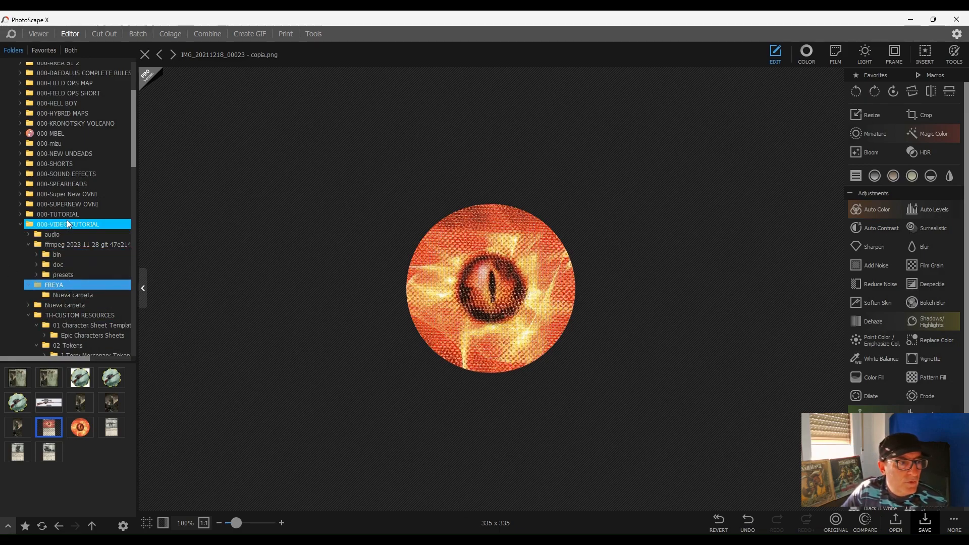
# Draw a black ellipse outline around the eye and widen it to the side edges of the circular image.
pyautogui.click(936, 48)
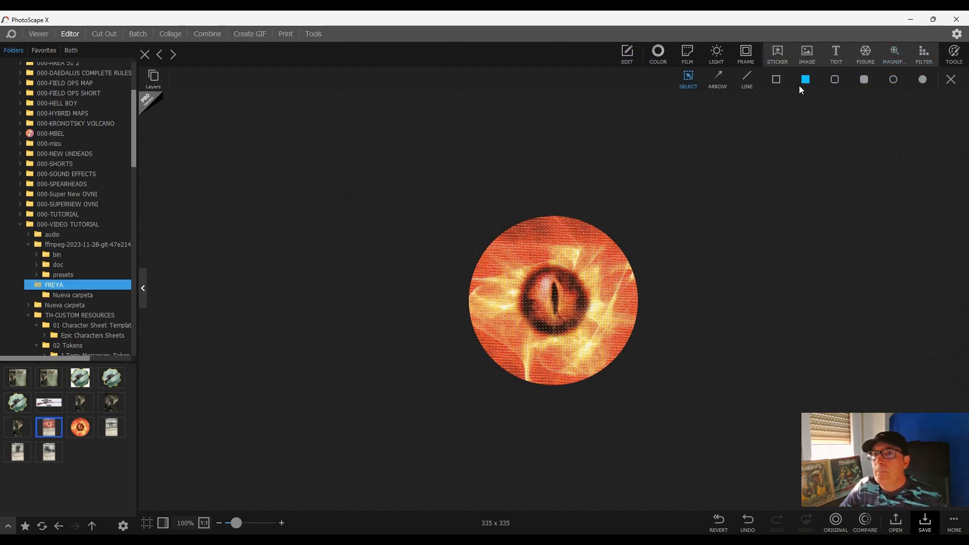
pyautogui.click(898, 79)
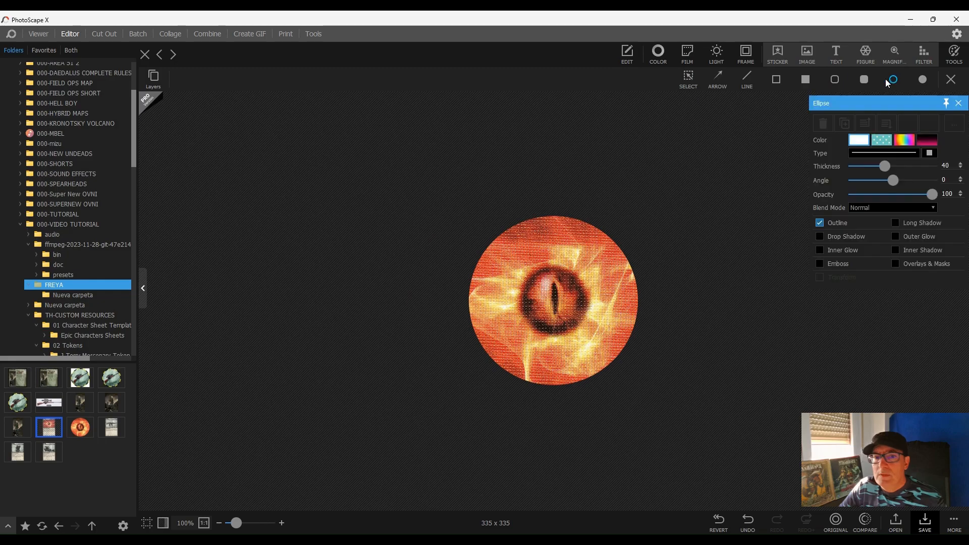
pyautogui.click(857, 140)
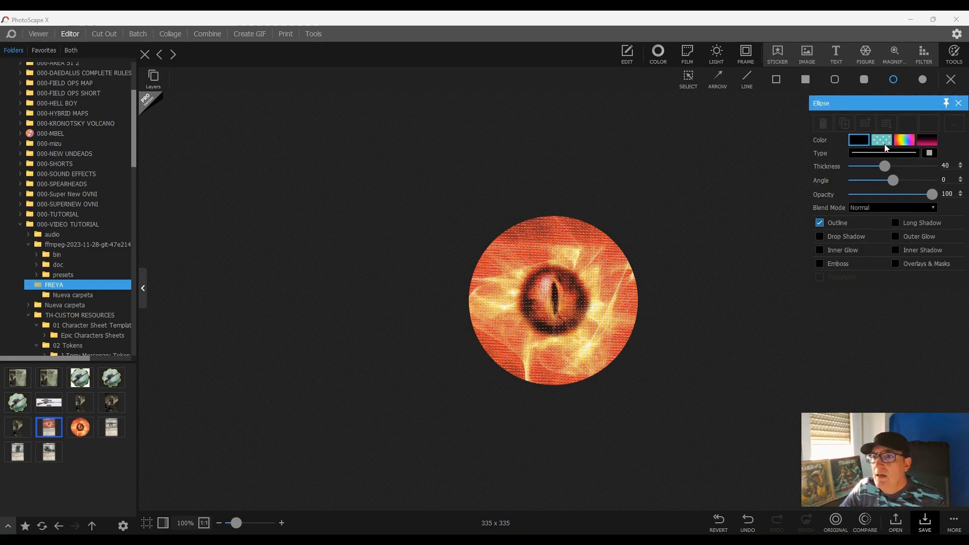
pyautogui.moveTo(508, 231); pyautogui.dragTo(634, 373)
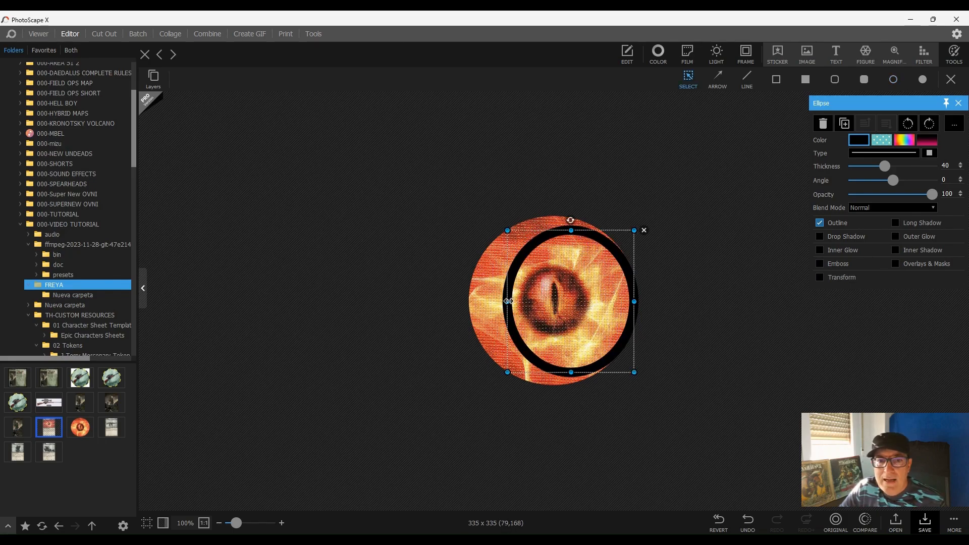
pyautogui.moveTo(508, 302); pyautogui.dragTo(472, 303)
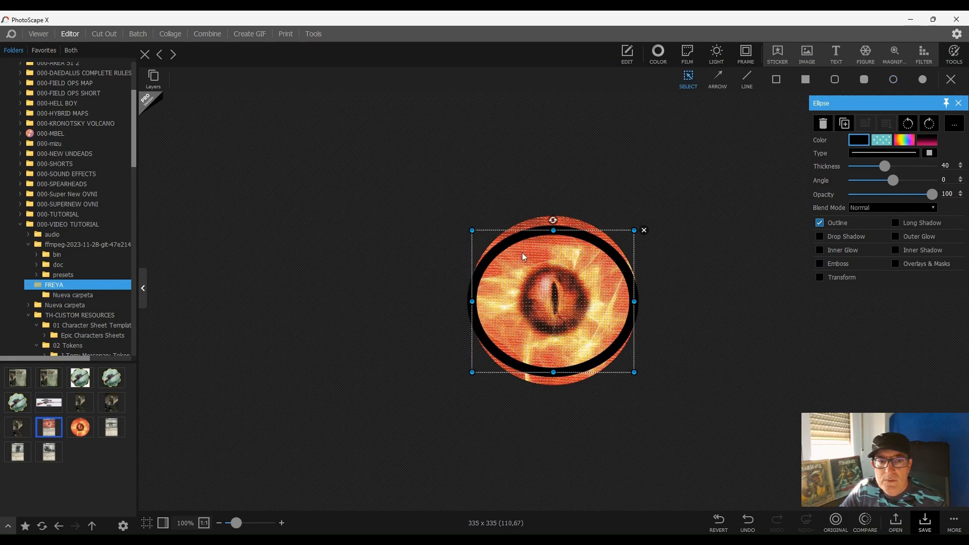
# Stretch the black ellipse outline to about 321 × 321 so it frames the round eye image.
pyautogui.moveTo(553, 230); pyautogui.dragTo(553, 221)
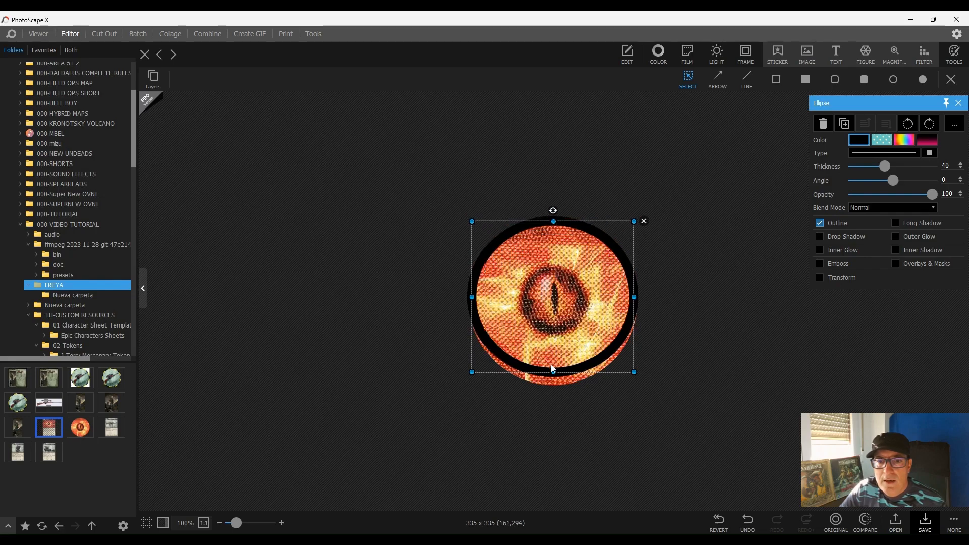
pyautogui.moveTo(552, 372); pyautogui.dragTo(555, 383)
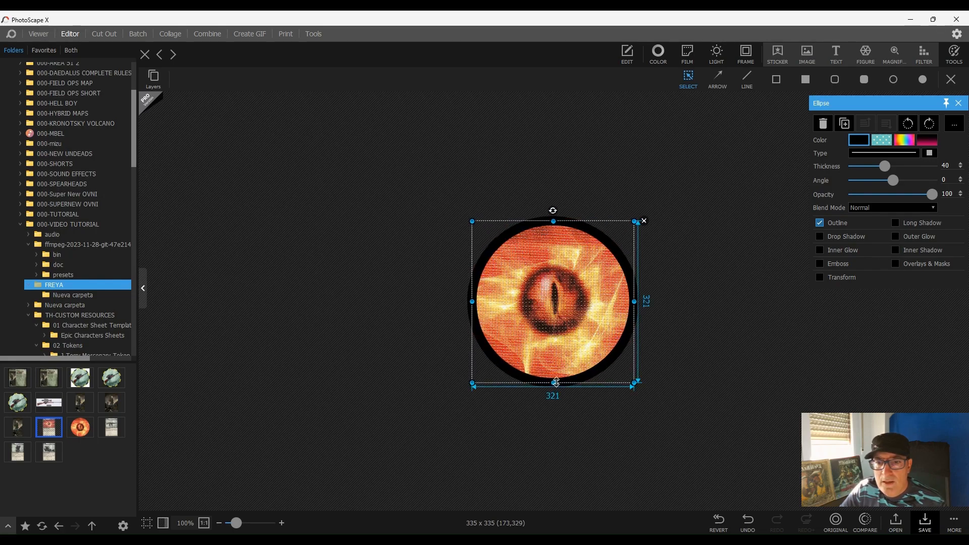
pyautogui.click(681, 305)
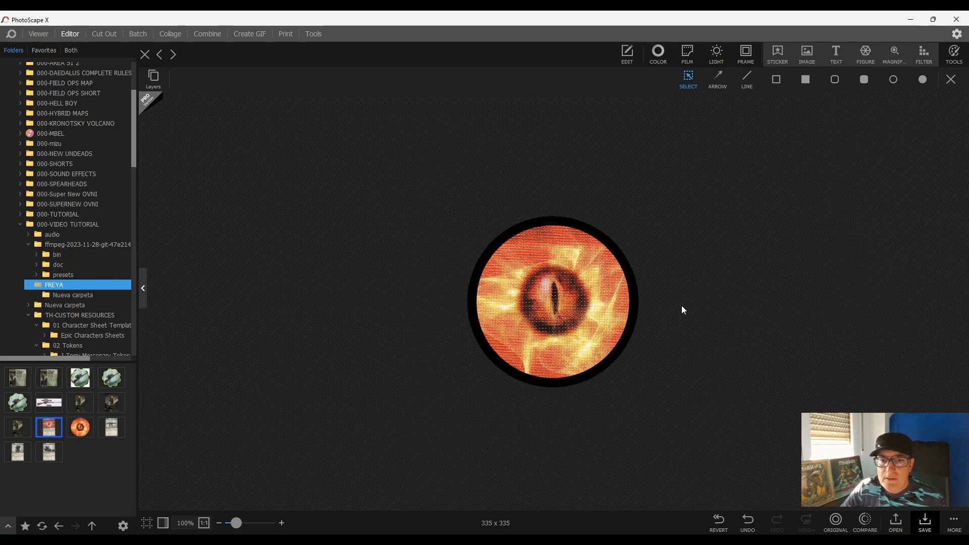
# Set the ellipse outline's thickness to 32 and realign the ring with the edge of the eye image.
pyautogui.click(476, 324)
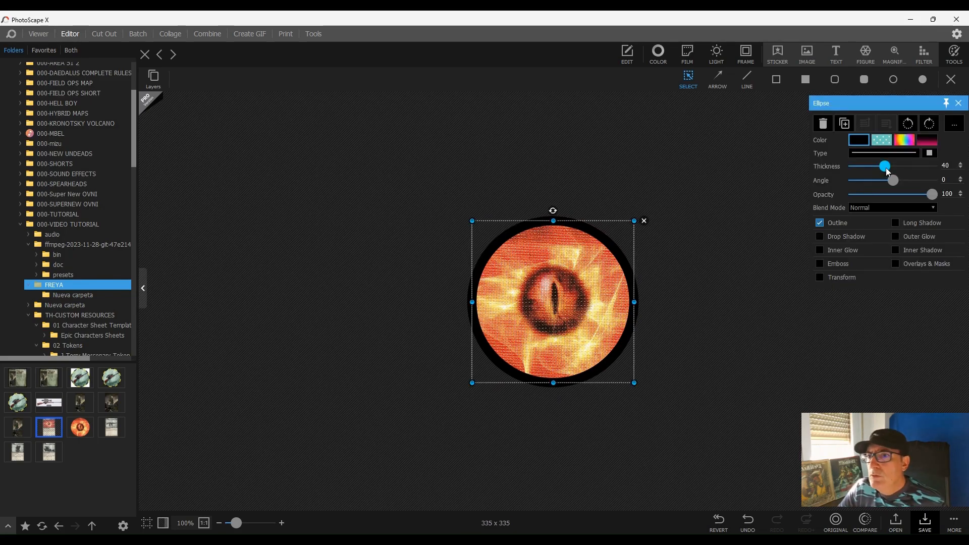
pyautogui.moveTo(886, 168); pyautogui.dragTo(880, 169)
pyautogui.moveTo(626, 343); pyautogui.dragTo(627, 341)
pyautogui.click(746, 315)
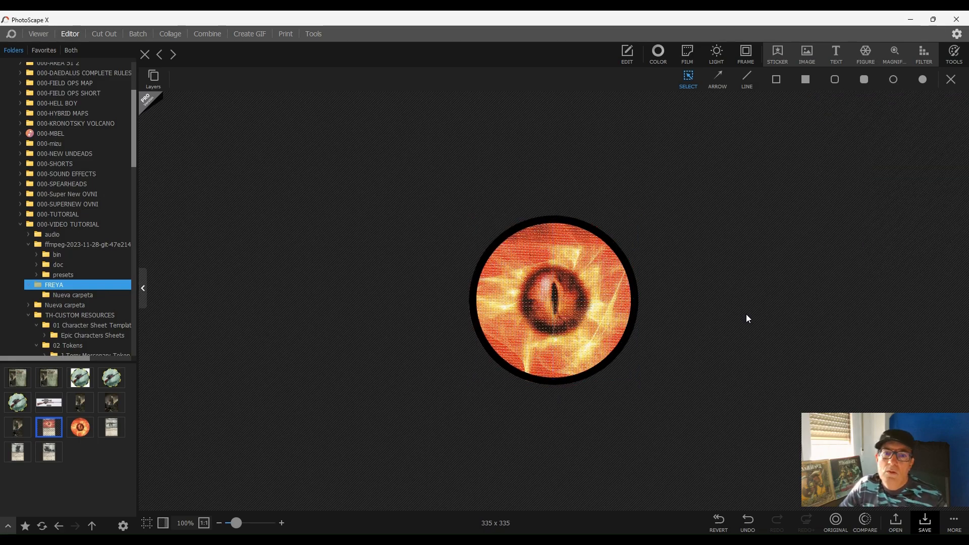
pyautogui.click(474, 321)
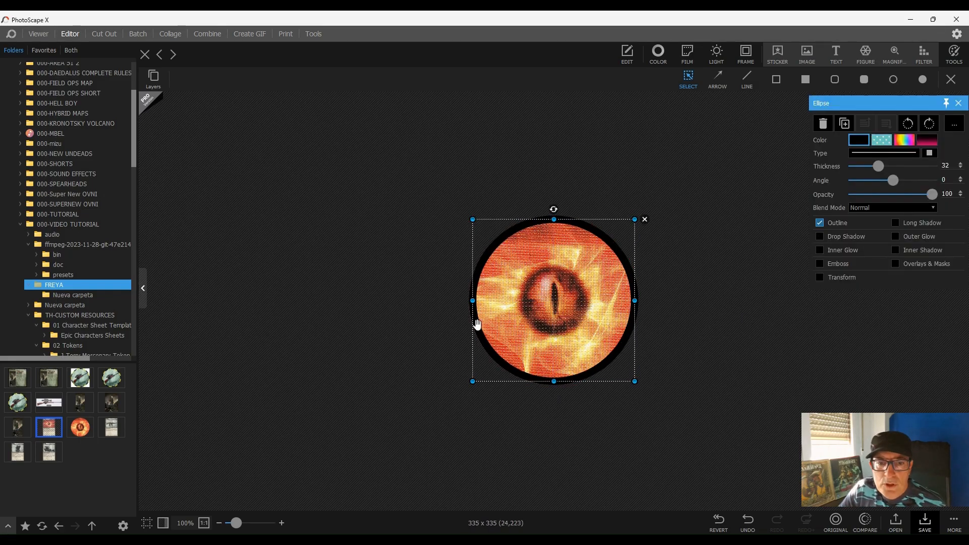
pyautogui.moveTo(552, 382); pyautogui.dragTo(552, 383)
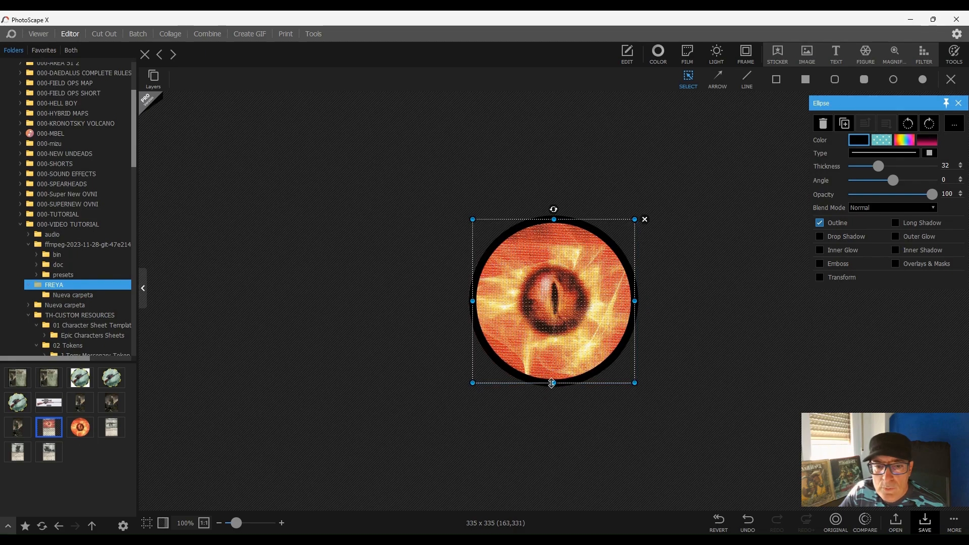
pyautogui.click(702, 317)
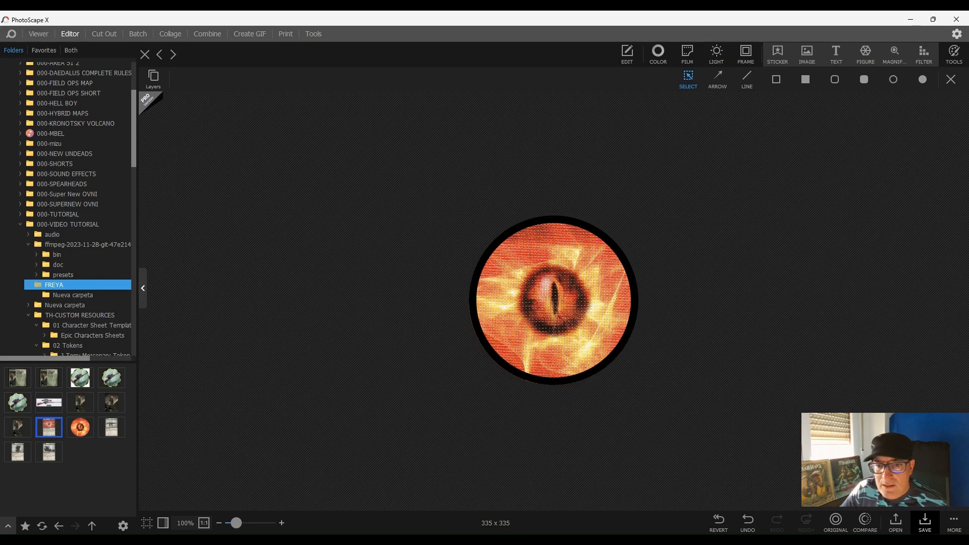
# Save the framed eye token as a new PNG named 02 SPECIAL OBJETCT in the FREYA folder, without enlarging it for outside objects.
pyautogui.click(926, 521)
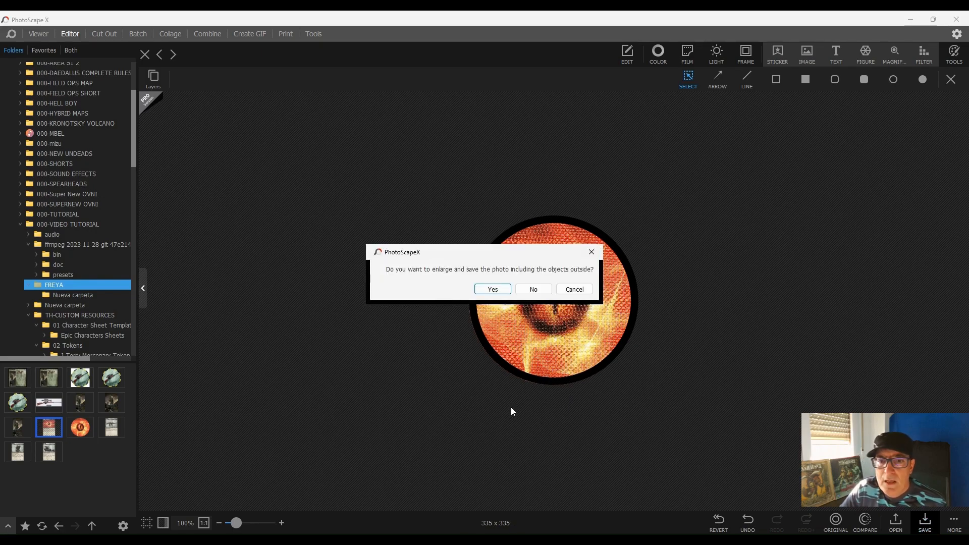
pyautogui.click(539, 290)
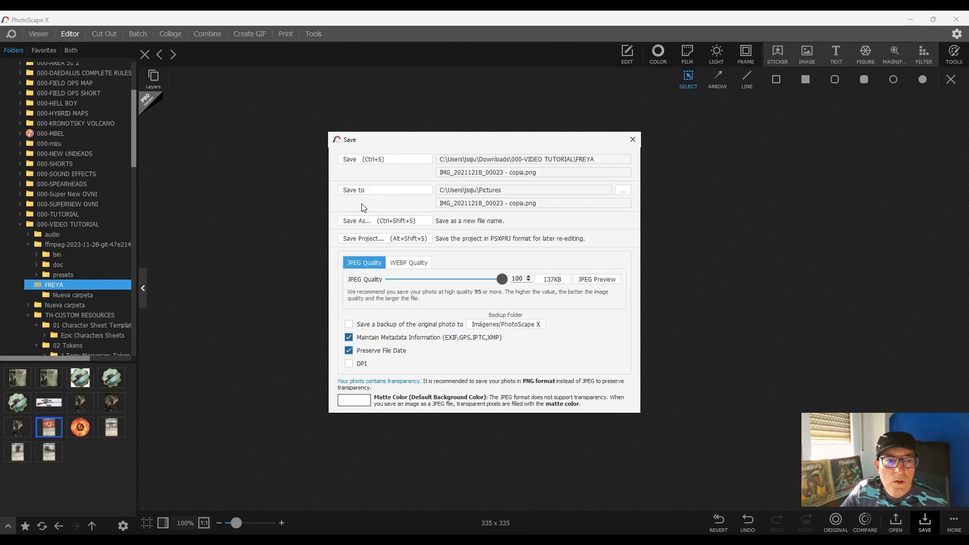
pyautogui.click(360, 220)
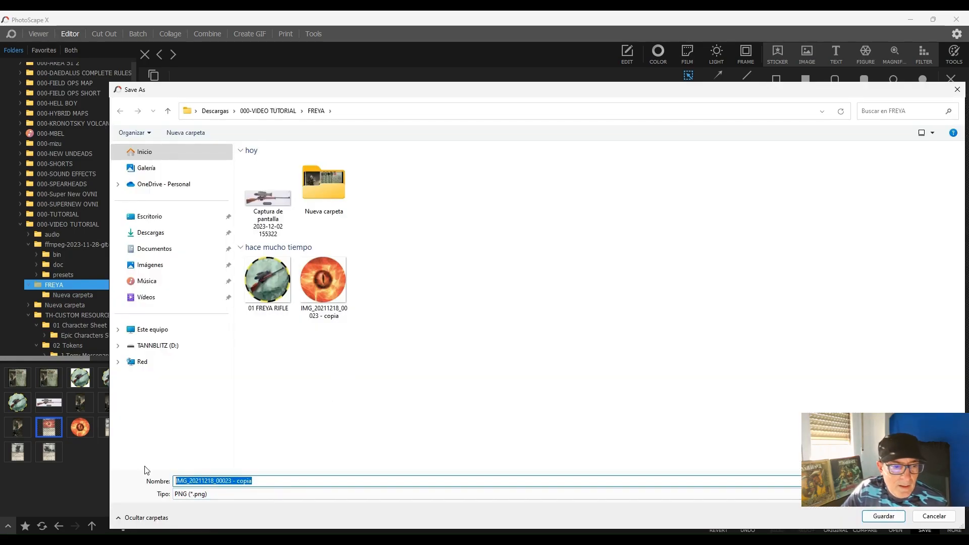
pyautogui.write('02 SPECIAL OBJETCT')
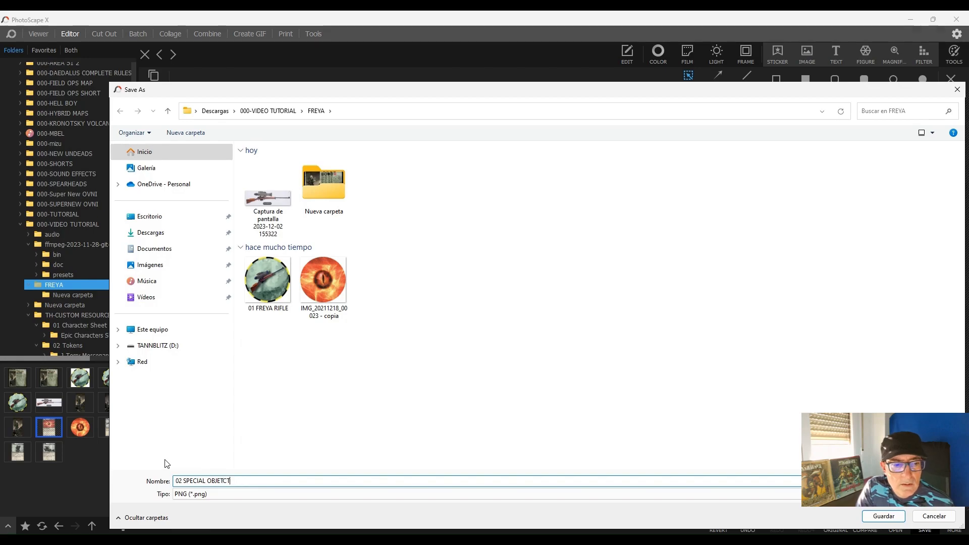
pyautogui.press('Return')
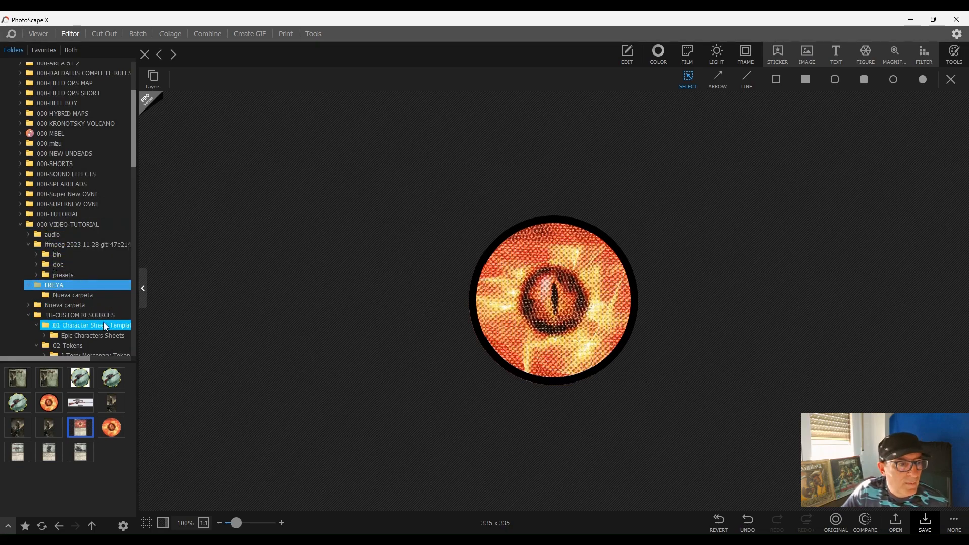
# Open the red token image from the 02 Tokens folder in TH-CUSTOM RESOURCES.
pyautogui.click(75, 313)
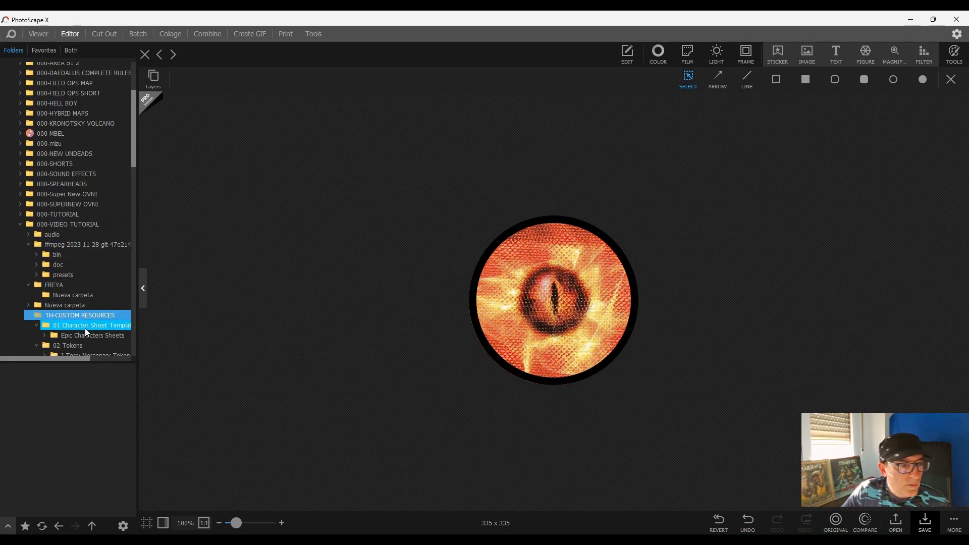
pyautogui.scroll(-1, 67, 322)
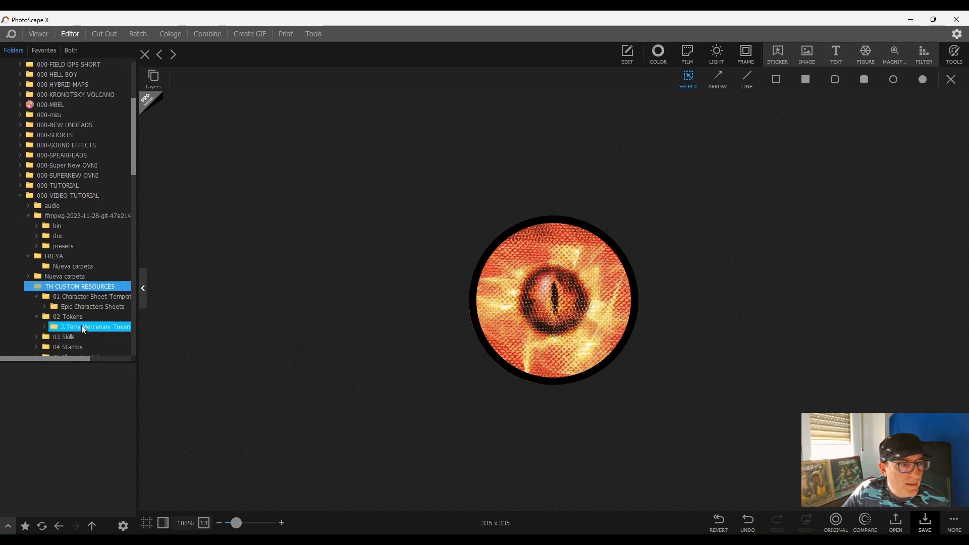
pyautogui.click(80, 317)
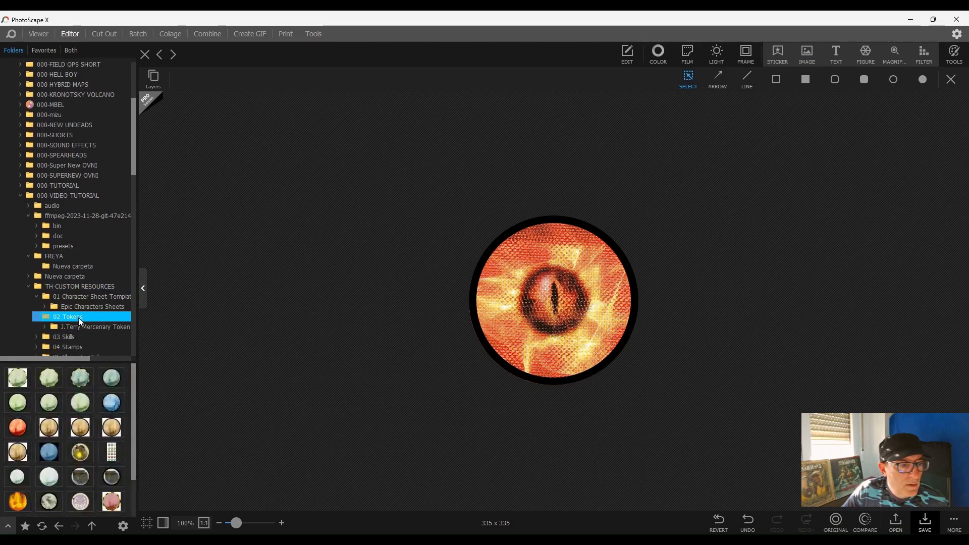
pyautogui.click(17, 427)
pyautogui.scroll(2, 554, 298)
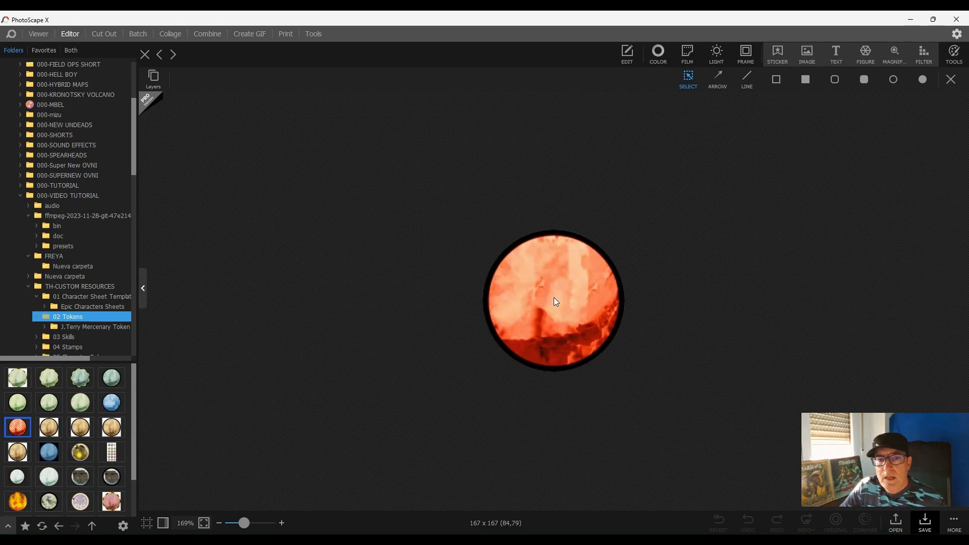
# Insert the round eye image IMG_20211218_00023 - copia from the 000-VIDEO TUTORIAL\FREYA folder onto the red token.
pyautogui.click(808, 57)
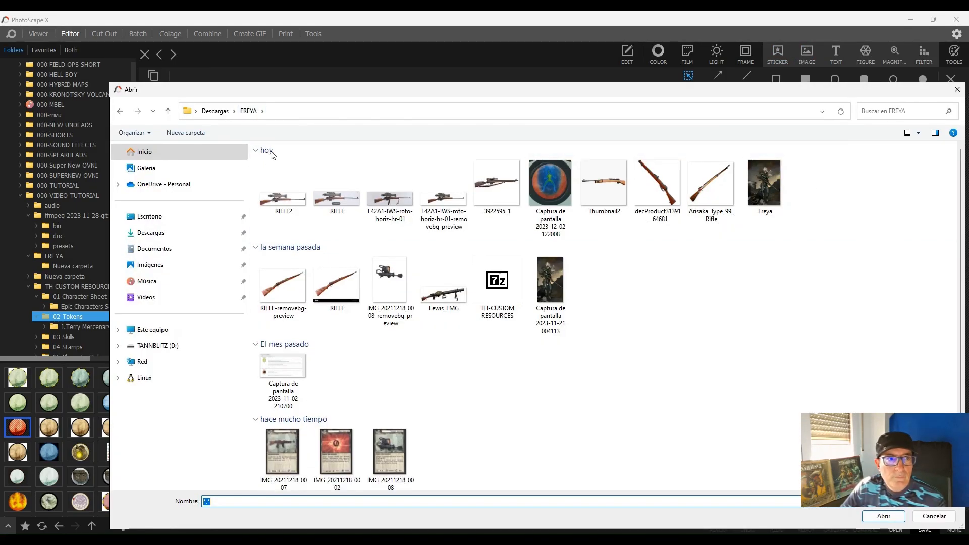
pyautogui.click(156, 232)
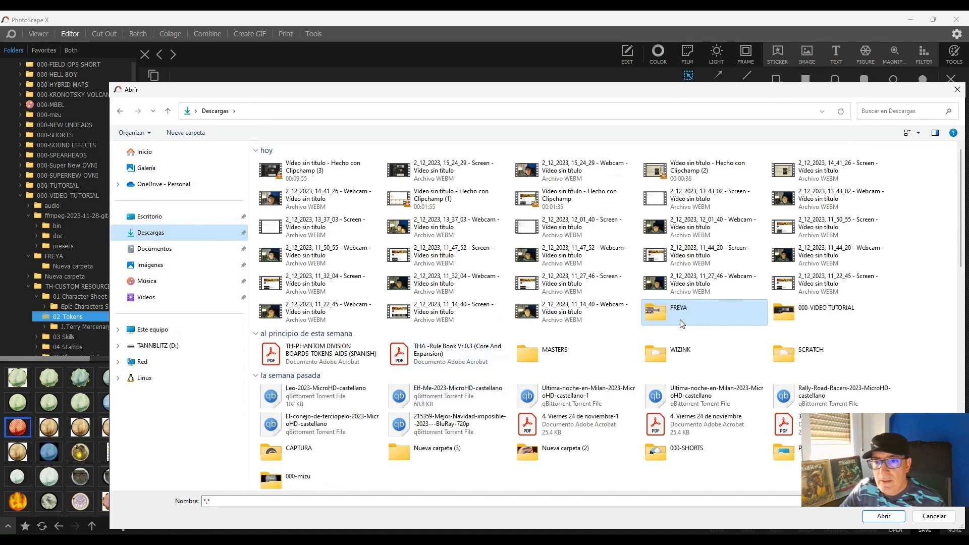
pyautogui.doubleClick(820, 317)
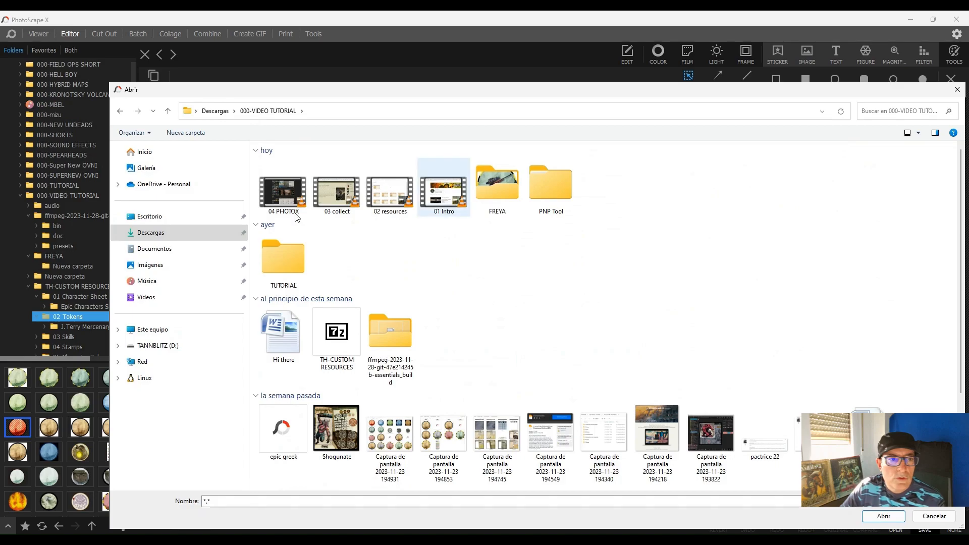
pyautogui.click(502, 193)
pyautogui.doubleClick(517, 268)
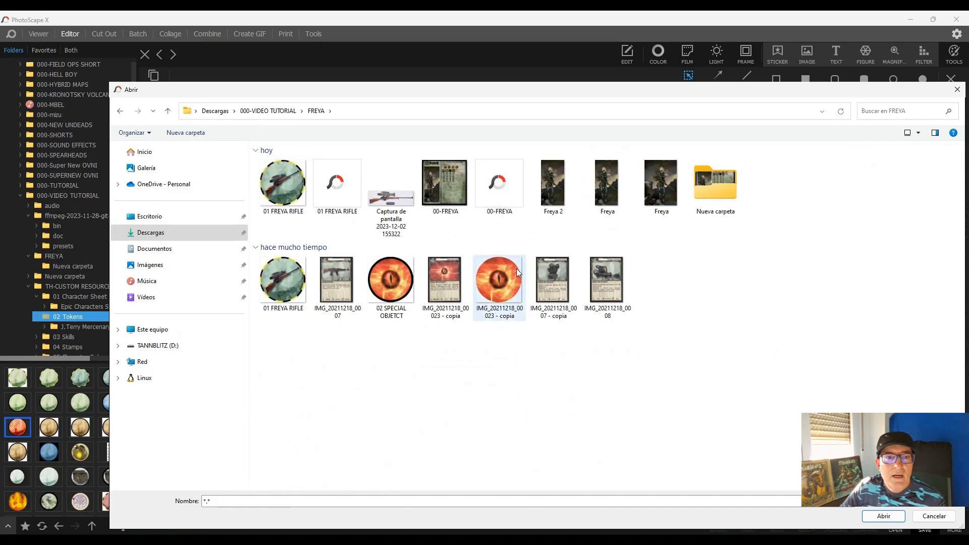
# Scale the eye image to 45.9% and center it inside the red token's black ring.
pyautogui.moveTo(462, 209); pyautogui.dragTo(469, 216)
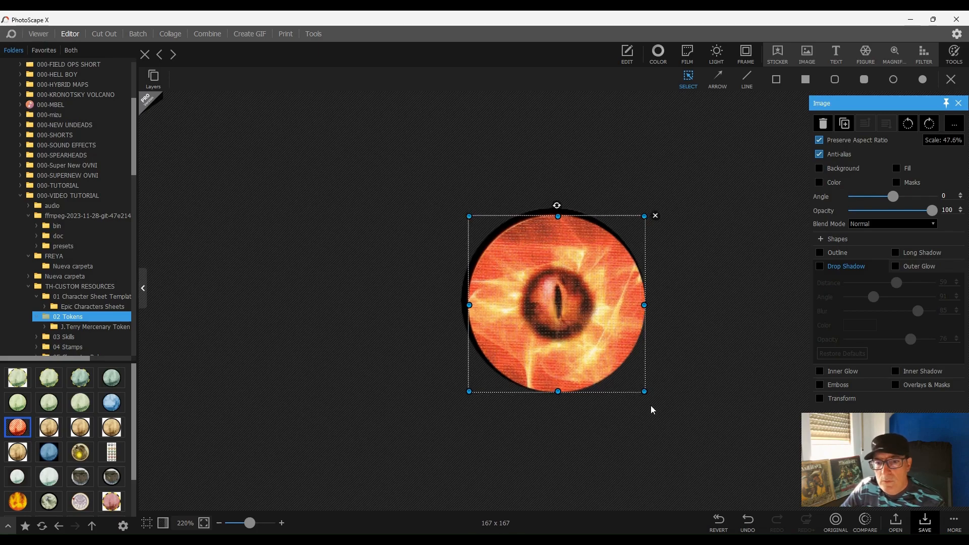
pyautogui.moveTo(643, 391); pyautogui.dragTo(636, 386)
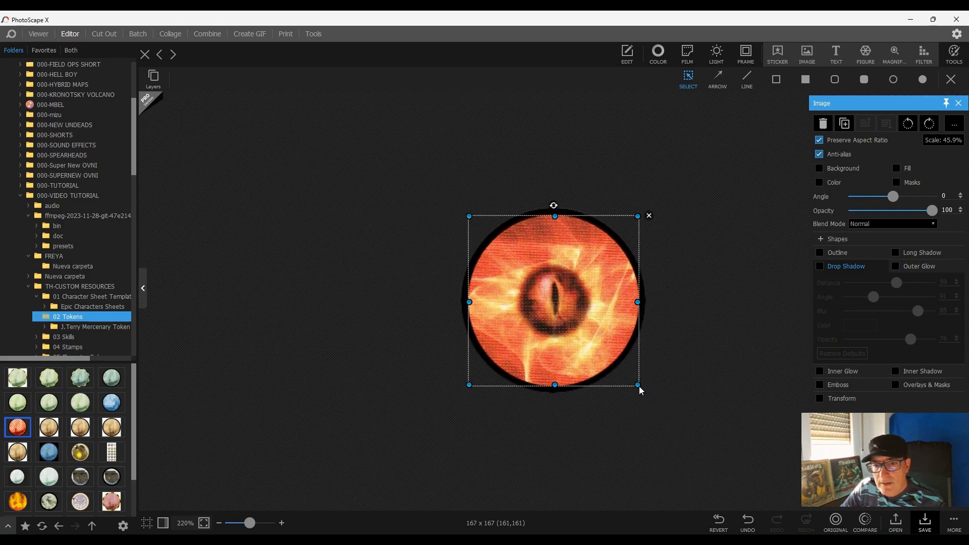
pyautogui.click(696, 350)
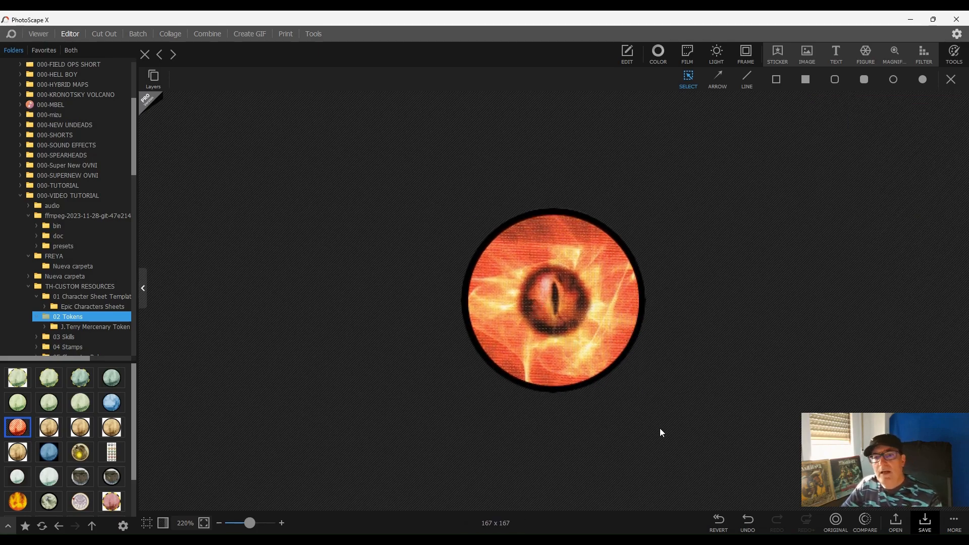
pyautogui.moveTo(559, 236); pyautogui.dragTo(559, 293)
pyautogui.click(711, 304)
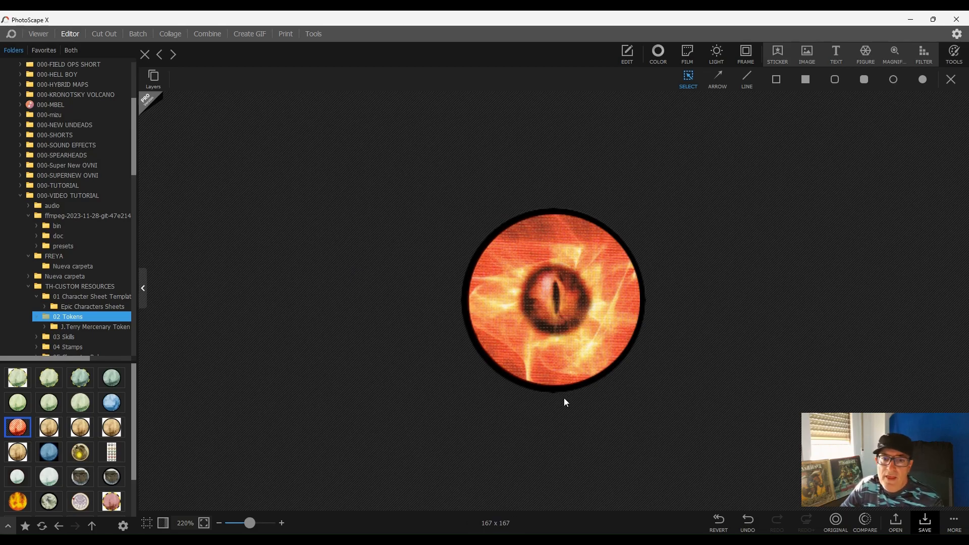
# Save the composed token as a new PNG in 02 Tokens, appending 2 to the current file name.
pyautogui.click(926, 529)
pyautogui.click(348, 221)
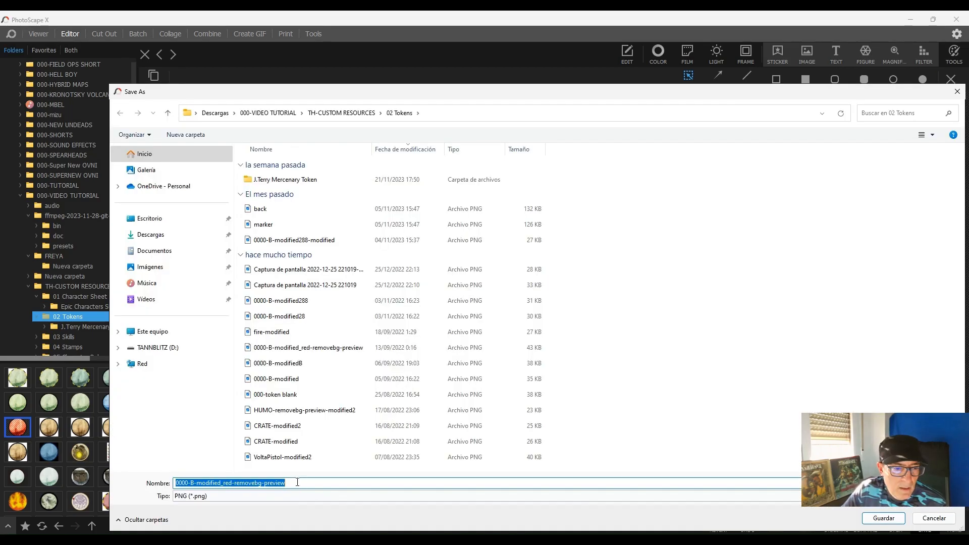
pyautogui.click(299, 482)
pyautogui.write('2')
pyautogui.press('Return')
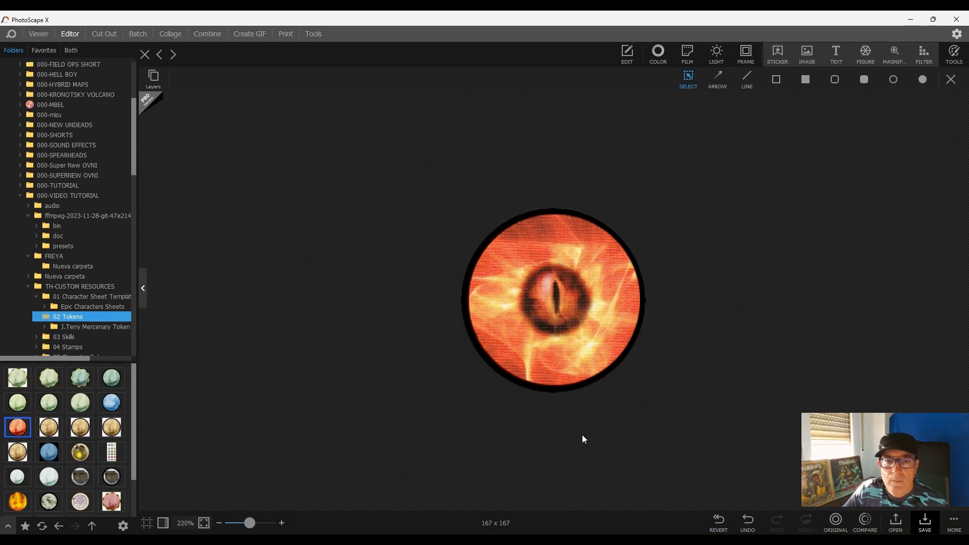
# Delete the eye image from the red token and open the blue token with the green figure from FREYA's Nueva carpeta folder.
pyautogui.click(552, 321)
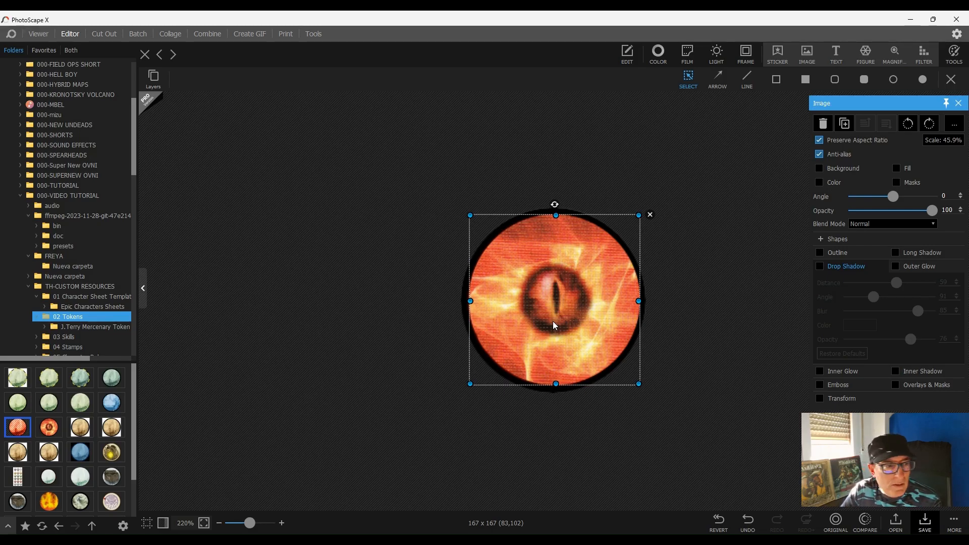
pyautogui.press('Delete')
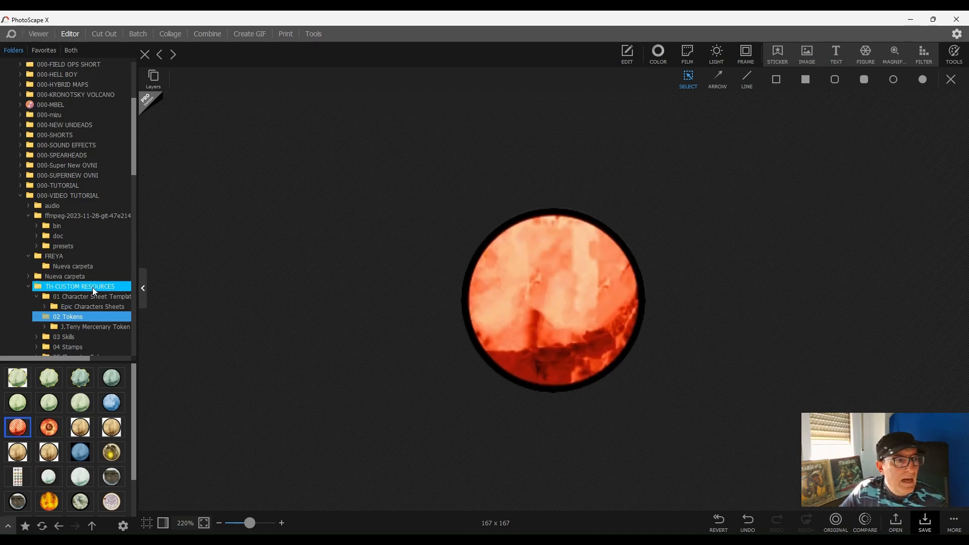
pyautogui.click(36, 296)
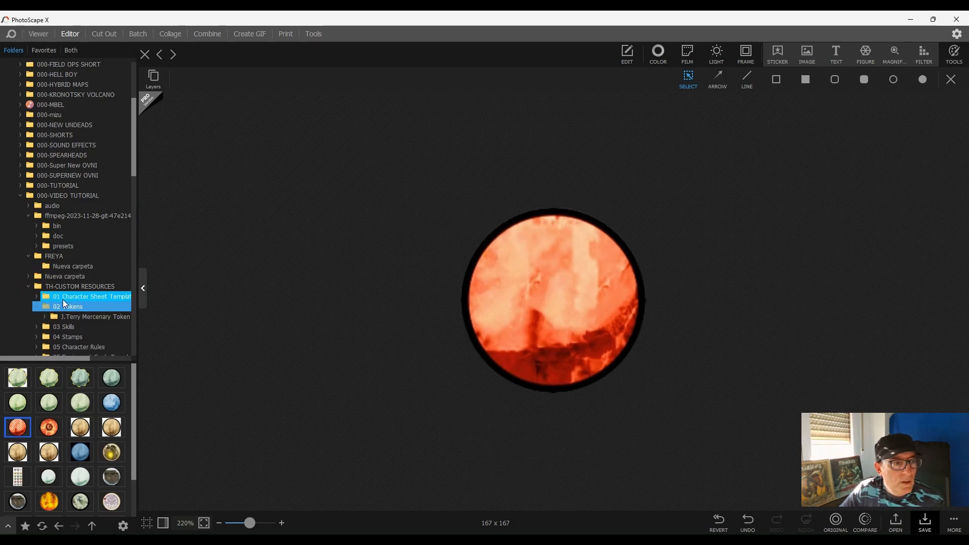
pyautogui.click(61, 256)
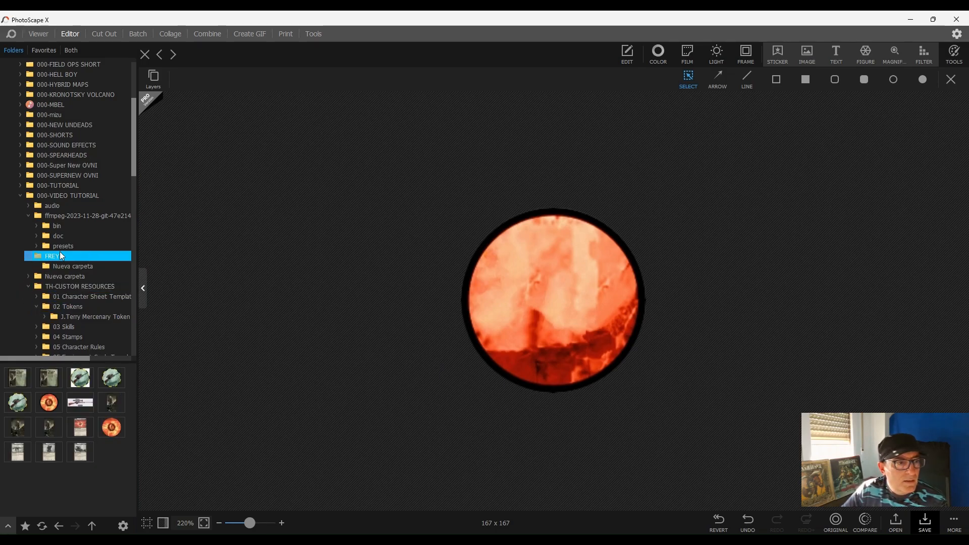
pyautogui.click(48, 266)
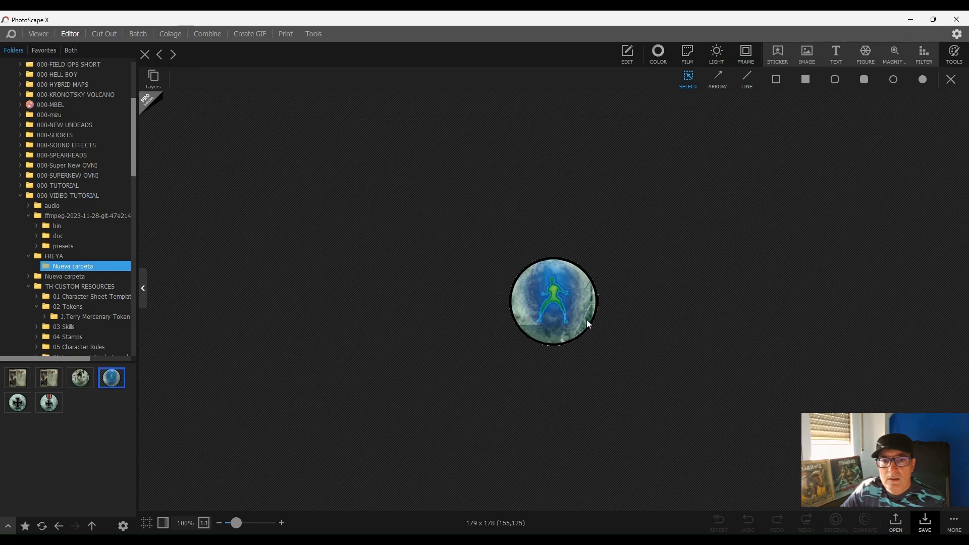
pyautogui.scroll(2, 564, 304)
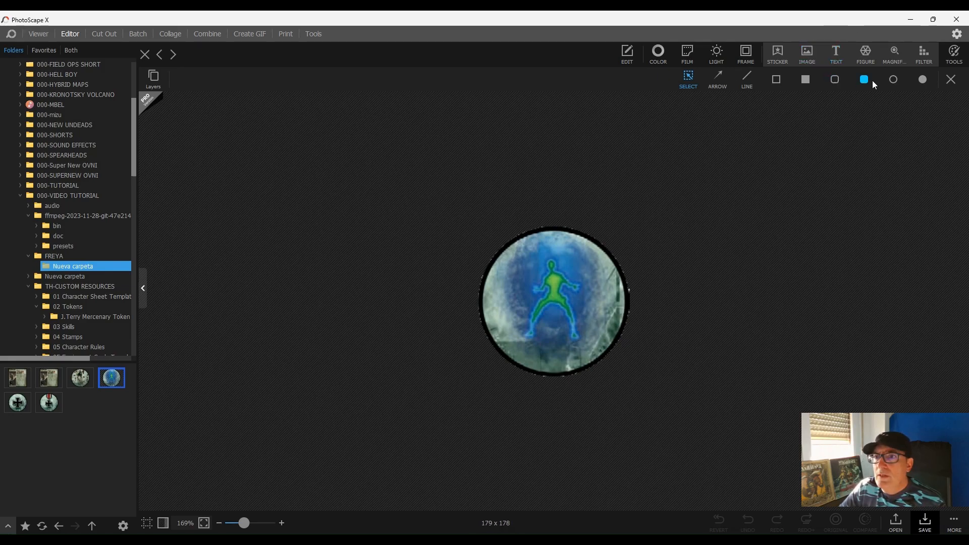
# Draw a black ellipse outline over the blue token and stretch it to match the token's circular edge.
pyautogui.click(893, 80)
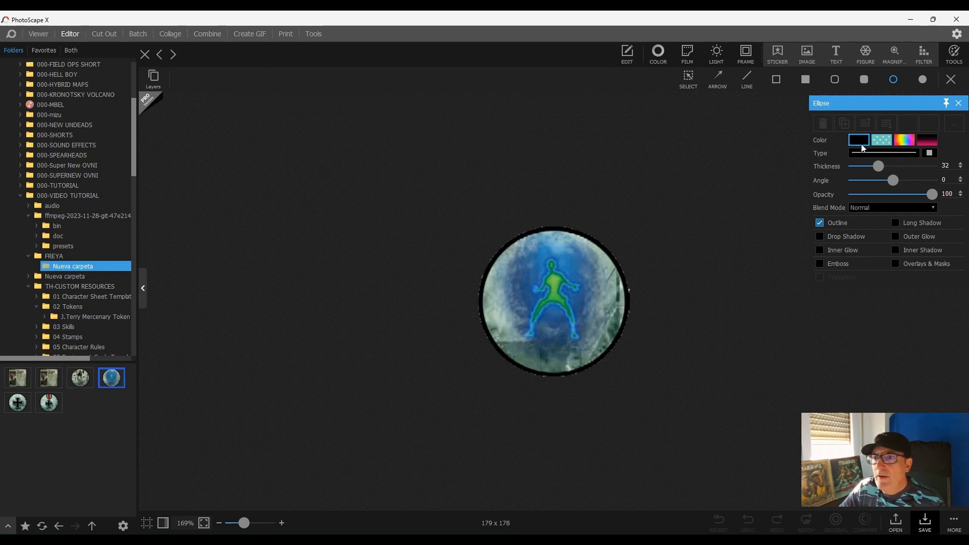
pyautogui.click(898, 79)
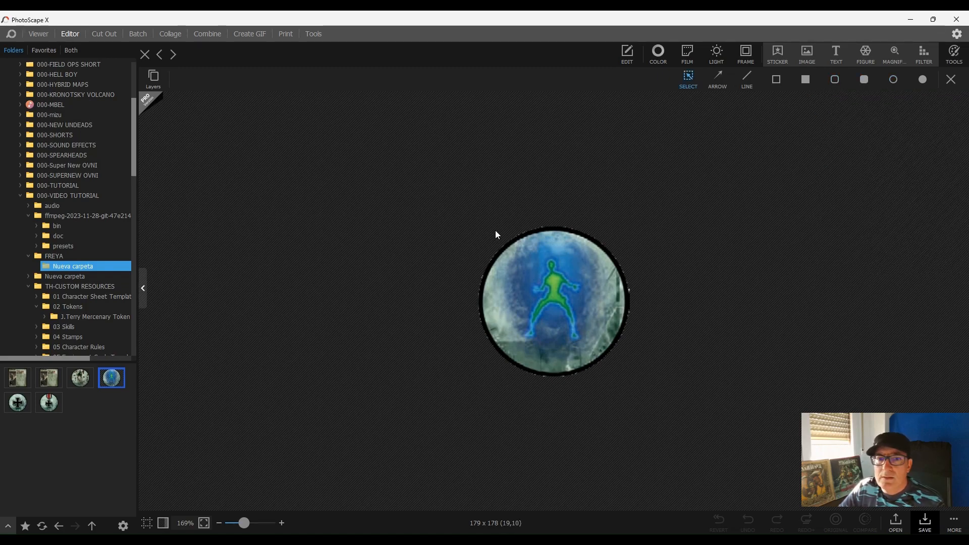
pyautogui.click(894, 80)
pyautogui.moveTo(508, 233); pyautogui.dragTo(623, 373)
pyautogui.moveTo(511, 306); pyautogui.dragTo(480, 306)
pyautogui.moveTo(557, 236); pyautogui.dragTo(553, 227)
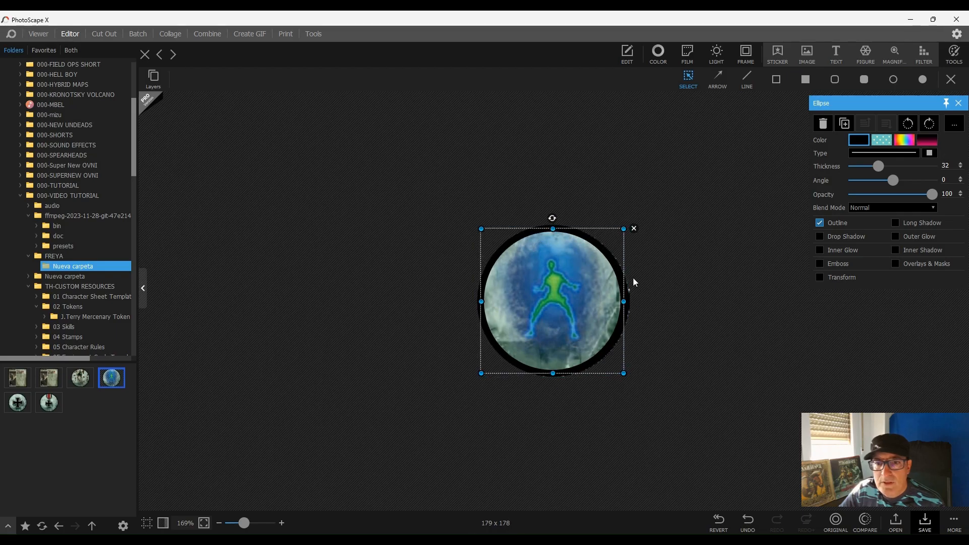
pyautogui.moveTo(624, 301); pyautogui.dragTo(629, 302)
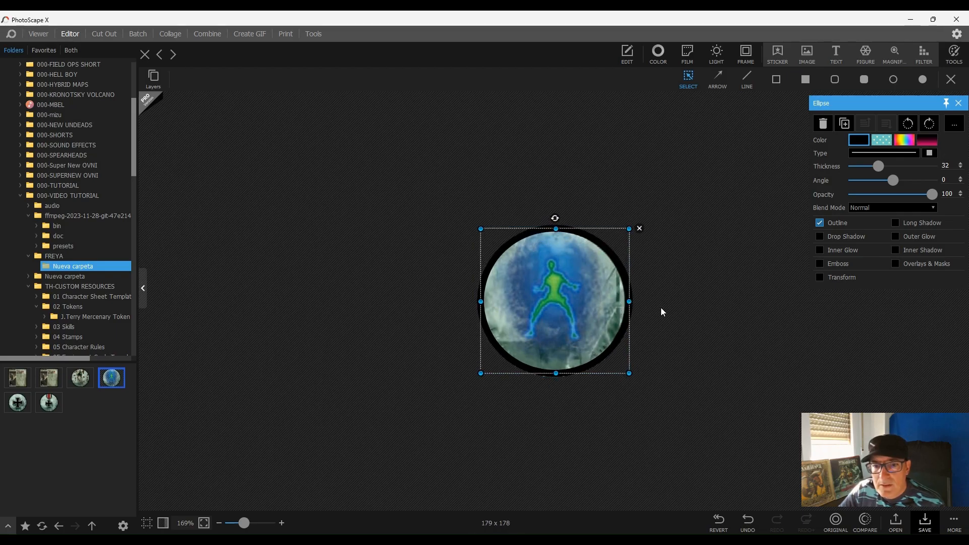
pyautogui.moveTo(557, 373); pyautogui.dragTo(557, 375)
pyautogui.click(615, 360)
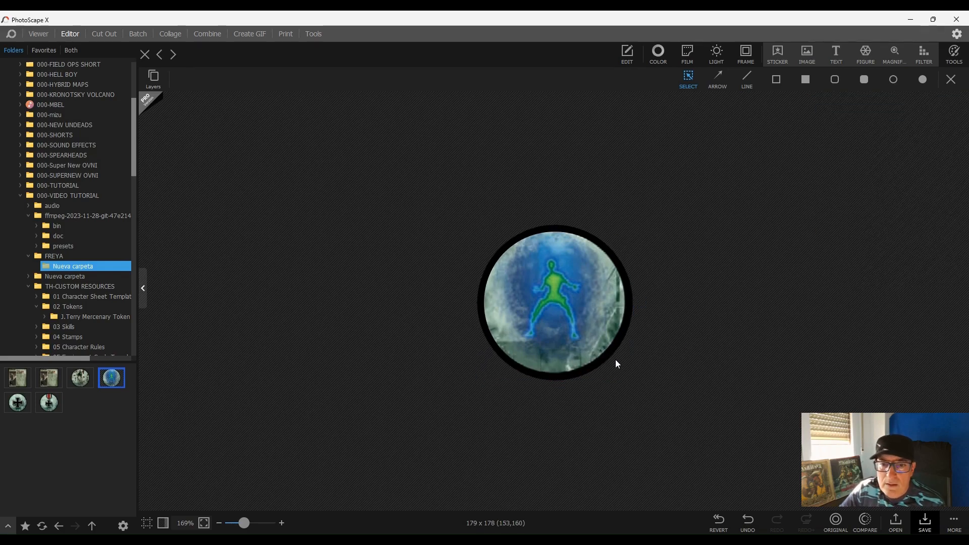
# Set the black ring's thickness to 20 and center the ring on the blue token.
pyautogui.click(584, 364)
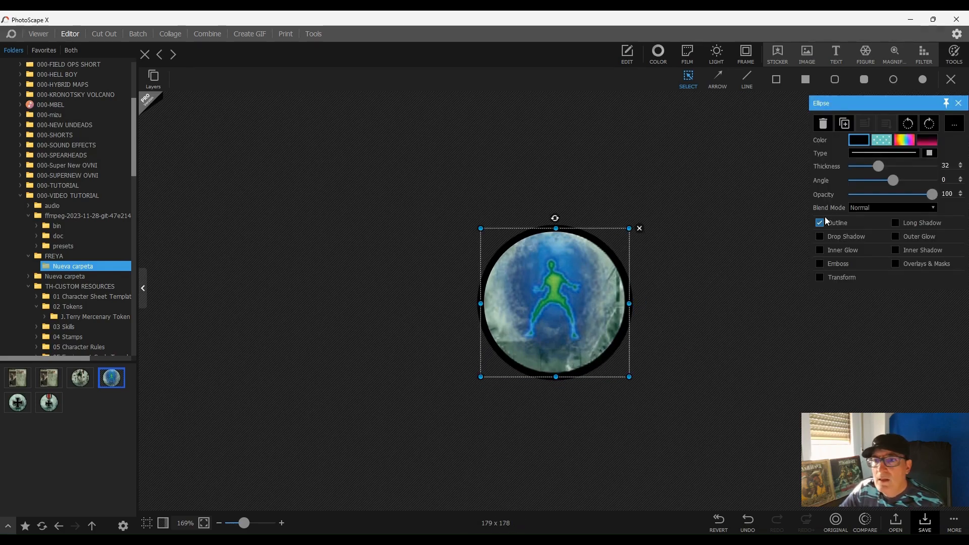
pyautogui.moveTo(878, 168); pyautogui.dragTo(869, 170)
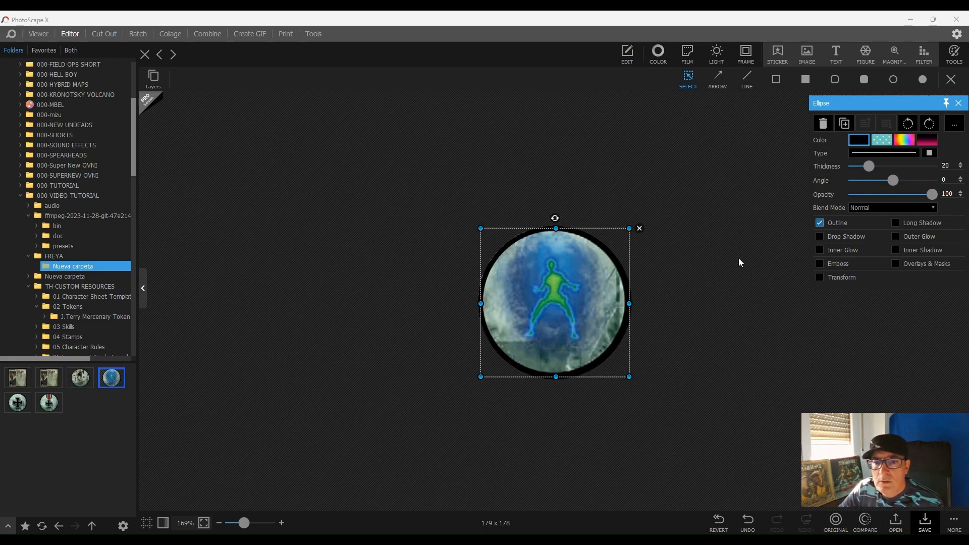
pyautogui.moveTo(597, 359); pyautogui.dragTo(596, 357)
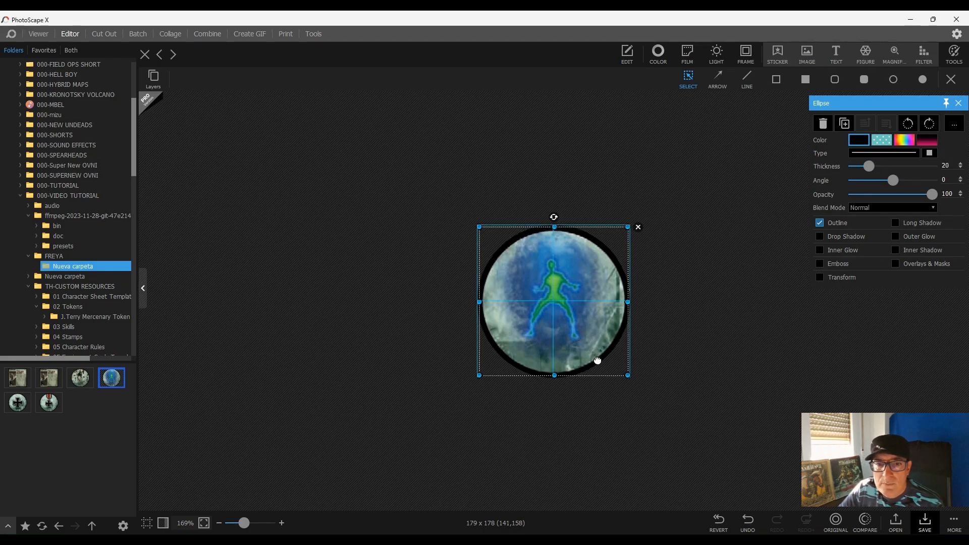
pyautogui.click(662, 351)
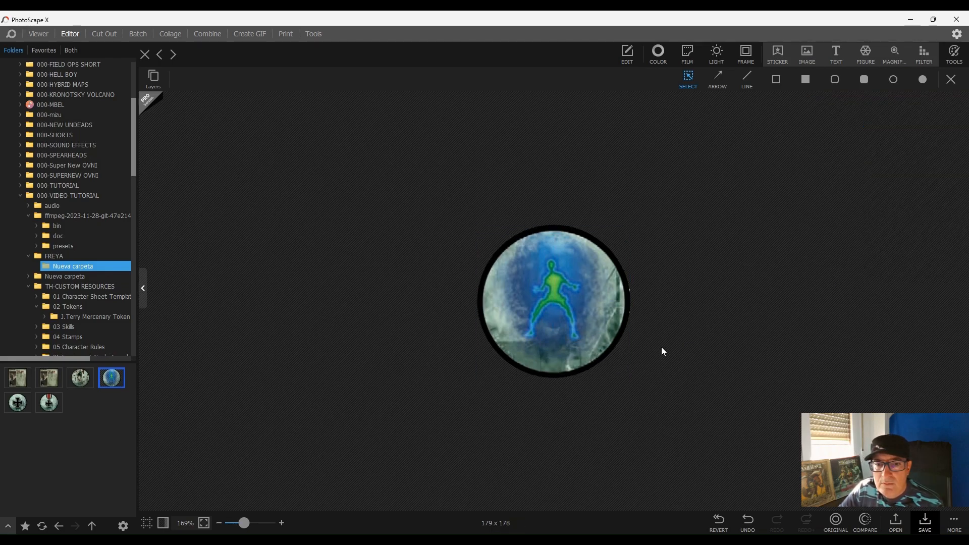
# Fine-tune the black ring around the blue token by setting its thickness to 21.
pyautogui.click(627, 301)
pyautogui.moveTo(628, 302); pyautogui.dragTo(630, 301)
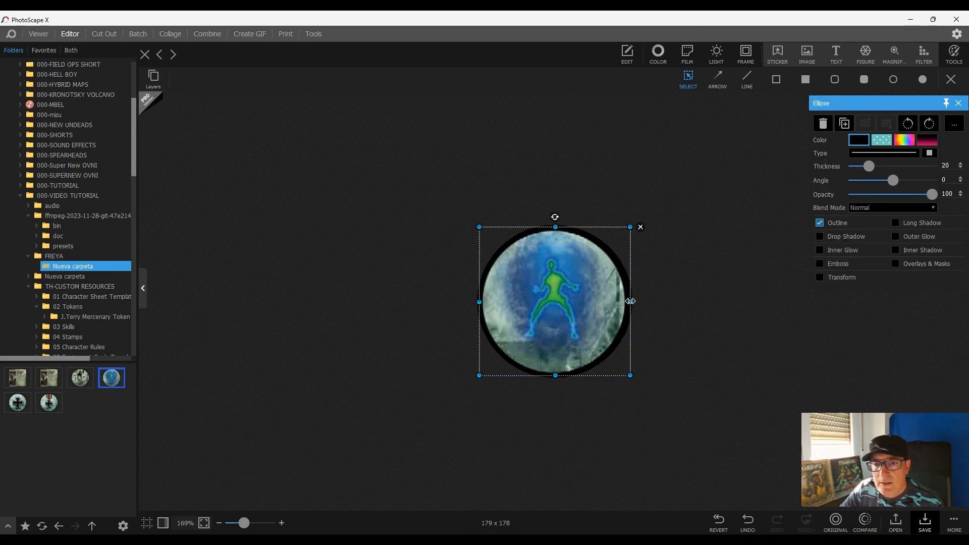
pyautogui.click(659, 322)
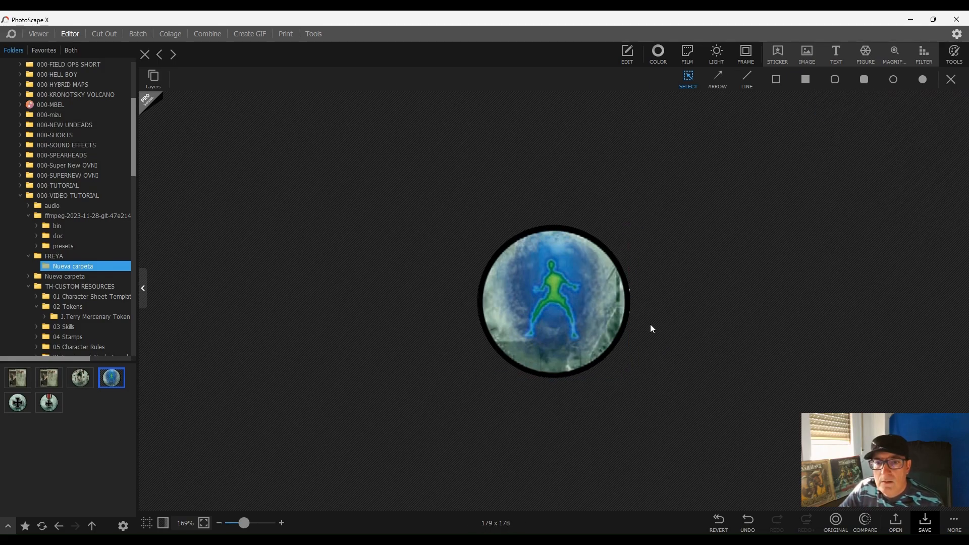
pyautogui.click(593, 359)
pyautogui.click(960, 164)
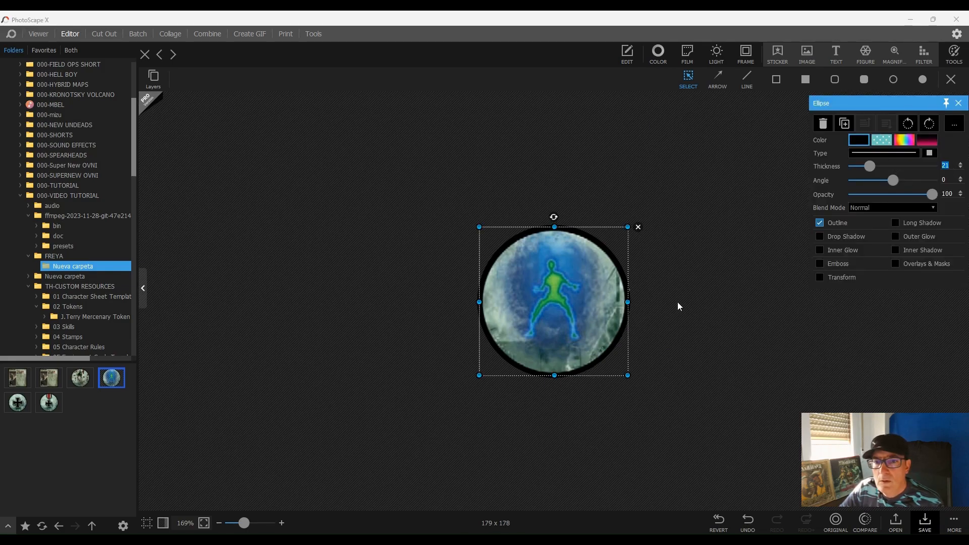
pyautogui.click(664, 337)
# Start saving the blue token as a new file in the FREYA folder, without enlarging it for outside objects.
pyautogui.click(925, 523)
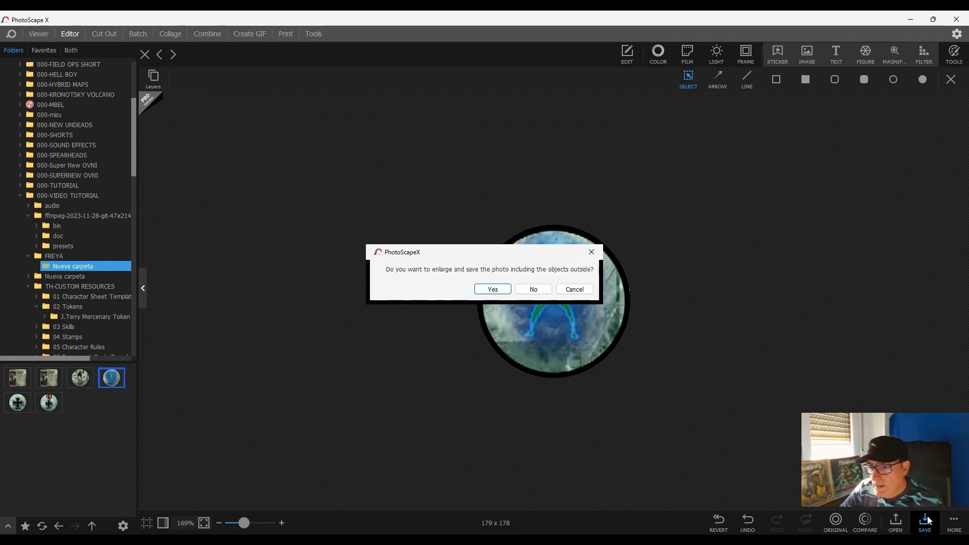
pyautogui.click(533, 289)
pyautogui.click(388, 220)
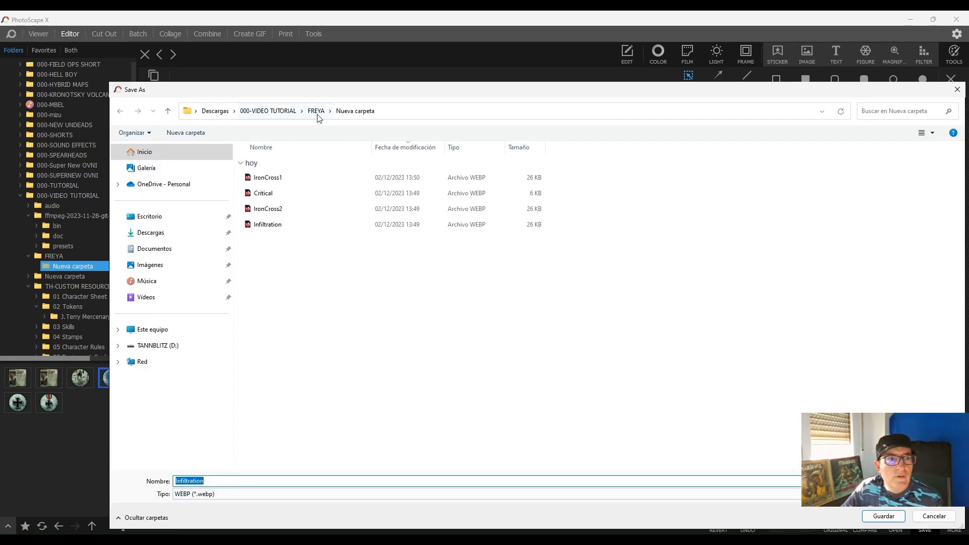
pyautogui.click(318, 111)
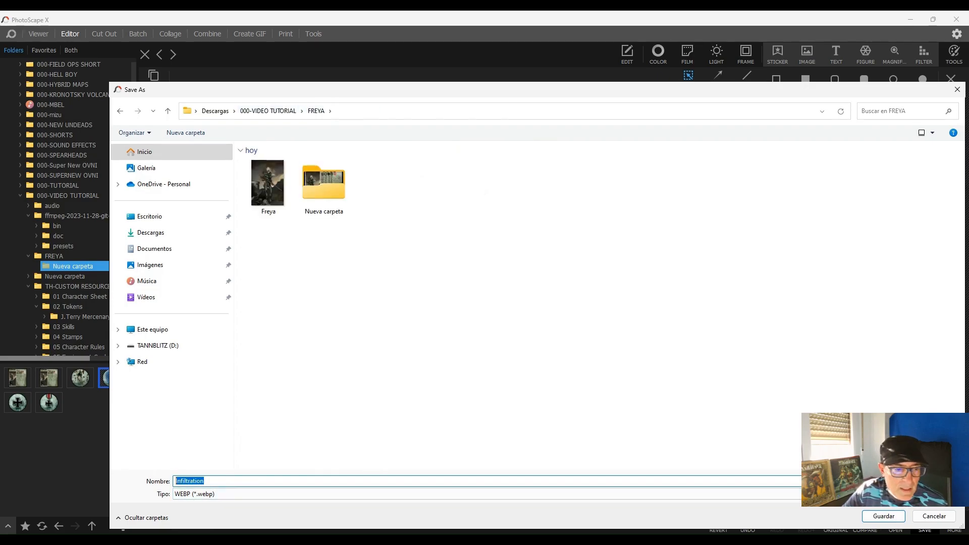
# Choose PNG as the file type and save the token as 03 Infiltration.
pyautogui.click(208, 494)
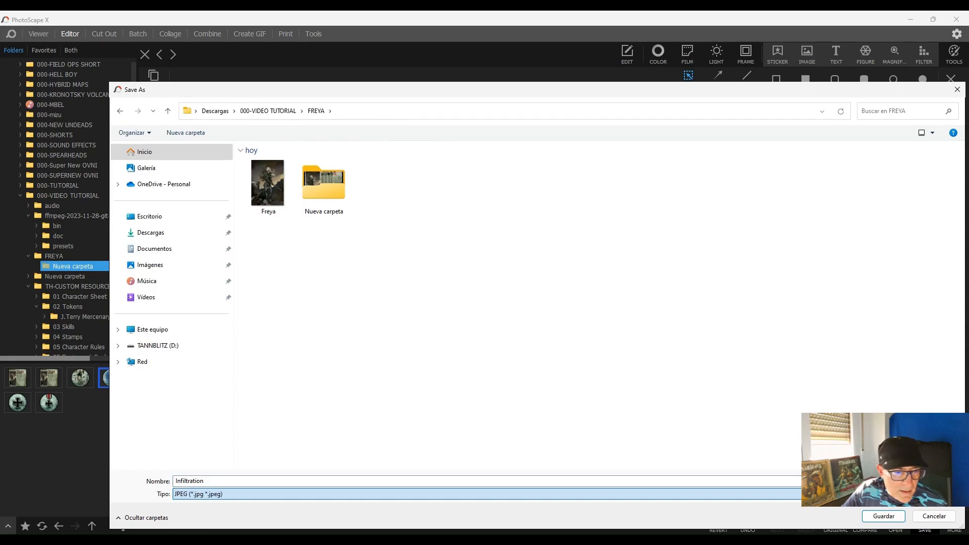
pyautogui.click(208, 505)
pyautogui.click(208, 480)
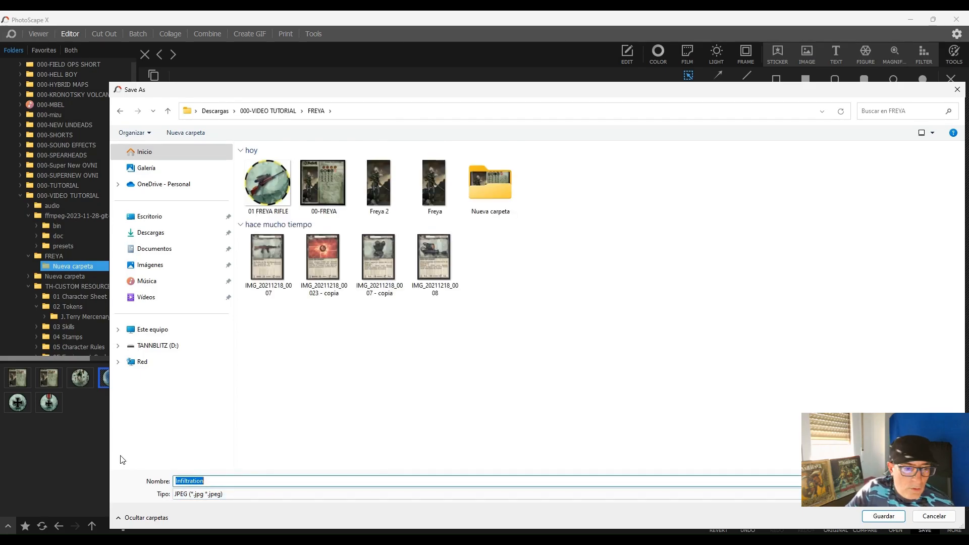
pyautogui.click(950, 494)
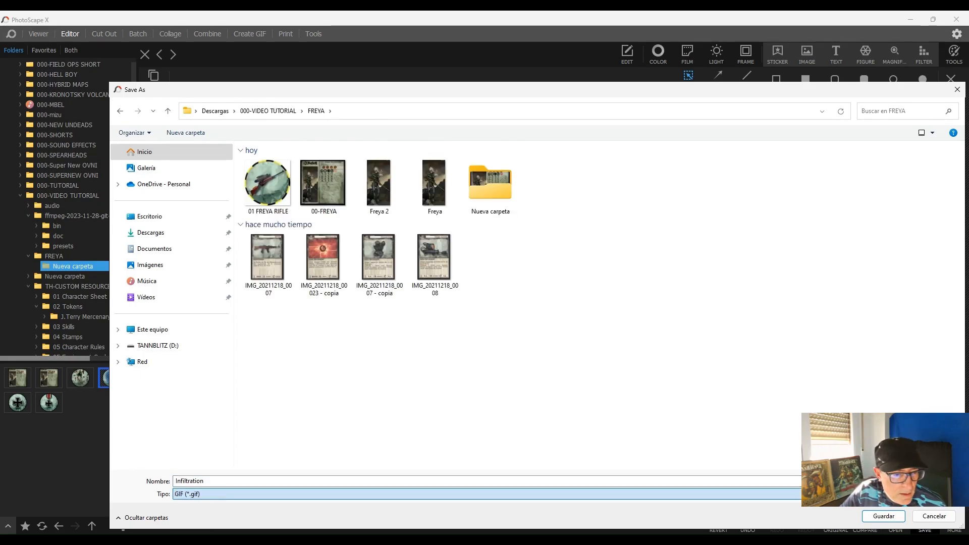
pyautogui.click(231, 510)
pyautogui.click(191, 481)
pyautogui.click(177, 480)
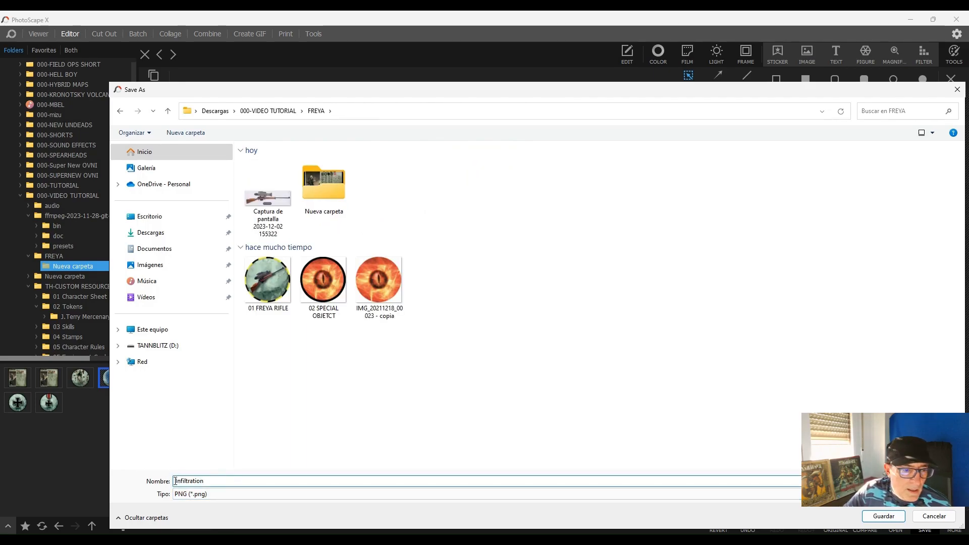
pyautogui.write('03')
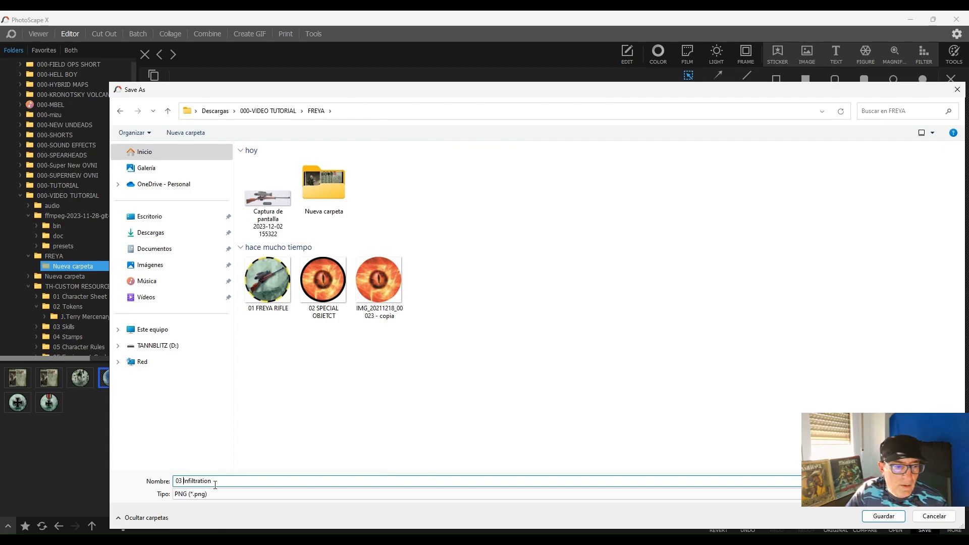
pyautogui.press('Return')
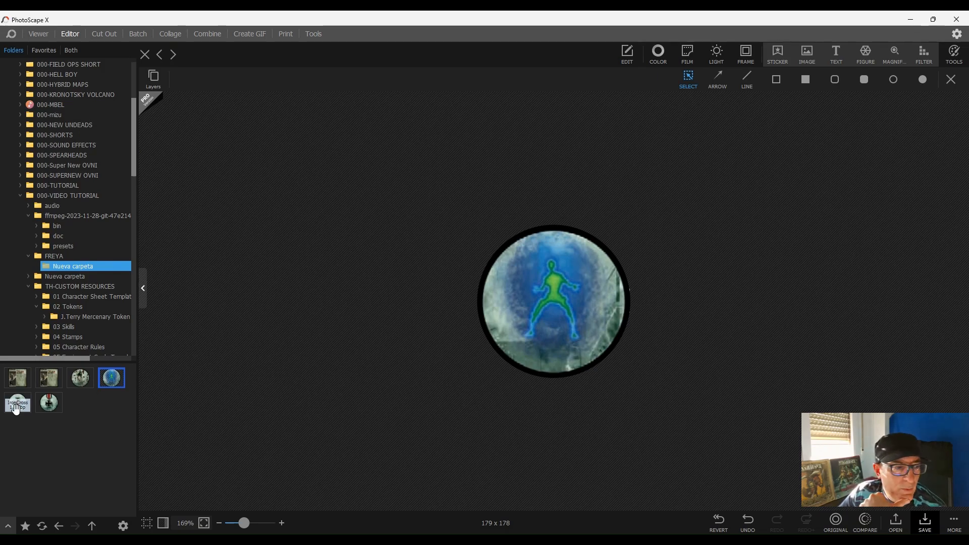
# Place the IronCross1 image from Nueva carpeta on the canvas, centered over the blue token.
pyautogui.moveTo(16, 408); pyautogui.dragTo(497, 279)
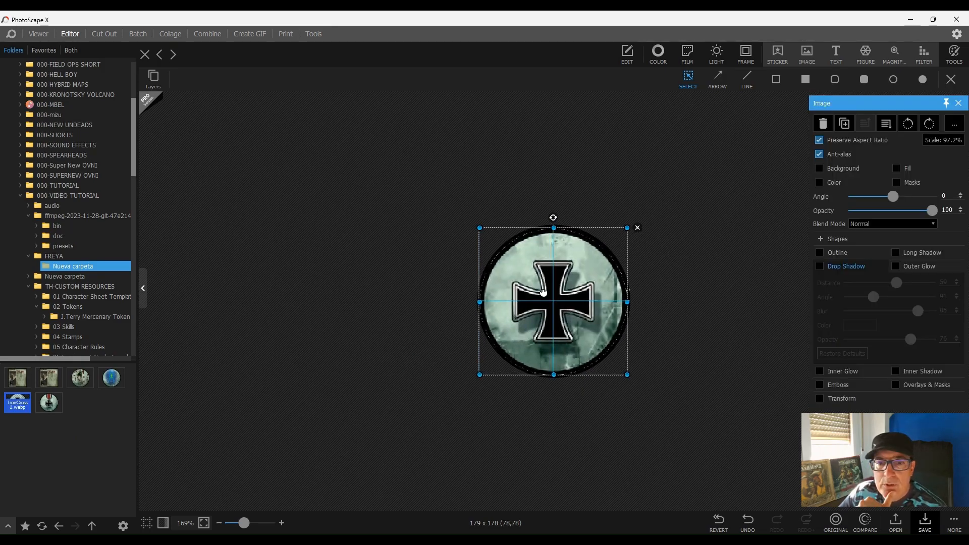
pyautogui.click(601, 243)
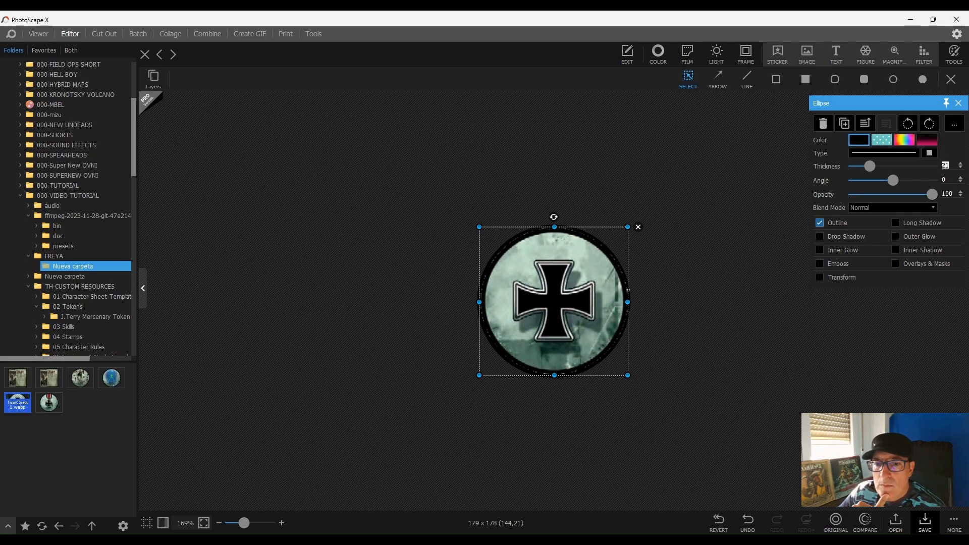
pyautogui.click(527, 236)
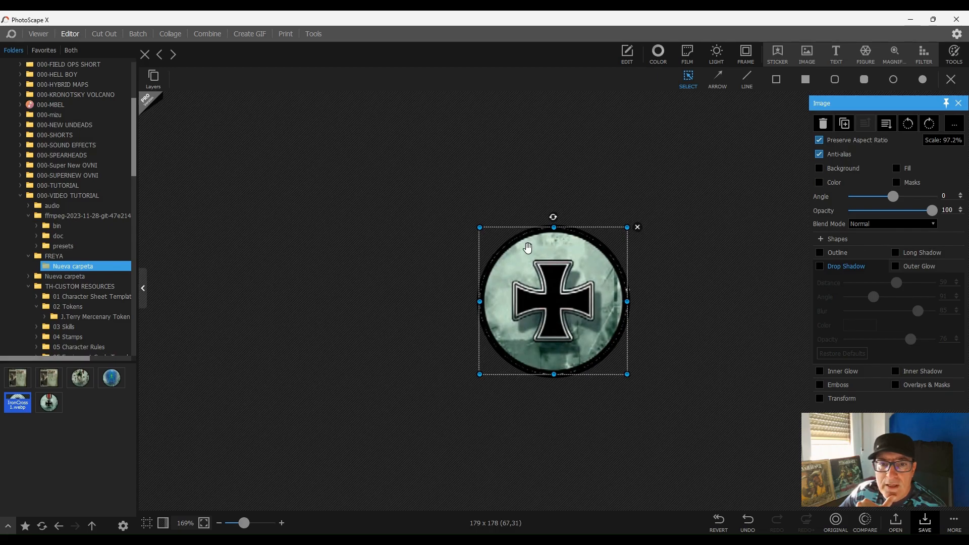
# Align the black ring with the Iron Cross image and bring the ring to the front.
pyautogui.moveTo(551, 257); pyautogui.dragTo(538, 294)
pyautogui.click(586, 242)
pyautogui.moveTo(586, 243)
pyautogui.mouseDown()
pyautogui.moveTo(580, 230)
pyautogui.moveTo(585, 237)
pyautogui.mouseUp()
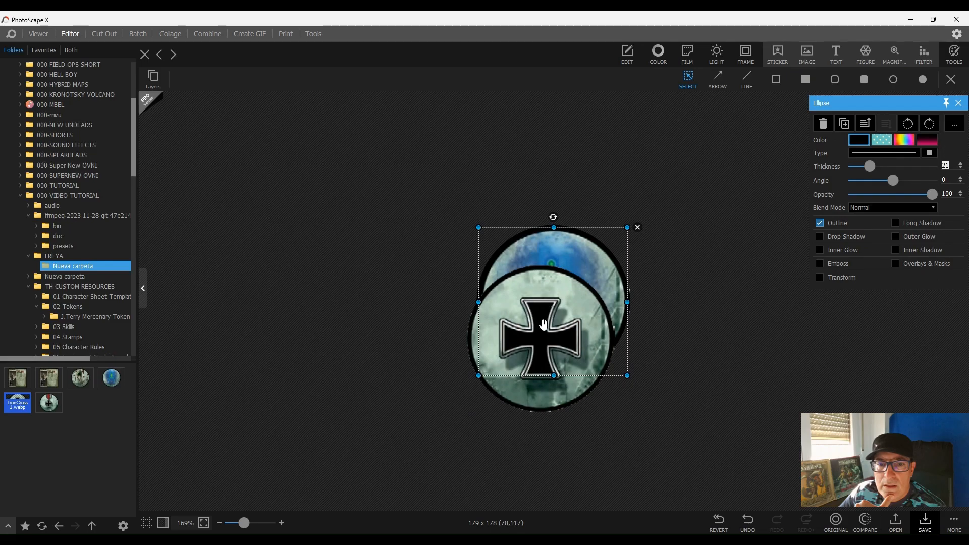
pyautogui.moveTo(540, 330); pyautogui.dragTo(554, 293)
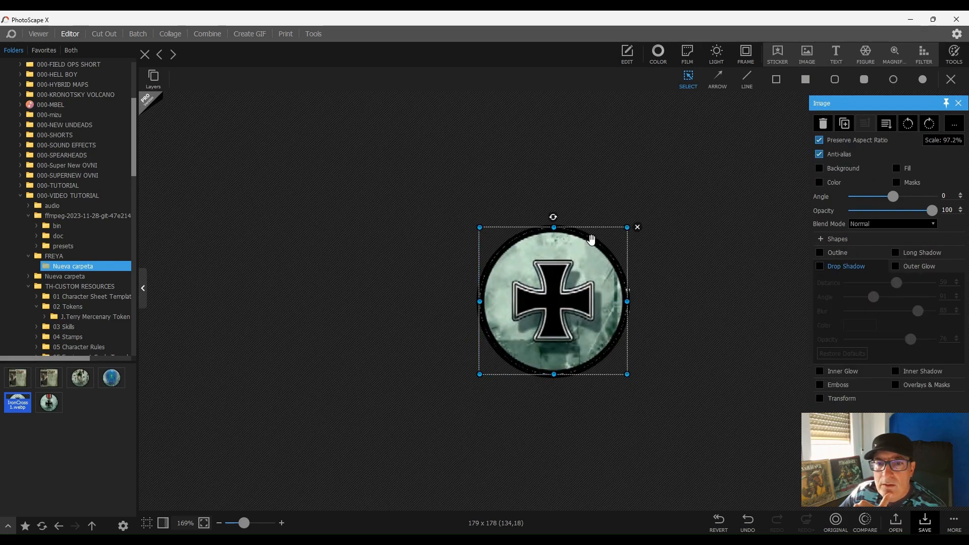
pyautogui.click(587, 234)
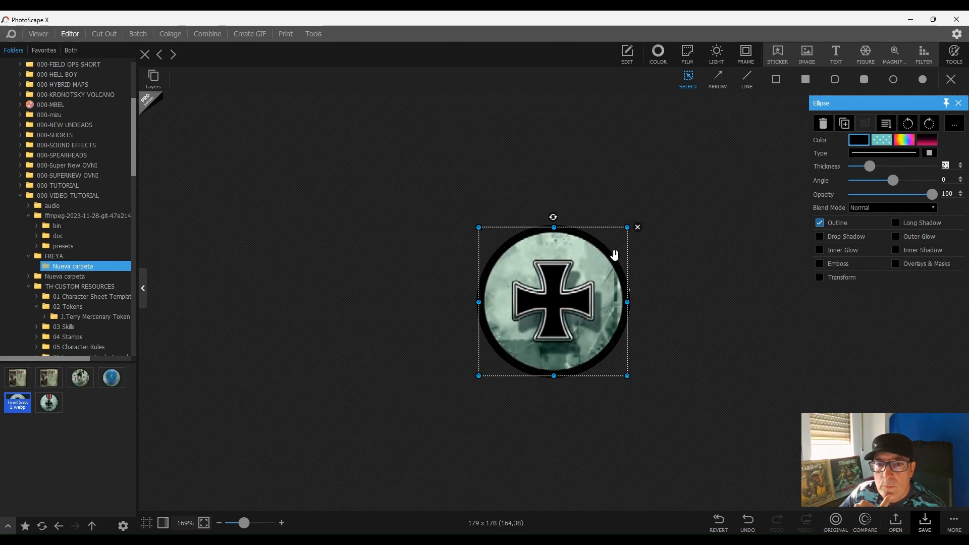
pyautogui.click(673, 286)
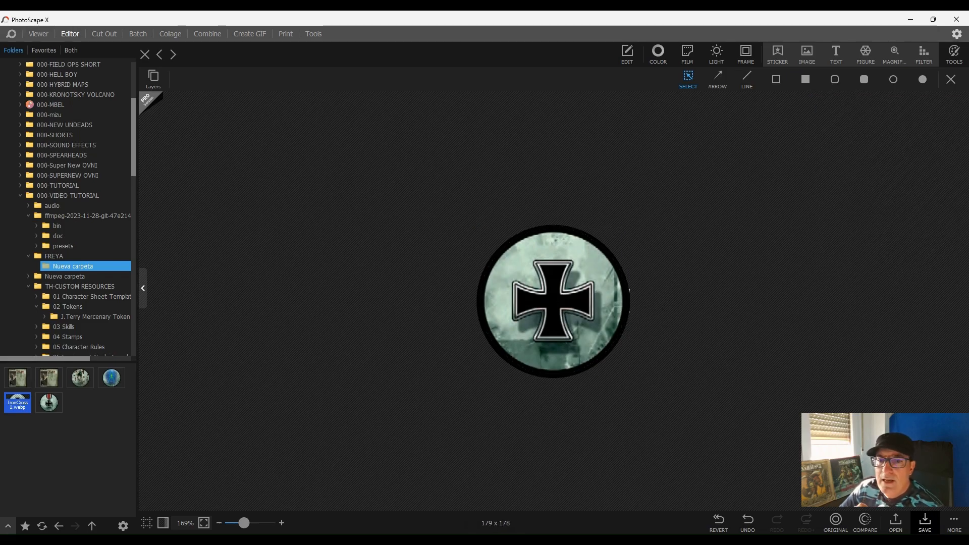
# Save the Iron Cross token without enlarging it as a new PNG in FREYA, with a name beginning 04 OVERW.
pyautogui.click(920, 526)
pyautogui.click(533, 290)
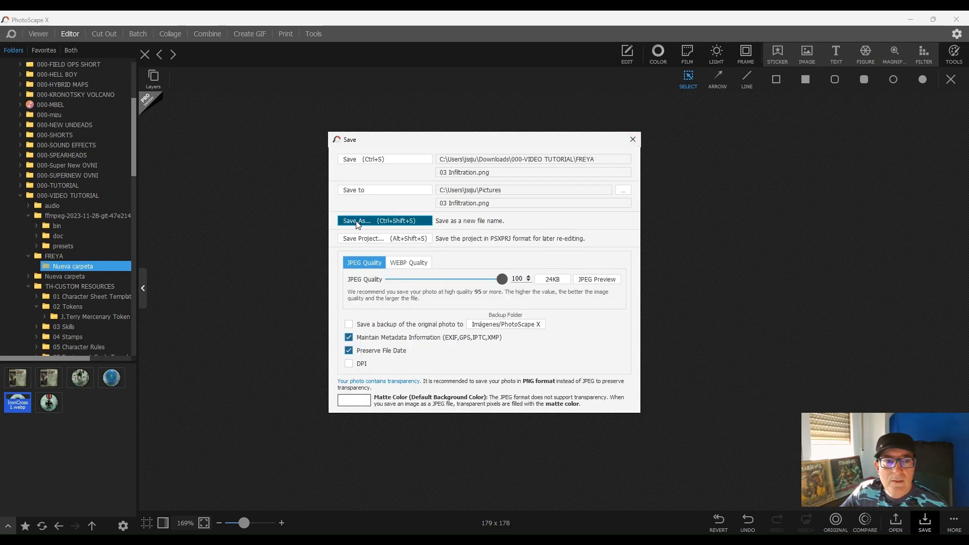
pyautogui.click(373, 221)
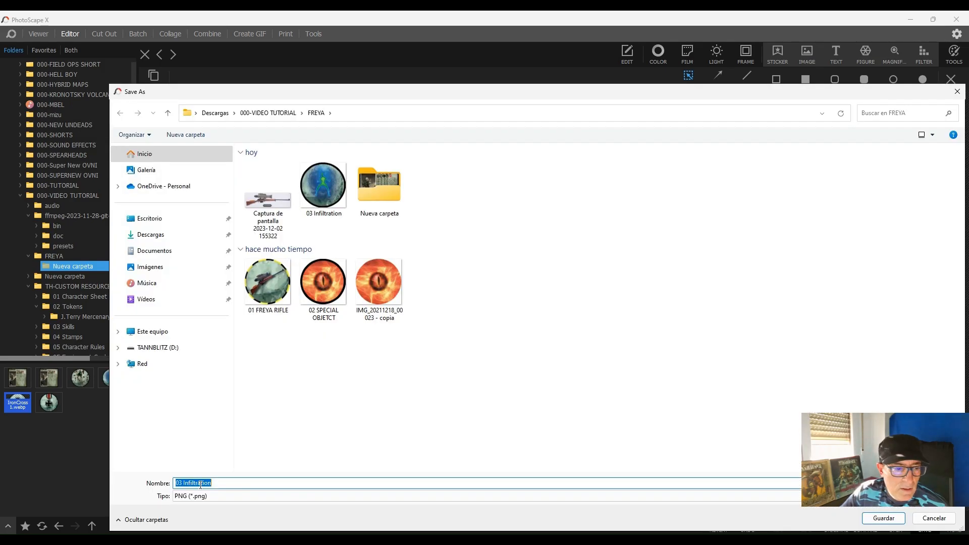
pyautogui.moveTo(182, 483); pyautogui.dragTo(259, 482)
pyautogui.press('BackSpace')
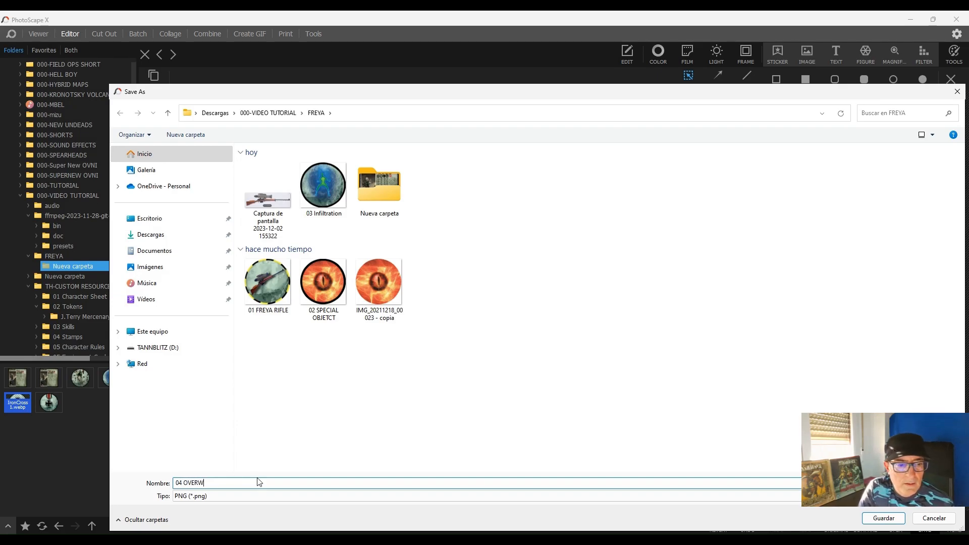
pyautogui.press('Return')
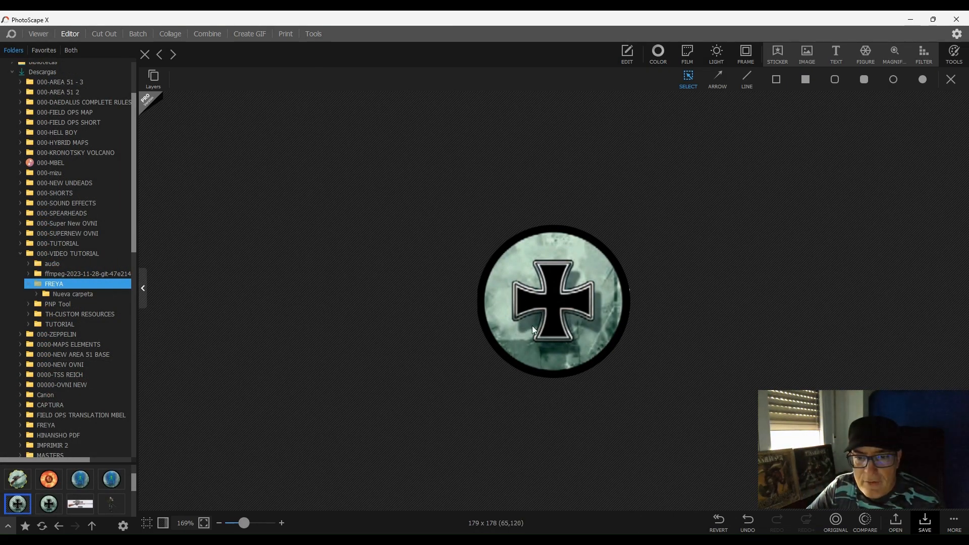
# Save the Iron Cross token enlarged to include its outside objects, replacing 04 OVERWATCH 2.png in FREYA.
pyautogui.click(595, 360)
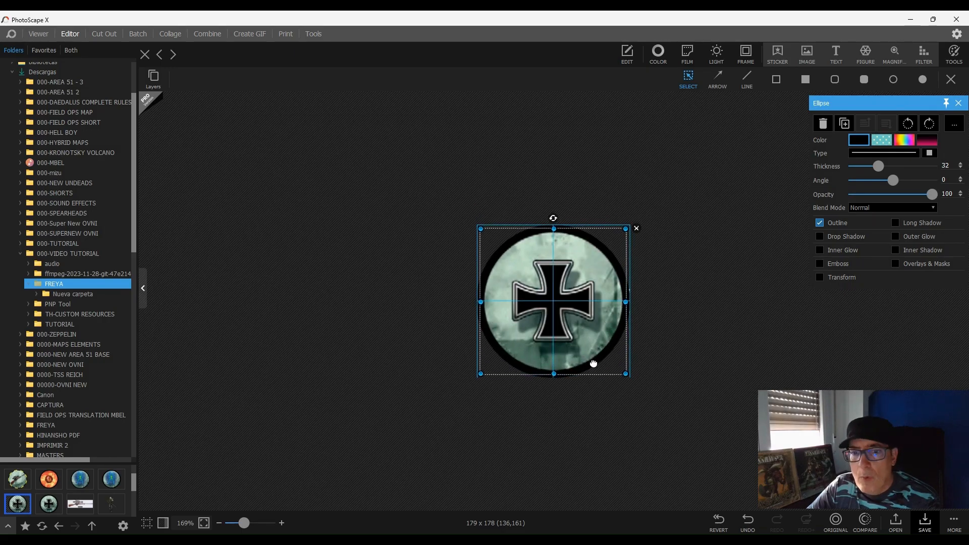
pyautogui.click(596, 393)
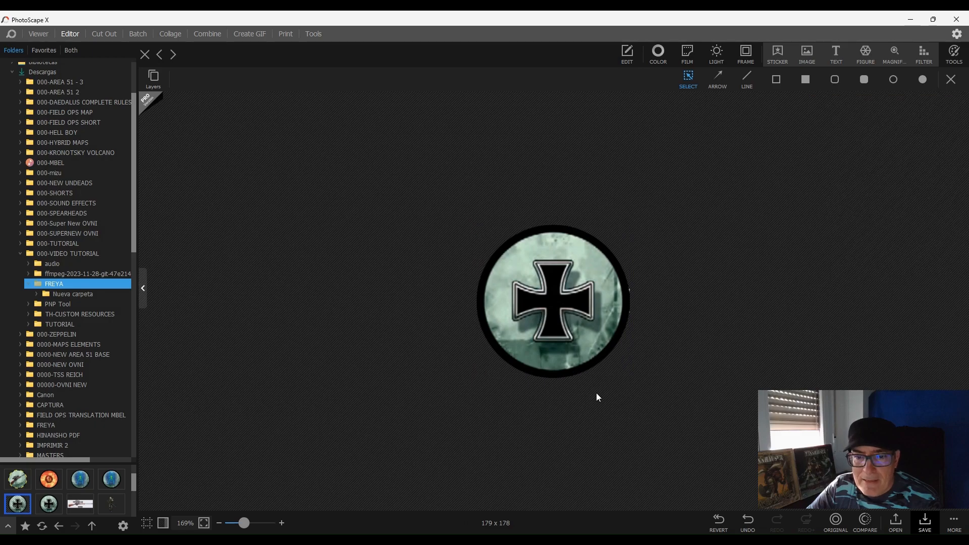
pyautogui.click(926, 522)
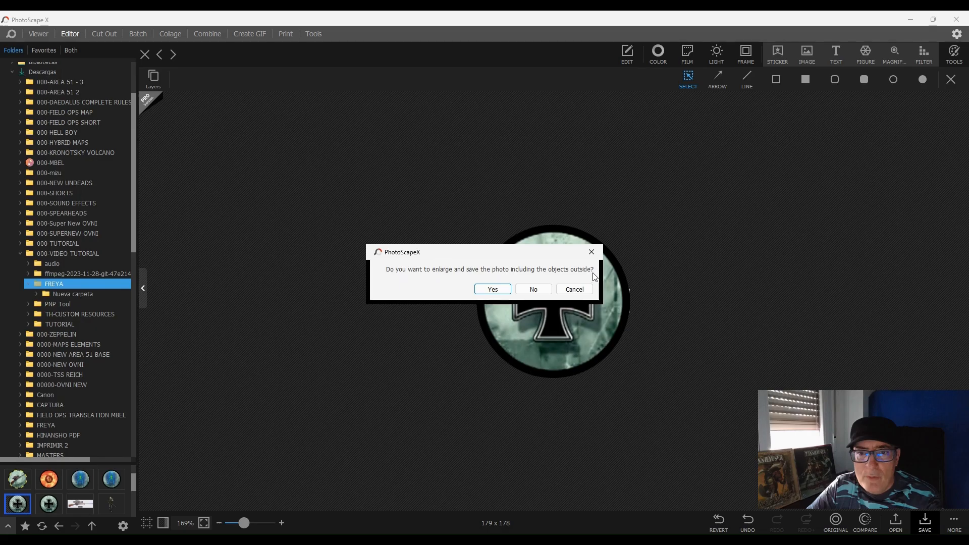
pyautogui.click(493, 289)
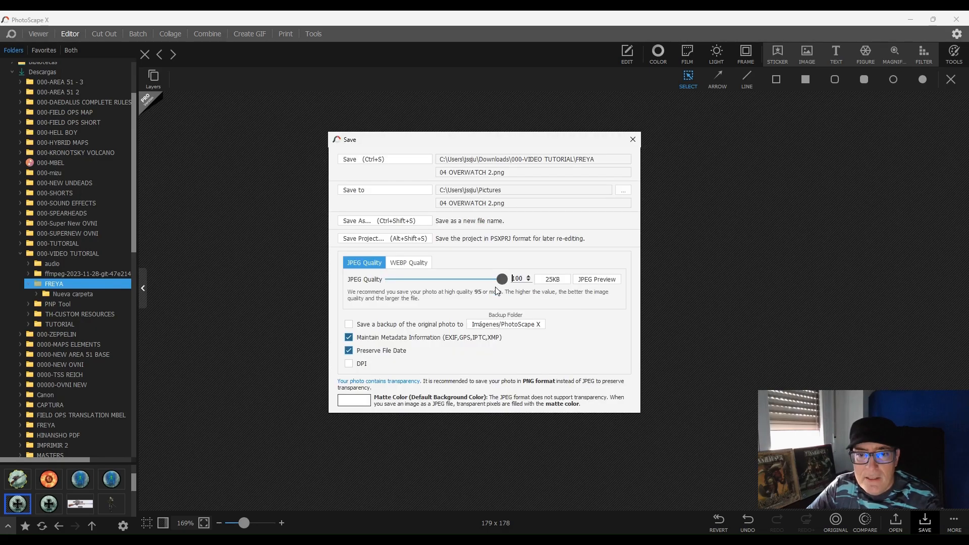
pyautogui.click(379, 223)
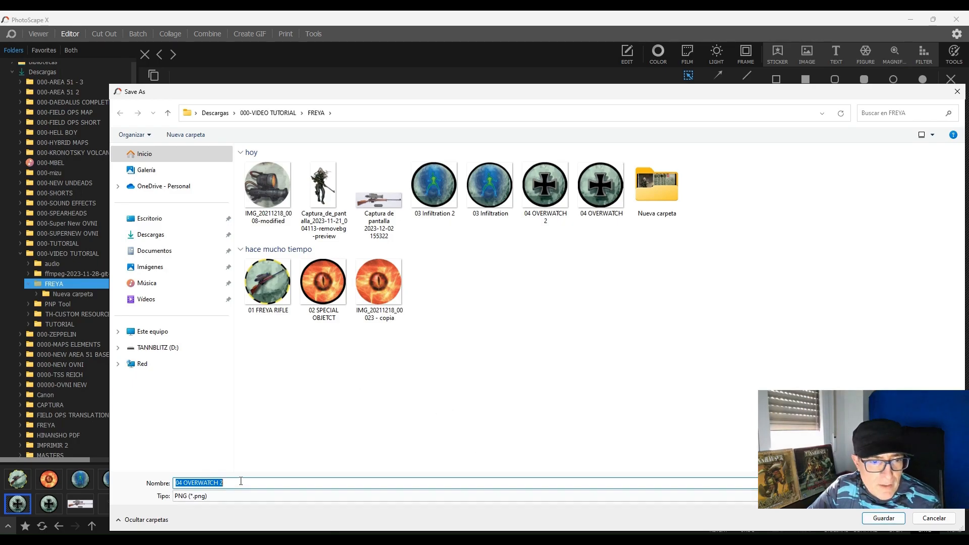
pyautogui.click(883, 519)
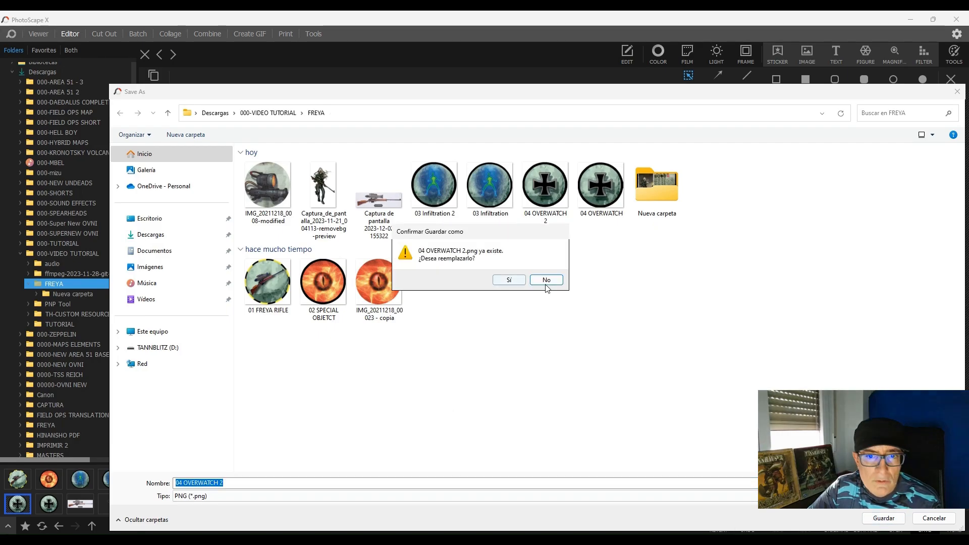
pyautogui.click(509, 282)
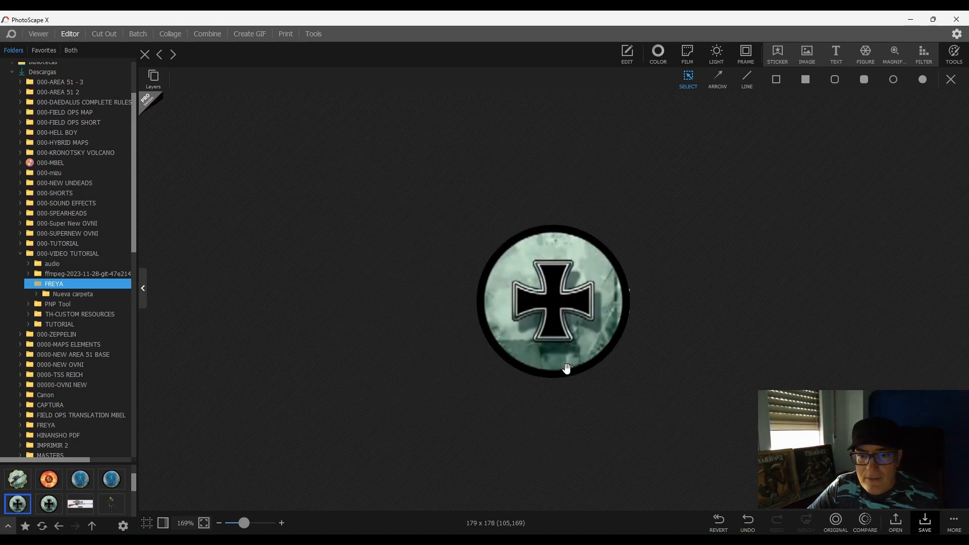
# Move the black ring up off the Iron Cross token, then shift it back down toward the image.
pyautogui.click(568, 371)
pyautogui.moveTo(568, 371); pyautogui.dragTo(568, 333)
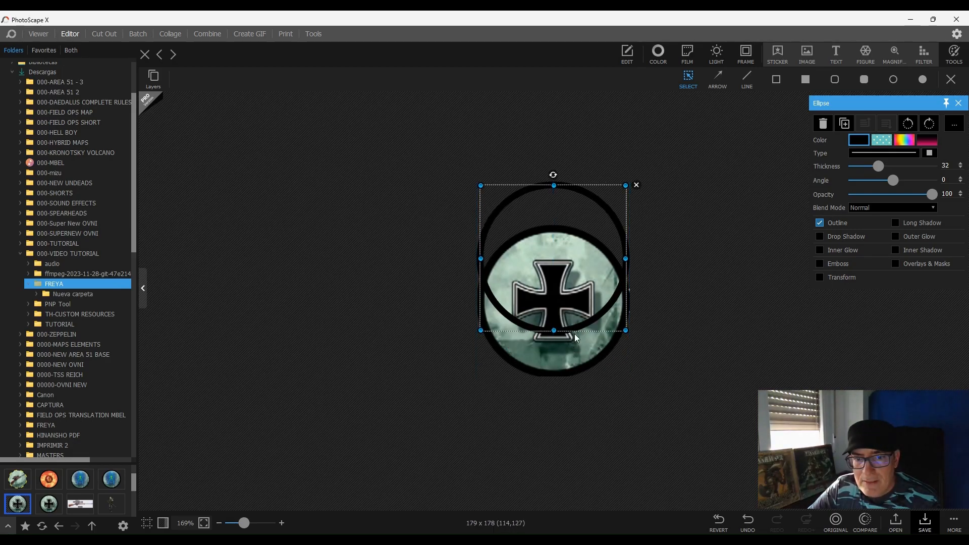
pyautogui.moveTo(575, 328); pyautogui.dragTo(569, 356)
# View the two saved blue Infiltration tokens from the FREYA folder, examining the first one enlarged.
pyautogui.click(80, 480)
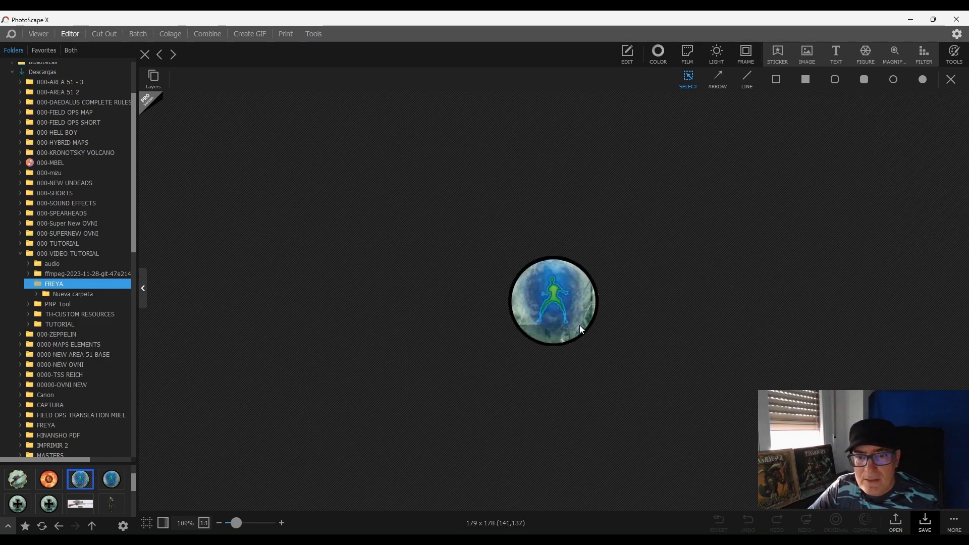
pyautogui.scroll(3, 590, 318)
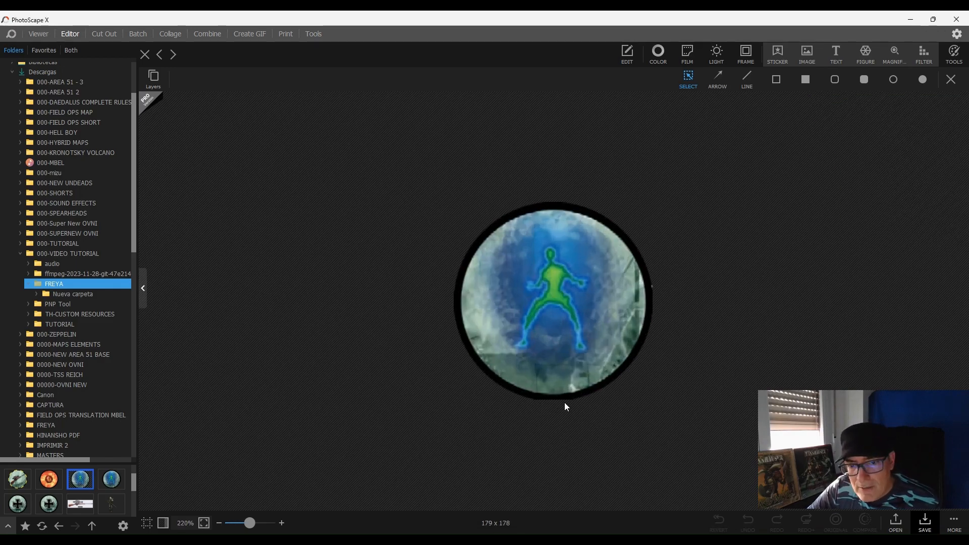
pyautogui.click(111, 479)
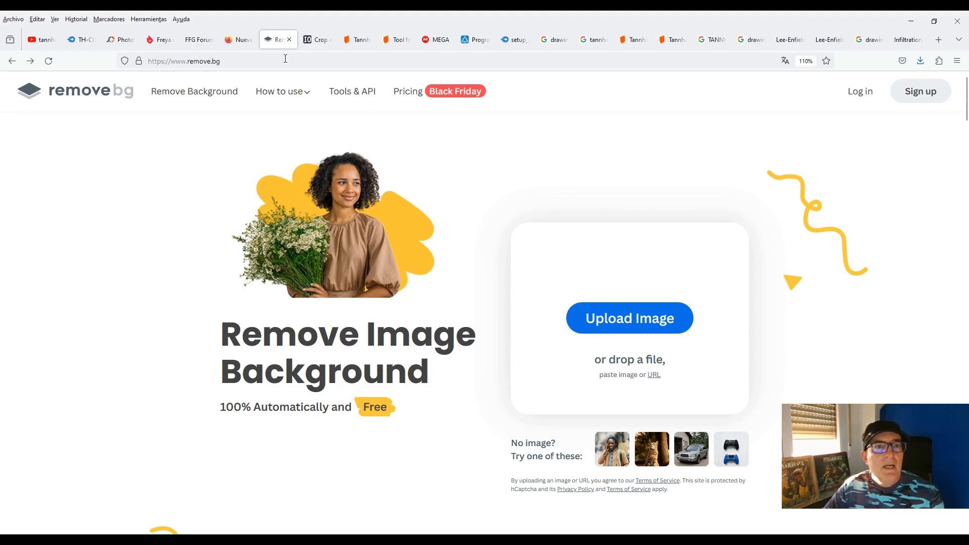
pyautogui.click(627, 317)
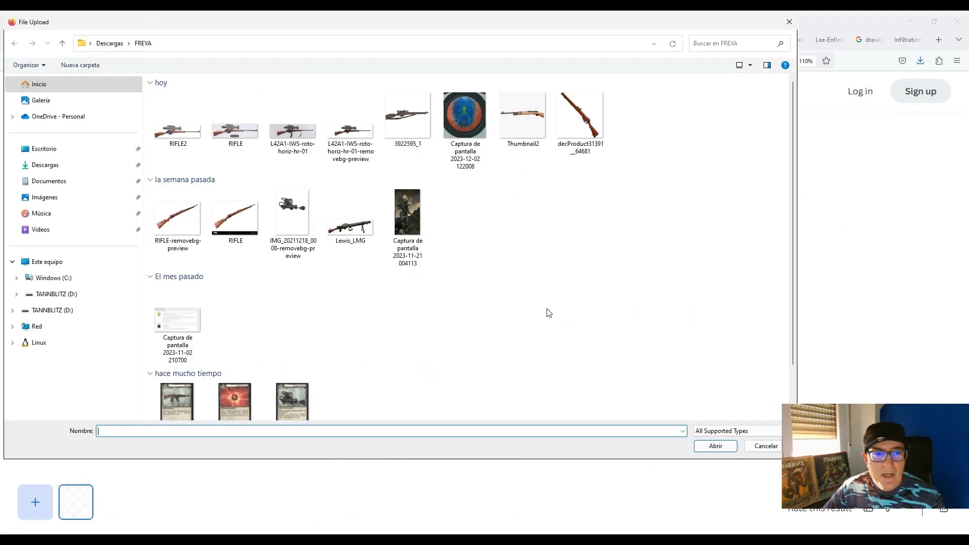
pyautogui.doubleClick(408, 217)
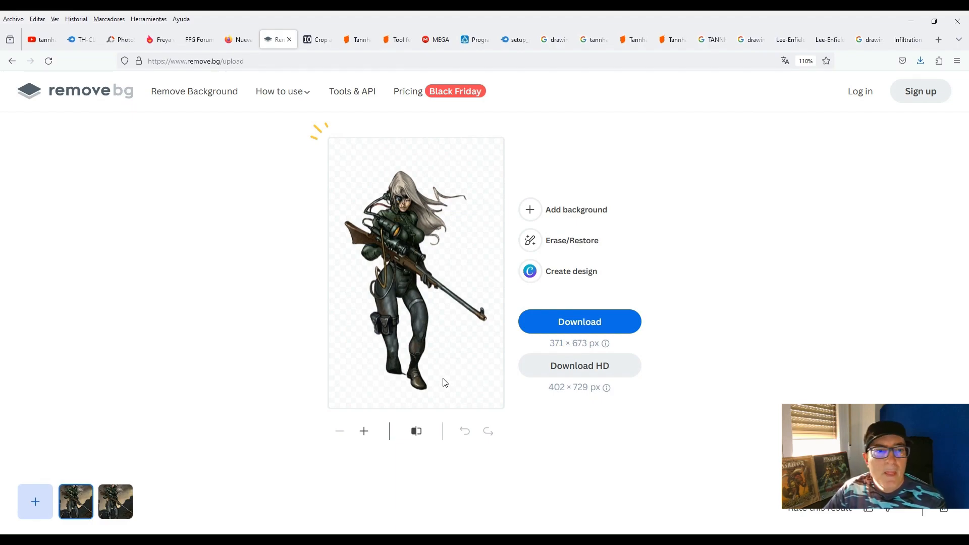
pyautogui.click(588, 327)
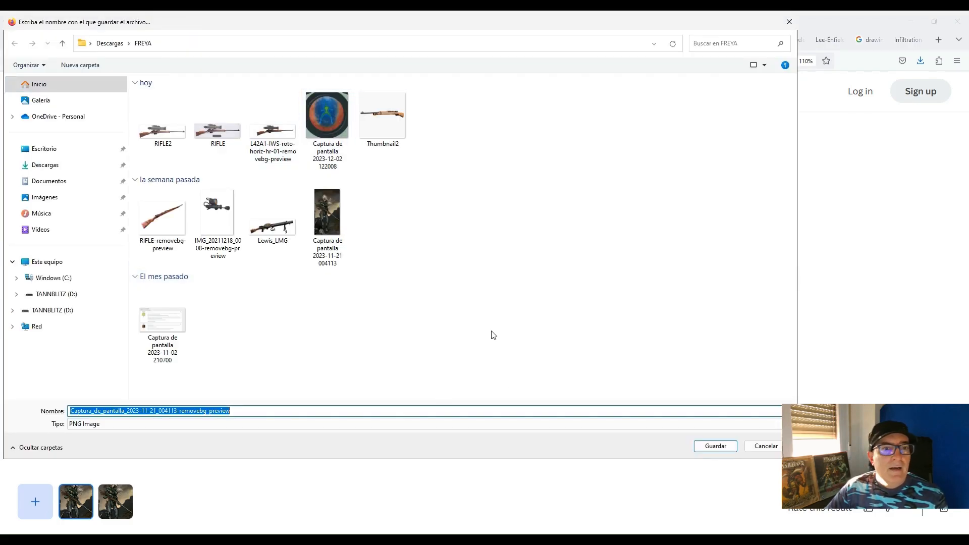
pyautogui.click(45, 164)
pyautogui.doubleClick(177, 99)
pyautogui.doubleClick(151, 109)
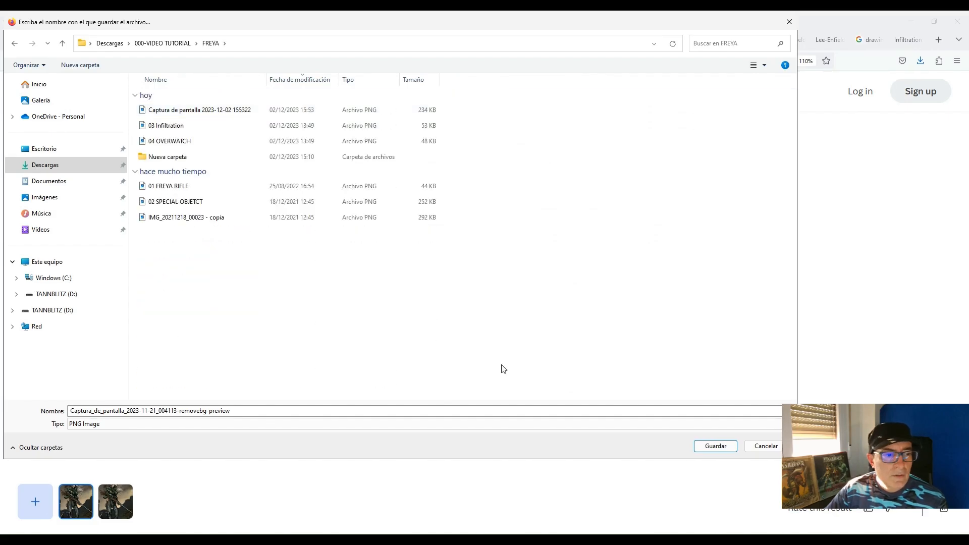
pyautogui.click(715, 446)
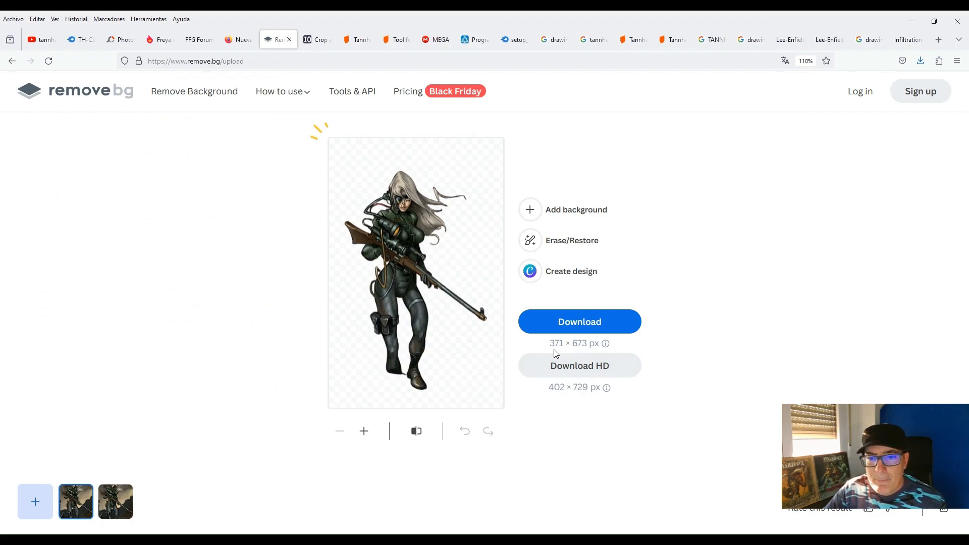
# Check the HD download option for the character cutout and dismiss the sign-up offer.
pyautogui.moveTo(579, 351)
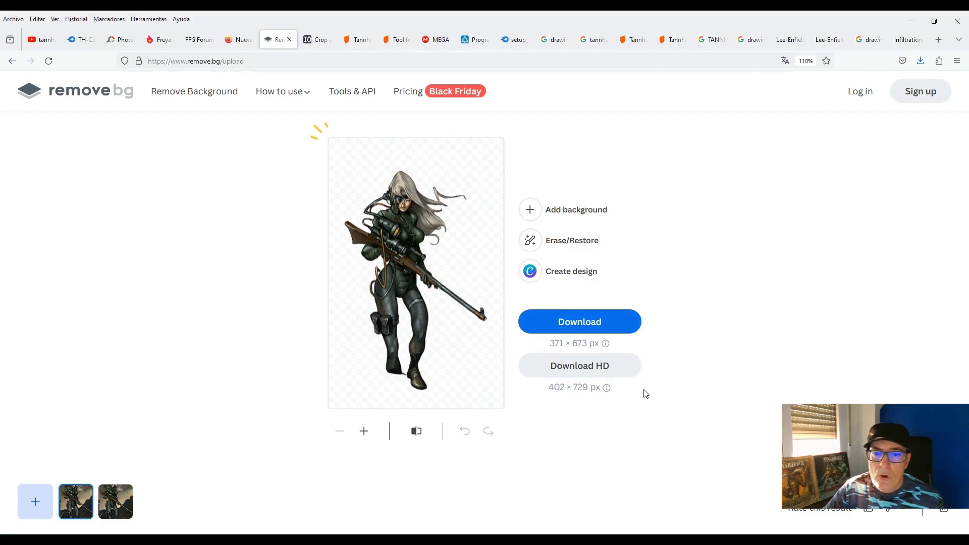
pyautogui.click(580, 365)
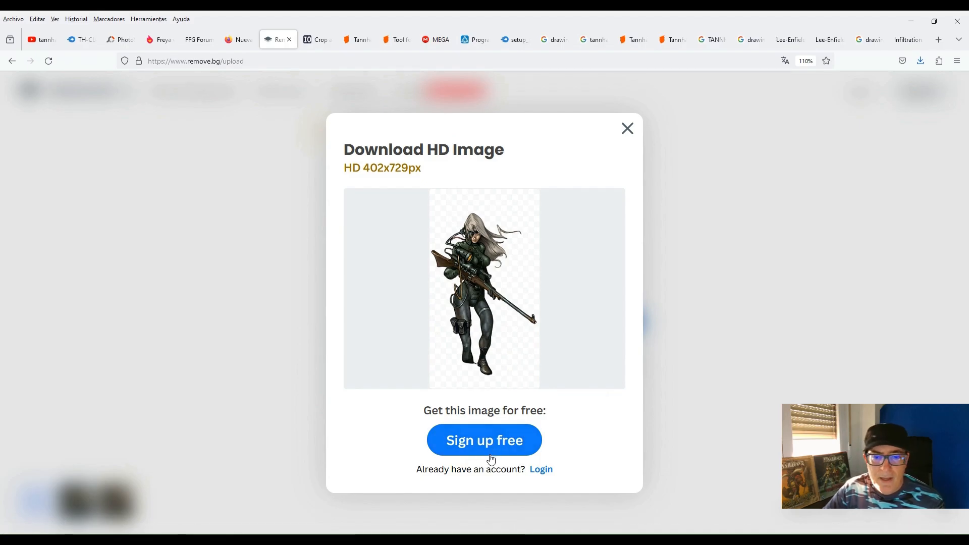
pyautogui.click(627, 129)
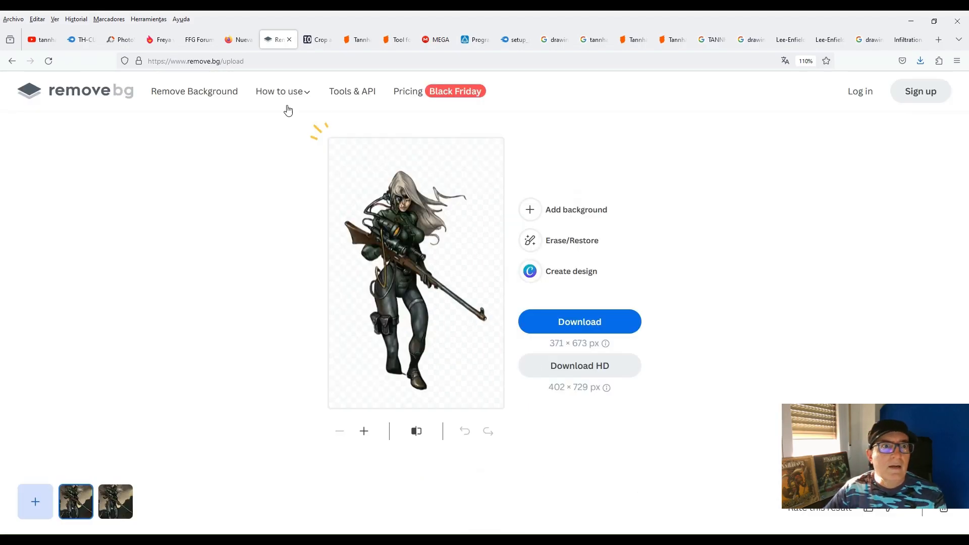
# Switch to the imageonline.co circle cropper and upload the Vampir system card image IMG_20211218_0008.
pyautogui.click(317, 41)
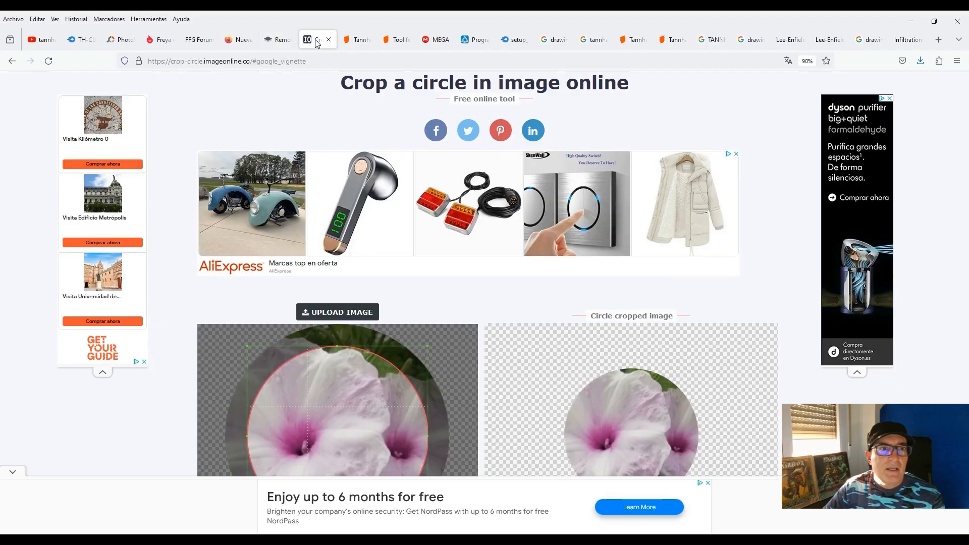
pyautogui.click(343, 311)
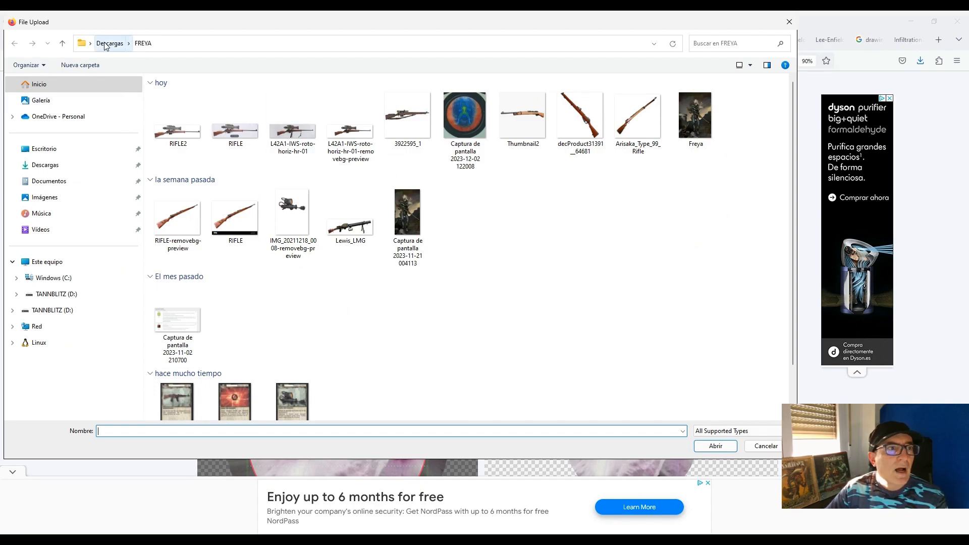
pyautogui.scroll(-1, 338, 226)
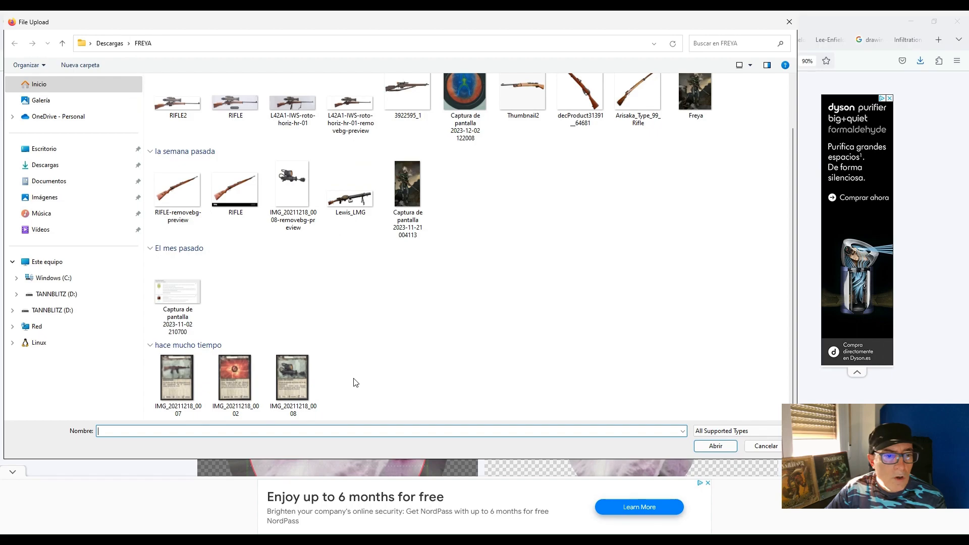
pyautogui.doubleClick(297, 382)
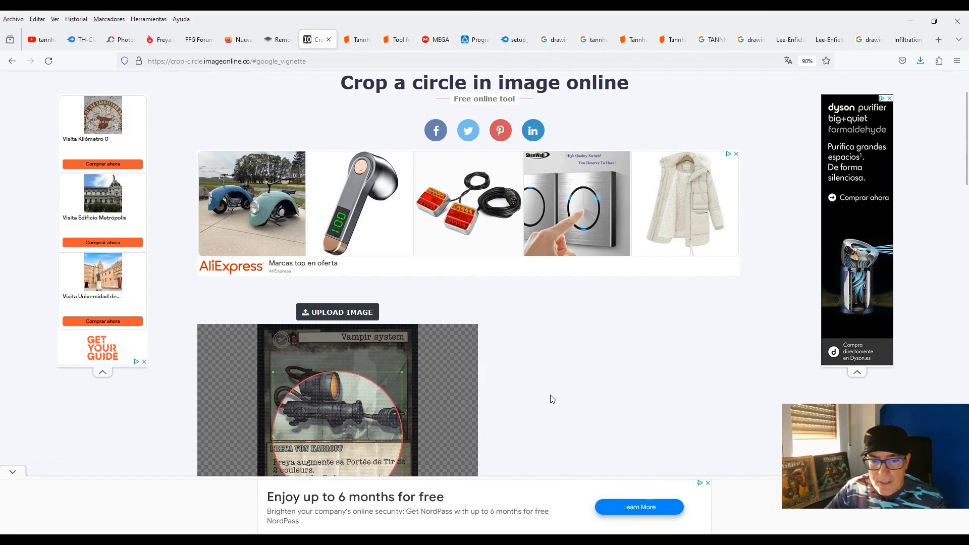
# Shrink and position the crop circle around the scope illustration on the Vampir system card.
pyautogui.scroll(-4, 505, 386)
pyautogui.scroll(1, 482, 369)
pyautogui.scroll(-1, 480, 363)
pyautogui.moveTo(301, 271); pyautogui.dragTo(298, 240)
pyautogui.moveTo(270, 197); pyautogui.dragTo(303, 229)
pyautogui.moveTo(353, 280); pyautogui.dragTo(324, 251)
pyautogui.moveTo(322, 298); pyautogui.dragTo(324, 269)
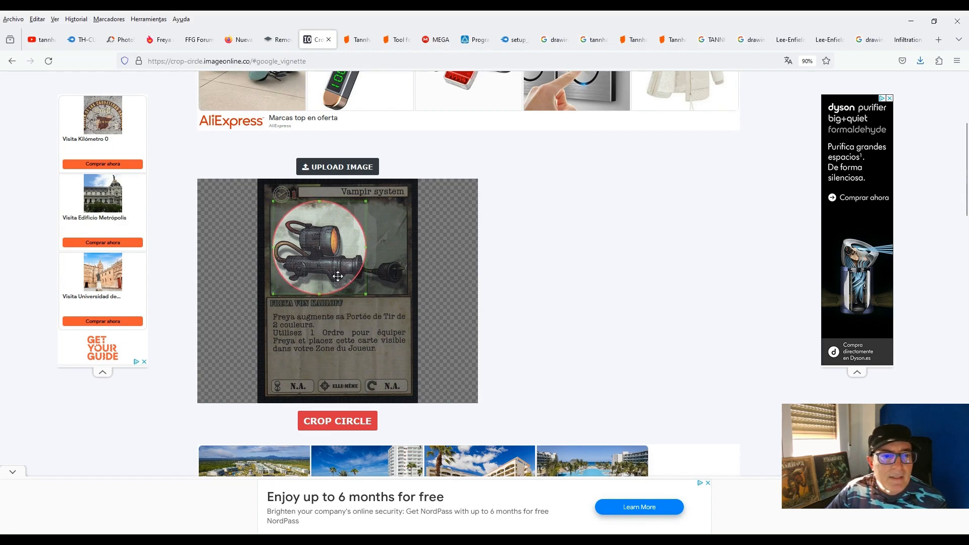
pyautogui.moveTo(330, 275); pyautogui.dragTo(332, 276)
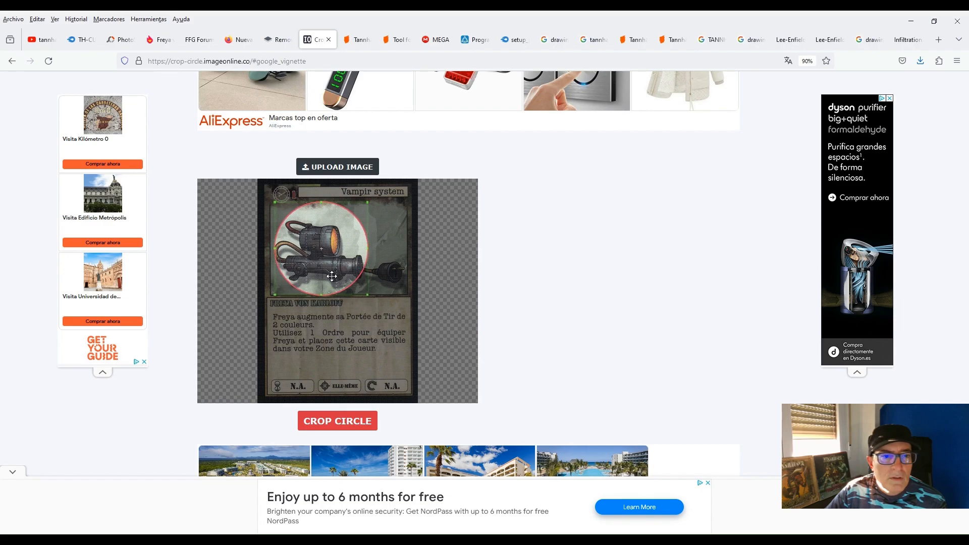
# Crop the scope illustration to the circle and save it as IMG_20211218_0008-modified in FREYA.
pyautogui.click(352, 427)
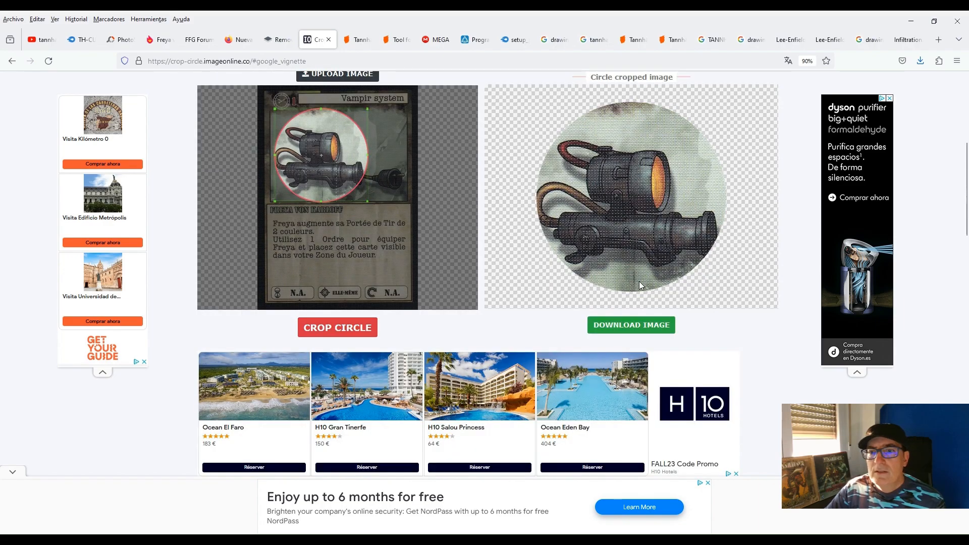
pyautogui.click(621, 326)
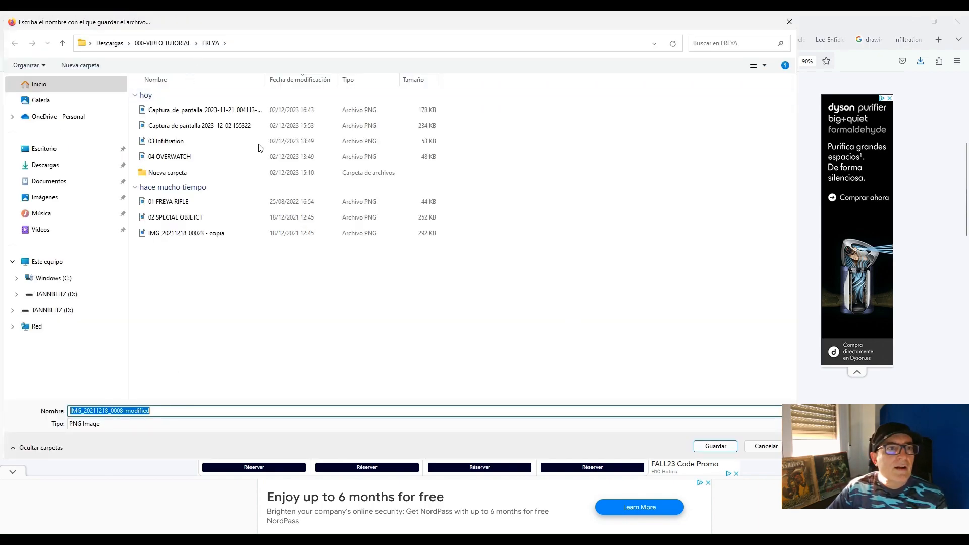
pyautogui.click(715, 446)
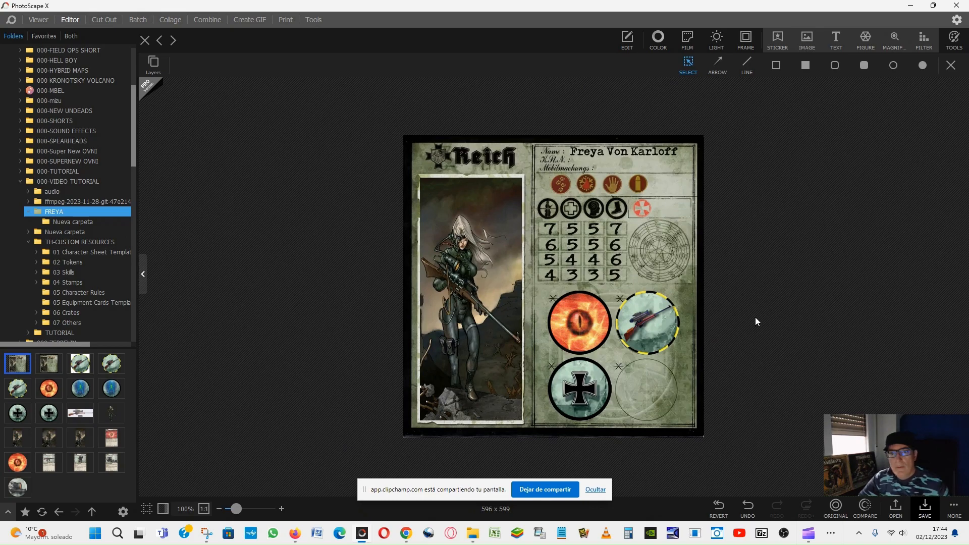
# In PhotoScape X, insert the blue Infiltration token on the Freya sheet and fit it into the empty lower-right circle at 67.8% scale.
pyautogui.scroll(3, 755, 318)
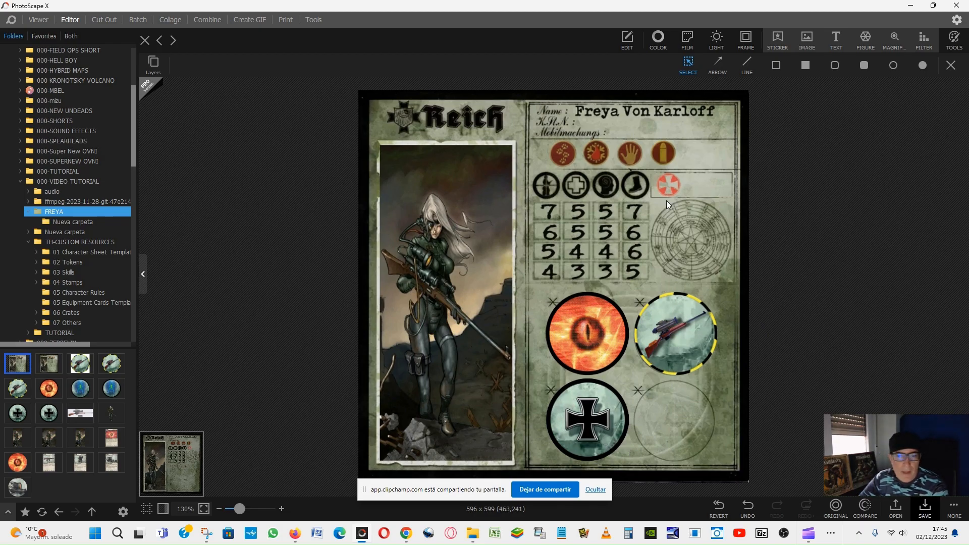
pyautogui.click(813, 44)
pyautogui.doubleClick(823, 169)
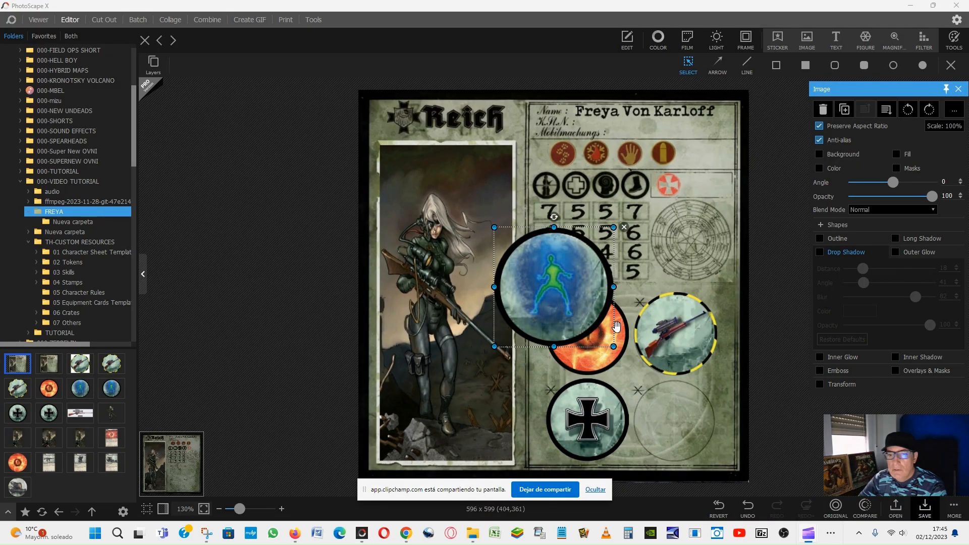
pyautogui.moveTo(617, 327); pyautogui.dragTo(739, 442)
pyautogui.moveTo(617, 341); pyautogui.dragTo(654, 379)
pyautogui.moveTo(701, 417); pyautogui.dragTo(680, 418)
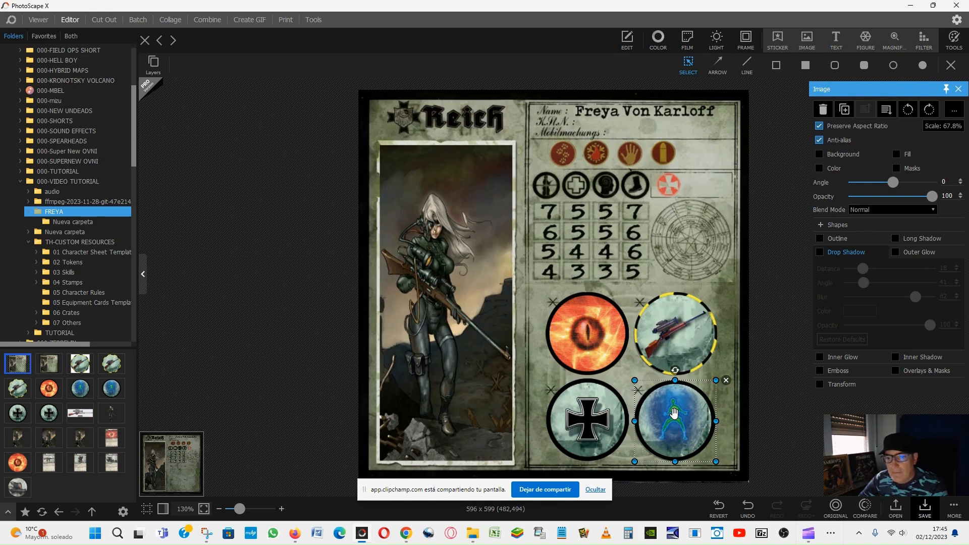
# Bring the iron cross token and the rifle token on the Freya sheet to the front.
pyautogui.rightClick(674, 414)
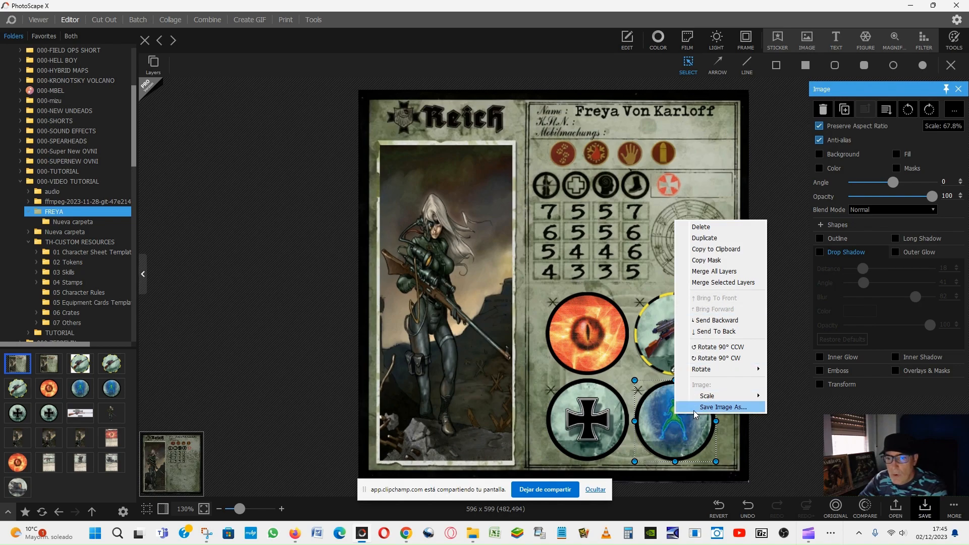
pyautogui.rightClick(583, 406)
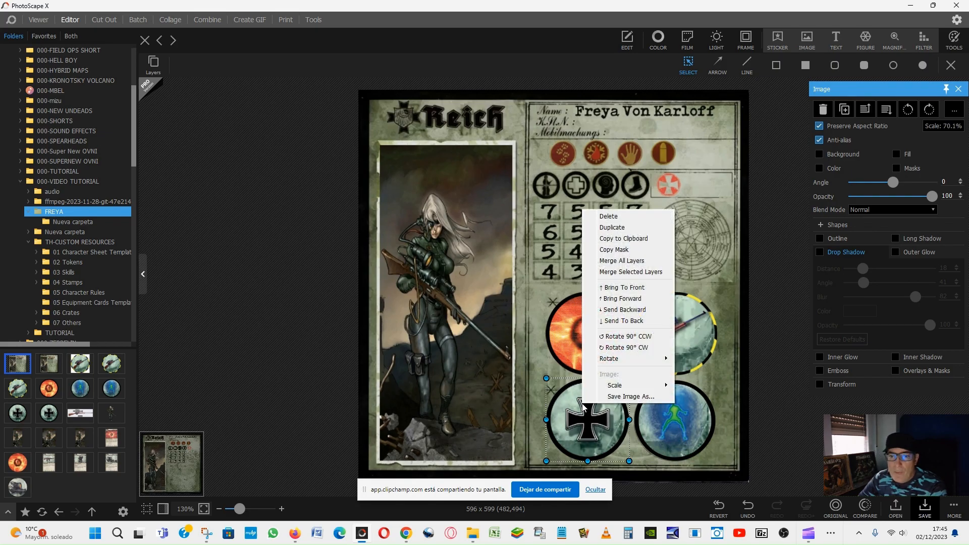
pyautogui.click(623, 288)
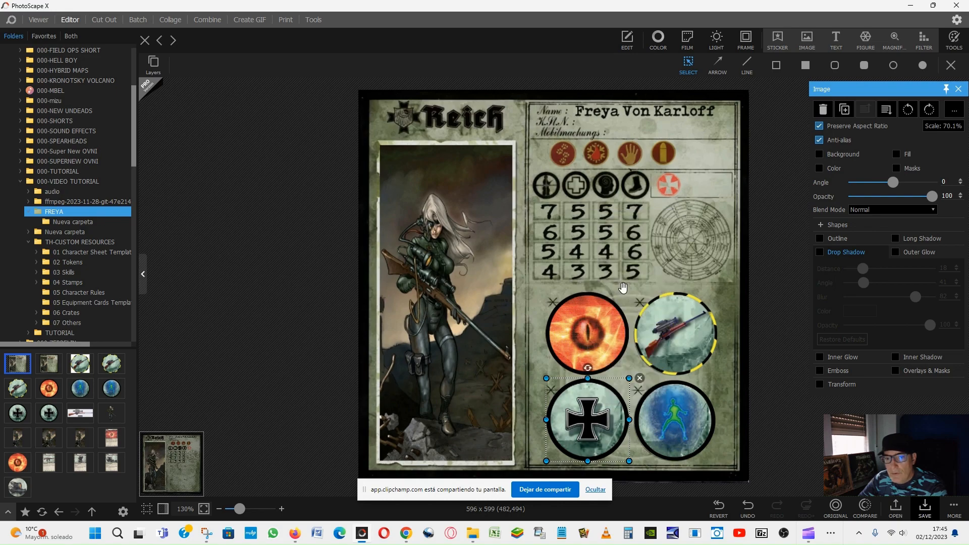
pyautogui.click(686, 329)
pyautogui.rightClick(686, 329)
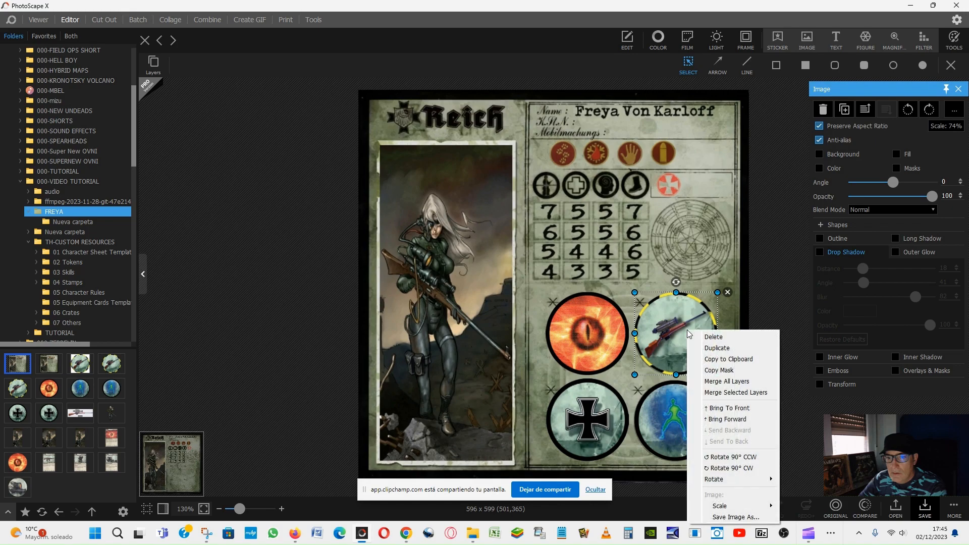
pyautogui.click(717, 408)
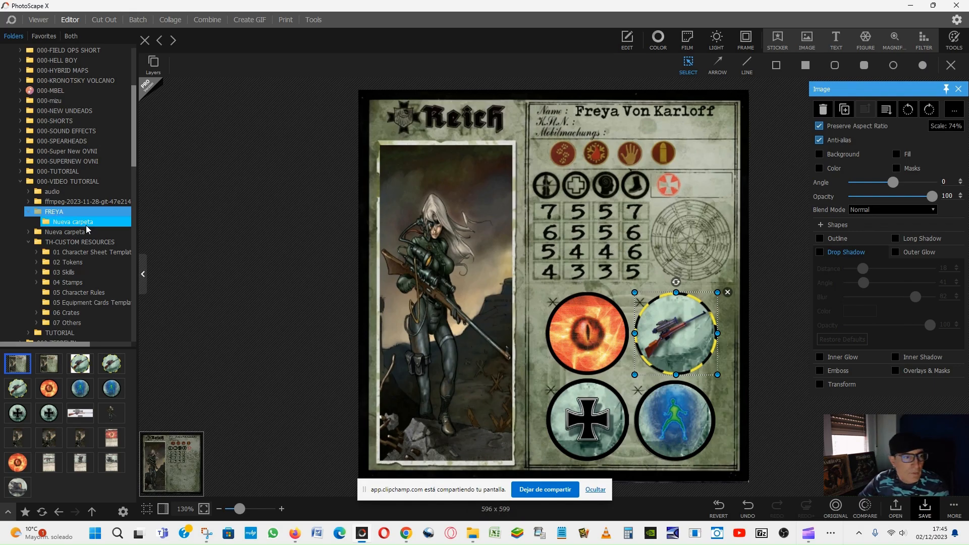
# Show the contents of the 05 Character Rules folder and try to open its first template.
pyautogui.click(78, 292)
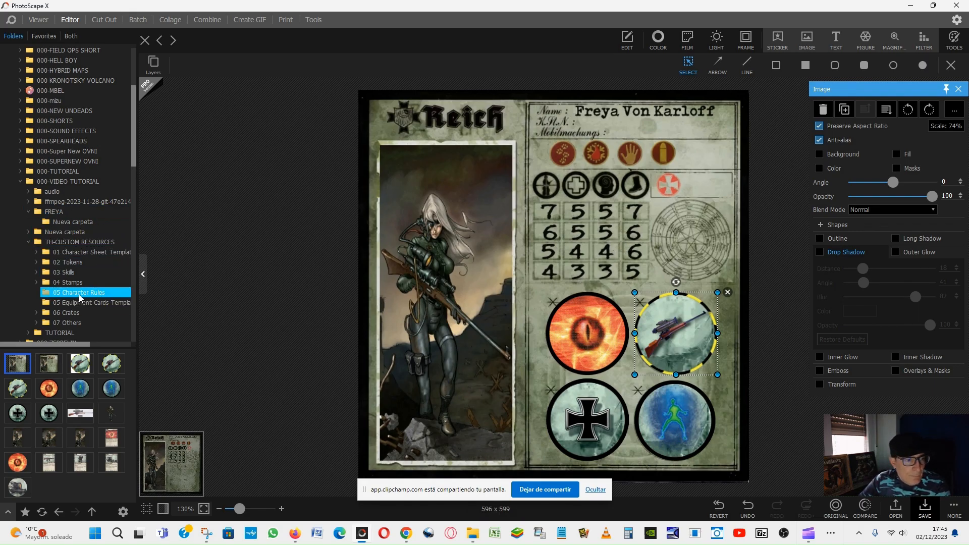
pyautogui.click(19, 363)
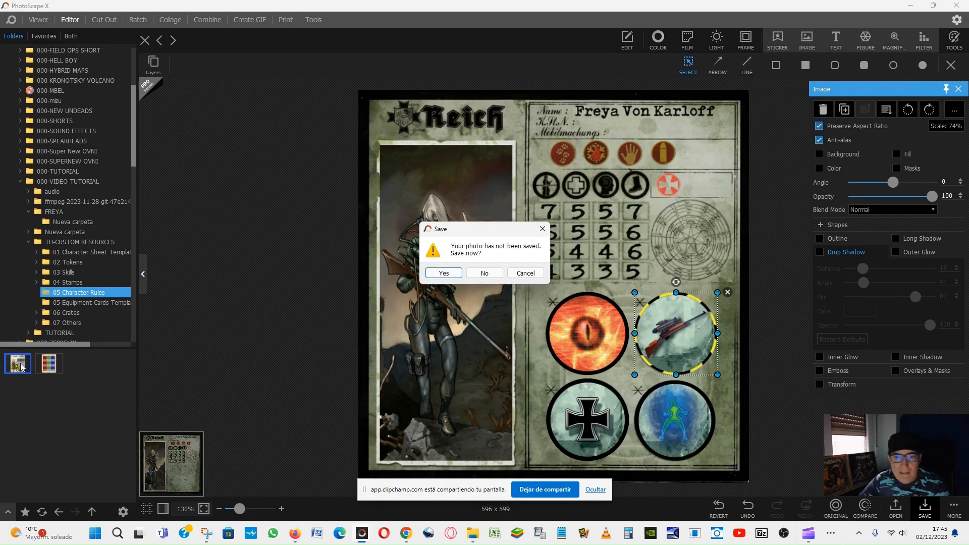
pyautogui.click(543, 231)
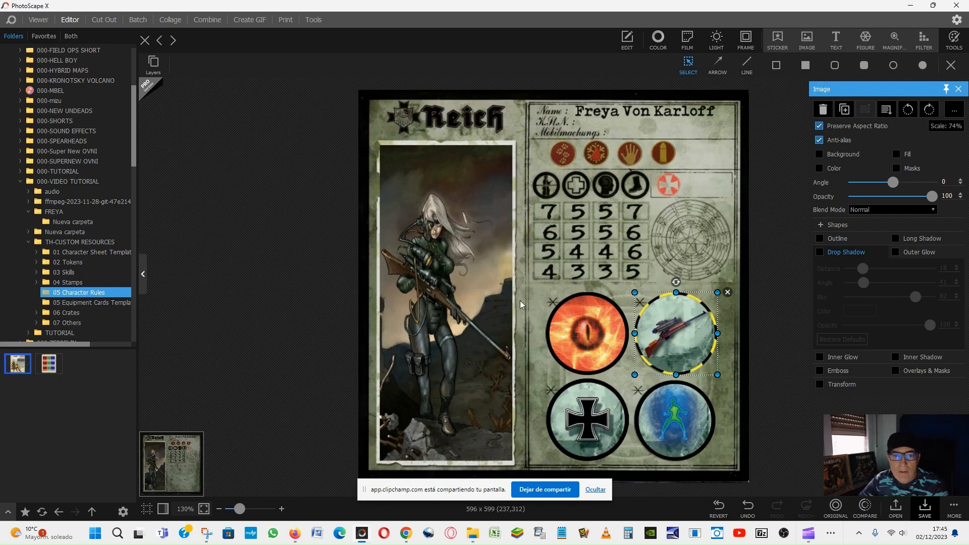
# Save the Freya sheet in FREYA as project 00-FREYA 2 and as a JPEG with the same name.
pyautogui.click(923, 506)
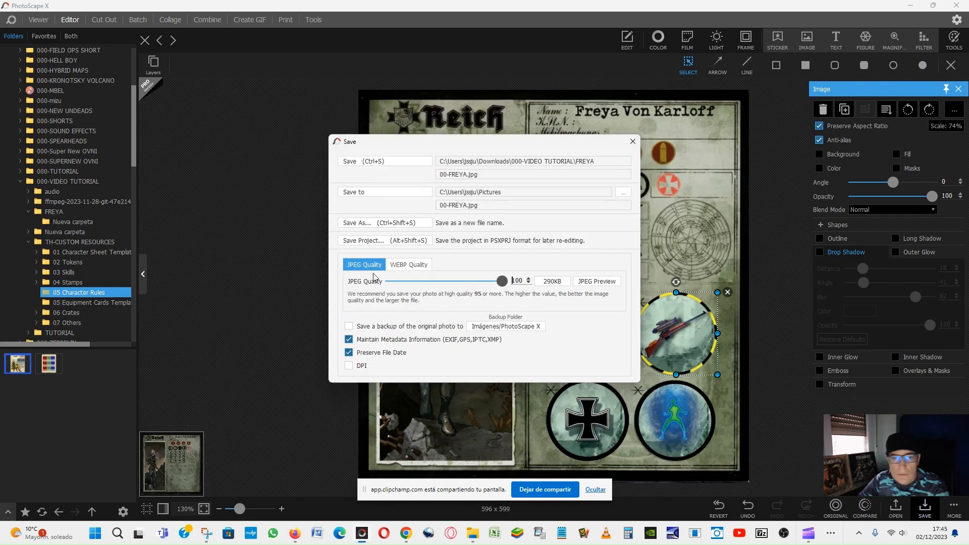
pyautogui.click(375, 242)
pyautogui.click(213, 469)
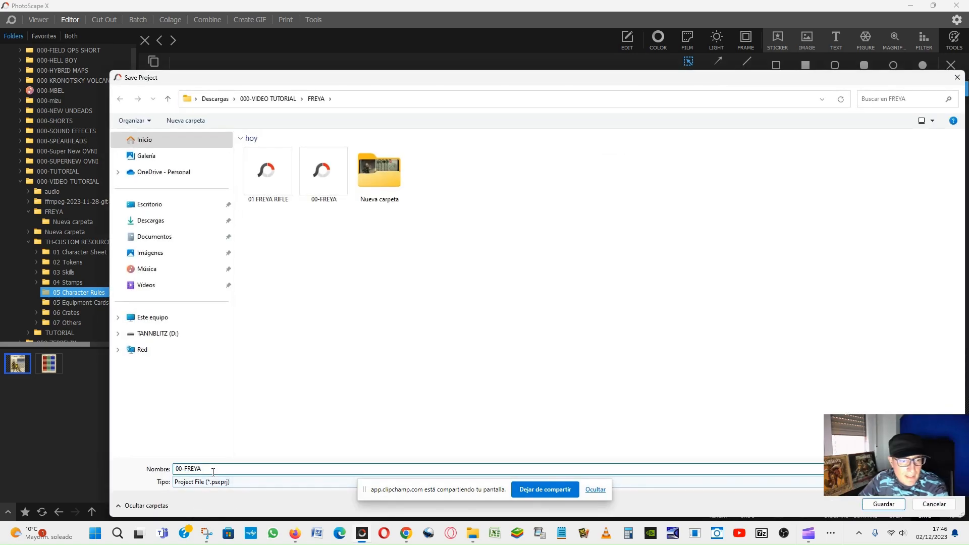
pyautogui.write('2')
pyautogui.press('Return')
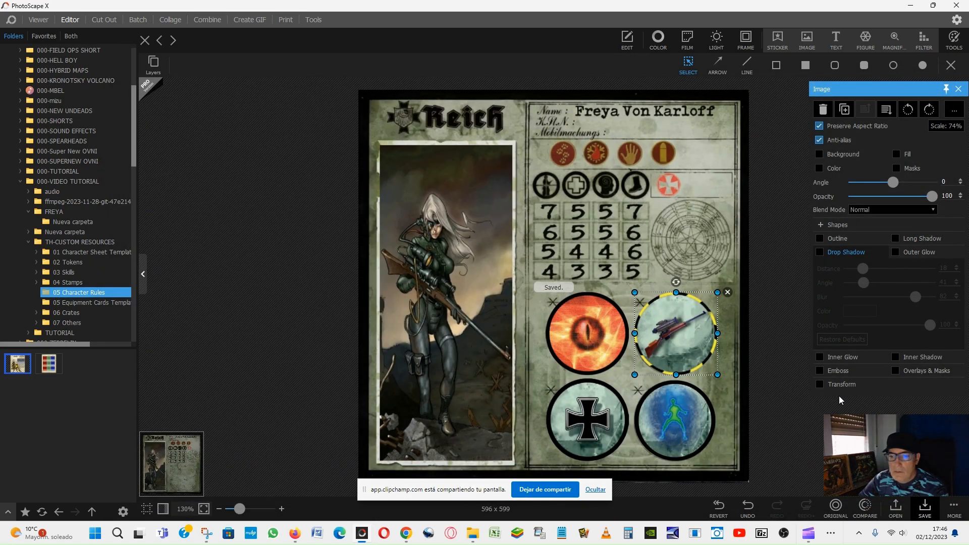
pyautogui.click(367, 224)
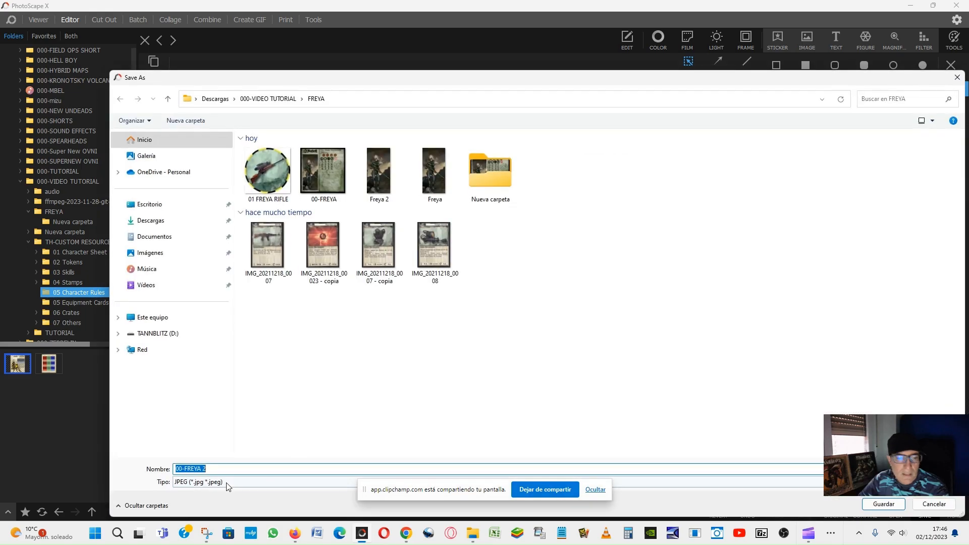
pyautogui.click(900, 500)
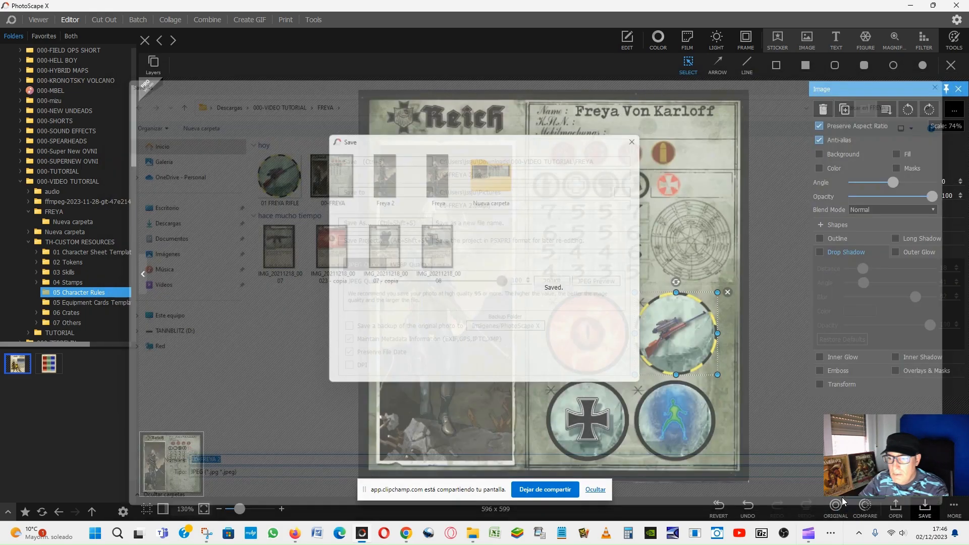
# Open the 00-SHEET 01 character rules template and delete both the solid and the faded robot images.
pyautogui.click(19, 361)
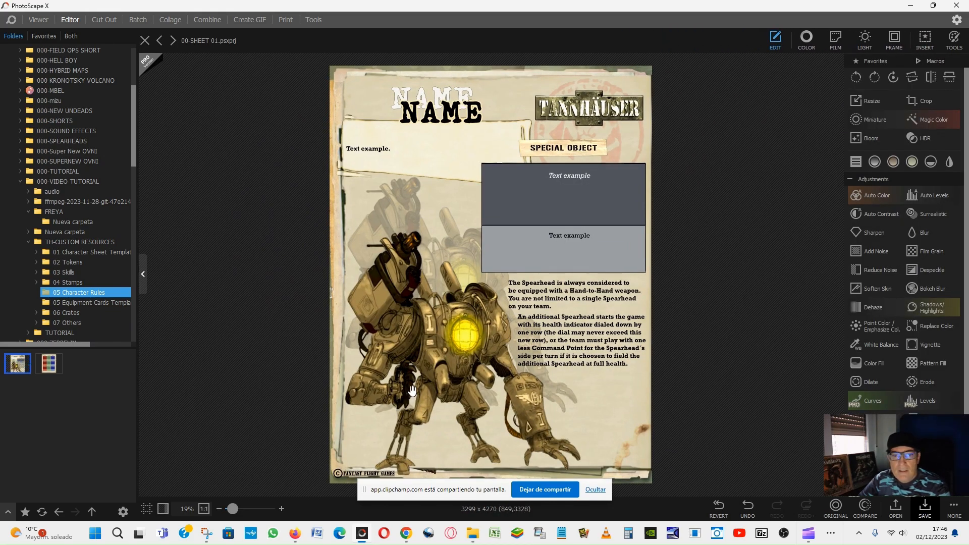
pyautogui.doubleClick(447, 345)
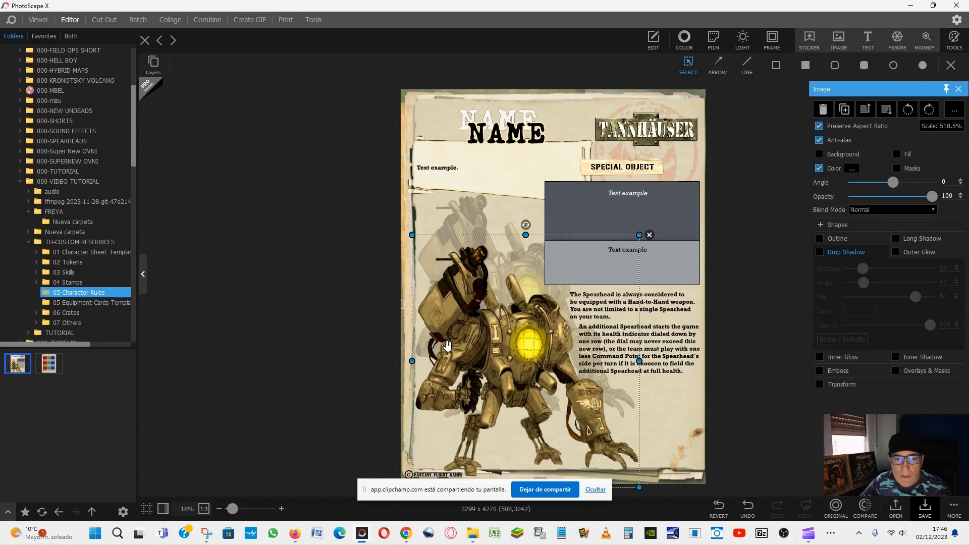
pyautogui.press('Delete')
pyautogui.click(503, 305)
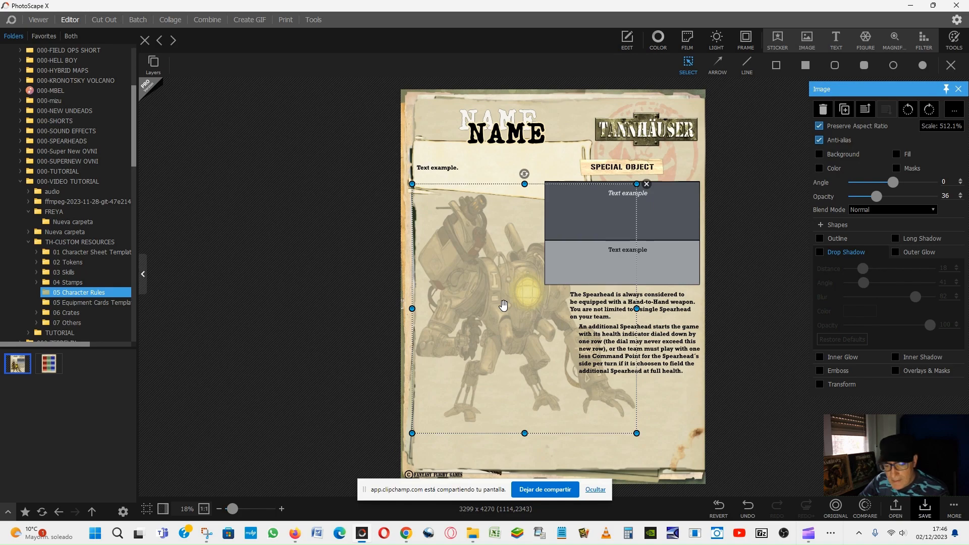
pyautogui.press('Delete')
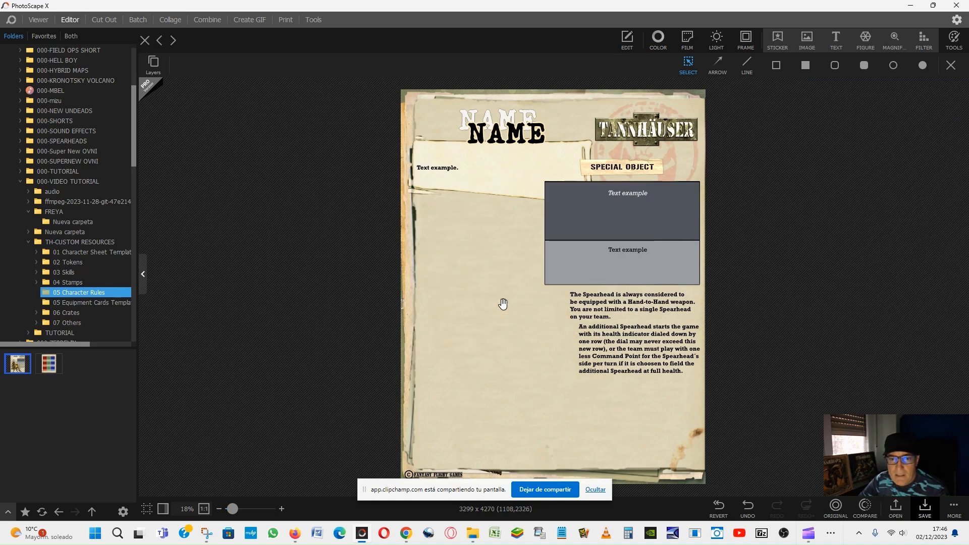
# Insert the Freya cutout, enlarge it to 517% scale and position it over the lower middle of the page.
pyautogui.click(804, 44)
pyautogui.click(448, 166)
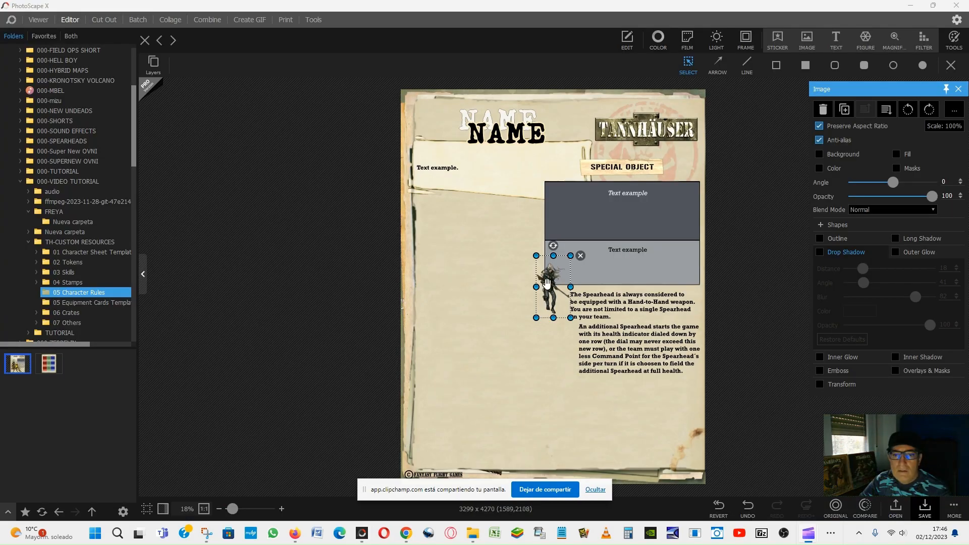
pyautogui.moveTo(558, 281); pyautogui.dragTo(615, 499)
pyautogui.moveTo(535, 384); pyautogui.dragTo(533, 373)
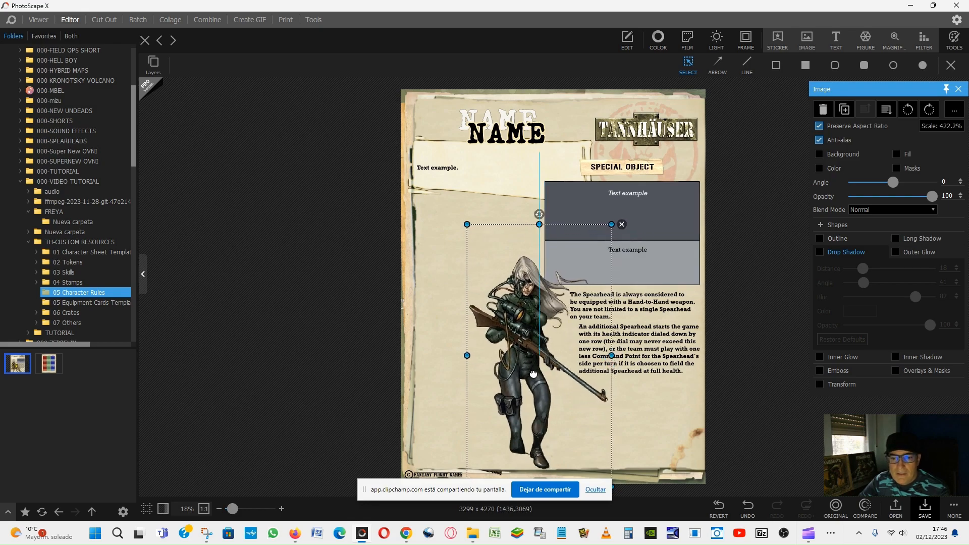
pyautogui.moveTo(467, 224); pyautogui.dragTo(437, 156)
pyautogui.moveTo(497, 255); pyautogui.dragTo(532, 276)
# Duplicate the Freya figure and fade the upper-left copy behind the front one to 41 opacity.
pyautogui.rightClick(474, 236)
pyautogui.click(499, 255)
pyautogui.click(474, 200)
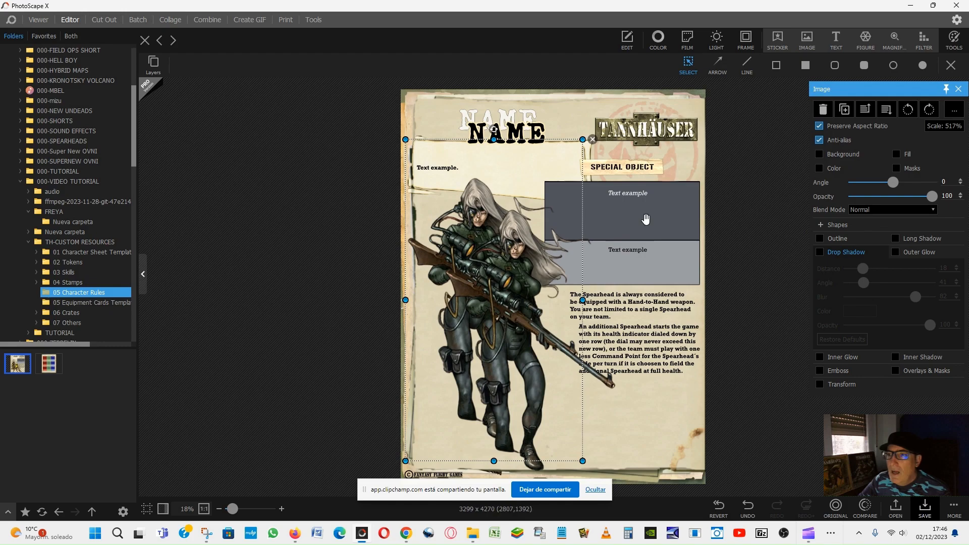
pyautogui.click(482, 222)
pyautogui.click(474, 225)
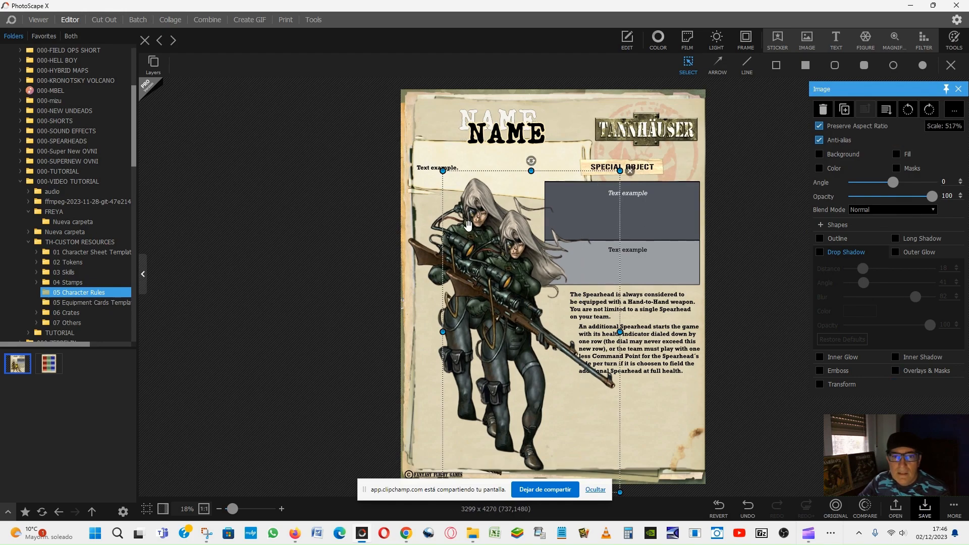
pyautogui.click(469, 228)
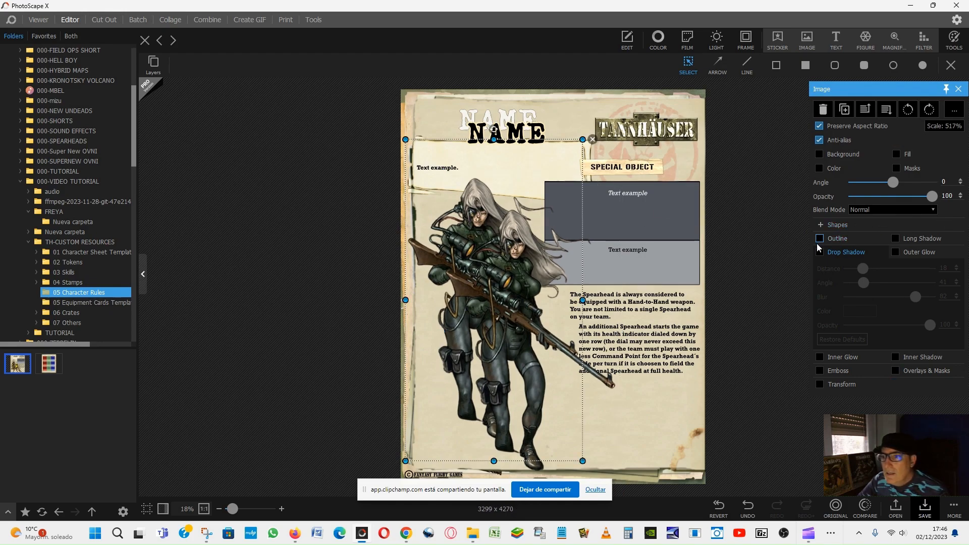
pyautogui.moveTo(932, 197); pyautogui.dragTo(887, 197)
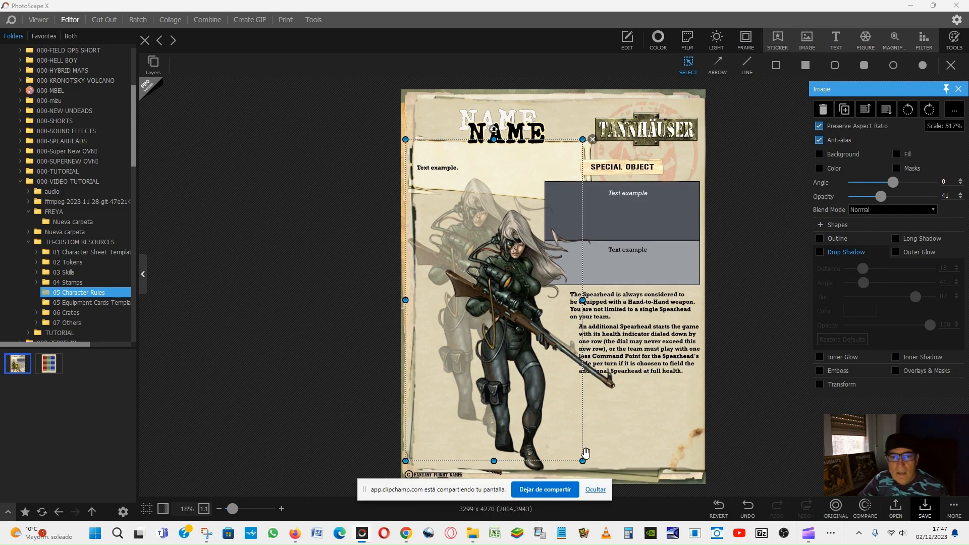
# Replace the text of the black NAME title with Freya Von Karloff.
pyautogui.click(520, 133)
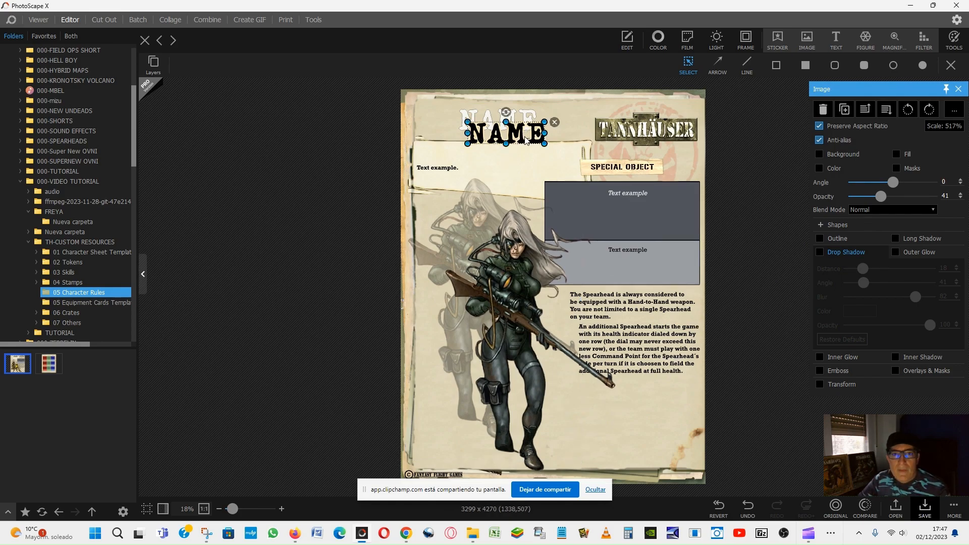
pyautogui.click(867, 128)
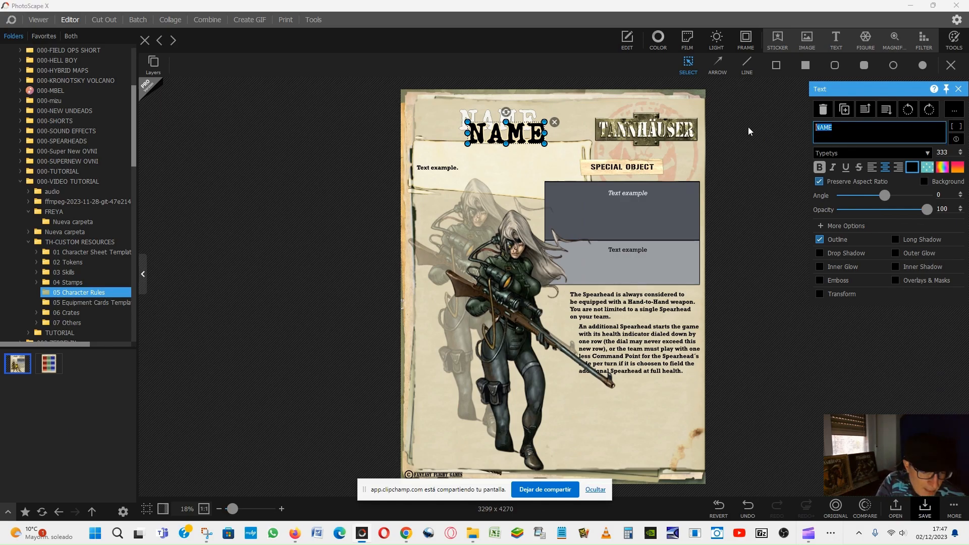
pyautogui.write('Fre')
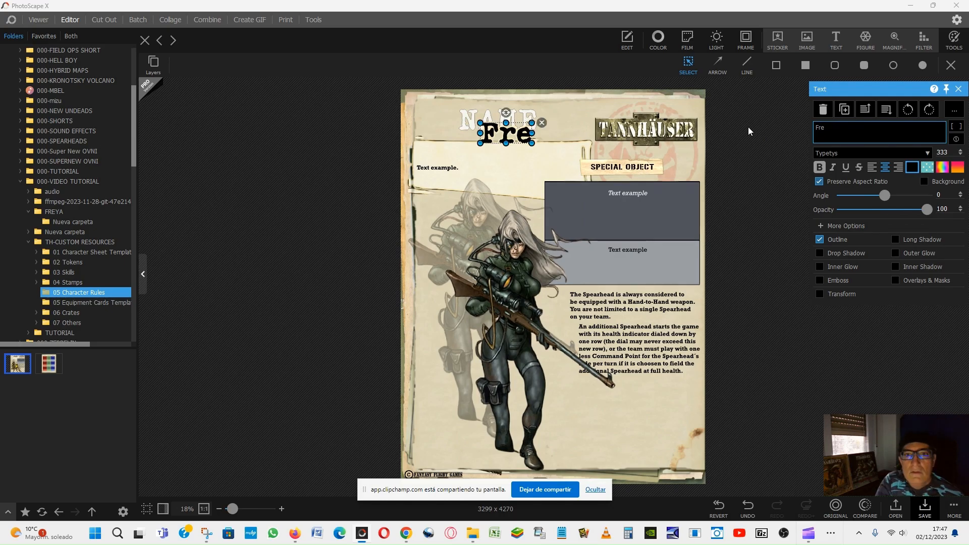
pyautogui.write('ya VonC')
pyautogui.press('BackSpace')
pyautogui.write('Karloff')
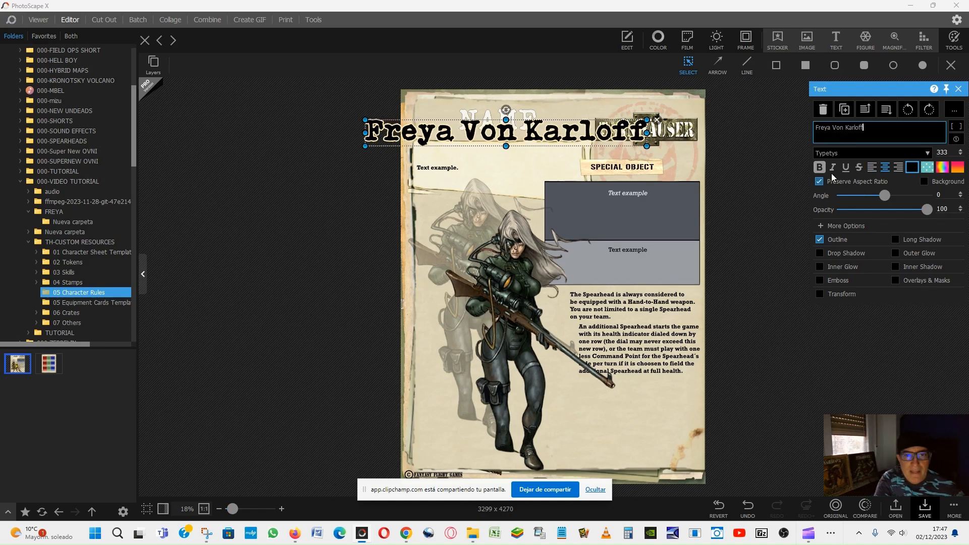
# Turn off Preserve Aspect Ratio for the title and narrow it to fit within the page's left edge.
pyautogui.click(819, 181)
pyautogui.moveTo(363, 133); pyautogui.dragTo(415, 133)
pyautogui.moveTo(531, 147)
pyautogui.mouseDown()
pyautogui.moveTo(533, 159)
pyautogui.moveTo(540, 148)
pyautogui.mouseUp()
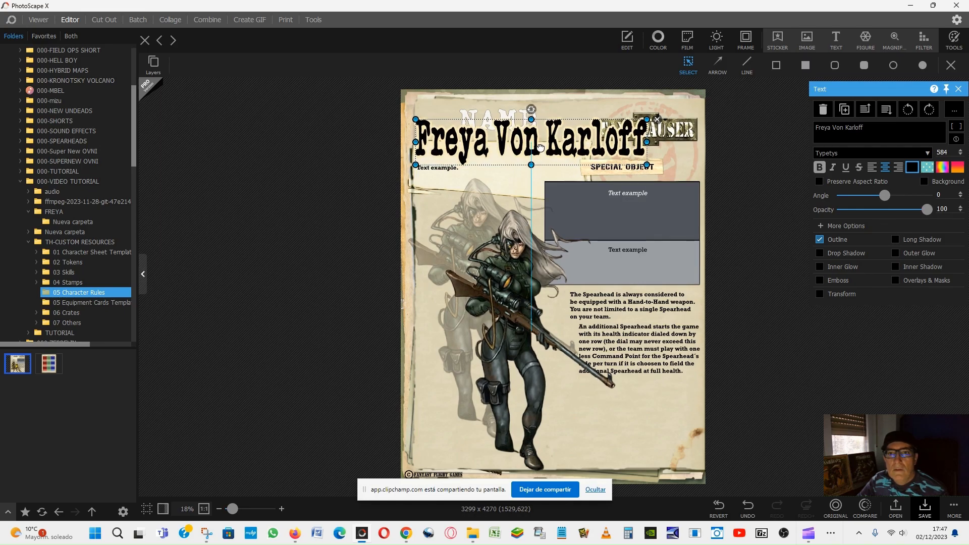
# Set the title's outline colour to white and its solid fill colour to black.
pyautogui.click(837, 239)
pyautogui.click(856, 271)
pyautogui.click(768, 476)
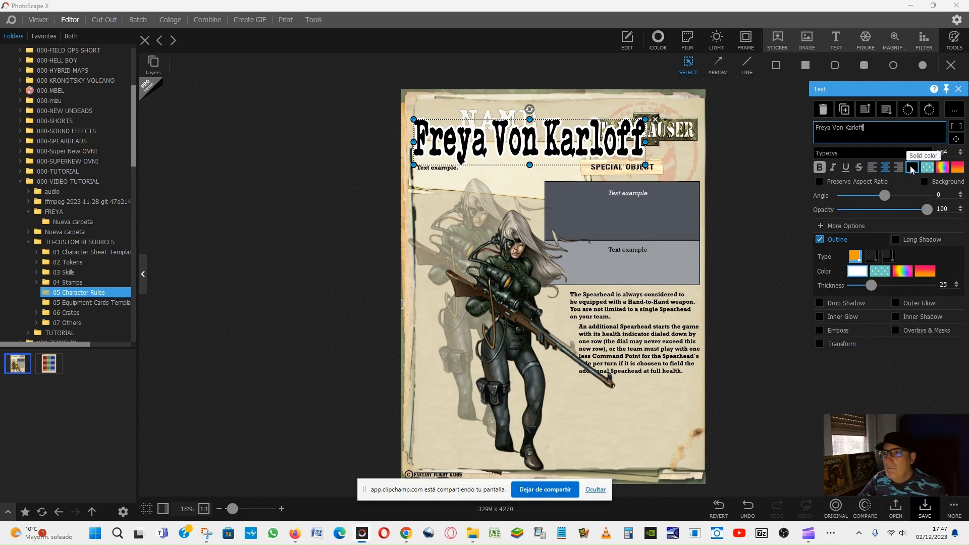
pyautogui.click(910, 167)
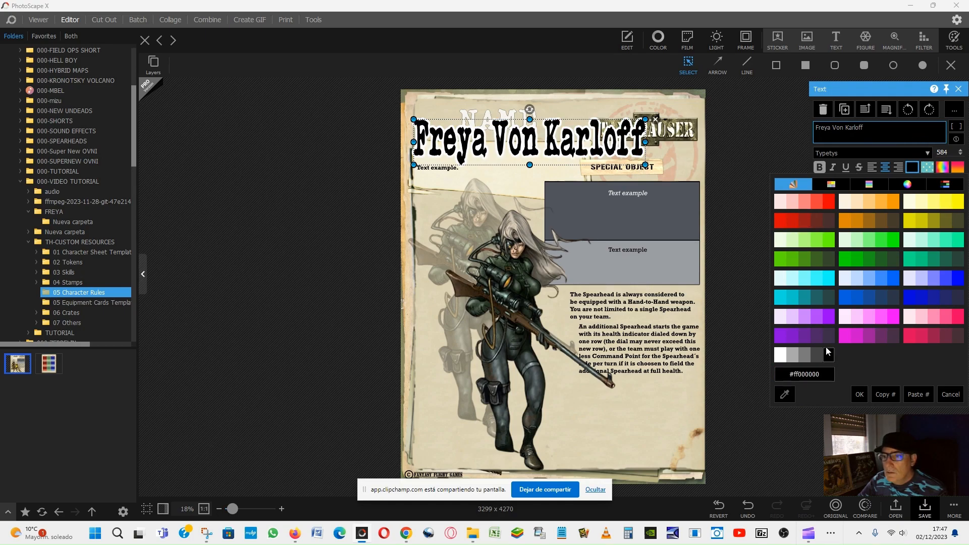
pyautogui.click(827, 352)
# Delete the faded NAME text and duplicate the Freya Von Karloff title so the two copies overlap with an offset.
pyautogui.click(492, 118)
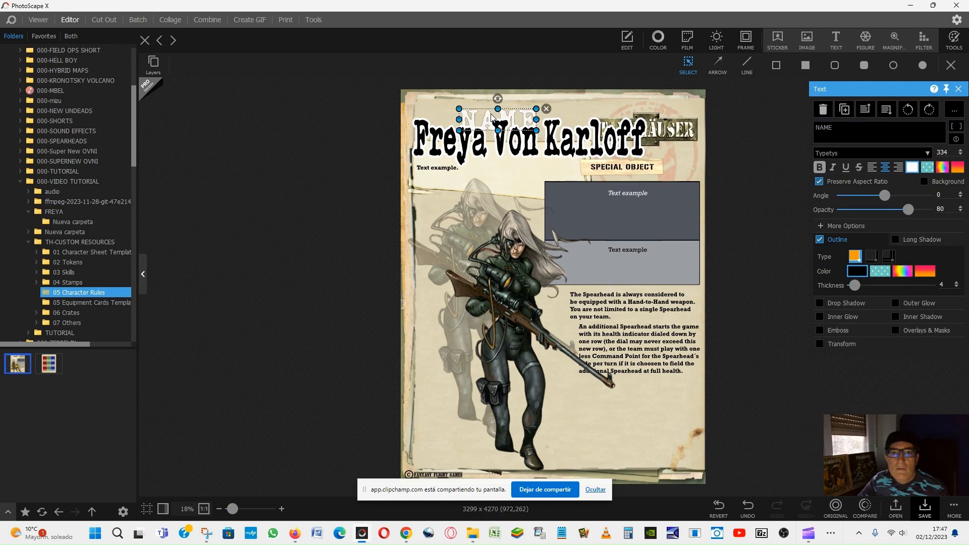
pyautogui.press('Delete')
pyautogui.moveTo(481, 141); pyautogui.dragTo(513, 151)
pyautogui.click(485, 133)
pyautogui.rightClick(488, 122)
pyautogui.click(508, 139)
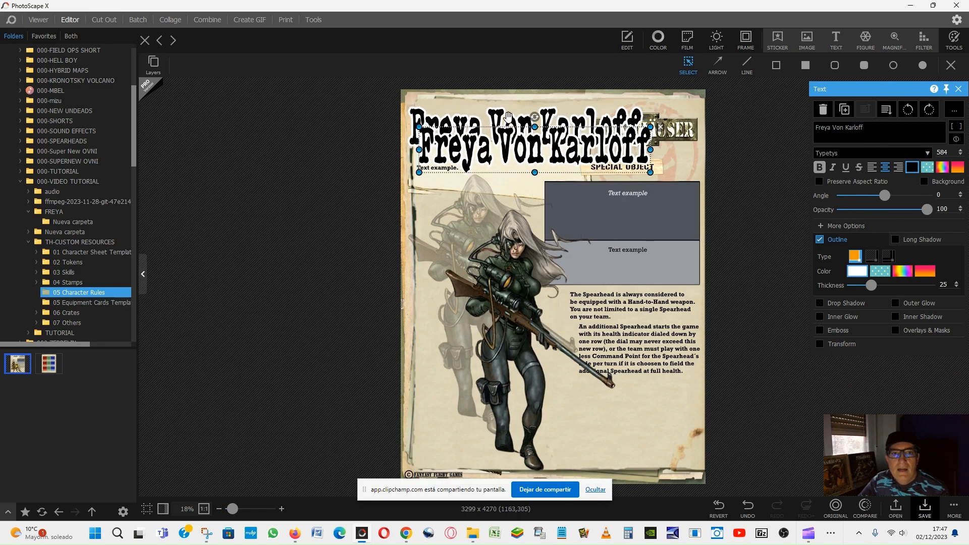
# Recolour the upper copy of the Freya Von Karloff title to a near-white tint.
pyautogui.click(510, 120)
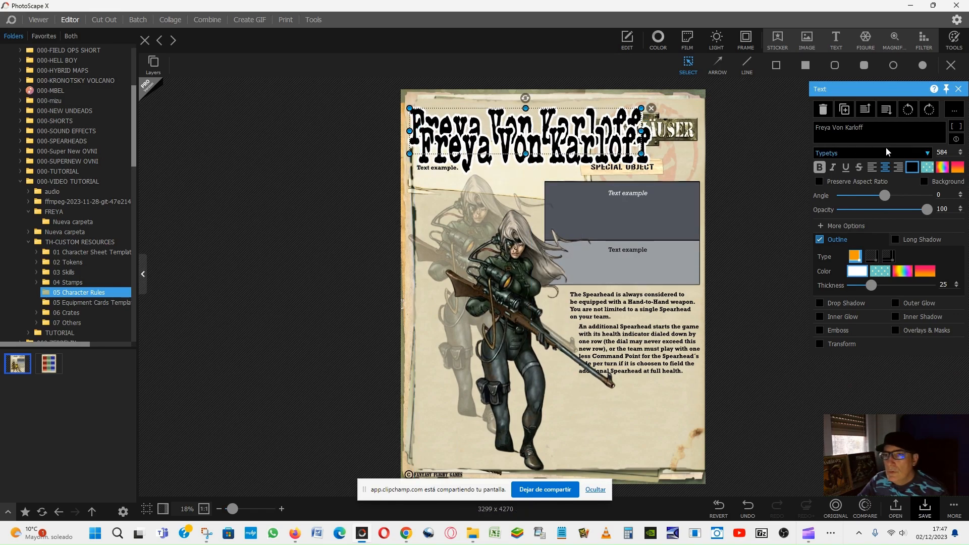
pyautogui.click(911, 167)
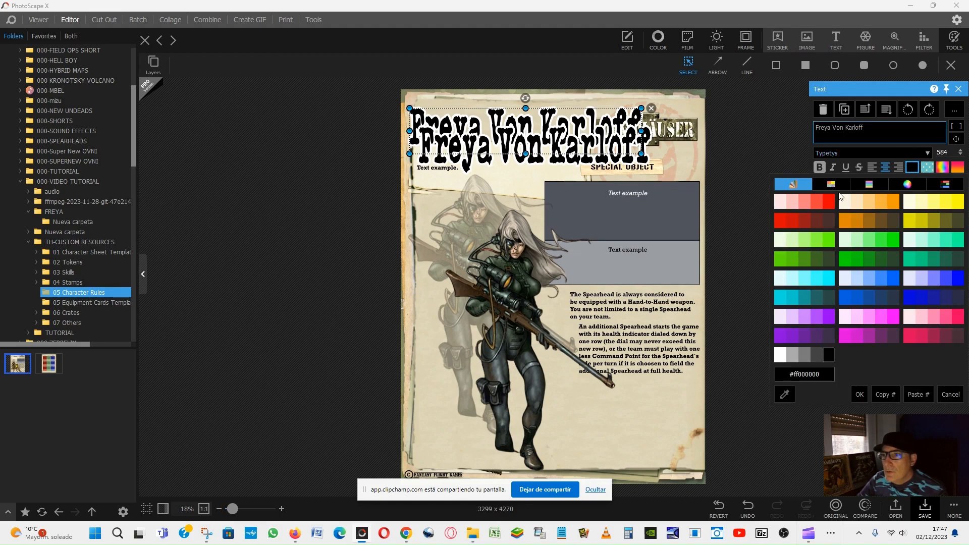
pyautogui.click(841, 198)
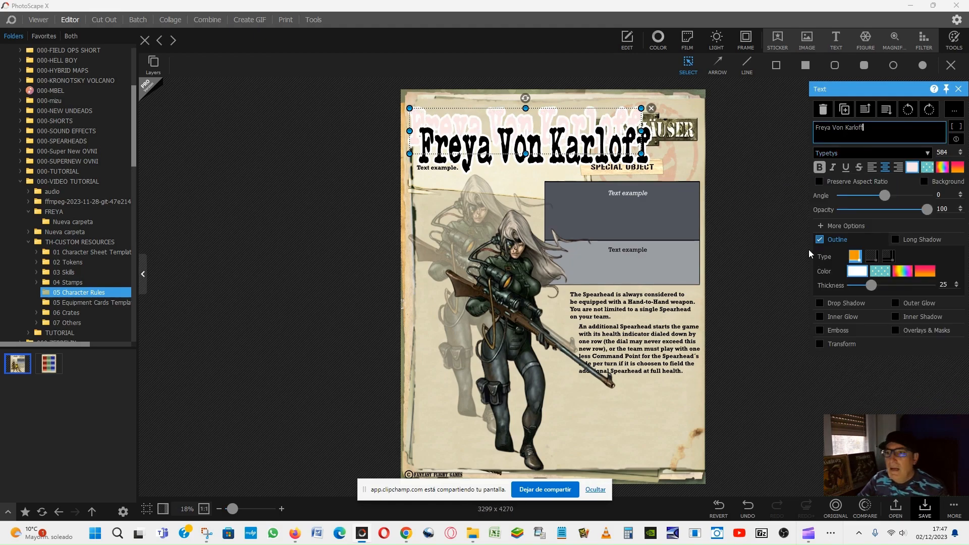
# Remove the outline from the near-white title copy, then bring the black Freya Von Karloff title to the front, shifted slightly.
pyautogui.click(819, 240)
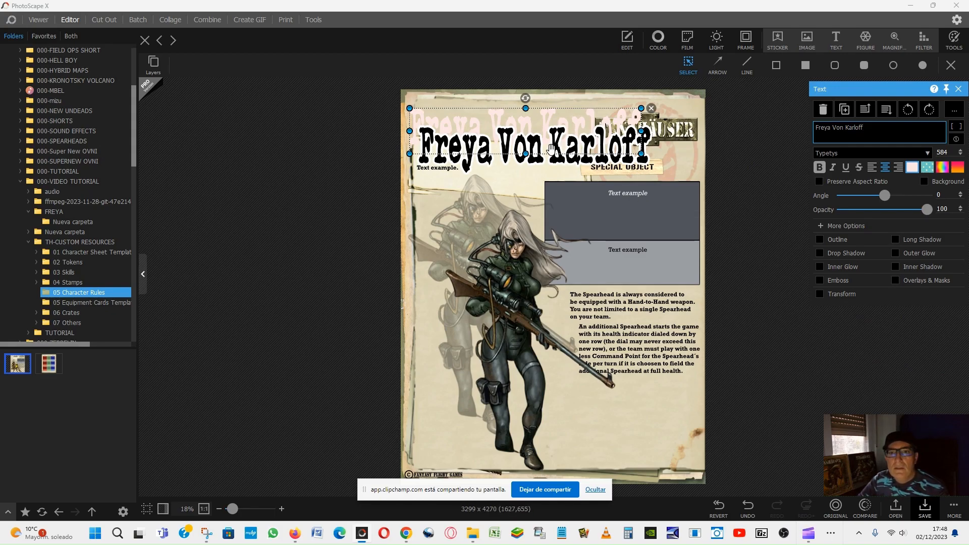
pyautogui.hotkey('ctrl', 'z')
pyautogui.hotkey('ctrl', 'z')
pyautogui.hotkey('ctrl', 'z')
pyautogui.hotkey('ctrl', 'z')
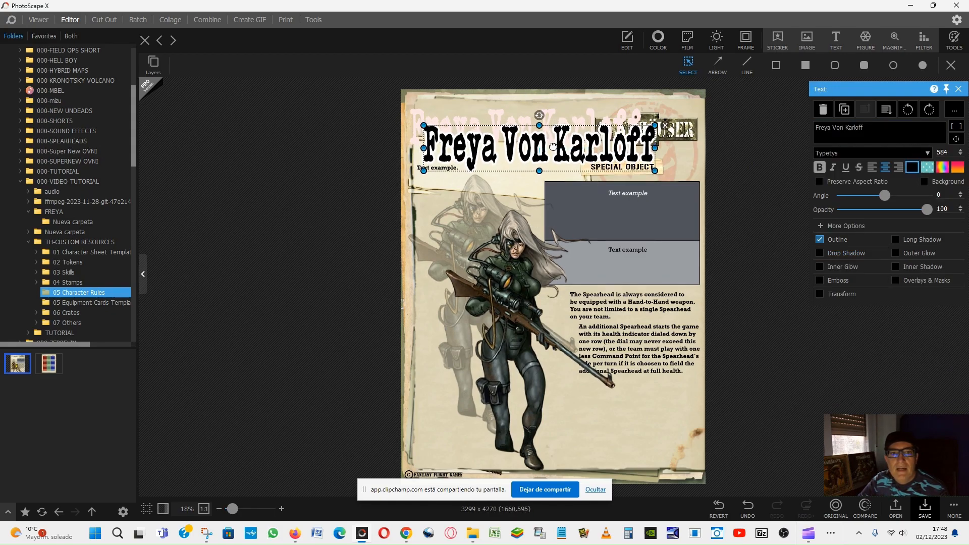
# Bring the Tannhäuser logo to the front and move it up into the page's upper-right corner.
pyautogui.rightClick(681, 137)
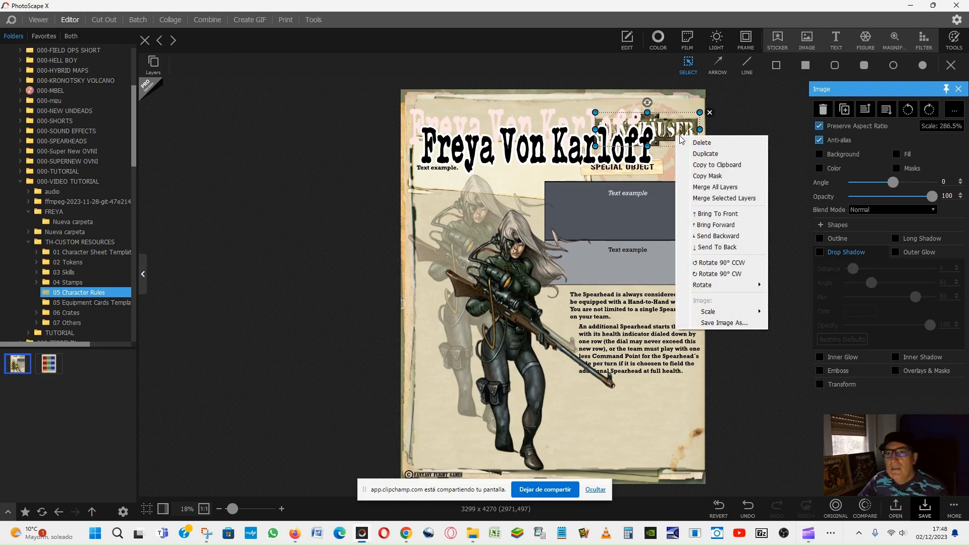
pyautogui.click(704, 214)
pyautogui.moveTo(662, 131); pyautogui.dragTo(666, 111)
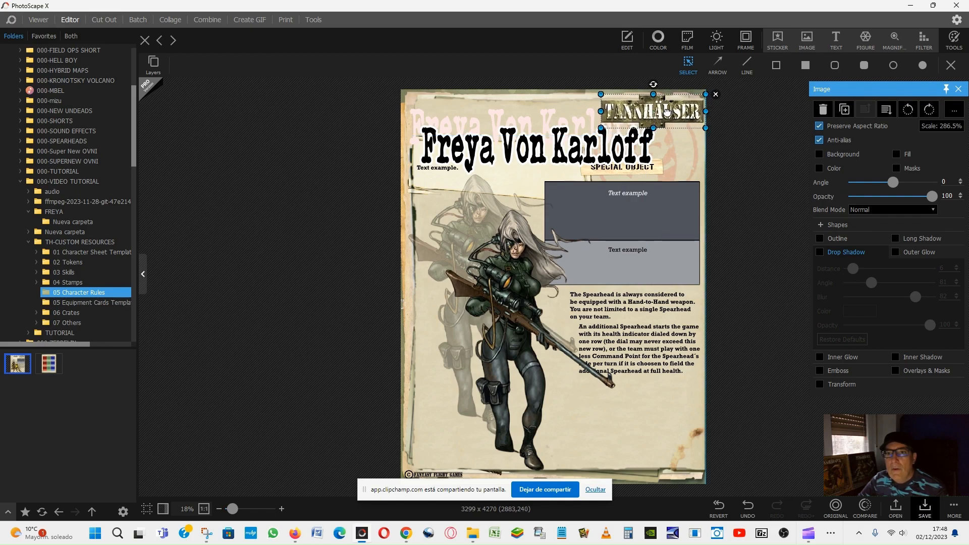
# Insert the 02 SPECIAL OBJETCT image from the FREYA folder, scaled small inside the dark box beside the example text.
pyautogui.click(810, 45)
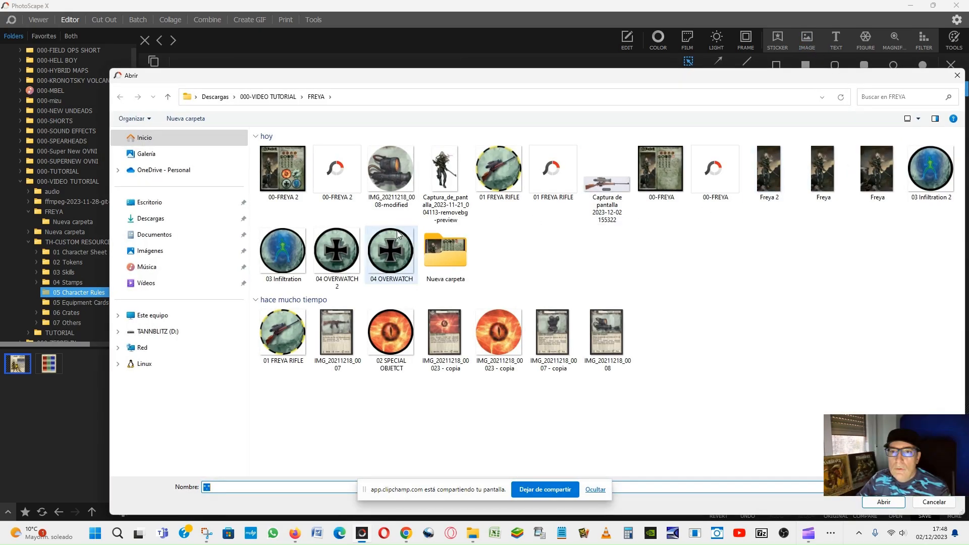
pyautogui.doubleClick(390, 339)
pyautogui.moveTo(555, 293); pyautogui.dragTo(575, 213)
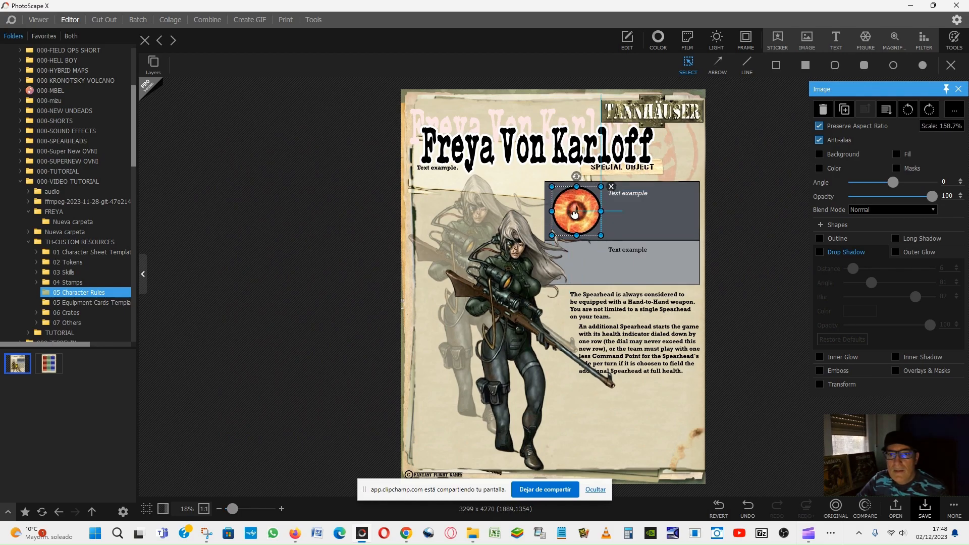
# Replace the light box's example text with "Hardware, Occult - Avoid the Line of sight" and shift it to fit inside the box.
pyautogui.click(629, 194)
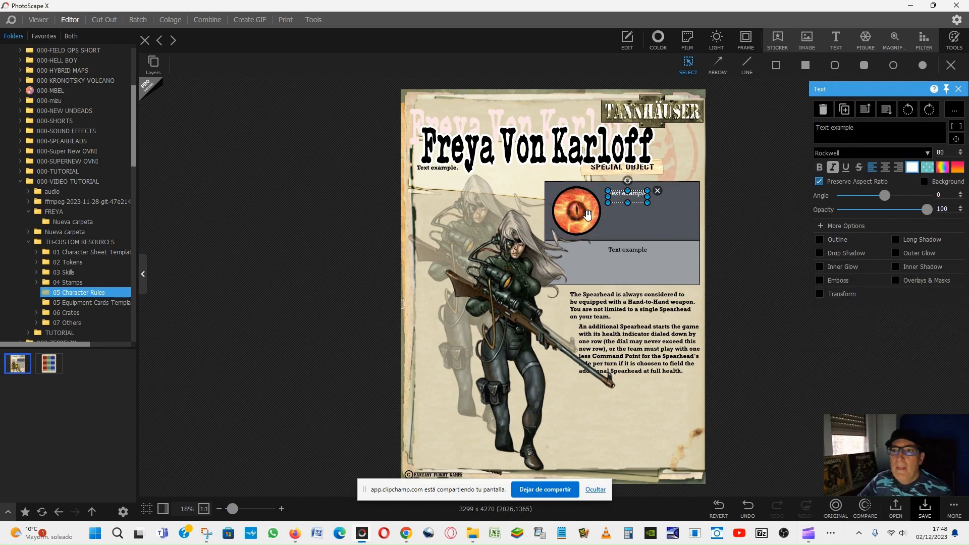
pyautogui.click(629, 251)
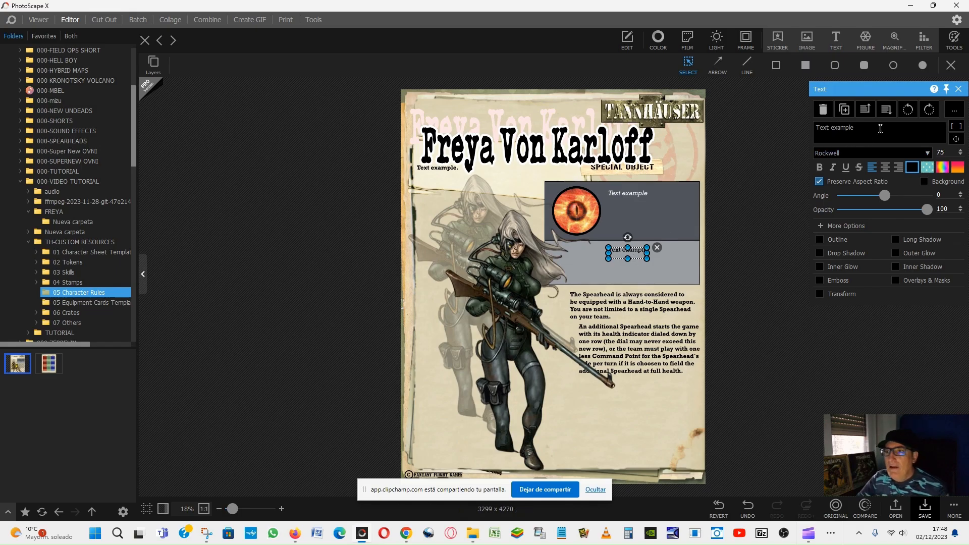
pyautogui.moveTo(881, 129); pyautogui.dragTo(791, 126)
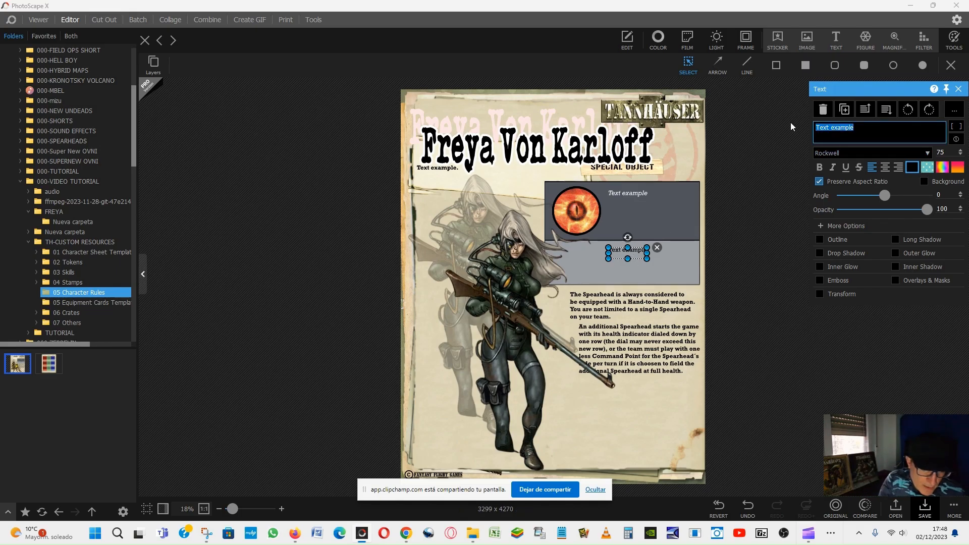
pyautogui.write('Har')
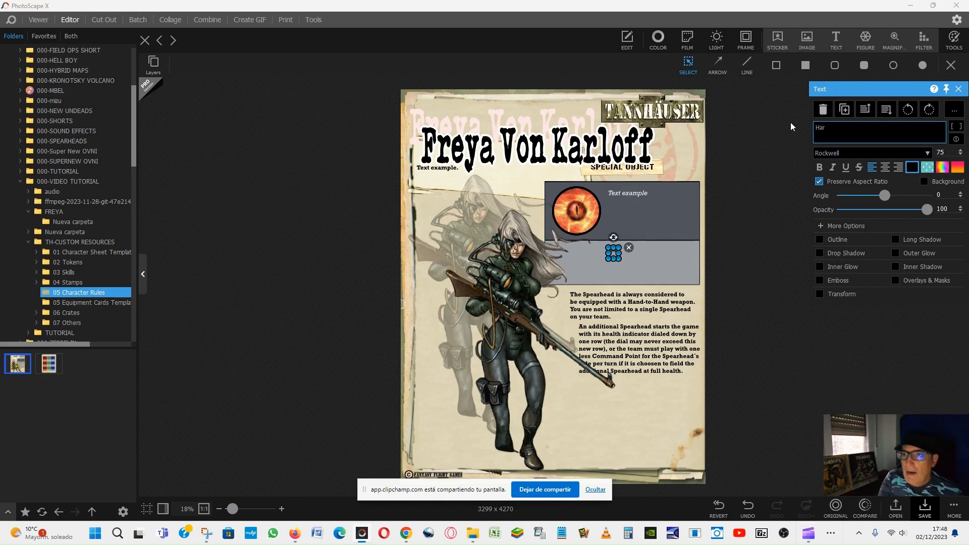
pyautogui.write('dware, O')
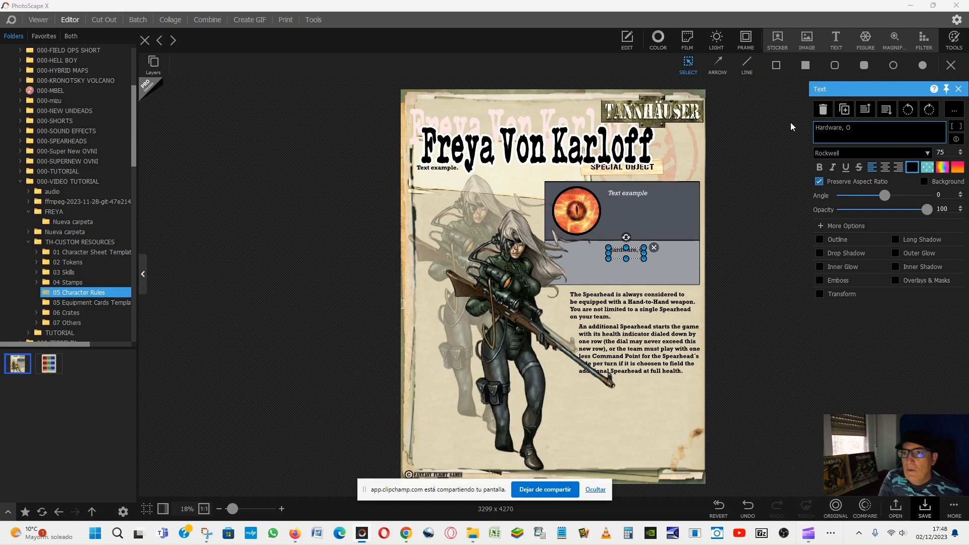
pyautogui.write('ccult -')
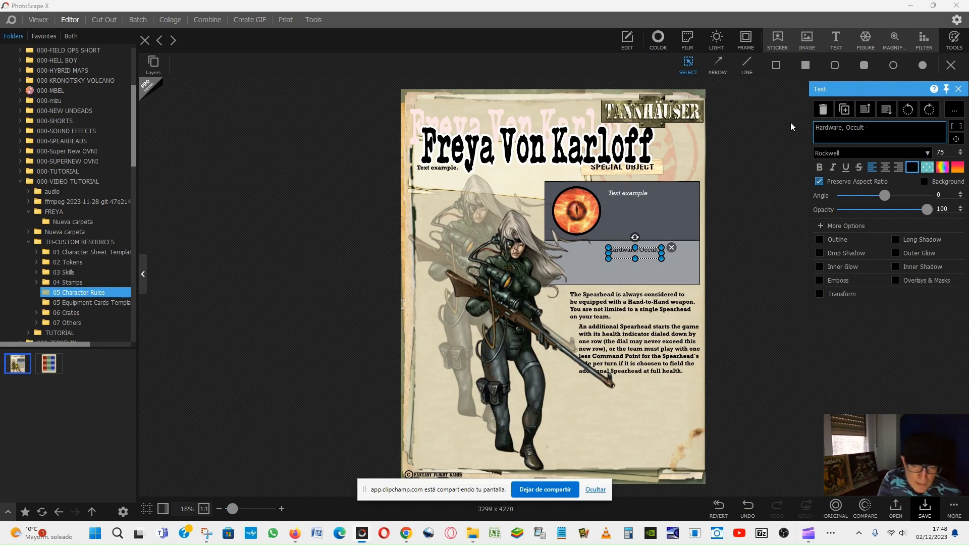
pyautogui.write('Avoid the ')
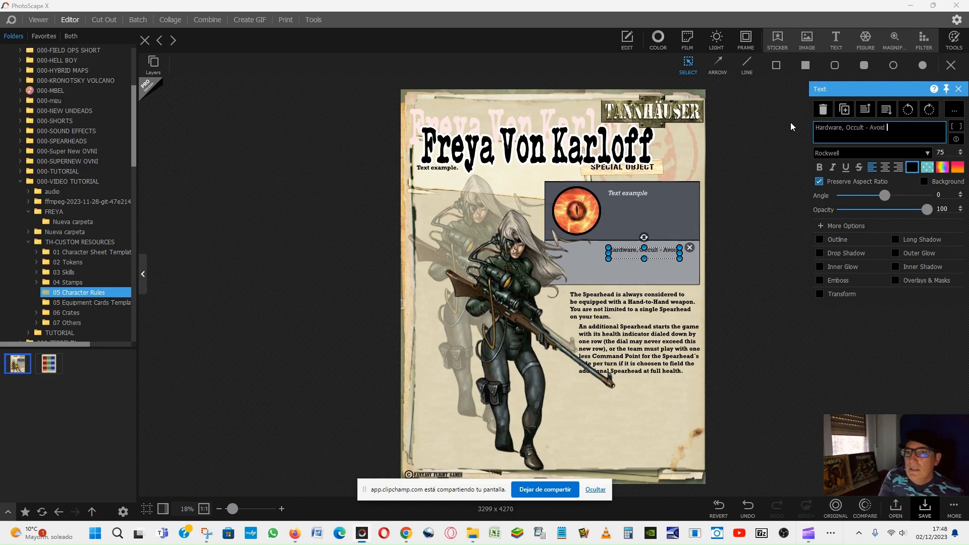
pyautogui.write('Lin')
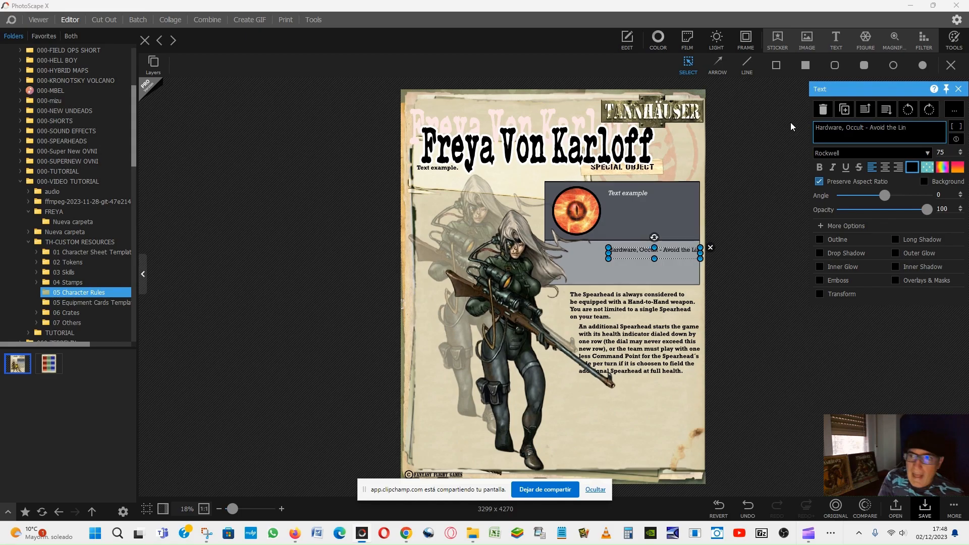
pyautogui.write('e of s')
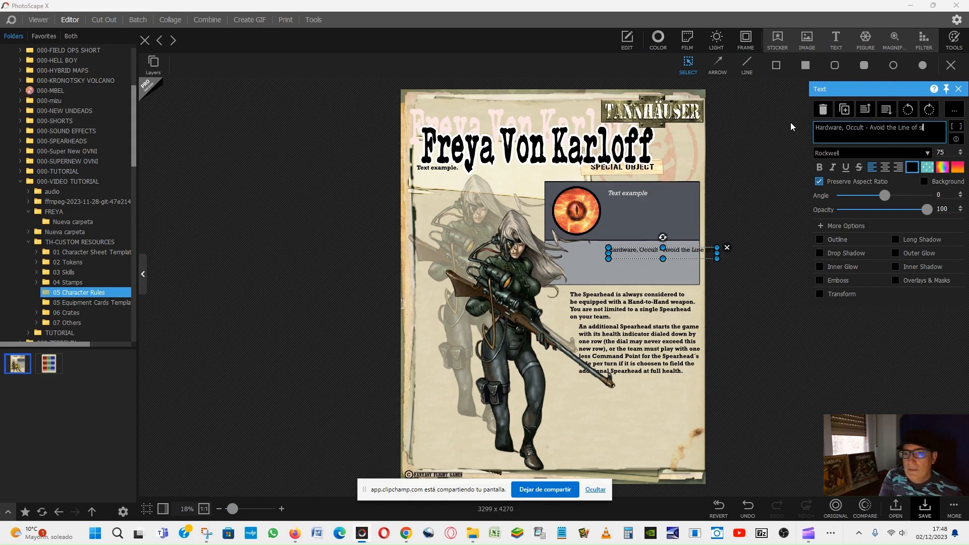
pyautogui.write('ight')
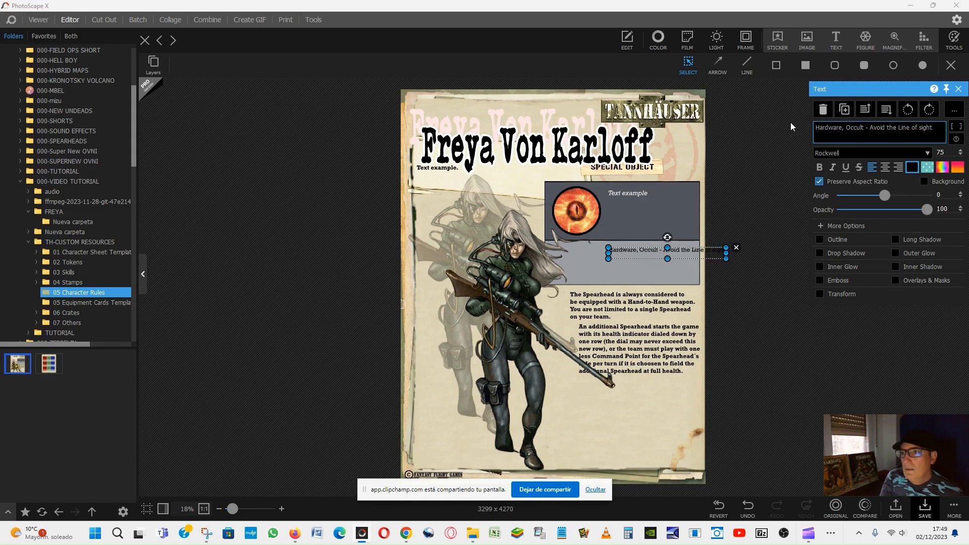
pyautogui.moveTo(666, 251); pyautogui.dragTo(621, 250)
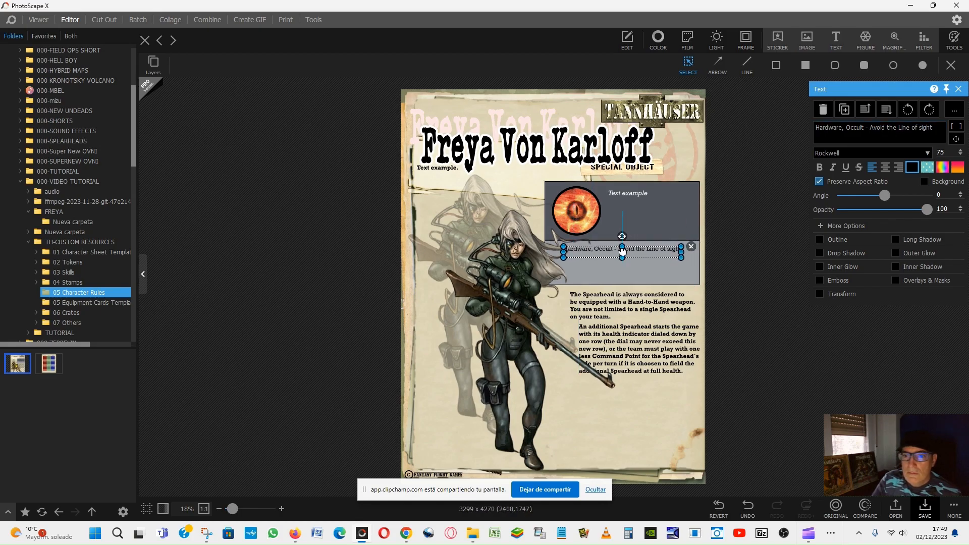
# Extend the light box's text with "you attack with rifle." after "Line of sight".
pyautogui.click(936, 126)
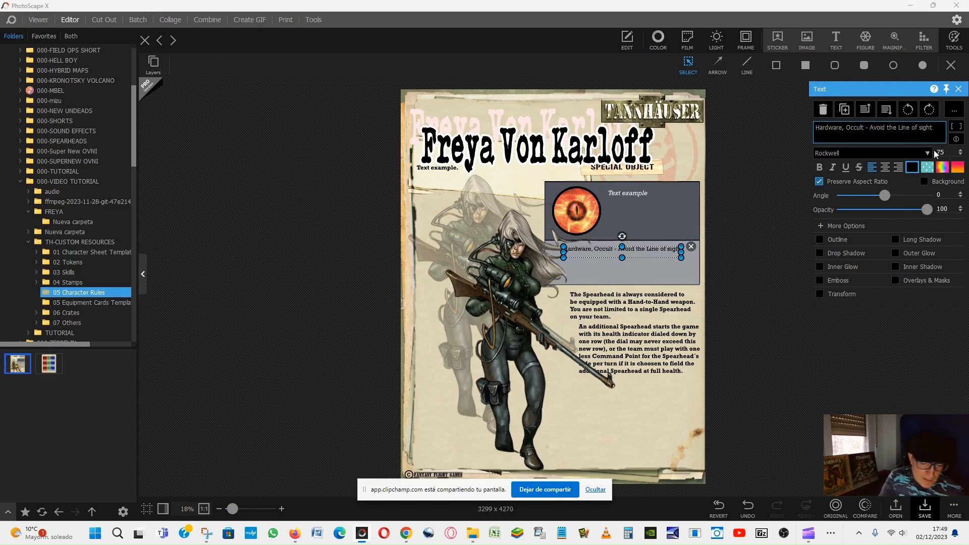
pyautogui.write('attack')
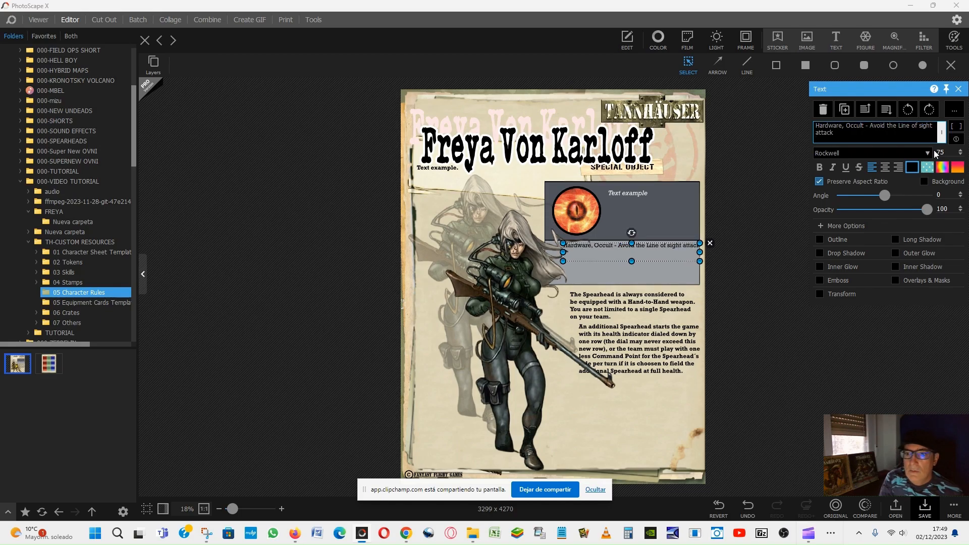
pyautogui.press('Return')
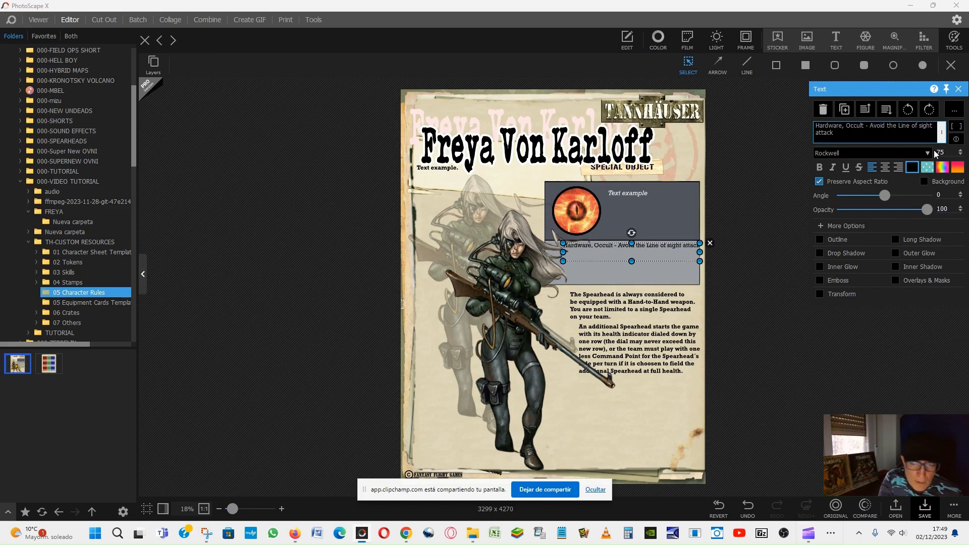
pyautogui.press('BackSpace')
pyautogui.press('BackSpace')
pyautogui.press('BackSpace')
pyautogui.press('BackSpace')
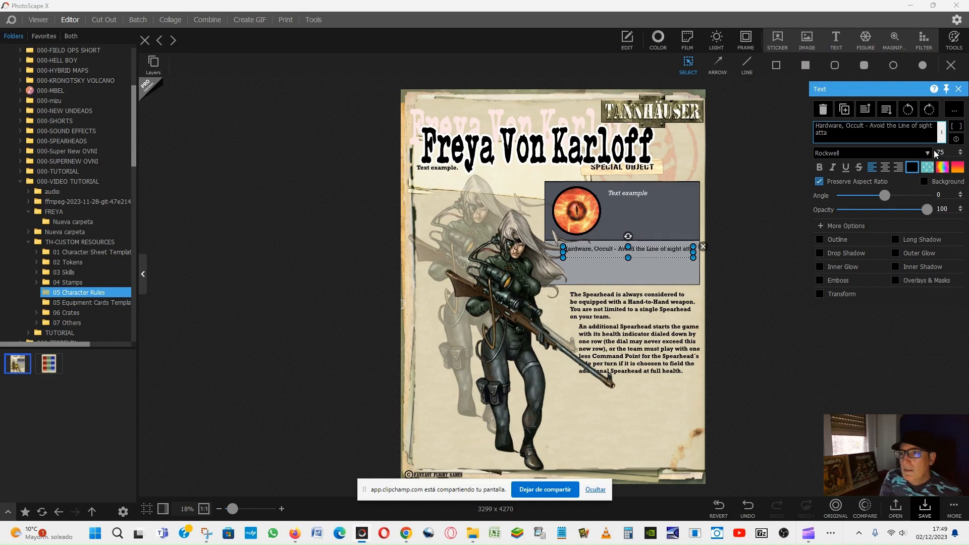
pyautogui.press('BackSpace')
pyautogui.press('BackSpace')
pyautogui.press('BackSpace')
pyautogui.write('you ')
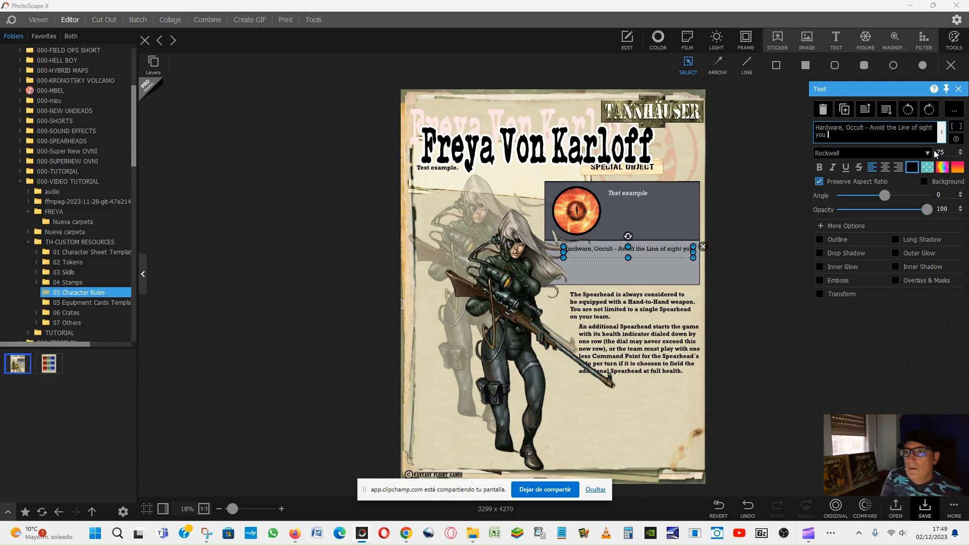
pyautogui.write('attack w')
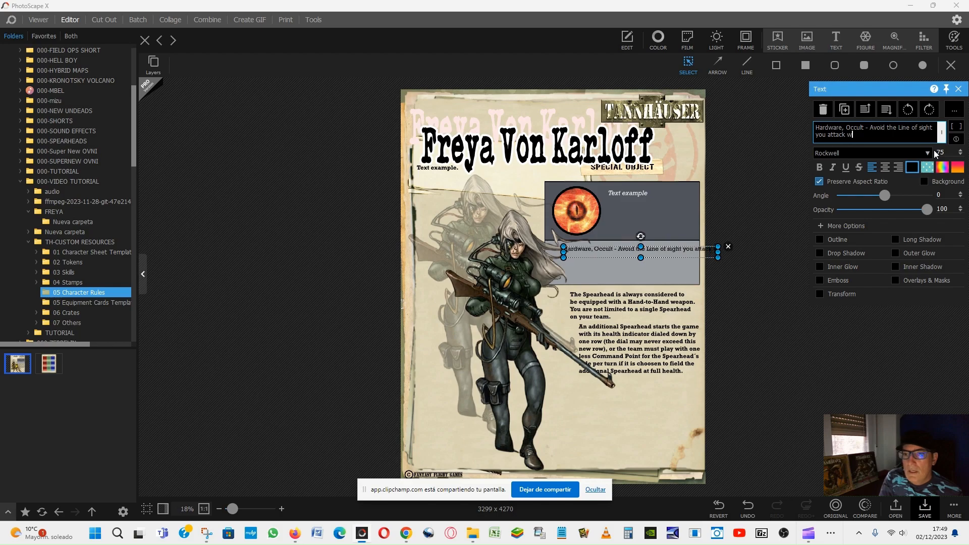
pyautogui.write('ith rifle.')
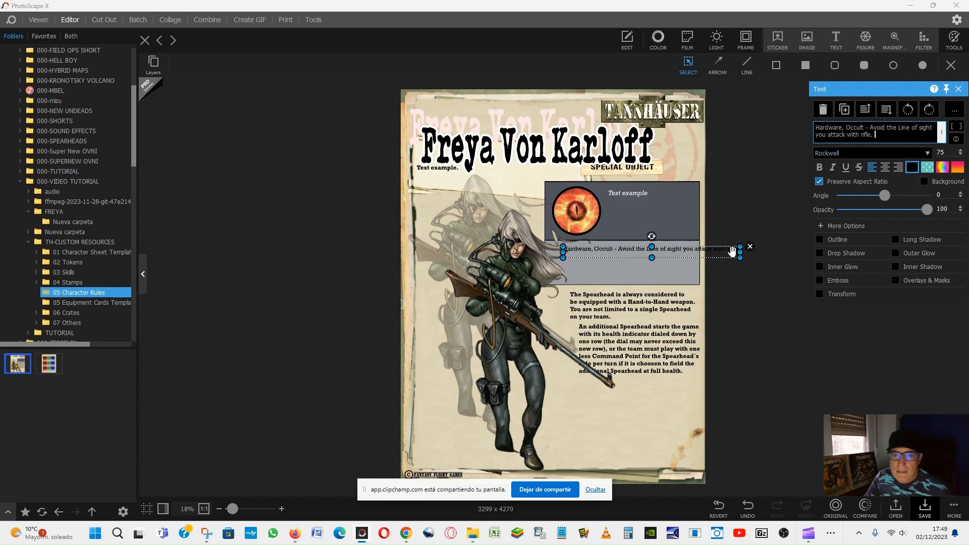
# Bring the "Hardware, Occult" text to the front of the light box and position it just below the box's upper edge.
pyautogui.click(626, 247)
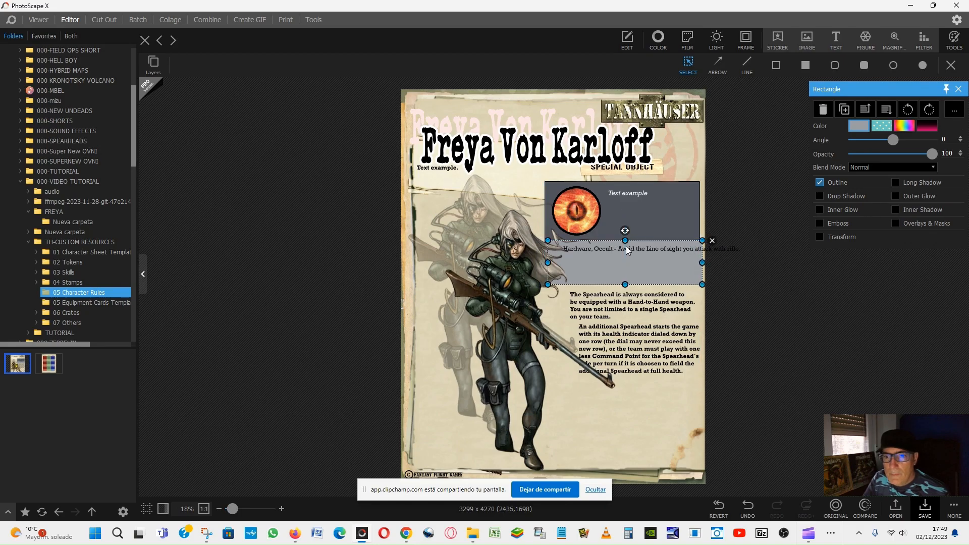
pyautogui.click(624, 247)
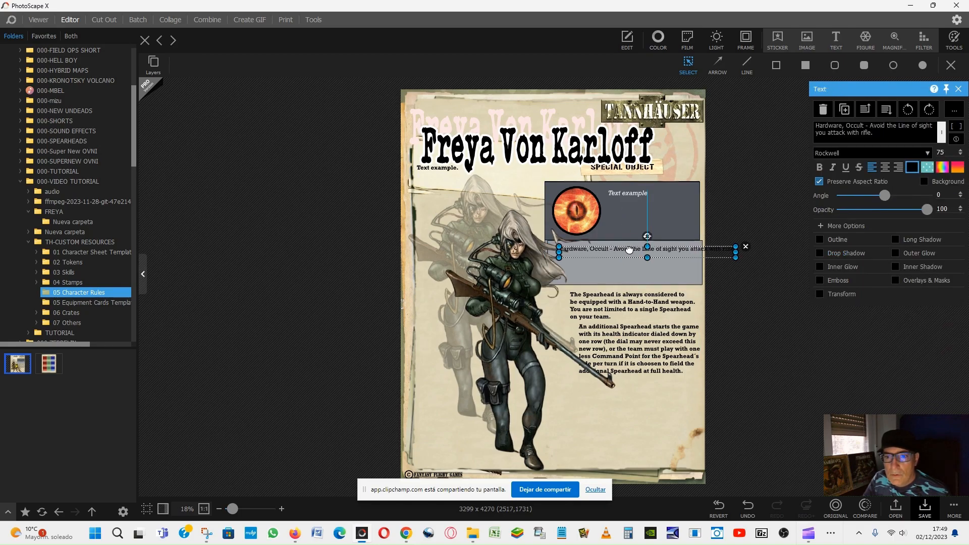
pyautogui.rightClick(625, 250)
pyautogui.click(659, 329)
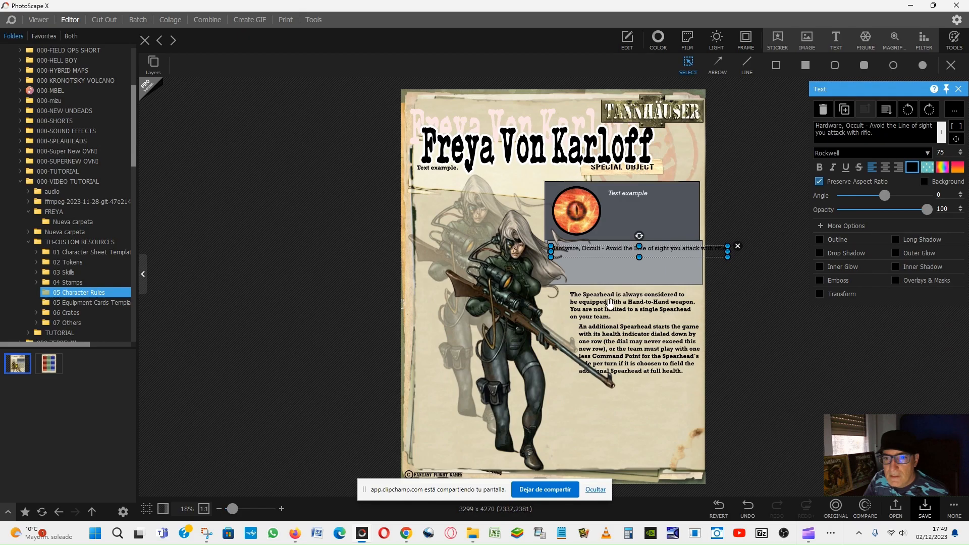
pyautogui.moveTo(614, 250); pyautogui.dragTo(616, 256)
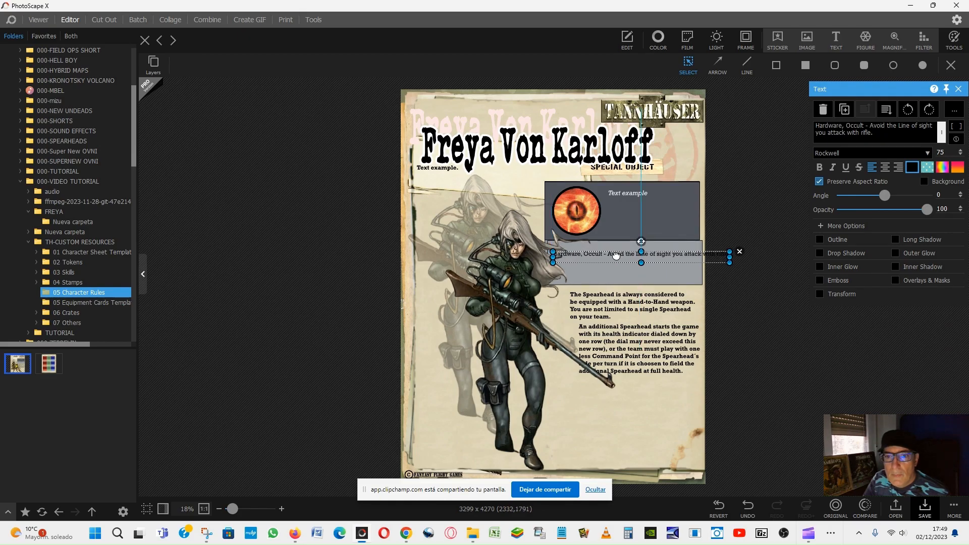
# Break the "Hardware, Occult" text onto a second line before "of sight" and place both lines within the light box.
pyautogui.click(911, 126)
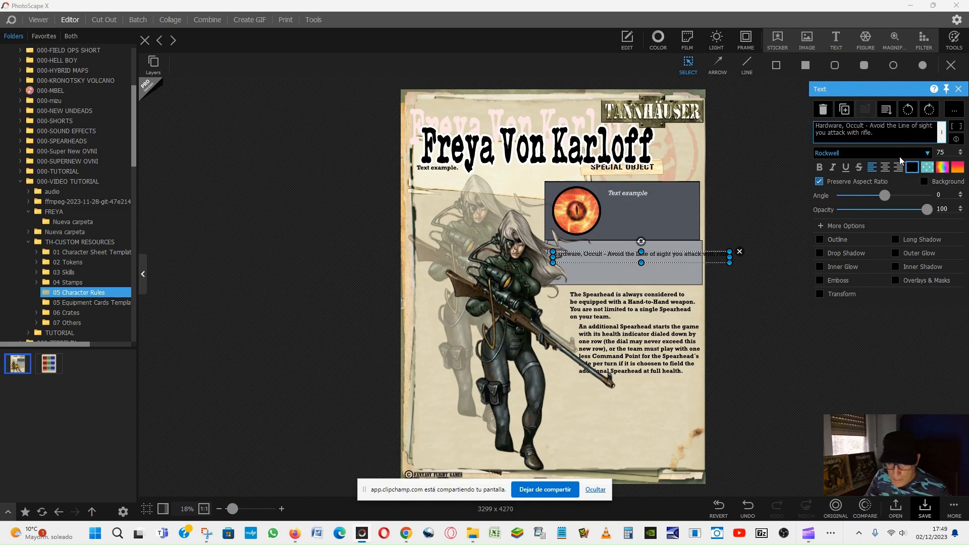
pyautogui.press('Return')
pyautogui.moveTo(611, 255); pyautogui.dragTo(642, 254)
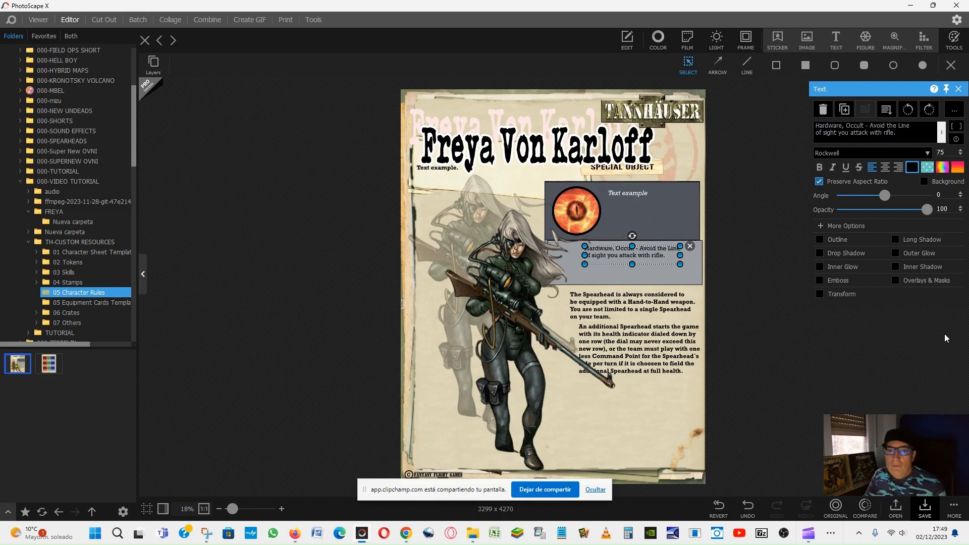
pyautogui.click(923, 509)
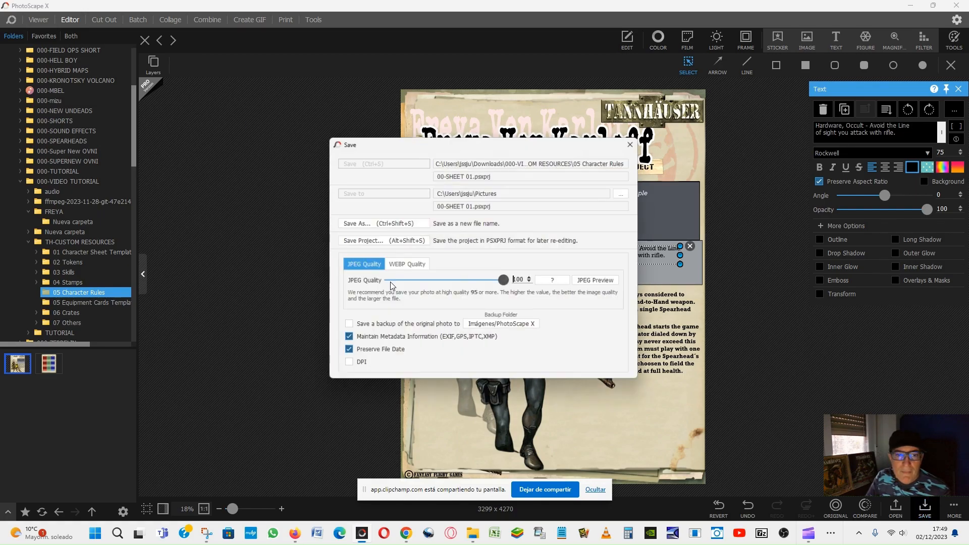
pyautogui.click(371, 224)
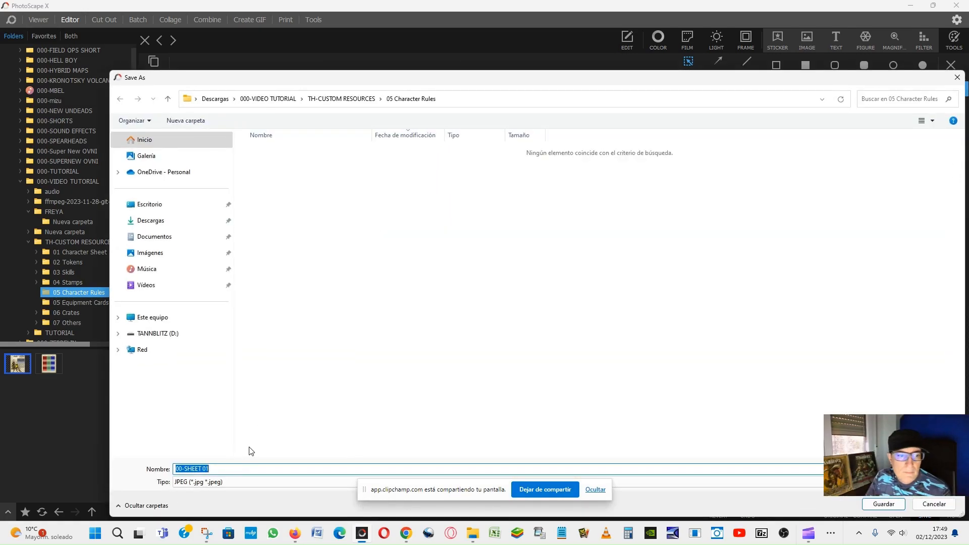
pyautogui.click(955, 77)
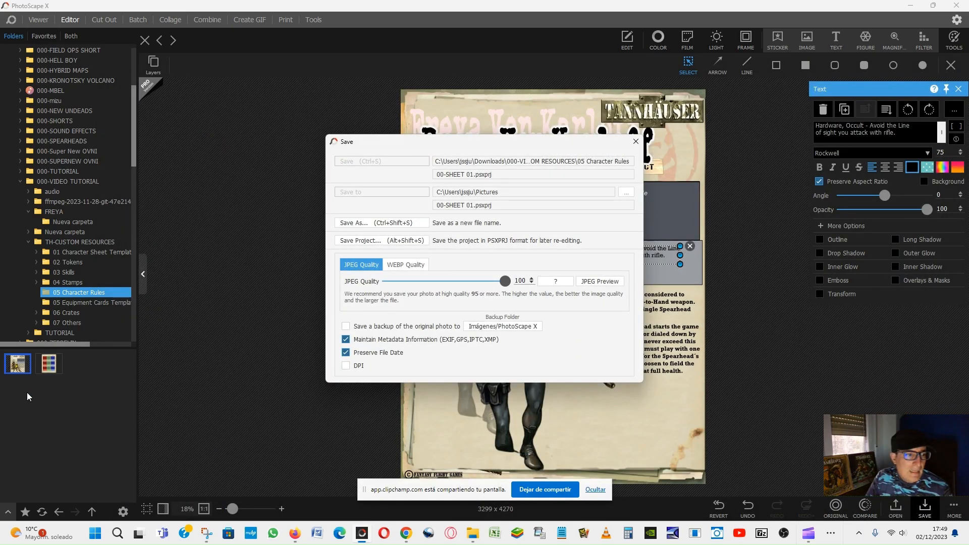
pyautogui.click(636, 141)
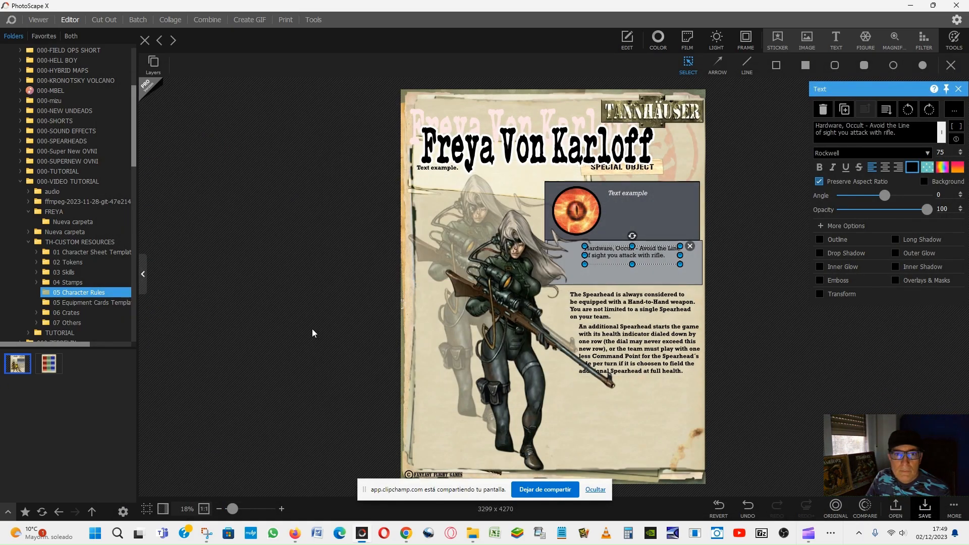
# Open the 00-SHEET 2 template without saving Freya's page, and bring up the tools for inserting objects.
pyautogui.click(53, 357)
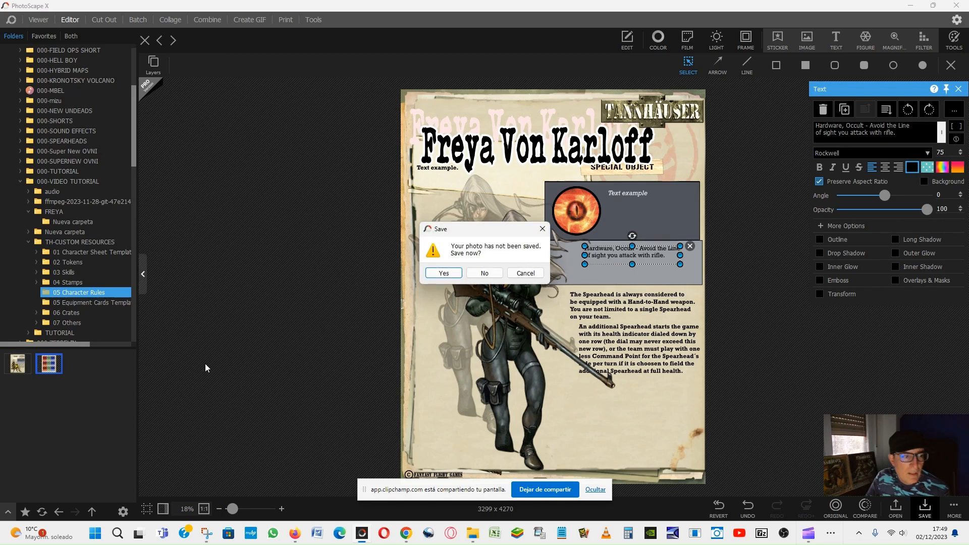
pyautogui.click(488, 273)
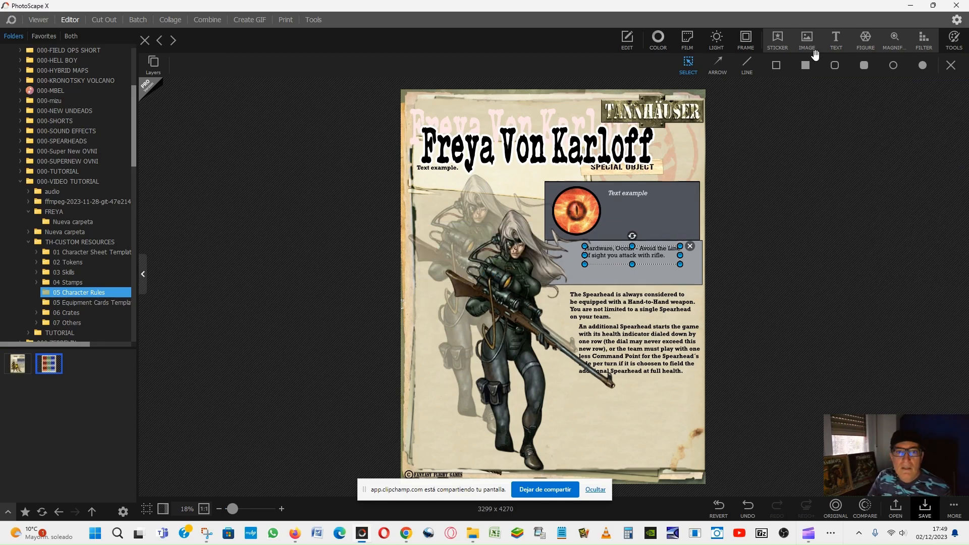
pyautogui.click(51, 365)
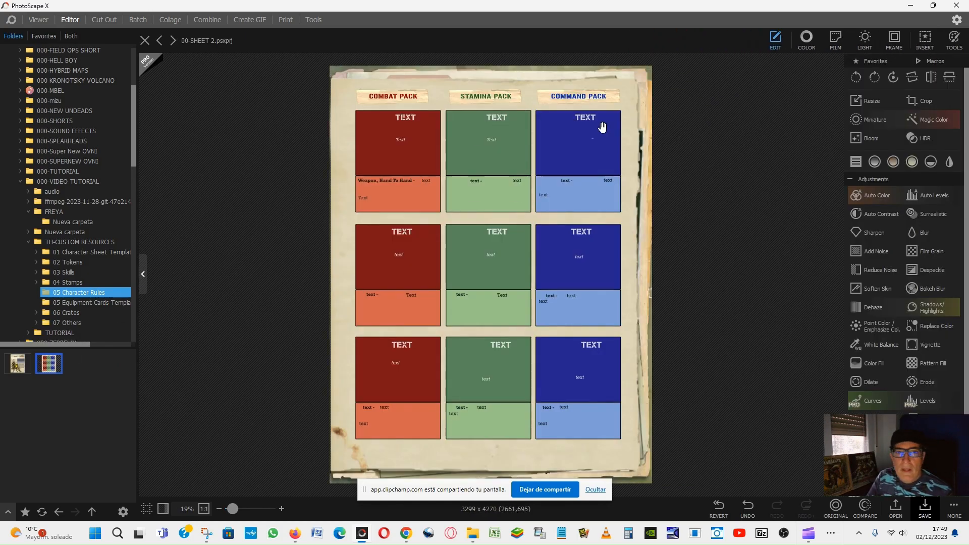
pyautogui.click(925, 38)
pyautogui.click(806, 42)
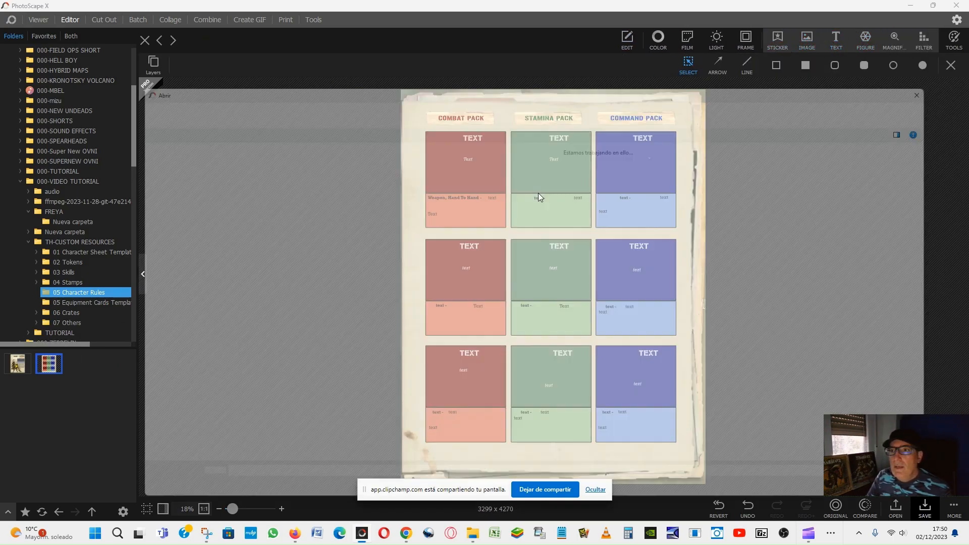
pyautogui.doubleClick(499, 167)
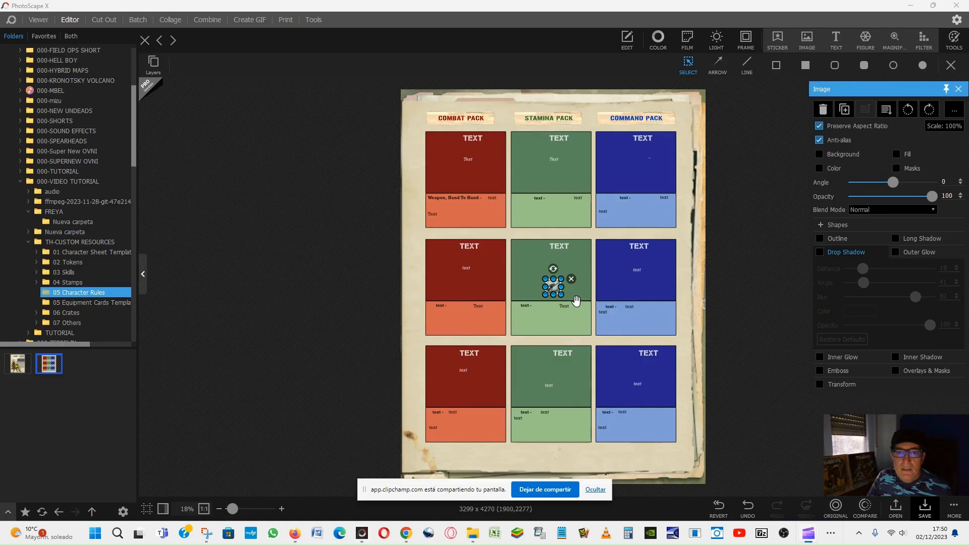
pyautogui.moveTo(546, 276); pyautogui.dragTo(509, 242)
pyautogui.click(571, 242)
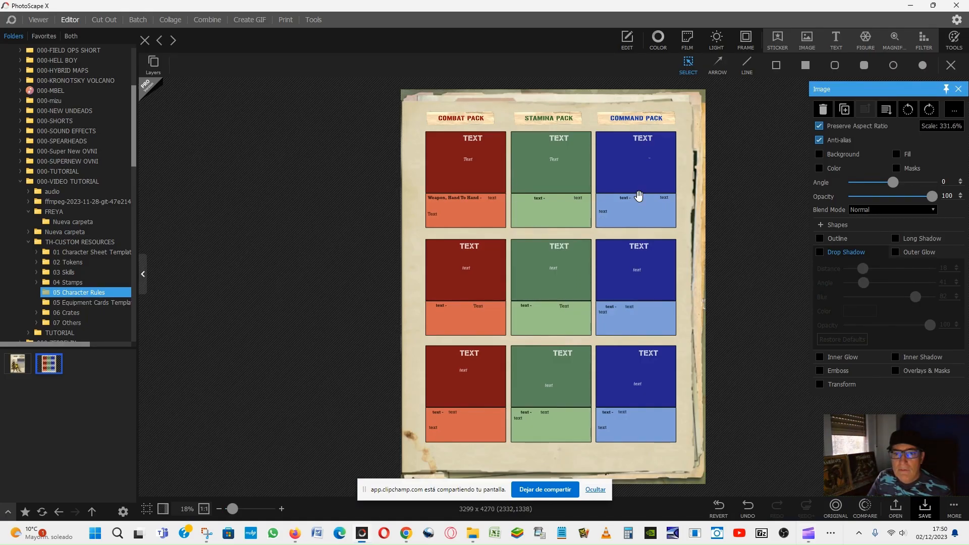
# Insert the 01 FREYA RIFLE image and place it, enlarged, in the first dark red Combat Pack box.
pyautogui.click(806, 41)
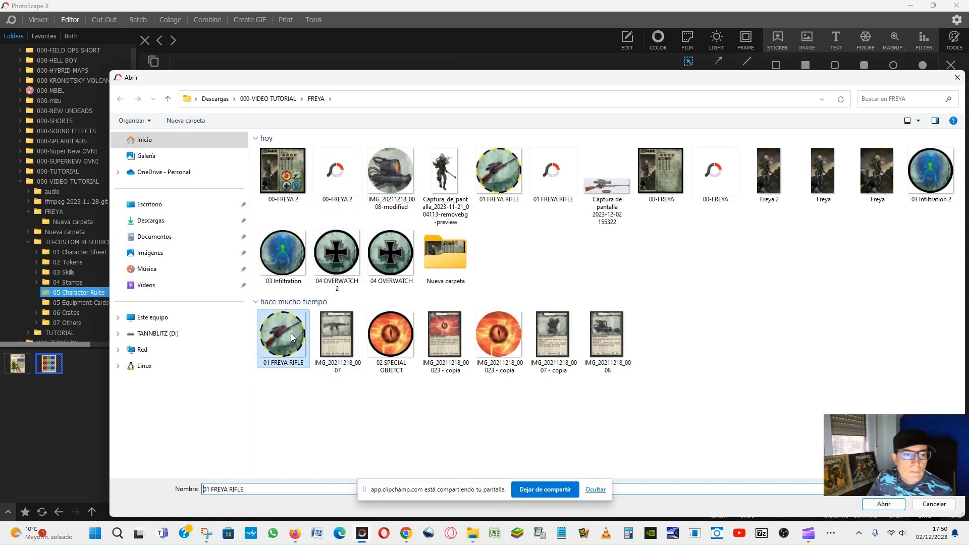
pyautogui.doubleClick(290, 333)
pyautogui.moveTo(553, 282); pyautogui.dragTo(450, 167)
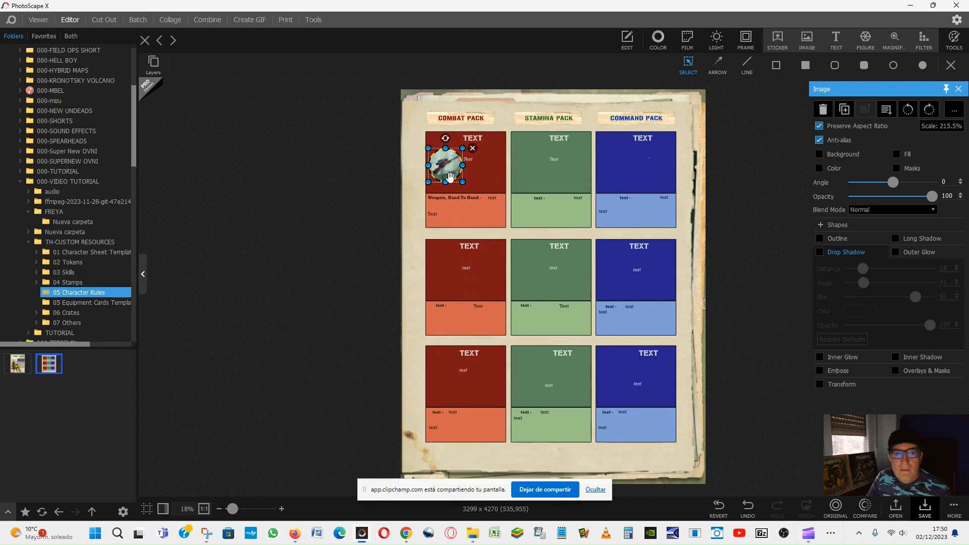
# Insert the 04 OVERWATCH 2 image and place it in the second dark red Combat Pack box.
pyautogui.click(807, 43)
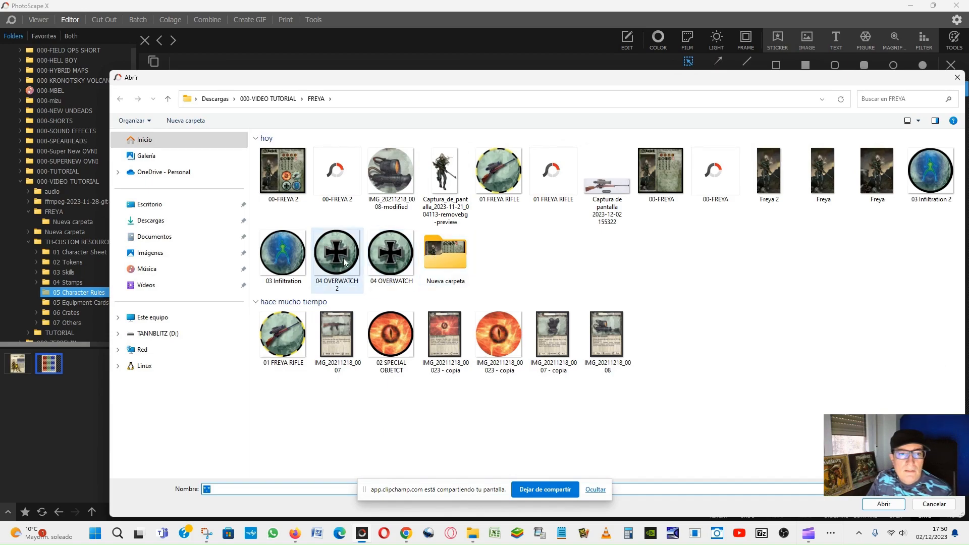
pyautogui.doubleClick(334, 268)
pyautogui.moveTo(548, 285); pyautogui.dragTo(452, 284)
# Insert the 03 Infiltration 2 image and place it, enlarged, in the third dark red Combat Pack box.
pyautogui.click(807, 40)
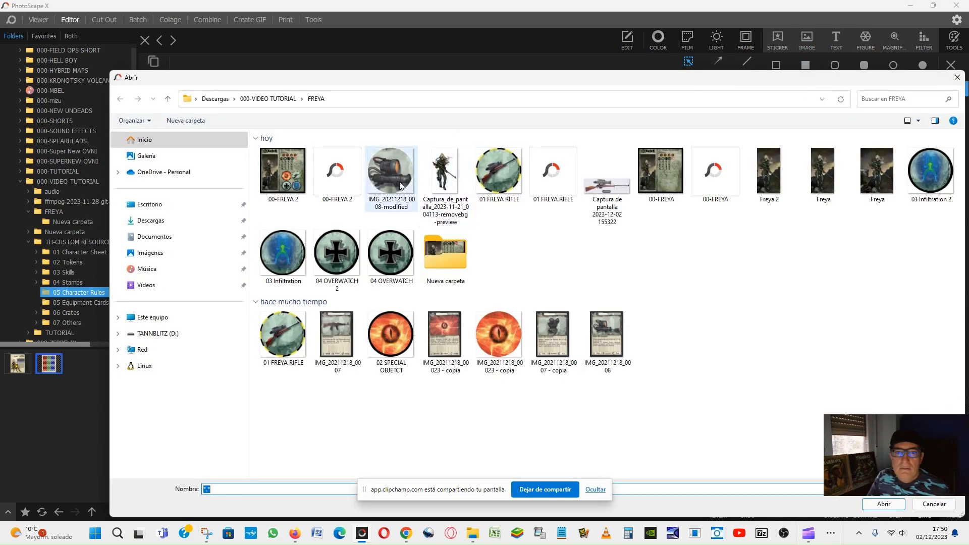
pyautogui.doubleClick(935, 174)
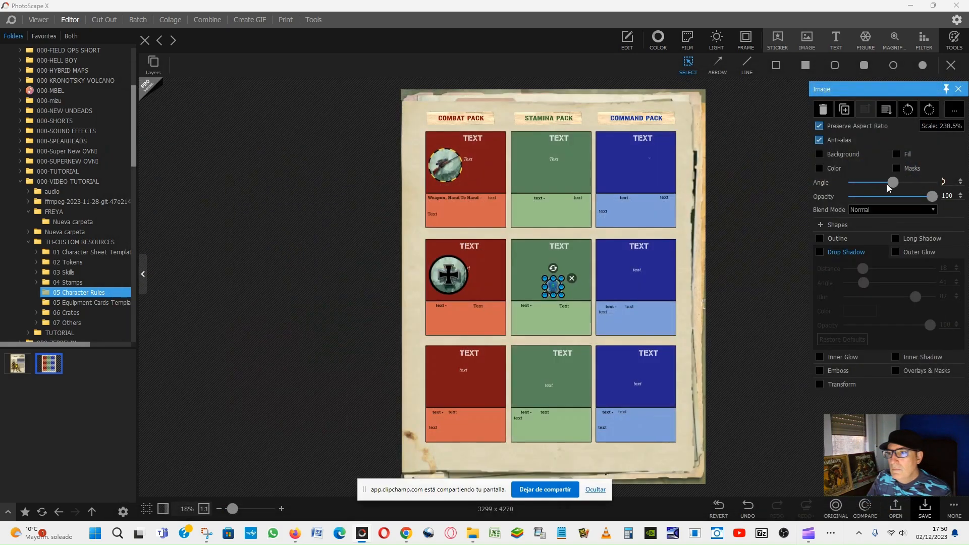
pyautogui.moveTo(561, 289); pyautogui.dragTo(446, 366)
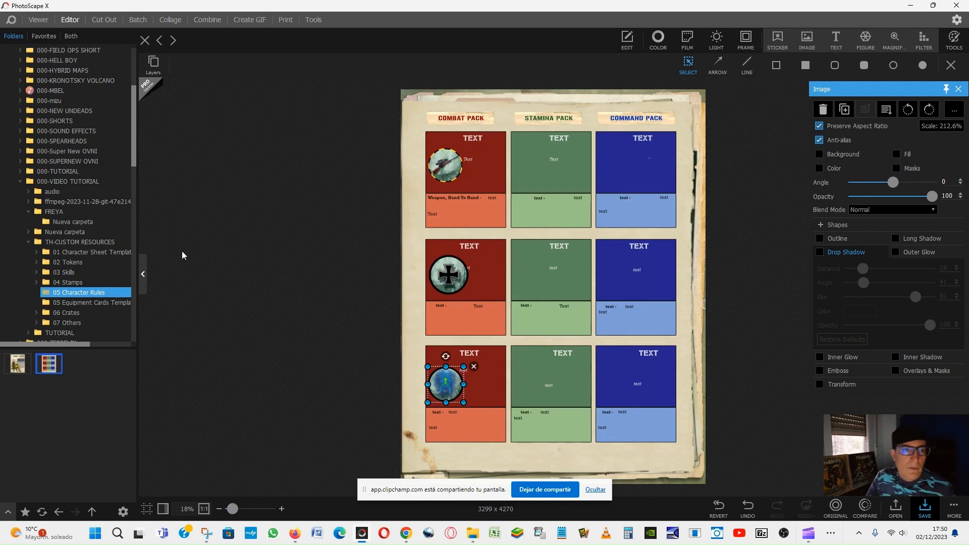
# Review the save options for the pack sheet and close them without saving.
pyautogui.hotkey('ctrl', 's')
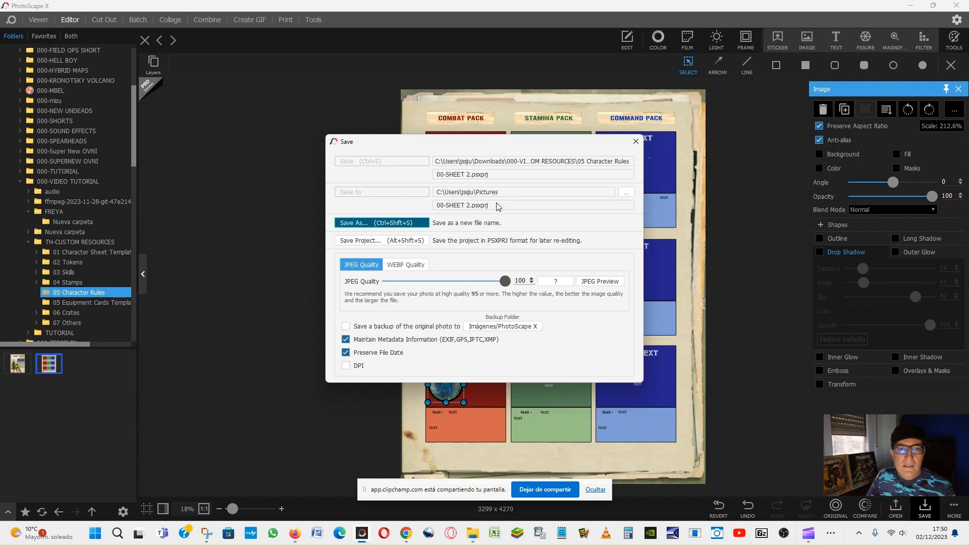
pyautogui.click(635, 142)
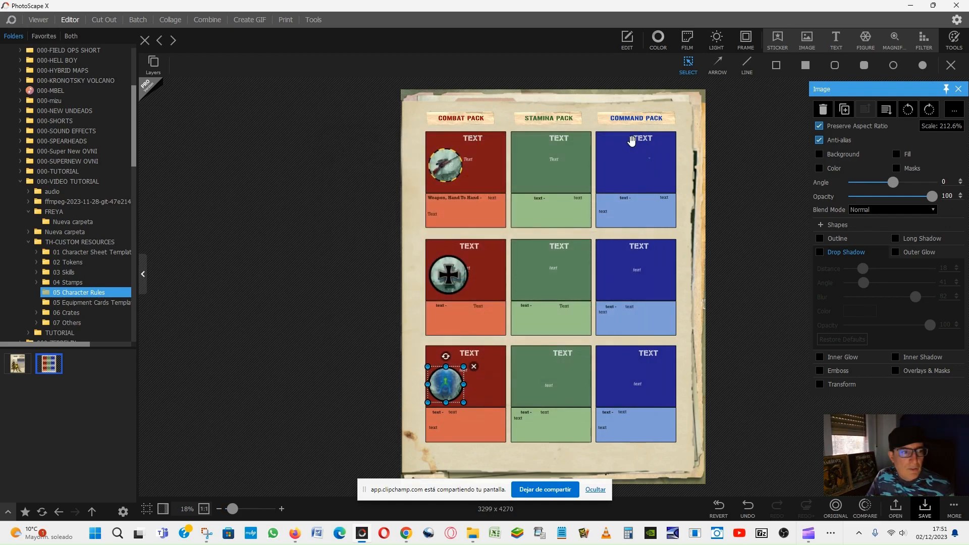
# Open the special object card from the 05 Equipment Cards Templates folder, discarding the pack sheet's unsaved changes.
pyautogui.click(108, 304)
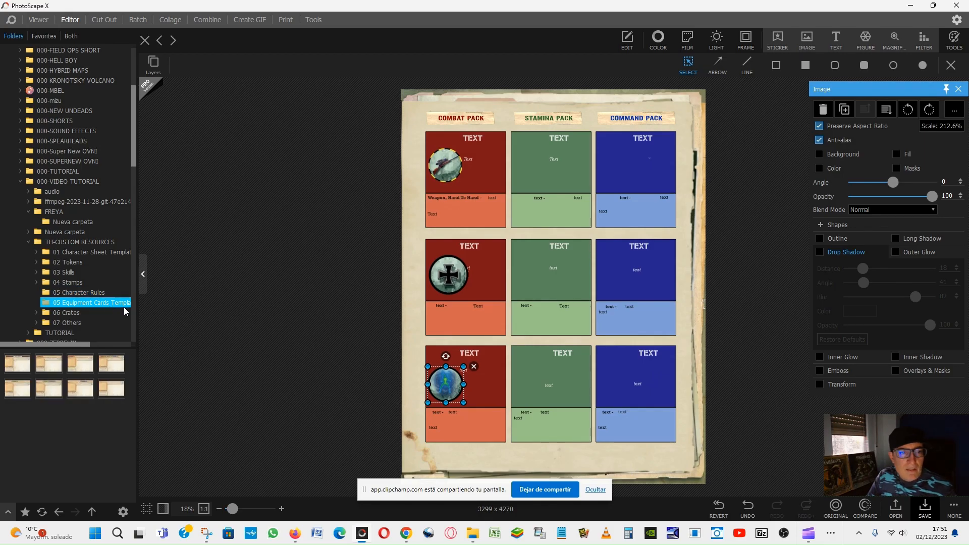
pyautogui.click(13, 362)
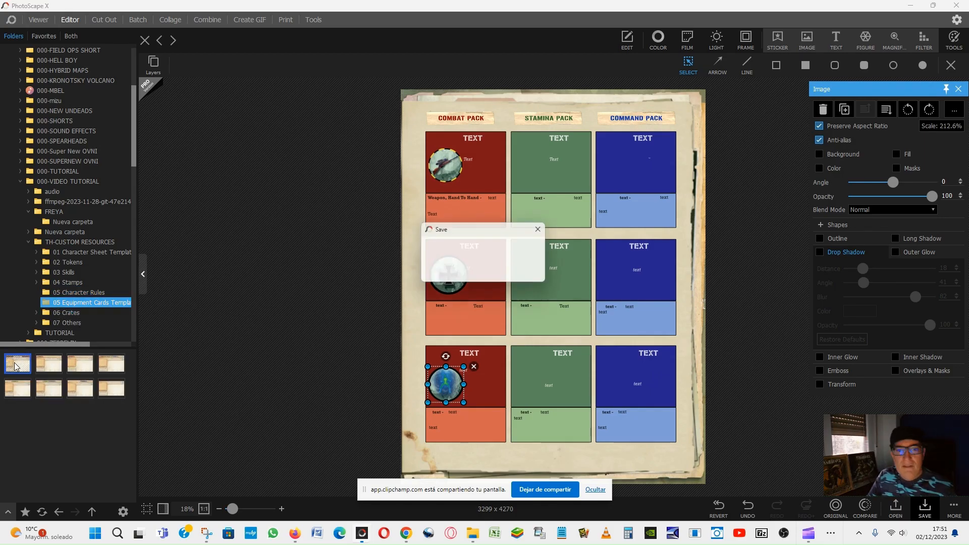
pyautogui.click(484, 273)
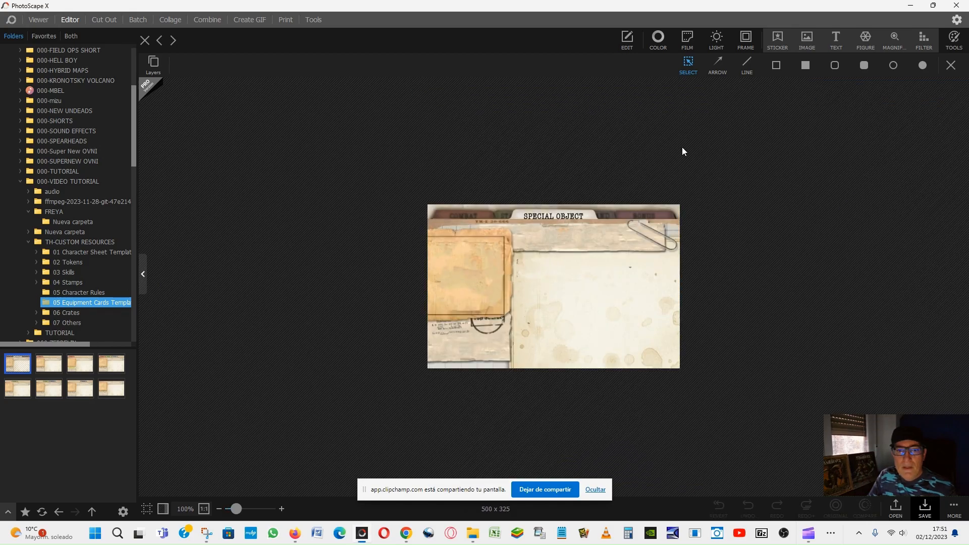
# Insert the 02 SPECIAL OBJETCT image, scale it to 37%, and centre it on the card's orange paper panel.
pyautogui.click(809, 44)
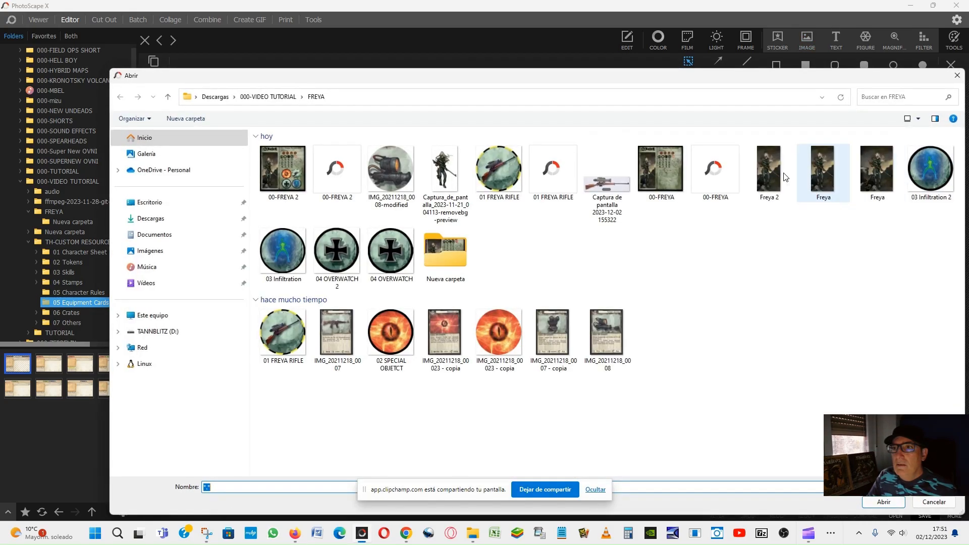
pyautogui.doubleClick(392, 330)
pyautogui.moveTo(481, 214); pyautogui.dragTo(538, 272)
pyautogui.moveTo(581, 325); pyautogui.dragTo(478, 277)
pyautogui.moveTo(441, 231); pyautogui.dragTo(465, 258)
pyautogui.moveTo(491, 288); pyautogui.dragTo(463, 277)
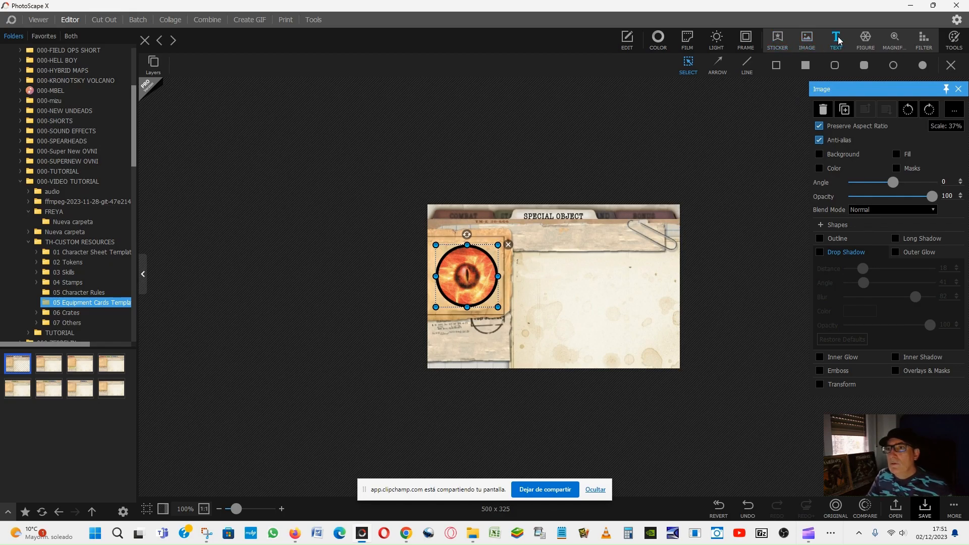
# Add a Rockwell text object at size 59 to the title strip under the SPECIAL OBJECT tab.
pyautogui.click(836, 41)
pyautogui.moveTo(578, 288); pyautogui.dragTo(592, 239)
pyautogui.moveTo(536, 225); pyautogui.dragTo(554, 237)
pyautogui.doubleClick(834, 129)
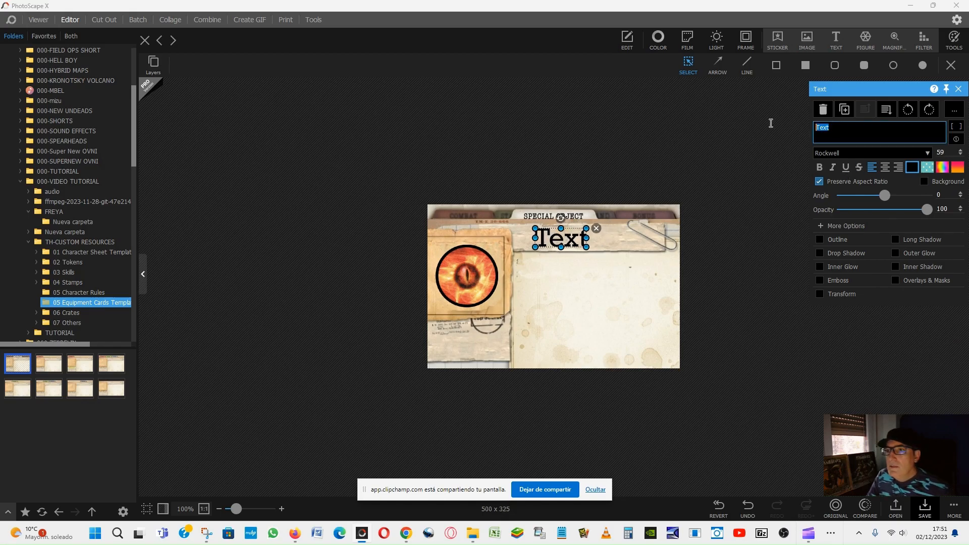
pyautogui.click(929, 153)
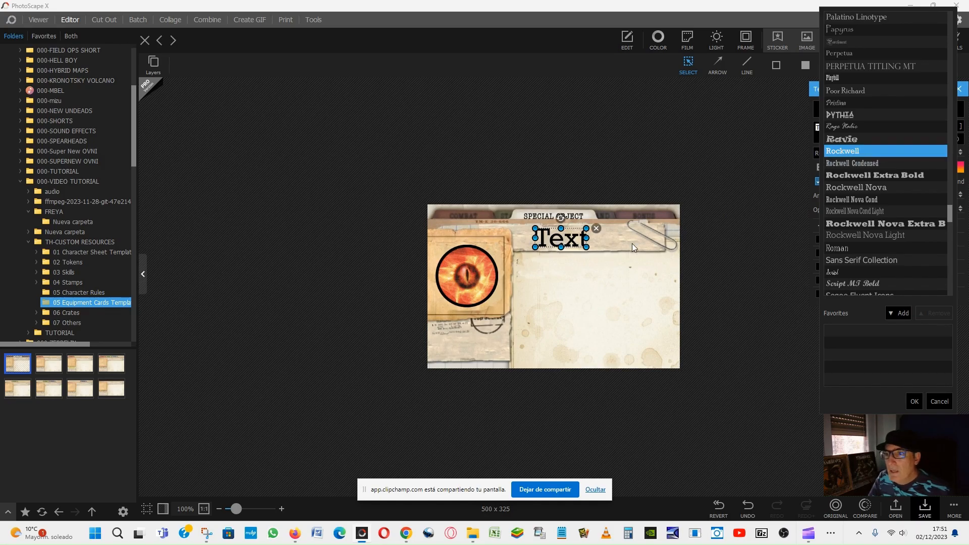
# Duplicate the title text and place the copy at the upper-left of the card's blank parchment area.
pyautogui.rightClick(564, 242)
pyautogui.click(584, 258)
pyautogui.moveTo(555, 246); pyautogui.dragTo(536, 275)
# Change the title strip text to the Stencil font at size 63 and shift it along the strip.
pyautogui.click(566, 241)
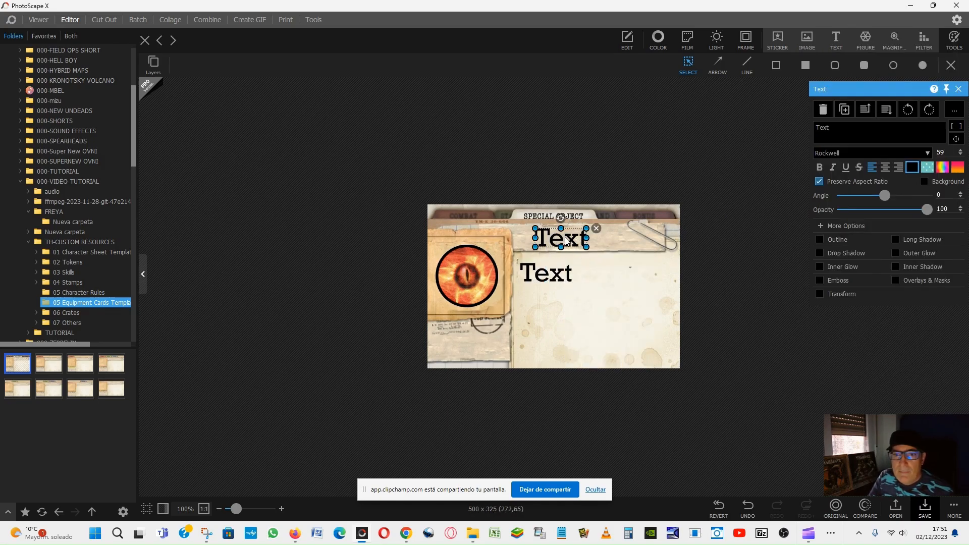
pyautogui.click(927, 153)
pyautogui.scroll(-3, 889, 219)
pyautogui.scroll(-10, 889, 223)
pyautogui.scroll(-5, 889, 219)
pyautogui.click(845, 212)
pyautogui.moveTo(568, 241); pyautogui.dragTo(609, 239)
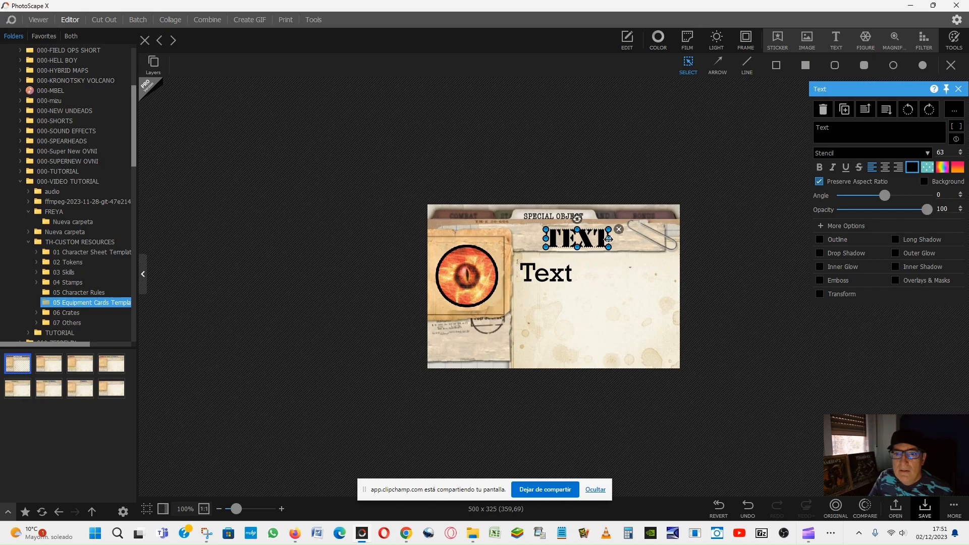
# Replace the title text with "evil eye" and centre it in the title strip.
pyautogui.click(834, 133)
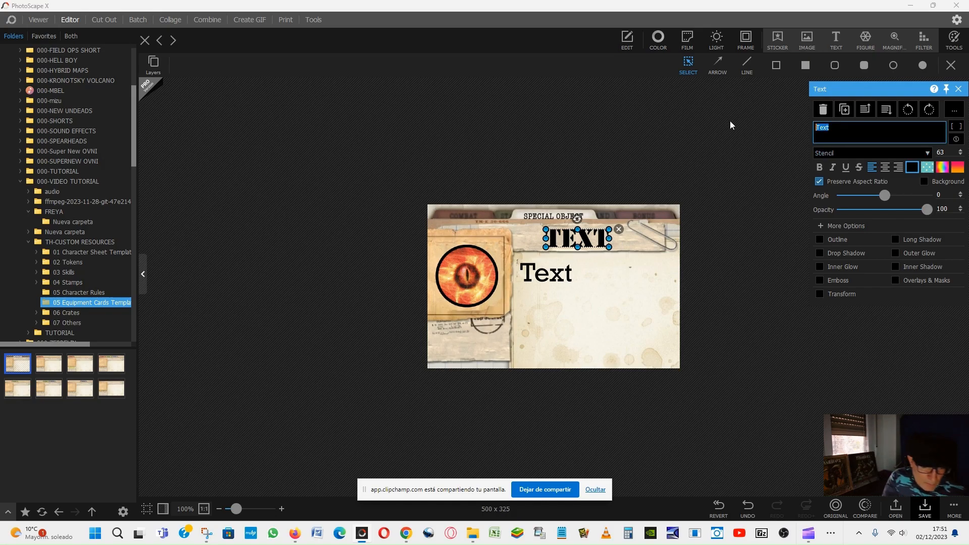
pyautogui.write('evil ey')
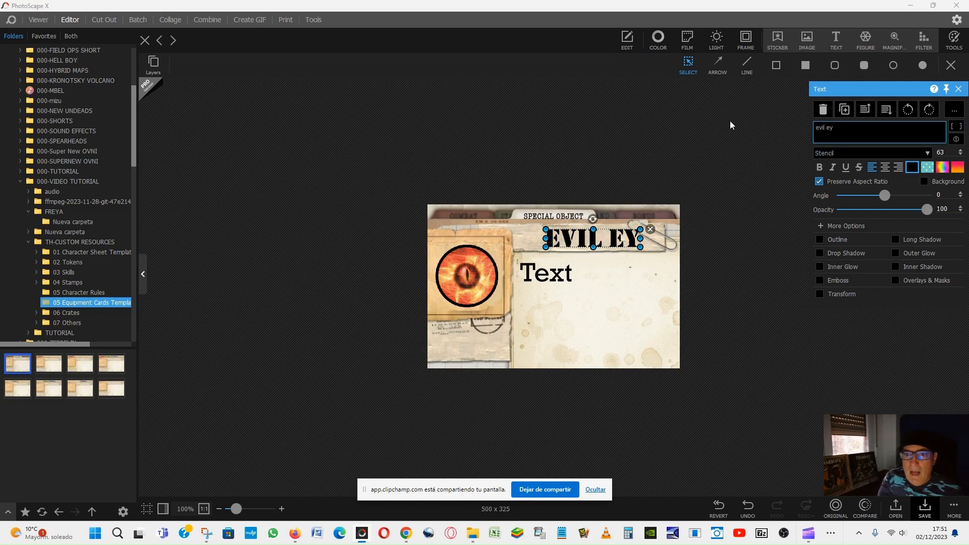
pyautogui.write('e')
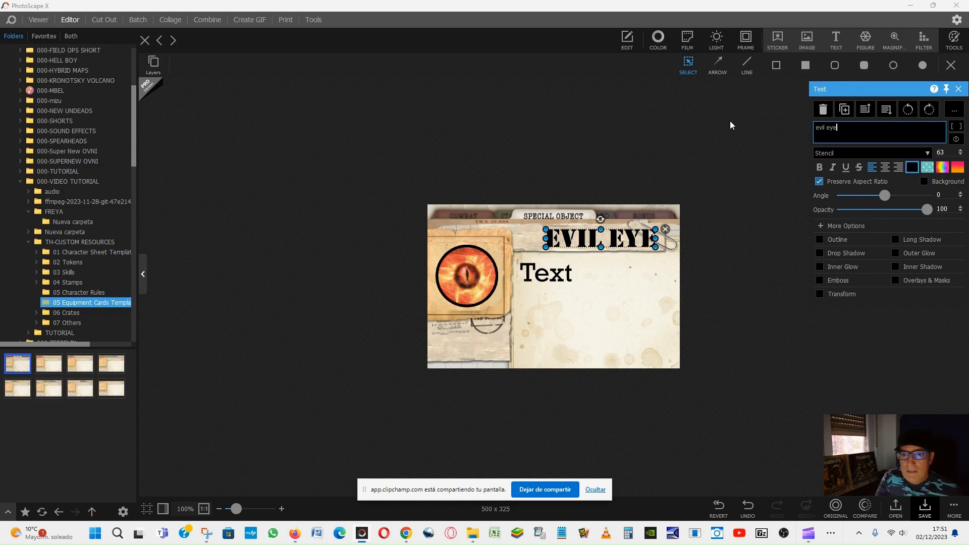
pyautogui.moveTo(597, 239); pyautogui.dragTo(584, 239)
# Shrink the "Text" placeholder on the parchment area to size 32.
pyautogui.click(559, 273)
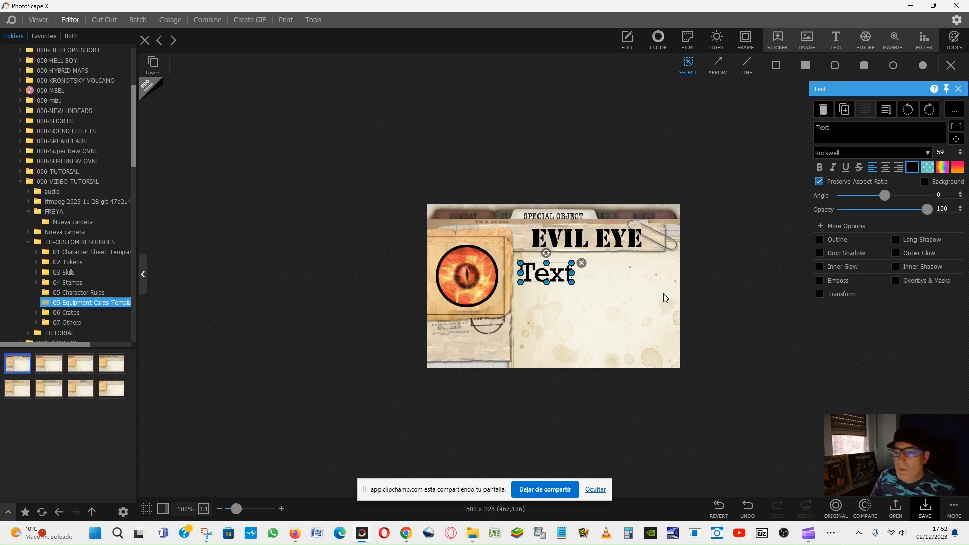
pyautogui.click(925, 507)
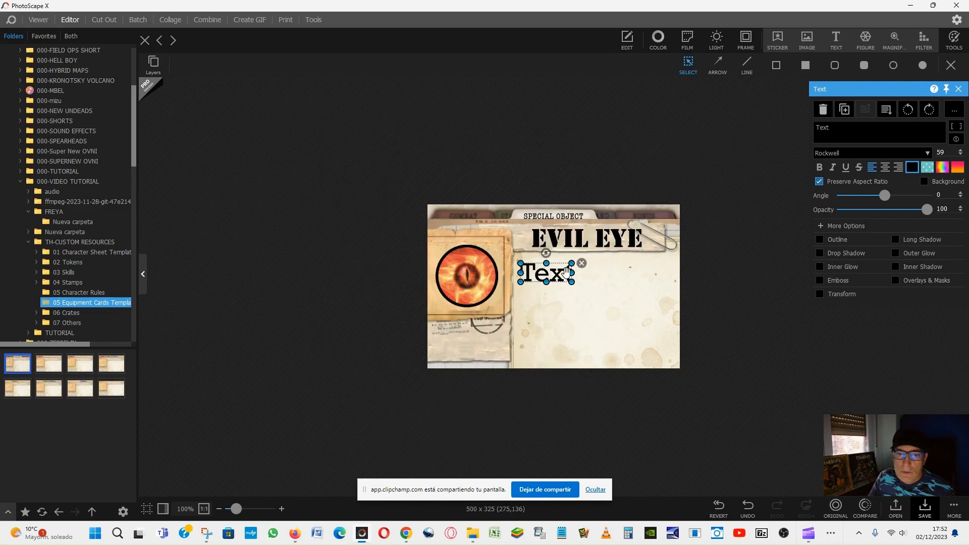
pyautogui.moveTo(572, 283); pyautogui.dragTo(551, 275)
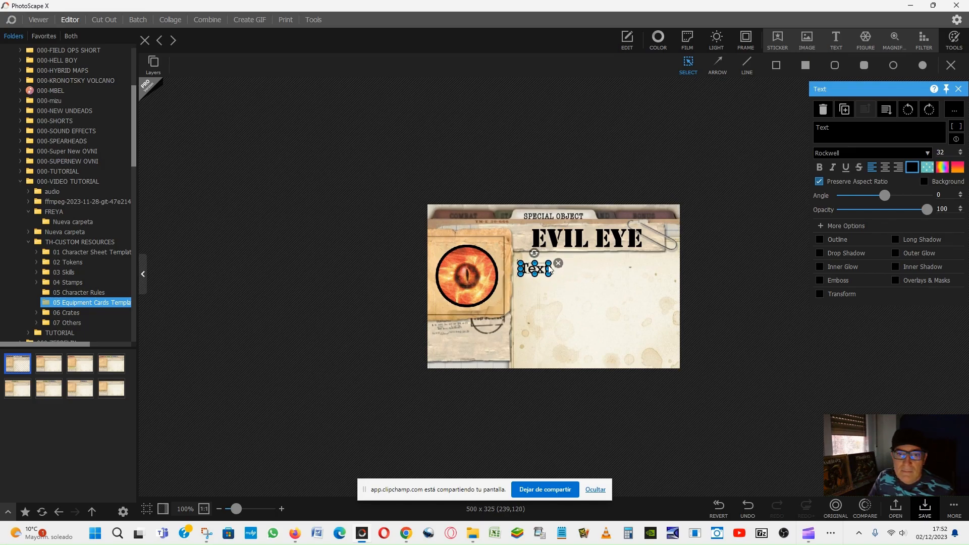
# Review the save options and the Save As dialog for the special object card, and close both without saving.
pyautogui.click(925, 507)
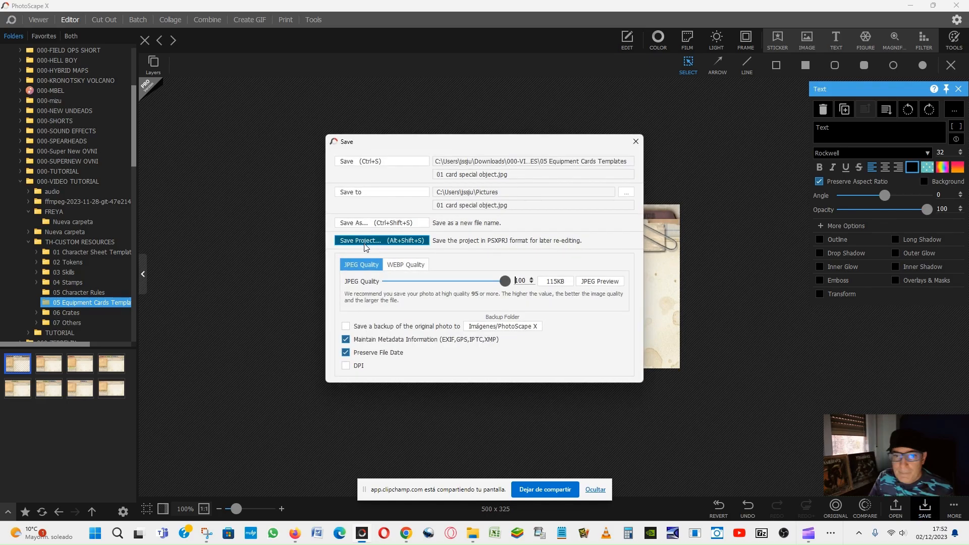
pyautogui.click(387, 220)
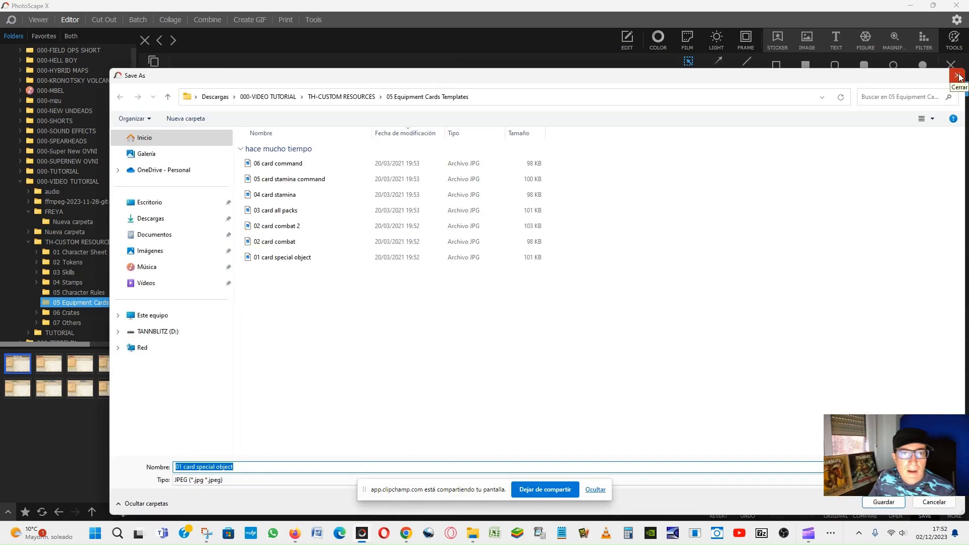
pyautogui.click(958, 76)
pyautogui.click(636, 141)
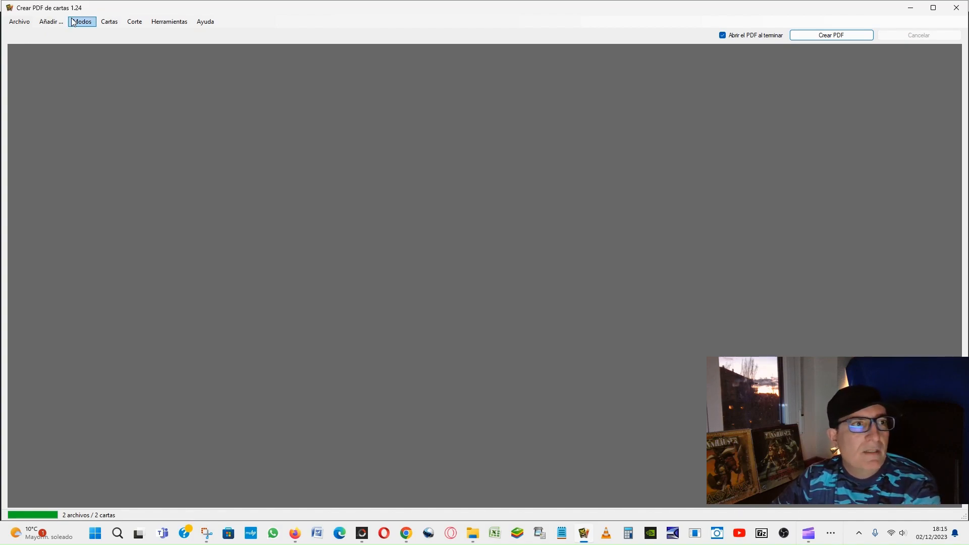
pyautogui.click(203, 22)
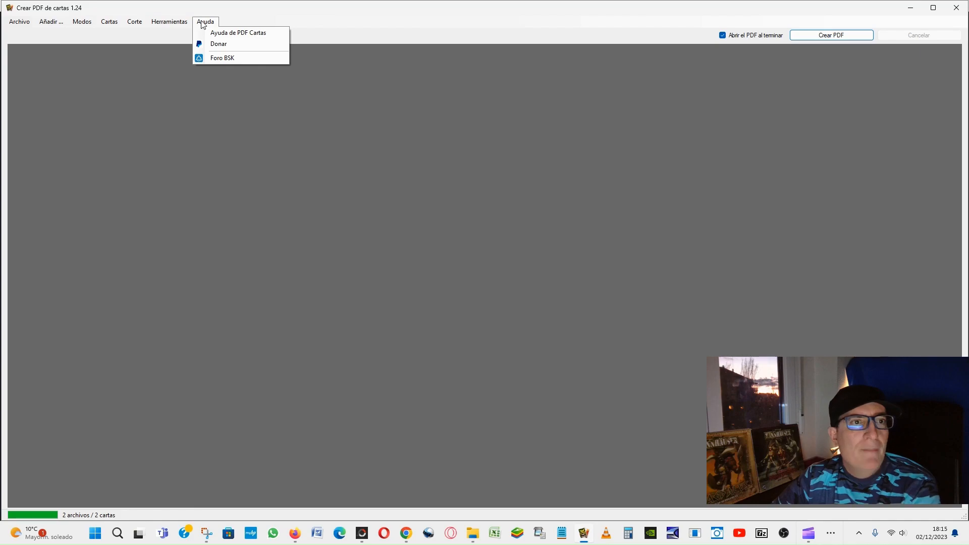
pyautogui.click(233, 17)
# In Crear PDF de cartas, set the card layout mode to Manual.
pyautogui.click(51, 23)
pyautogui.moveTo(82, 25)
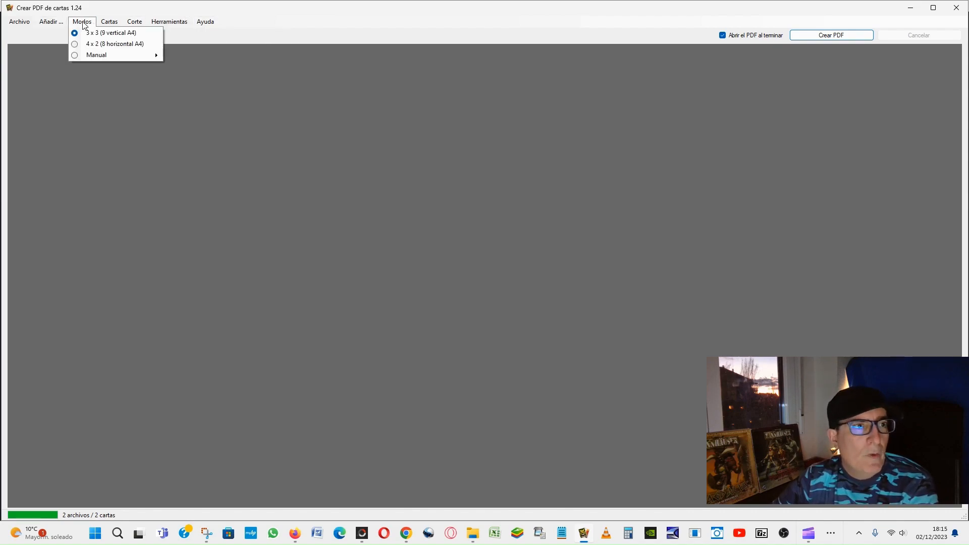
pyautogui.click(97, 55)
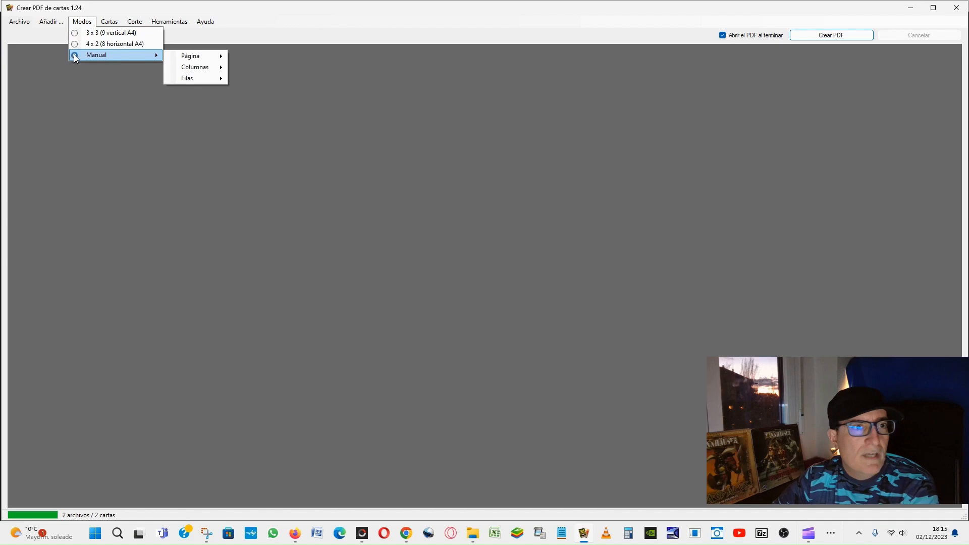
# Set the manual page layout to 1 column and 2 rows.
pyautogui.moveTo(197, 67)
pyautogui.click(262, 69)
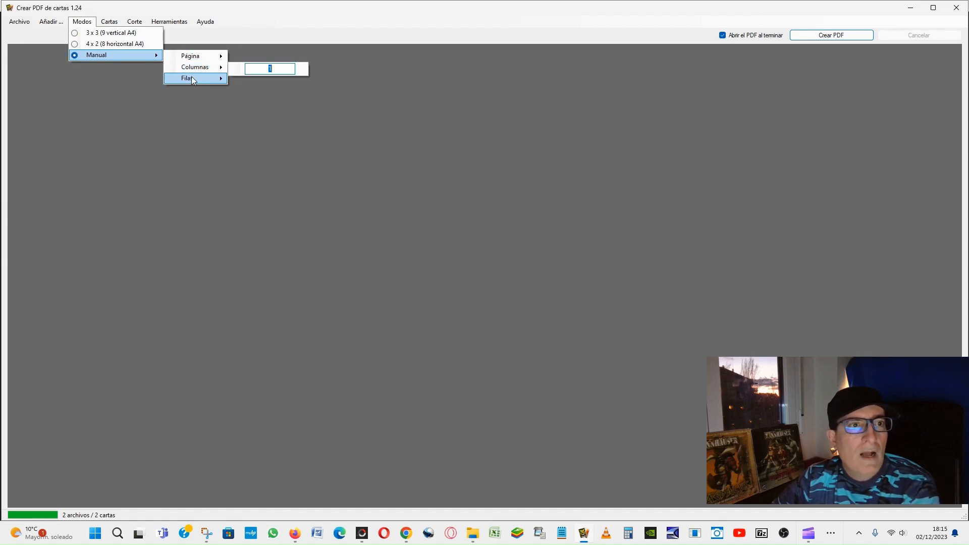
pyautogui.moveTo(196, 78)
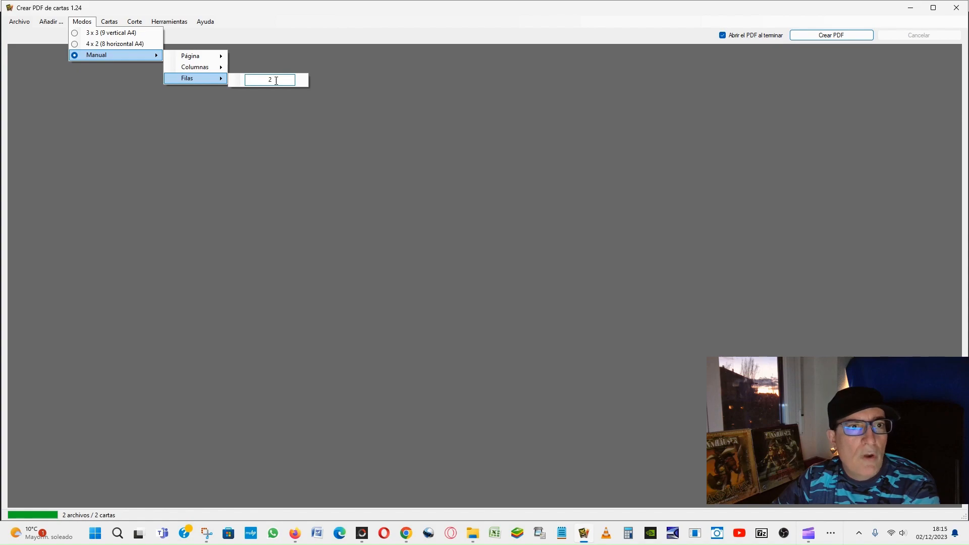
pyautogui.click(305, 41)
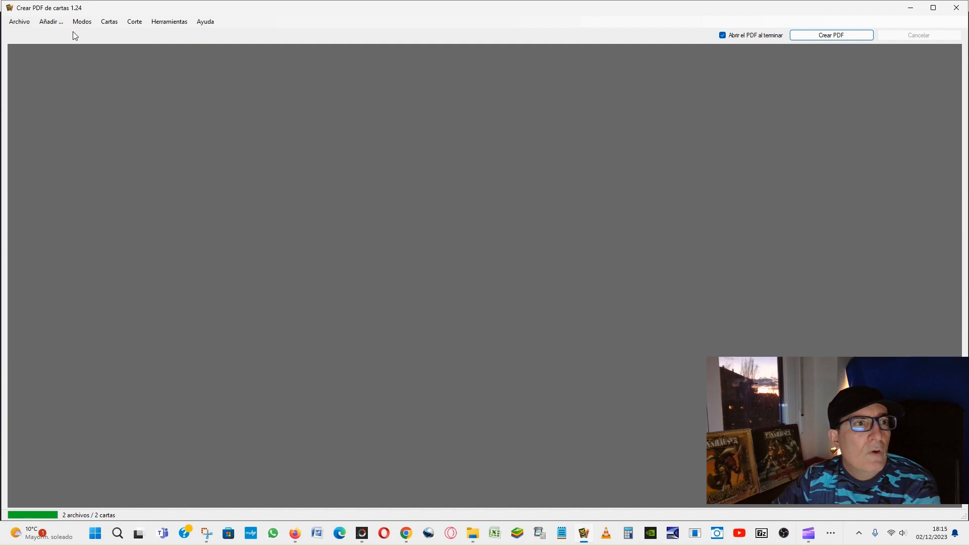
# Force the card measurements to a width of 140 mm and a height of 140 mm.
pyautogui.click(117, 23)
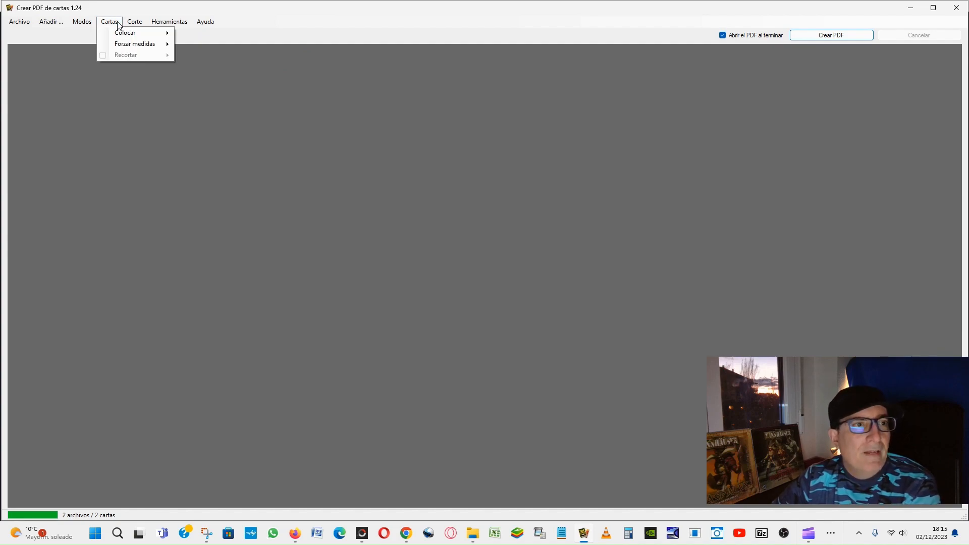
pyautogui.moveTo(135, 44)
pyautogui.moveTo(207, 45)
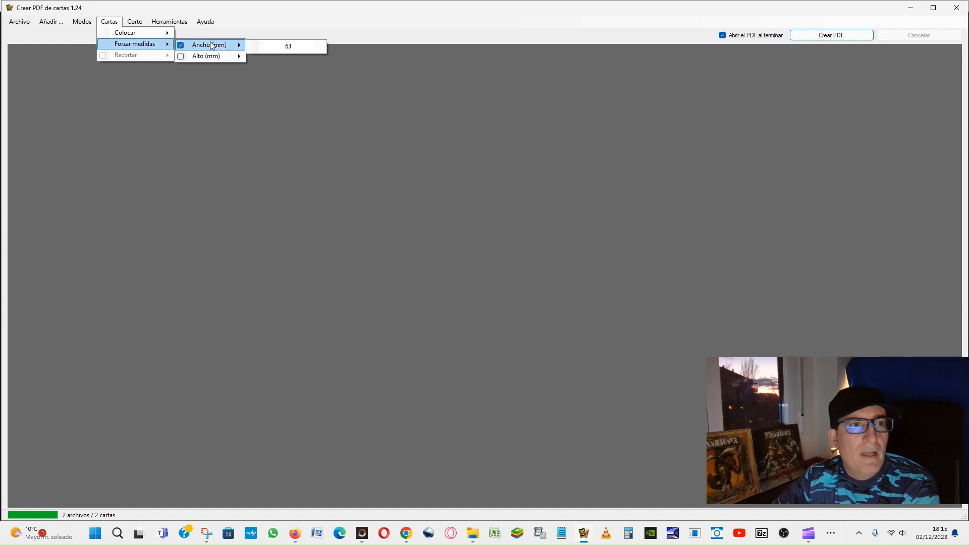
pyautogui.write('14')
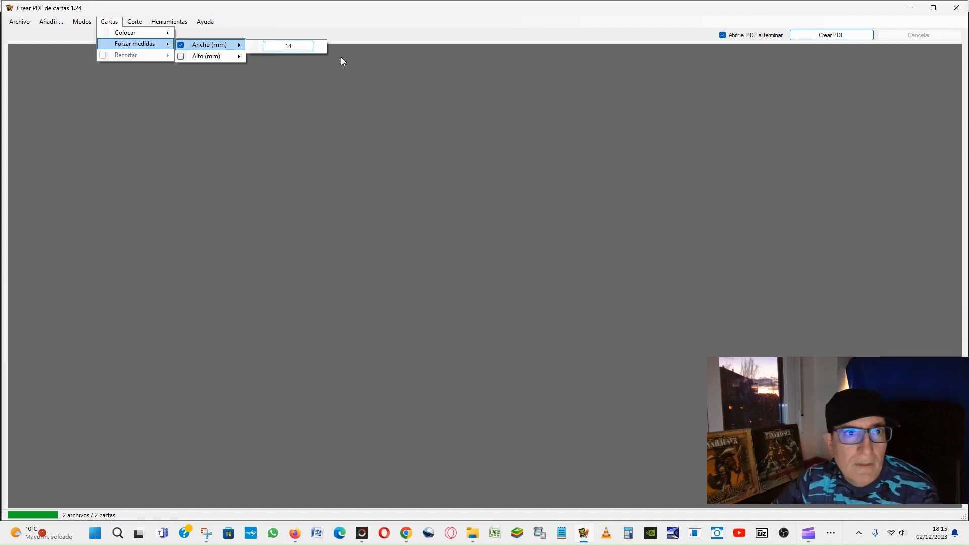
pyautogui.write('89')
pyautogui.click(181, 56)
pyautogui.write('1')
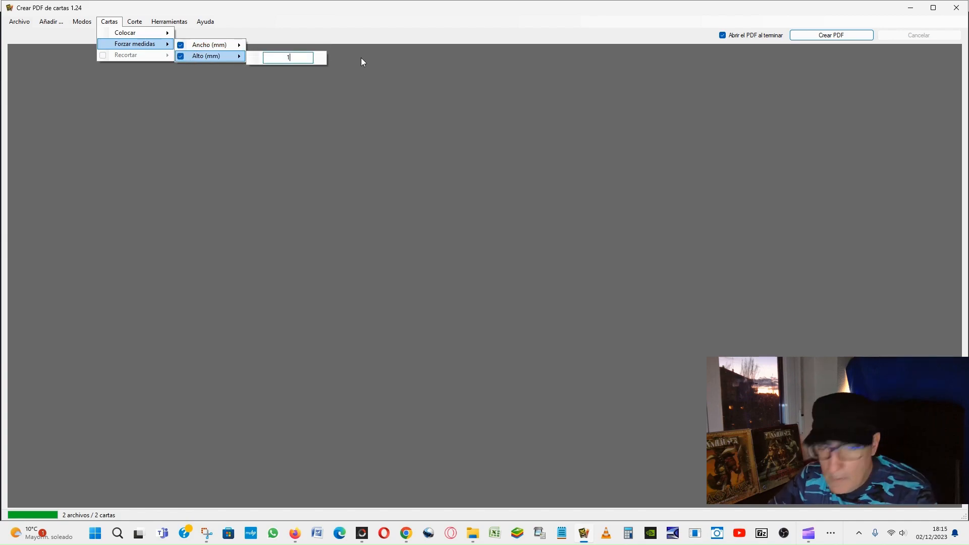
pyautogui.write('40')
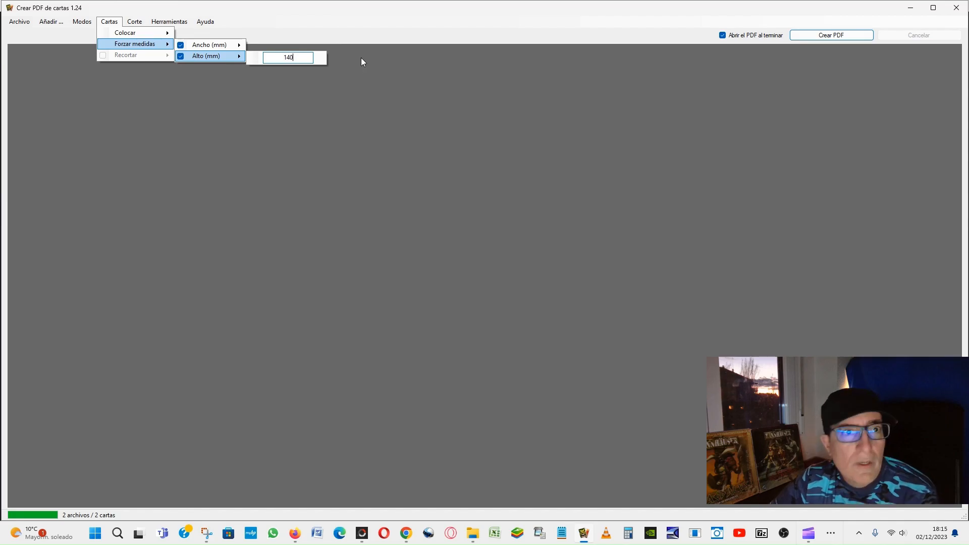
pyautogui.click(340, 106)
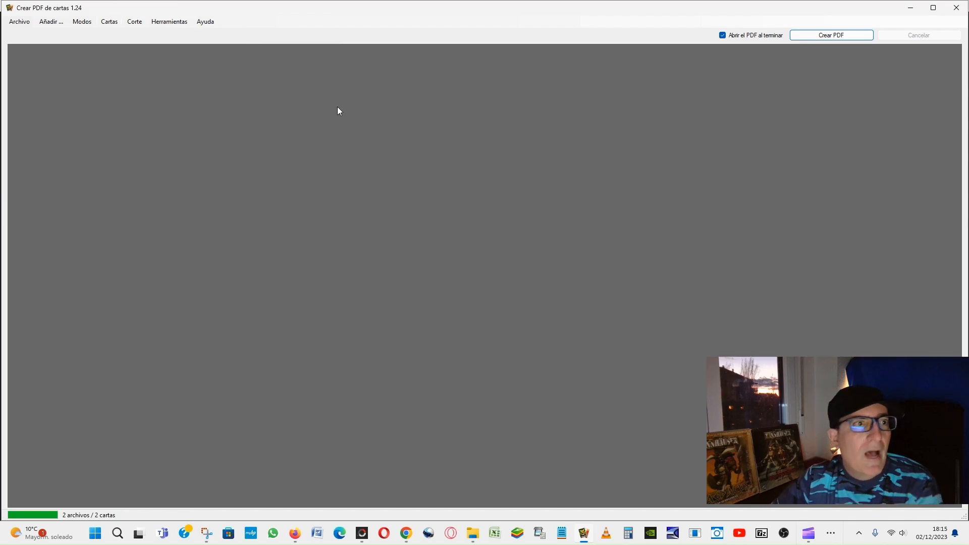
# Add the 00-FREYA character sheet image from the FREYA folder to the card list.
pyautogui.click(51, 21)
pyautogui.click(63, 31)
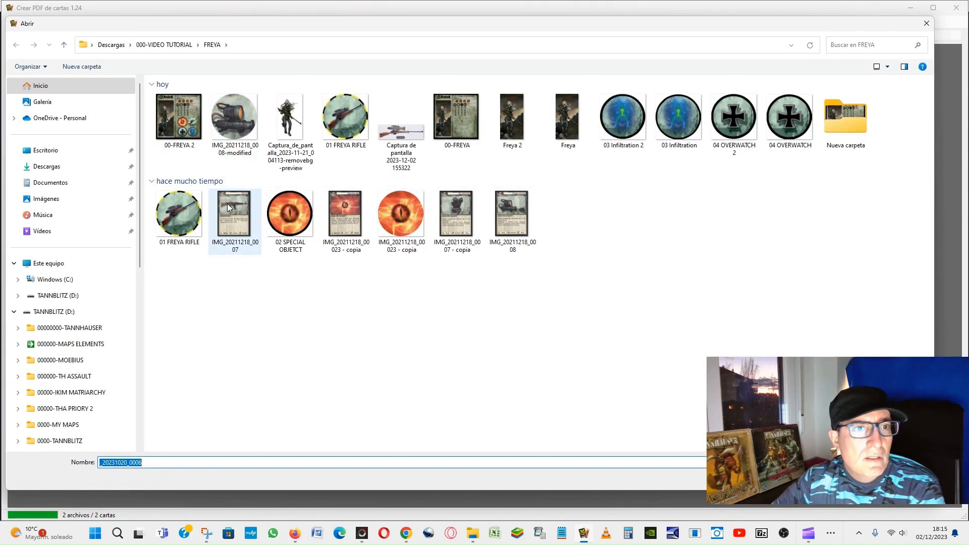
pyautogui.doubleClick(453, 114)
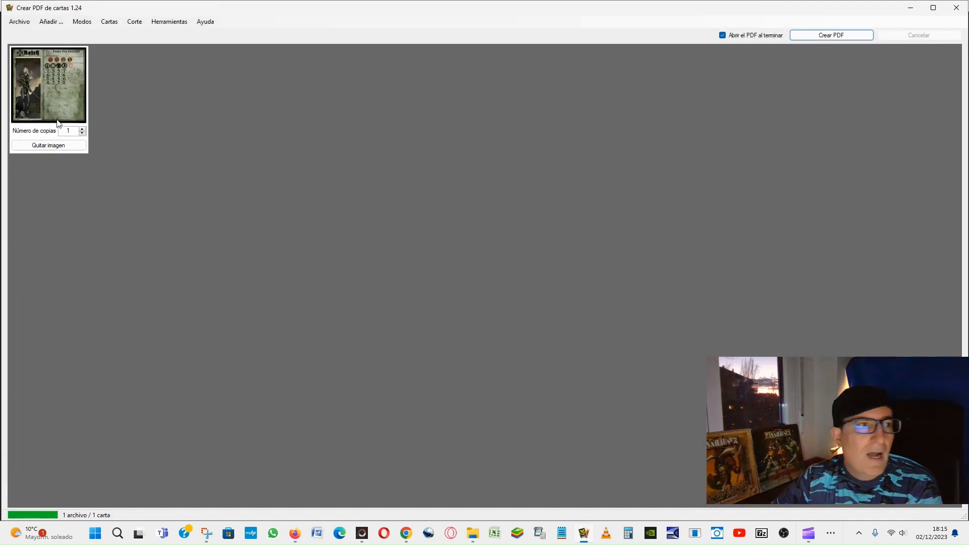
# Add the card back IMG_20231020_0006 from the 01 Character Sheet Templates folder in TH-CUSTOM RESOURCES.
pyautogui.click(52, 22)
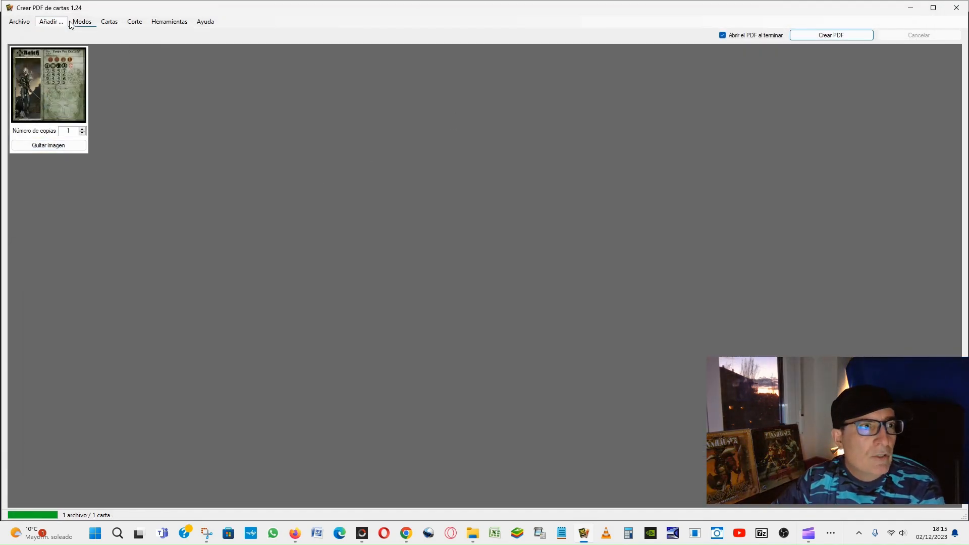
pyautogui.click(63, 31)
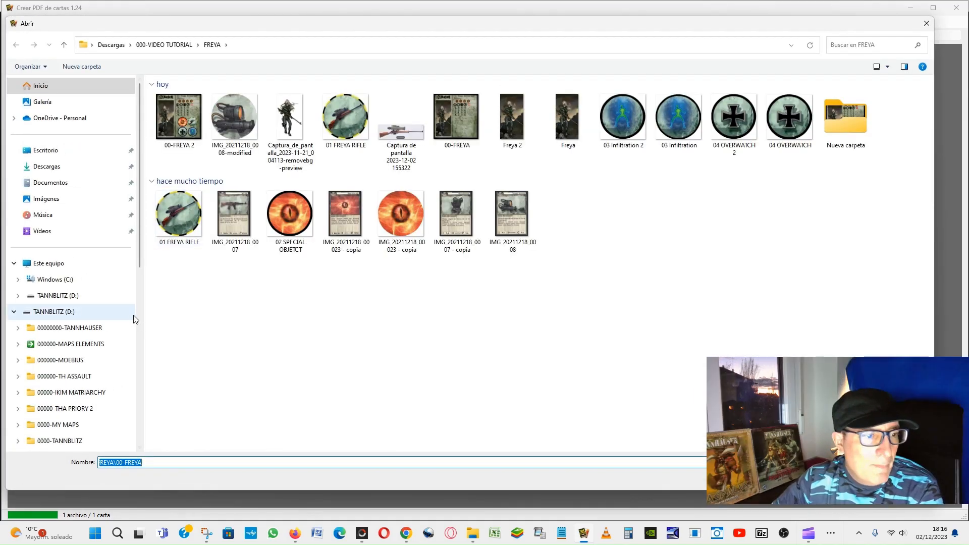
pyautogui.click(46, 169)
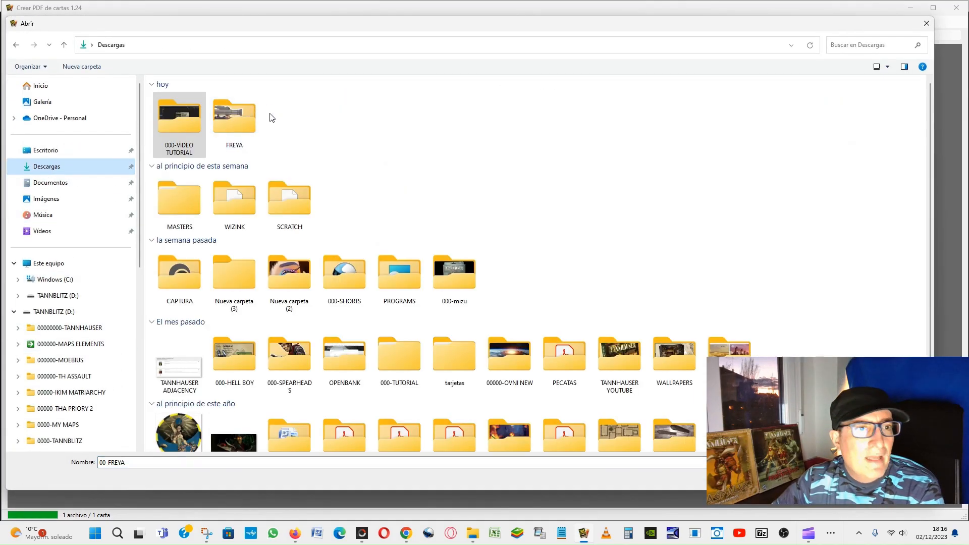
pyautogui.doubleClick(192, 118)
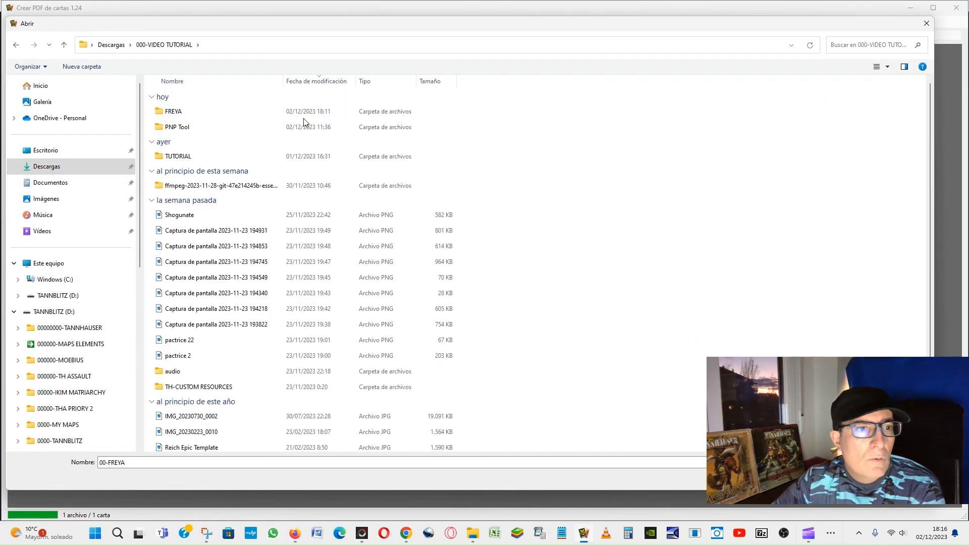
pyautogui.click(218, 387)
pyautogui.doubleClick(218, 387)
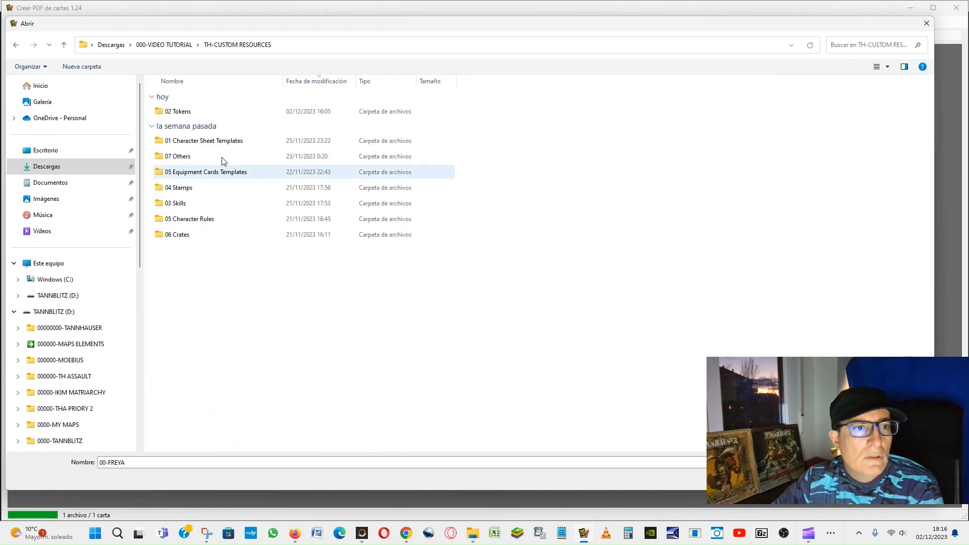
pyautogui.doubleClick(209, 144)
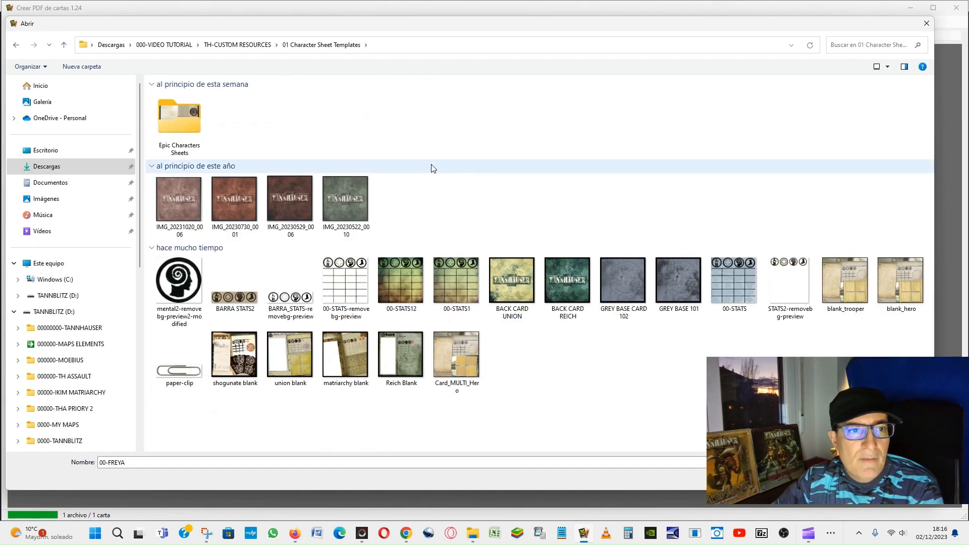
pyautogui.click(195, 214)
pyautogui.doubleClick(188, 207)
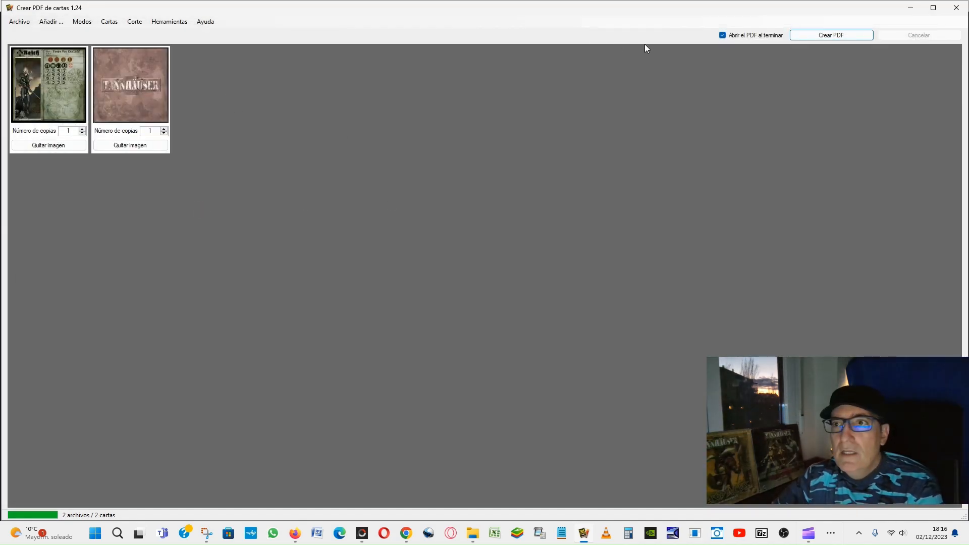
# Create the PDF in the FREYA folder, replacing the existing "01 freya pdf", and close it after checking the page.
pyautogui.click(829, 35)
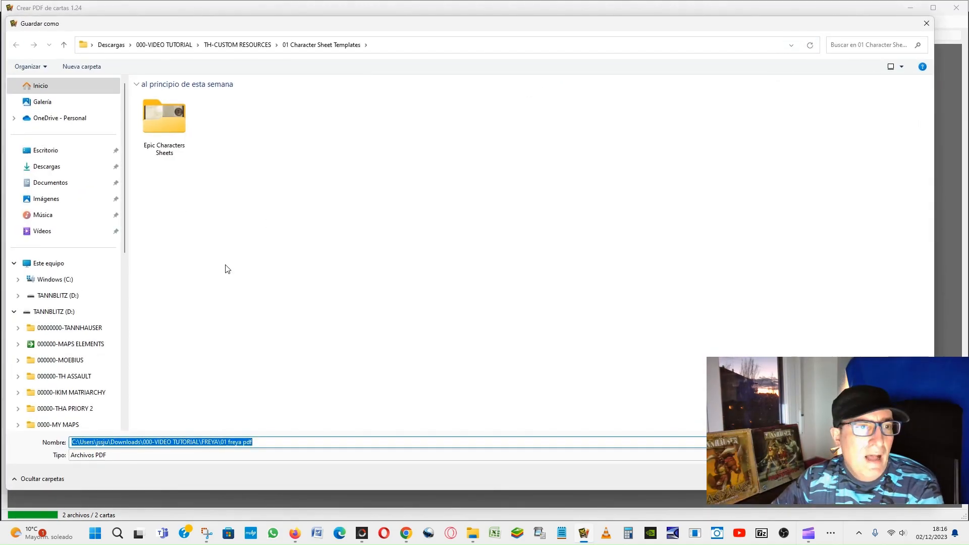
pyautogui.click(164, 44)
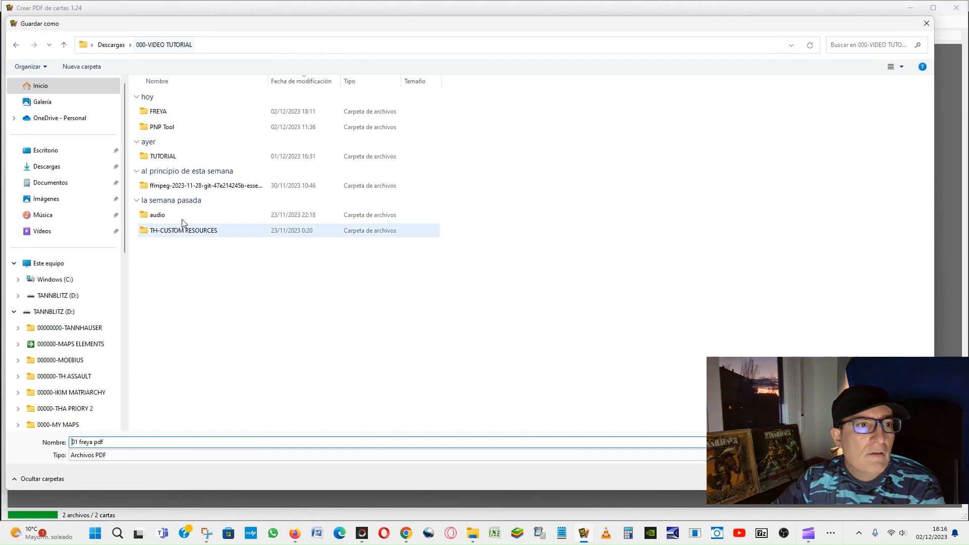
pyautogui.doubleClick(155, 112)
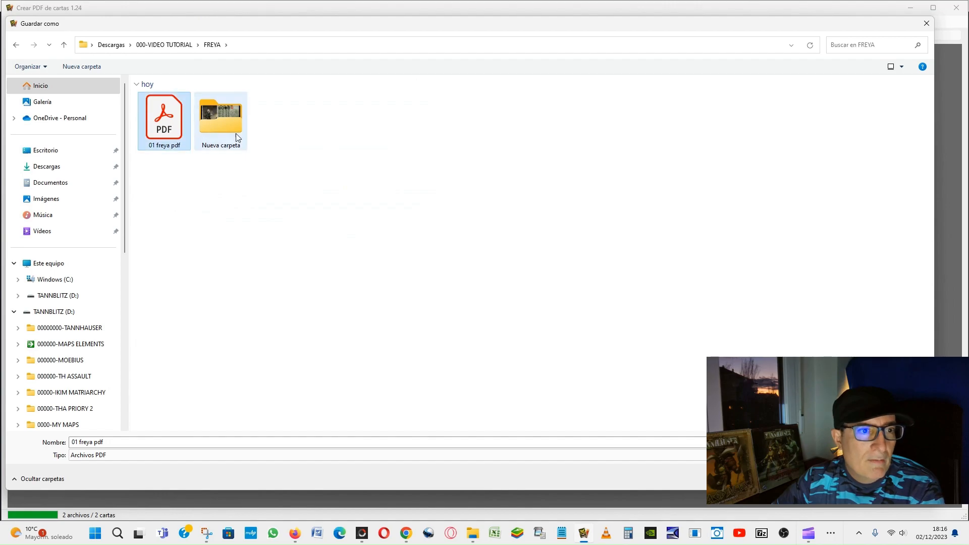
pyautogui.press('Return')
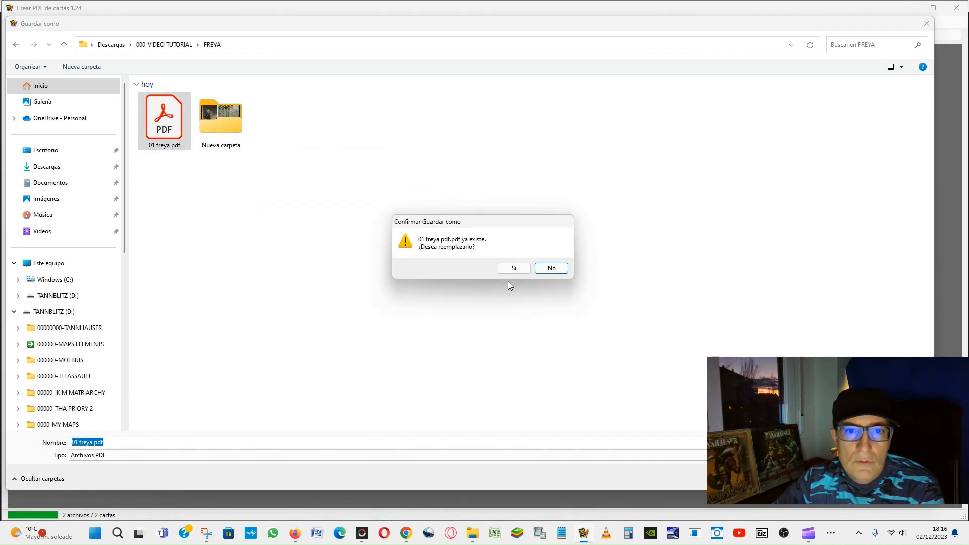
pyautogui.click(520, 268)
pyautogui.press('Return')
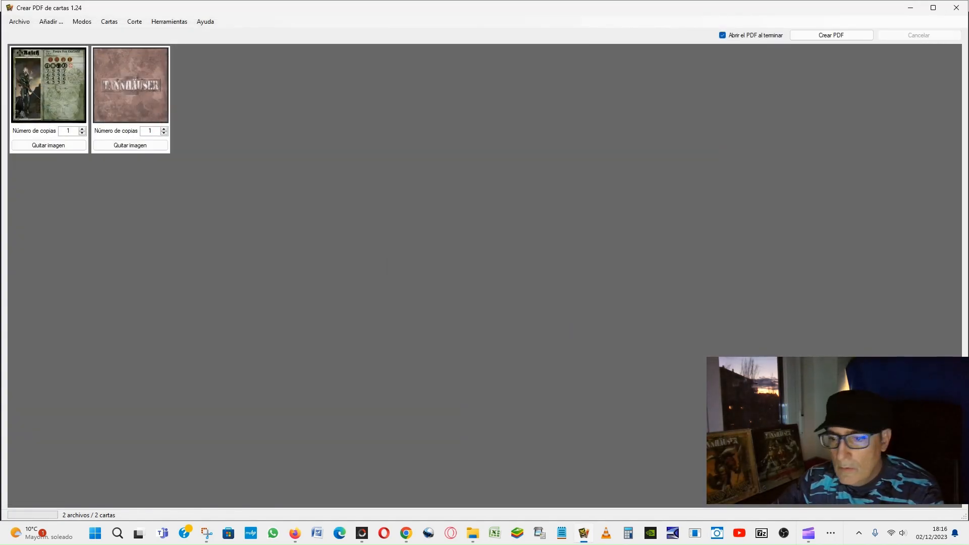
pyautogui.click(832, 542)
pyautogui.click(871, 513)
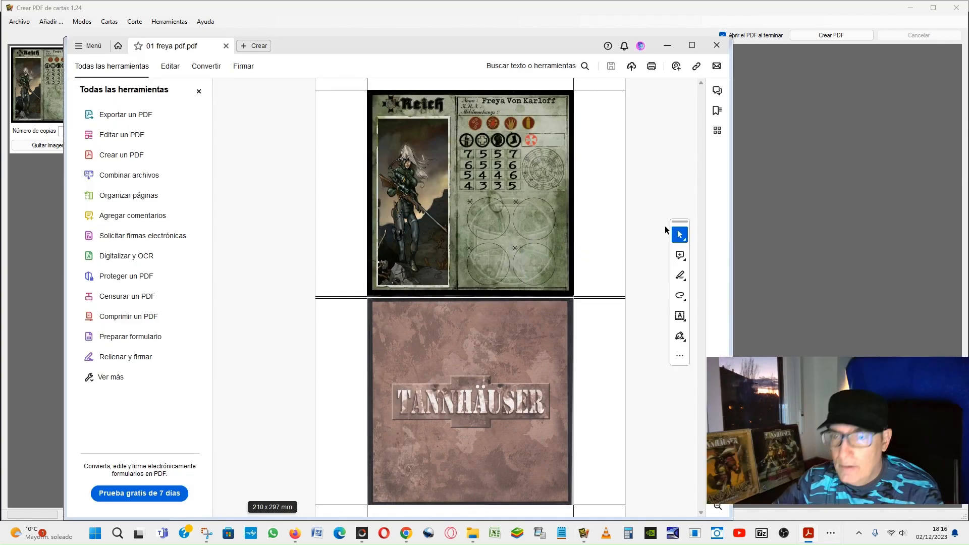
pyautogui.click(722, 46)
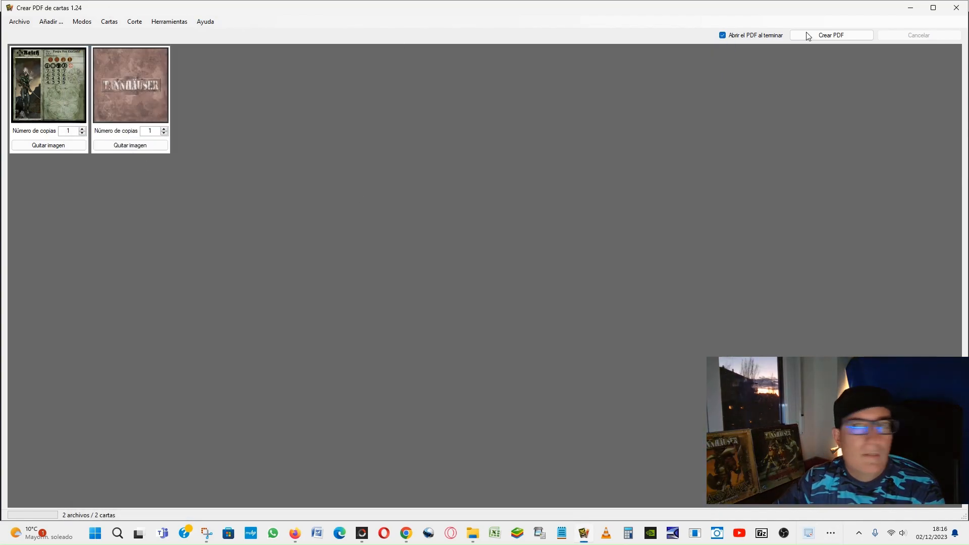
# Generate the two-card PDF once more over "01 freya pdf", inspect the sheet and its back, and close the viewer.
pyautogui.click(853, 35)
pyautogui.click(159, 120)
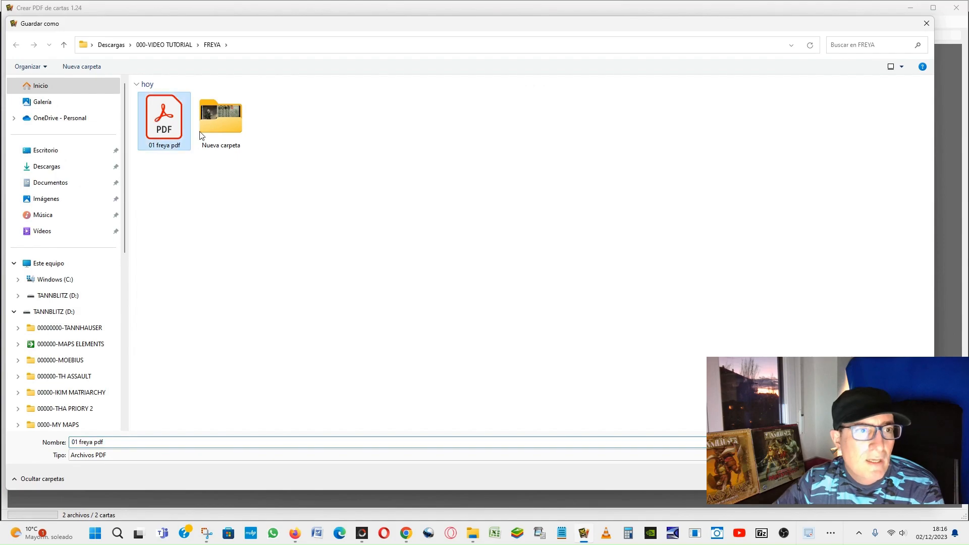
pyautogui.click(856, 479)
pyautogui.click(515, 273)
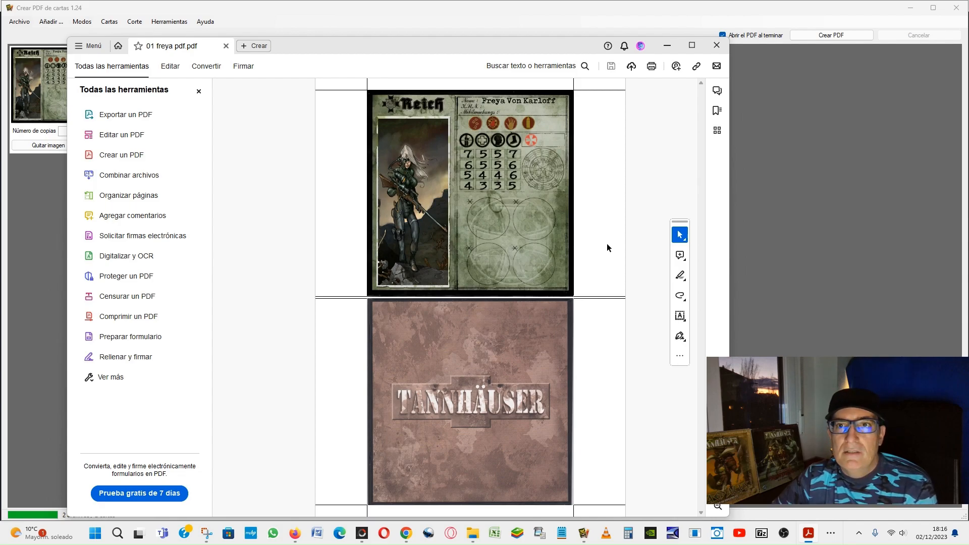
pyautogui.click(717, 46)
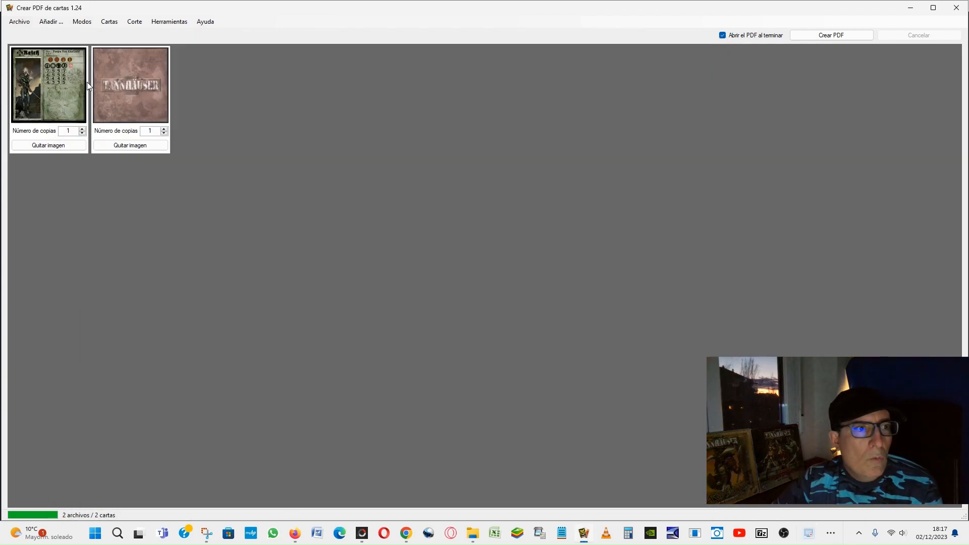
# Remove the character sheet and card back images from the card list.
pyautogui.click(63, 145)
pyautogui.click(494, 297)
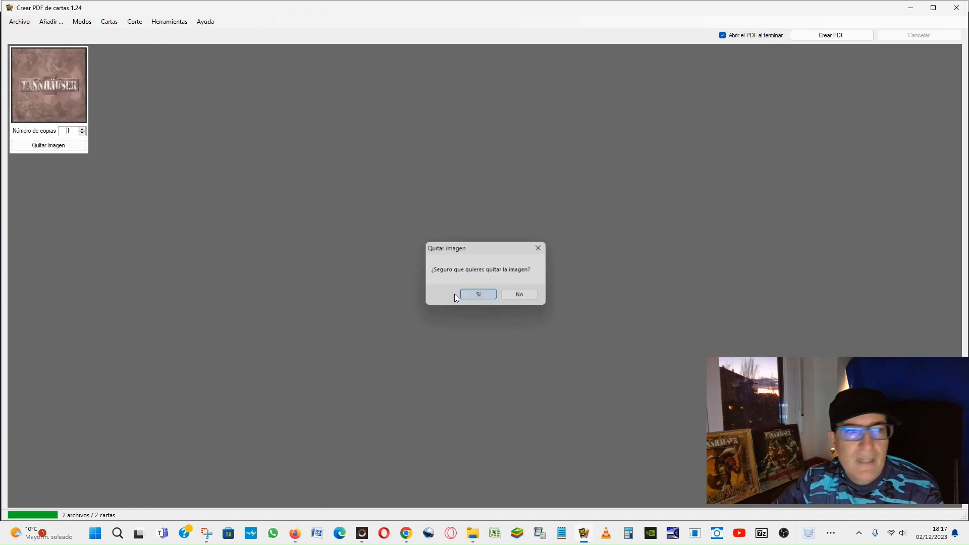
pyautogui.click(51, 146)
pyautogui.click(477, 294)
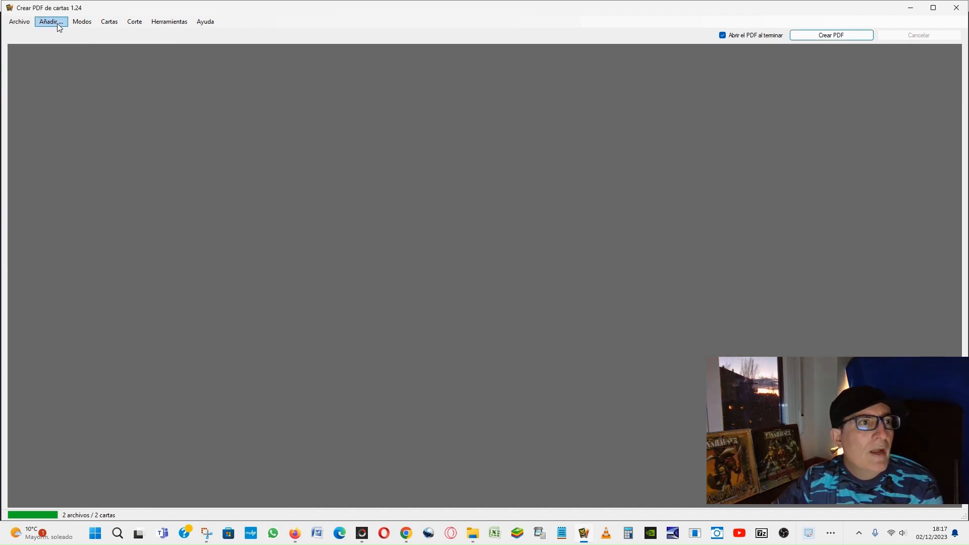
# Use the Manual card layout mode instead of 4 x 2 and open its Columnas and Filas values.
pyautogui.click(84, 23)
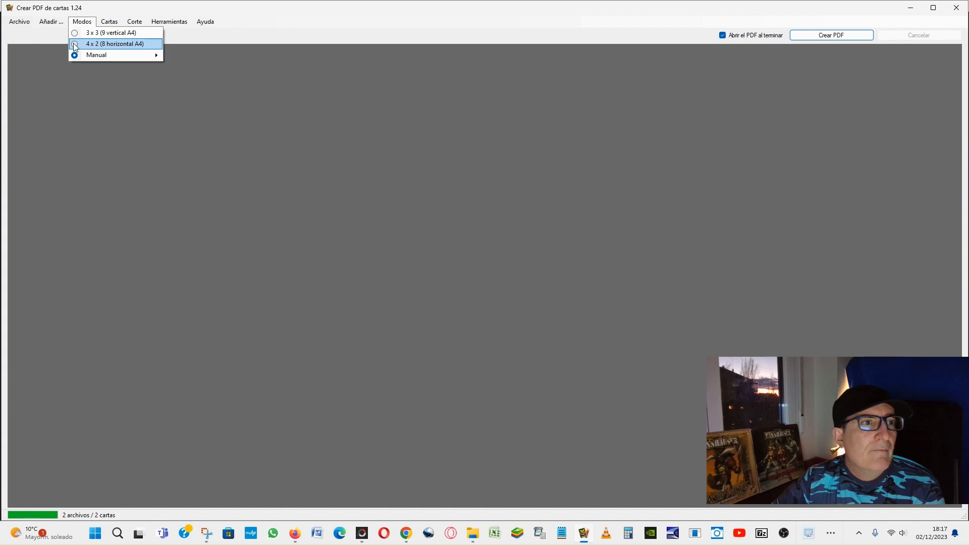
pyautogui.click(73, 43)
pyautogui.click(83, 22)
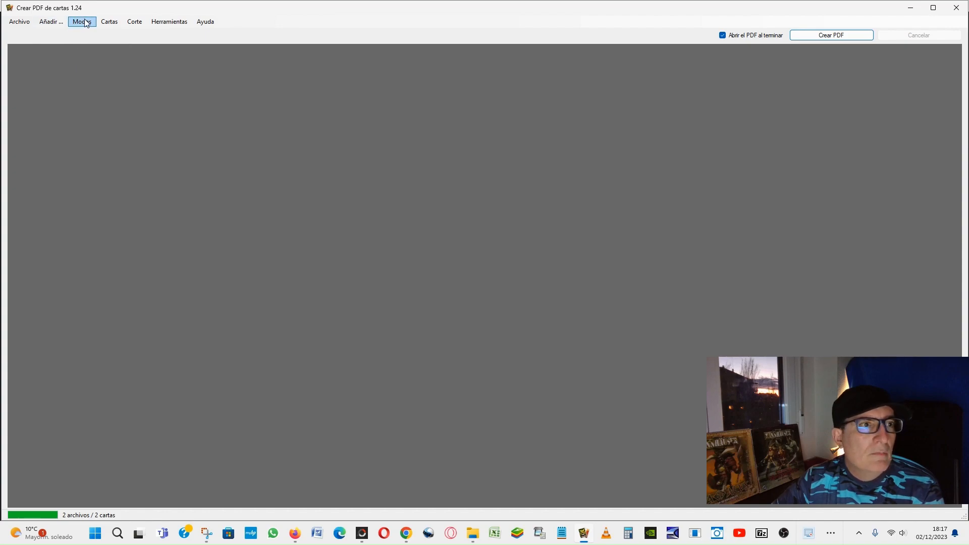
pyautogui.click(119, 54)
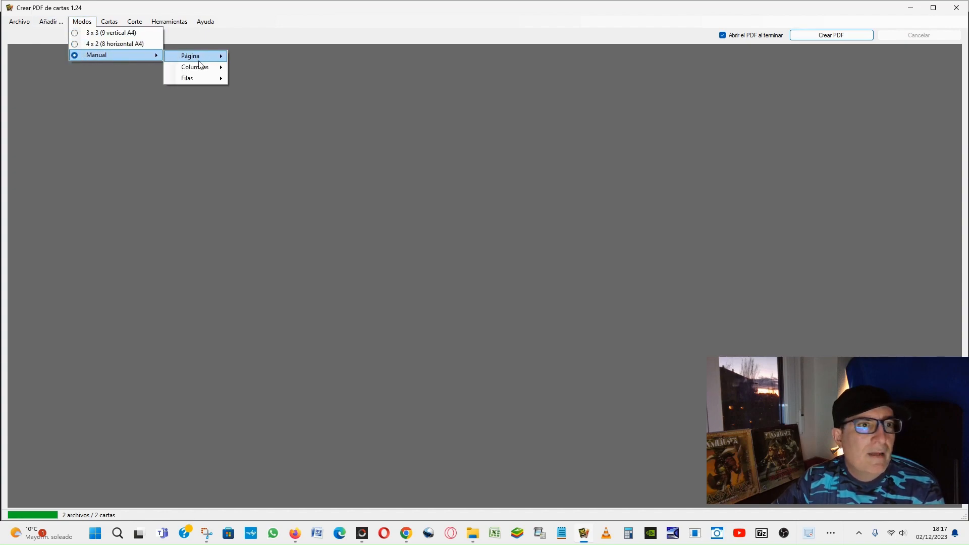
pyautogui.moveTo(194, 68)
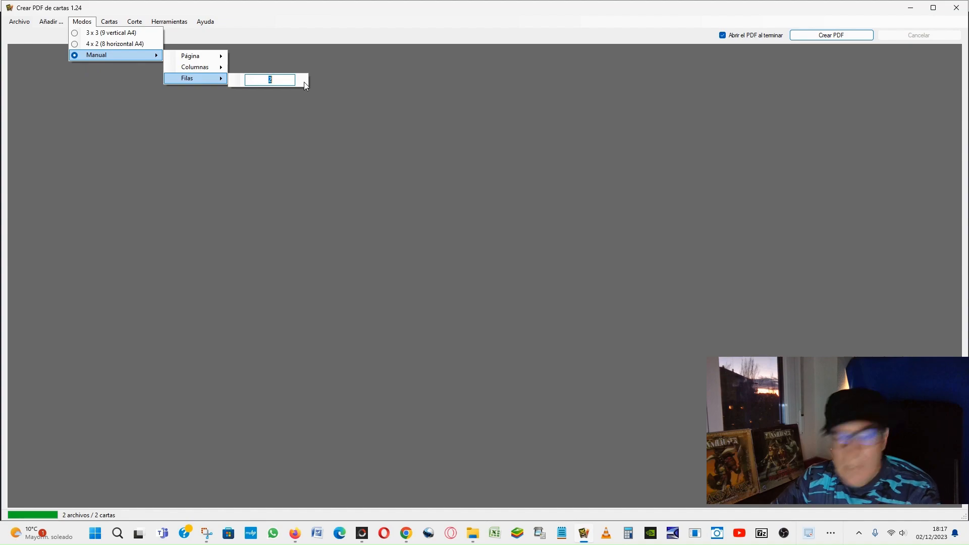
pyautogui.press('Return')
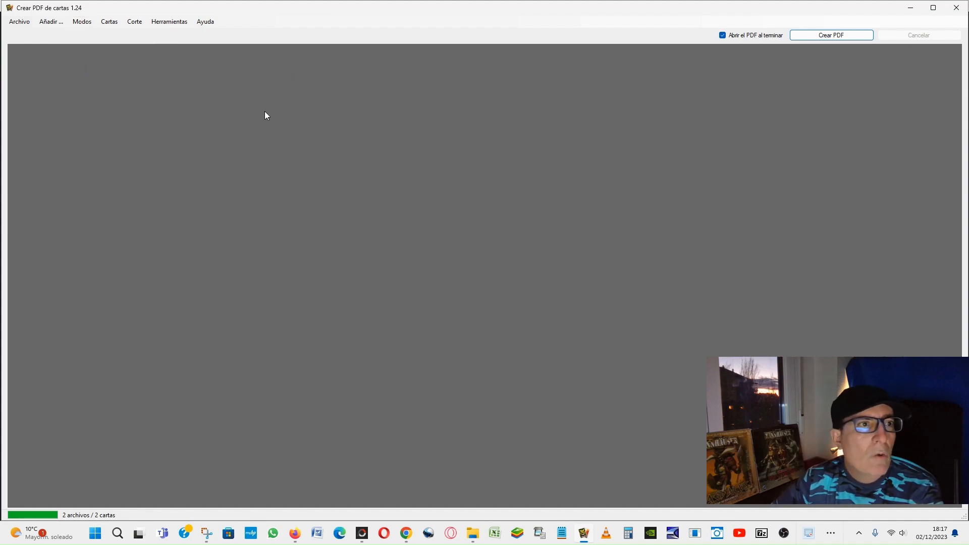
# Force the card measurements to a width of 31 mm and a height of 31 mm.
pyautogui.click(116, 24)
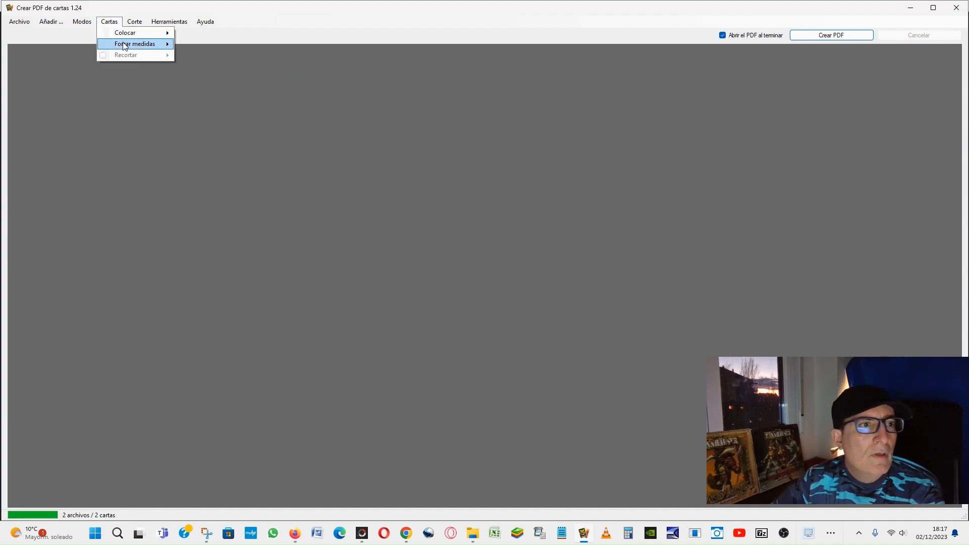
pyautogui.moveTo(147, 44)
pyautogui.moveTo(212, 45)
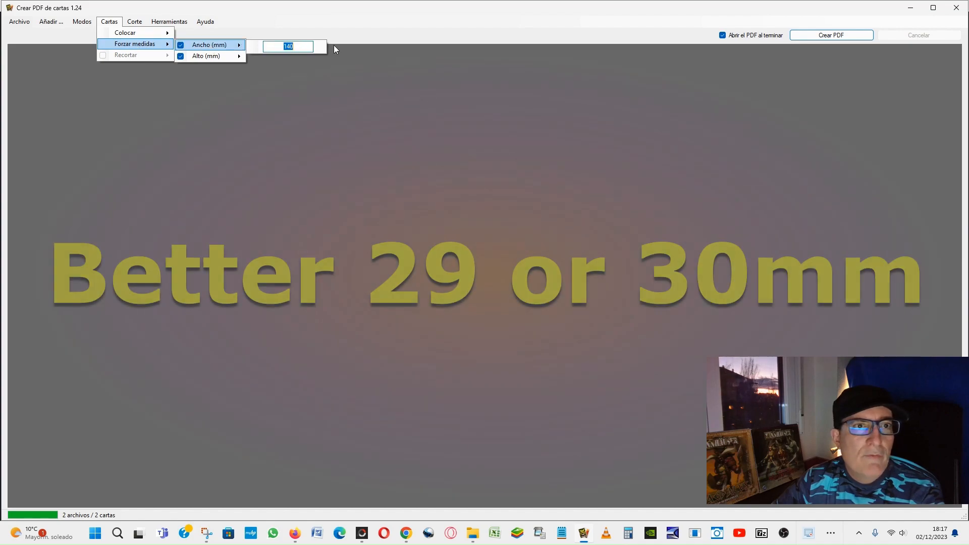
pyautogui.press('BackSpace')
pyautogui.press('BackSpace')
pyautogui.press('BackSpace')
pyautogui.write('31')
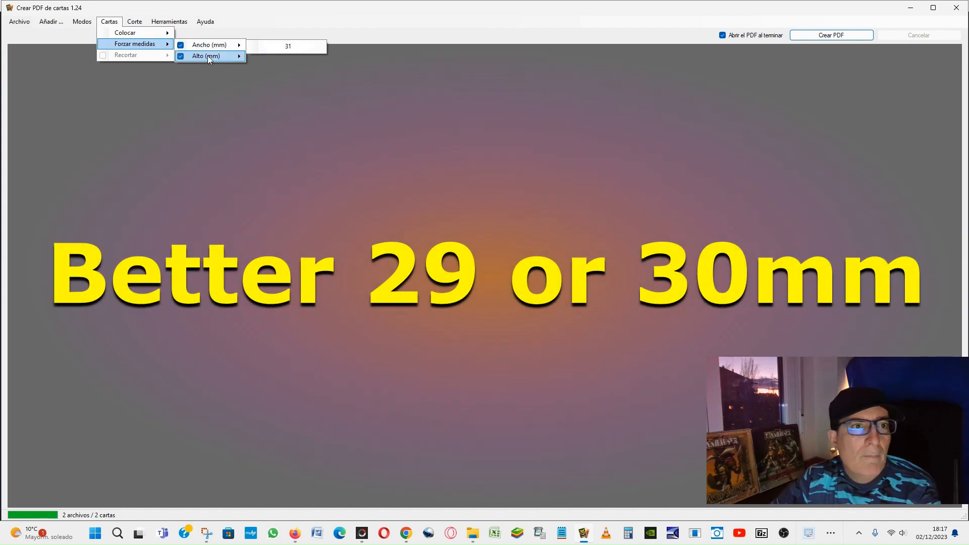
pyautogui.write('31')
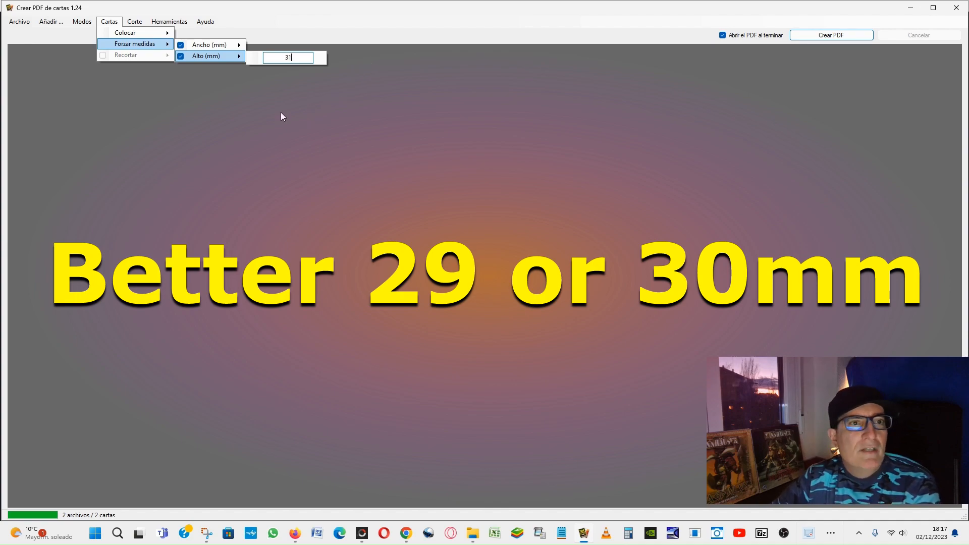
pyautogui.click(198, 130)
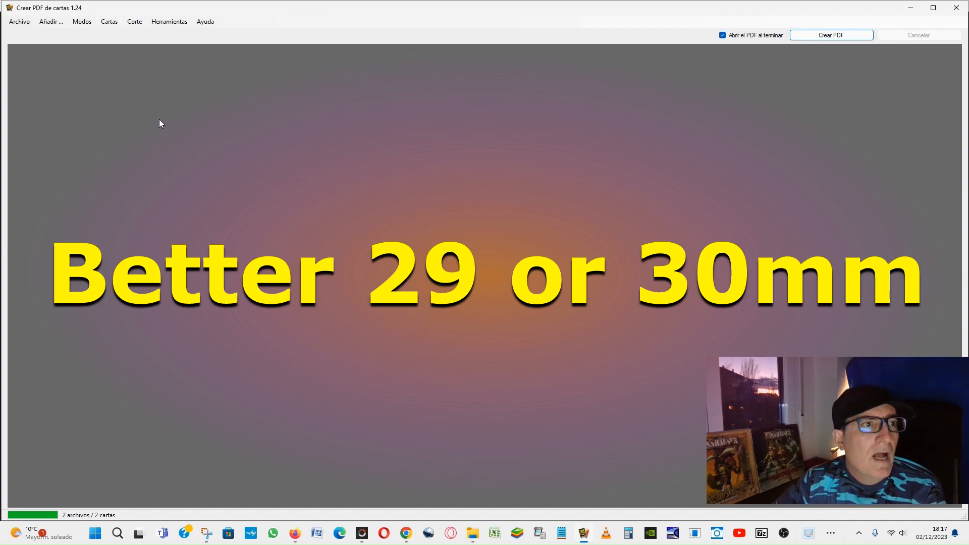
# Add the token images "03 Infiltration 2", "04 OVERWATCH 2", "01 FREYA RIFLE" and "02 SPECIAL OBJETCT" from the FREYA folder.
pyautogui.click(51, 22)
pyautogui.click(52, 32)
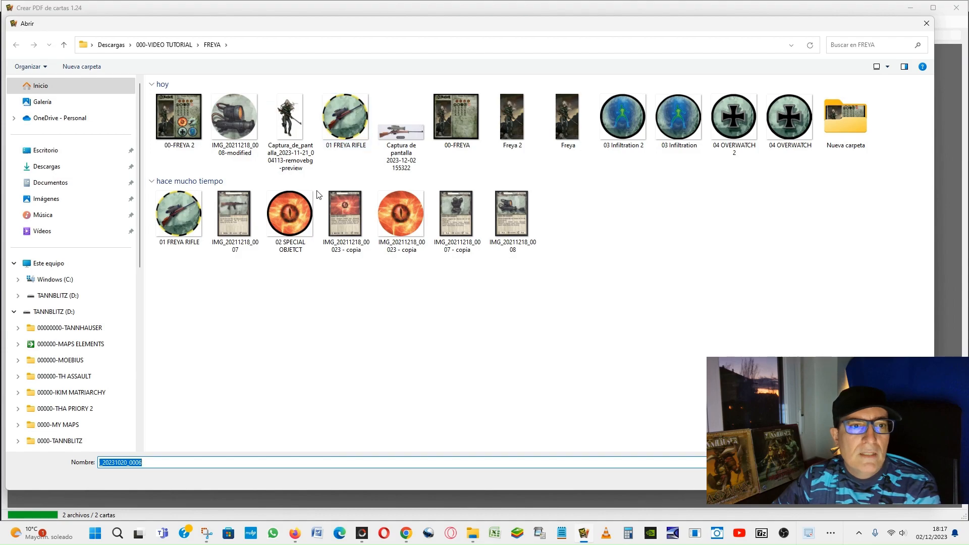
pyautogui.click(190, 222)
pyautogui.keyDown('ctrl'); pyautogui.click(290, 216); pyautogui.keyUp('ctrl')
pyautogui.keyDown('ctrl'); pyautogui.click(640, 137); pyautogui.keyUp('ctrl')
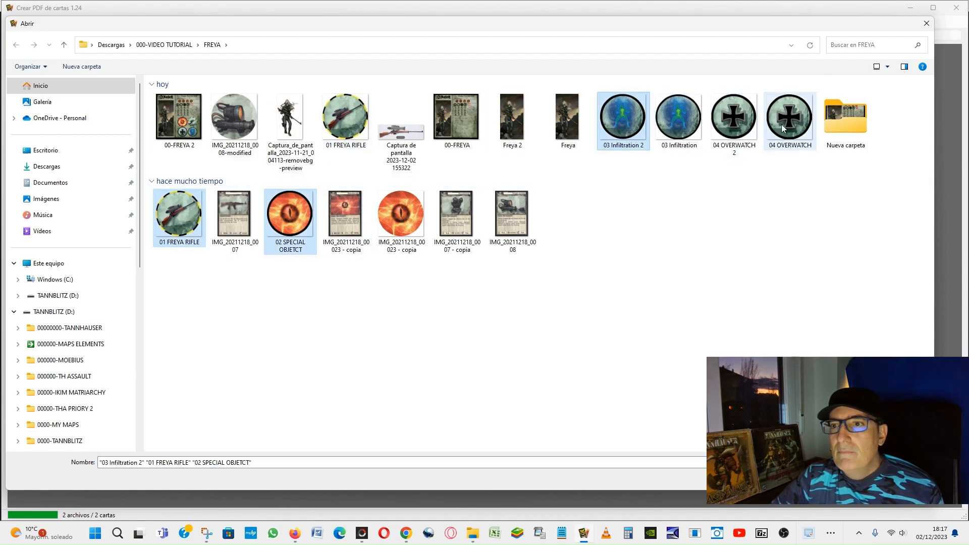
pyautogui.keyDown('ctrl'); pyautogui.click(734, 119); pyautogui.keyUp('ctrl')
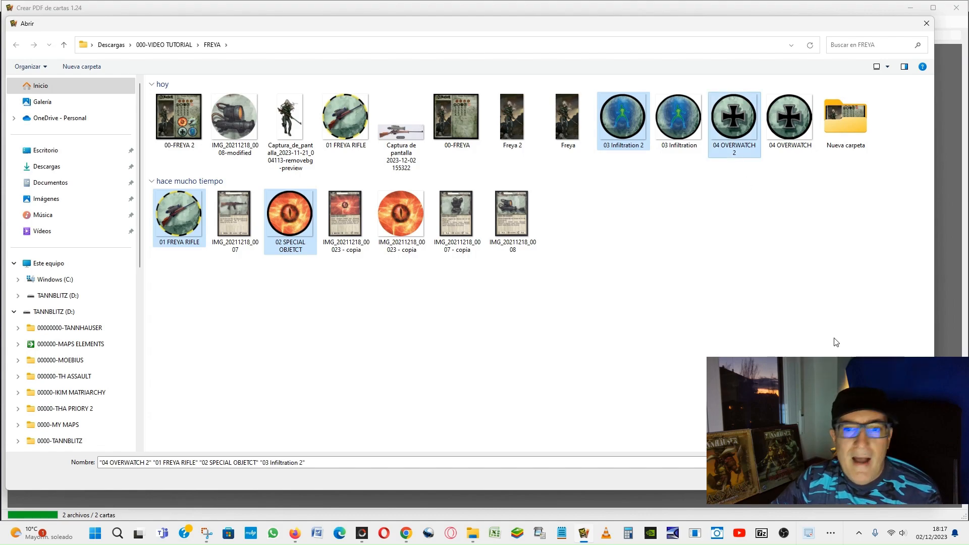
pyautogui.click(854, 478)
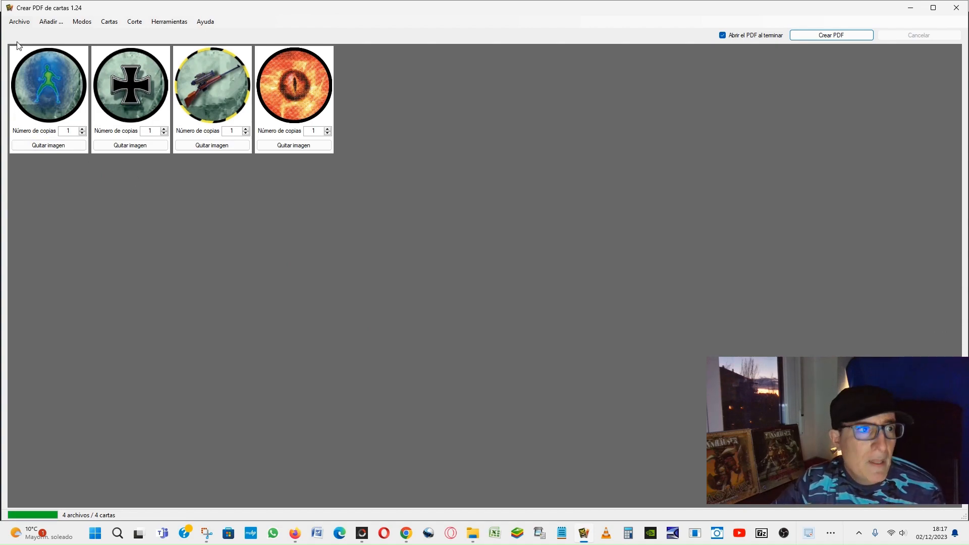
# Set the number of copies to 2 for each of the four token images.
pyautogui.click(82, 129)
pyautogui.click(164, 128)
pyautogui.click(246, 129)
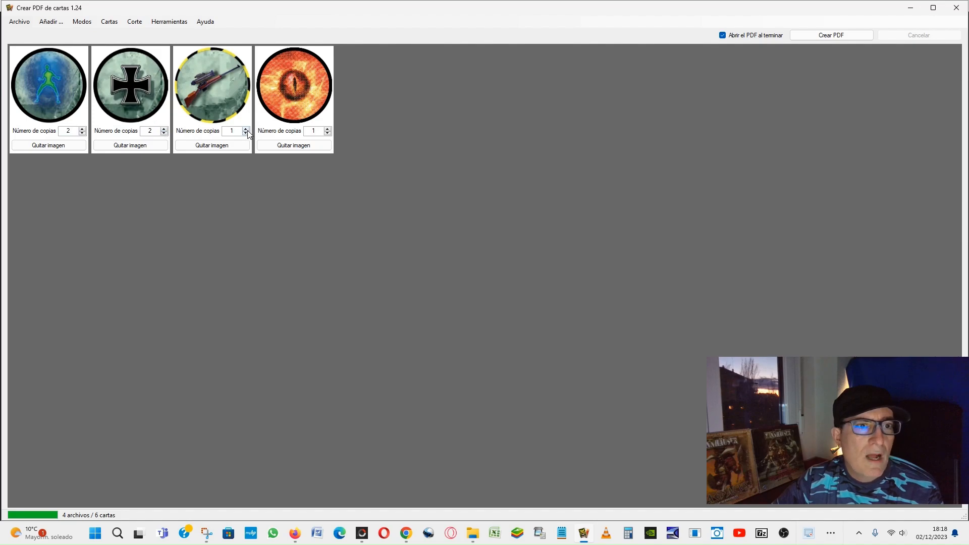
pyautogui.click(327, 129)
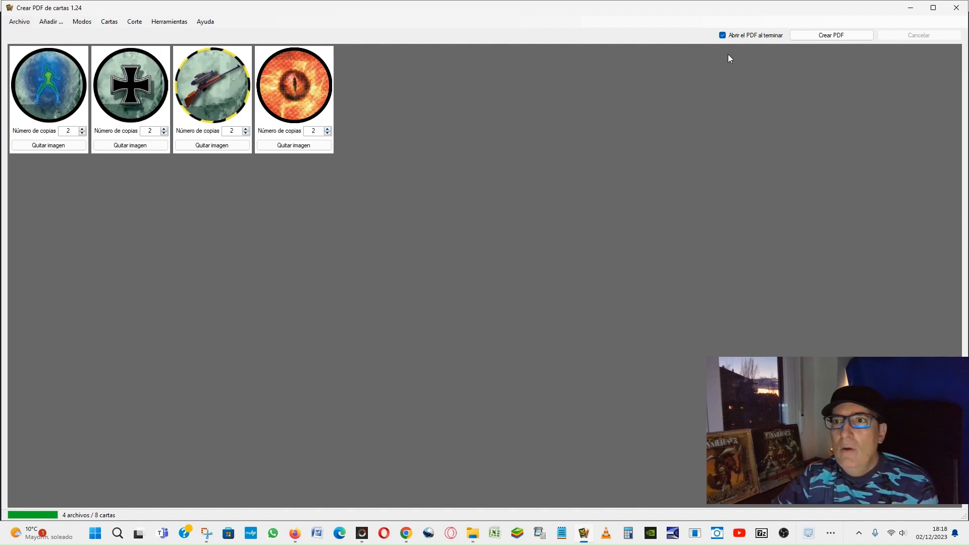
# Create the PDF as "02 freya tokens" in the FREYA folder, check the token page and close the viewer.
pyautogui.click(830, 35)
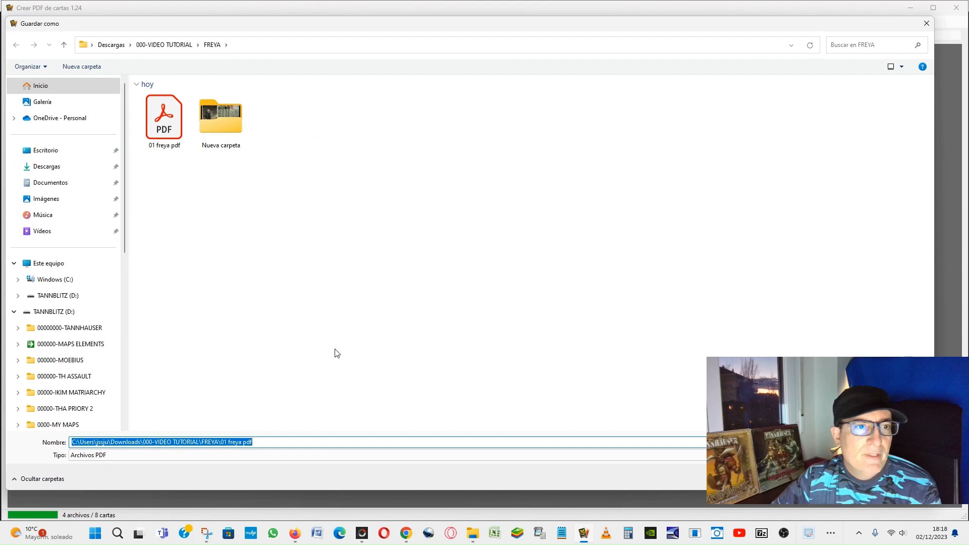
pyautogui.write('02')
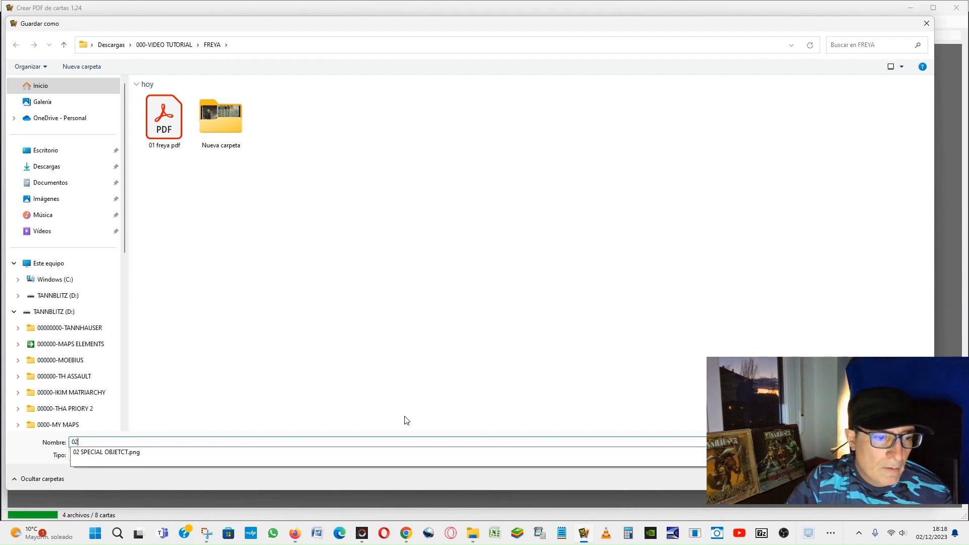
pyautogui.write(' freya tokens')
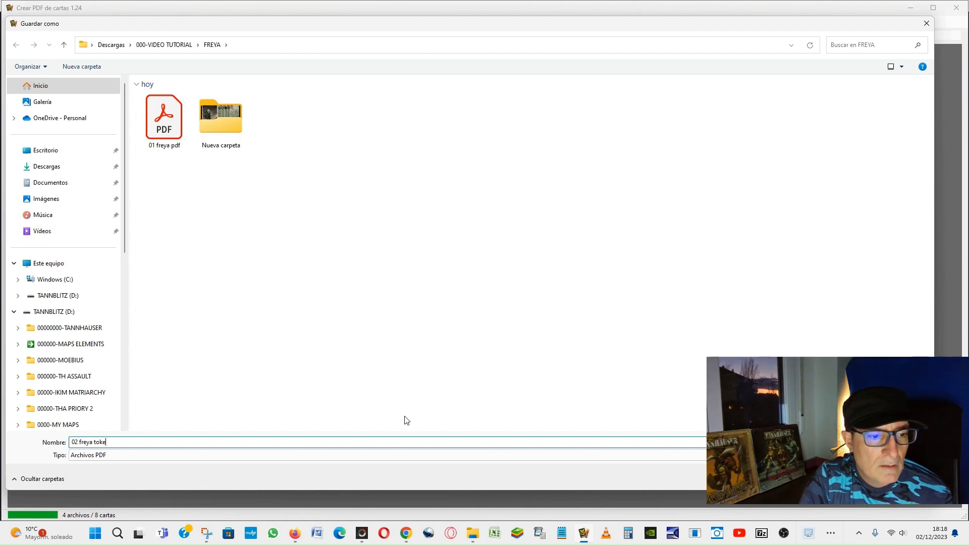
pyautogui.press('Return')
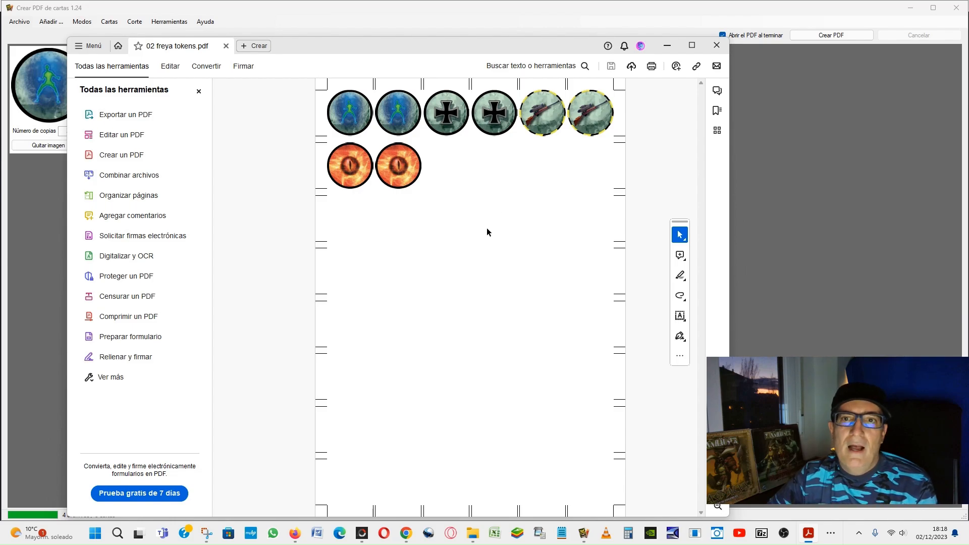
pyautogui.click(716, 45)
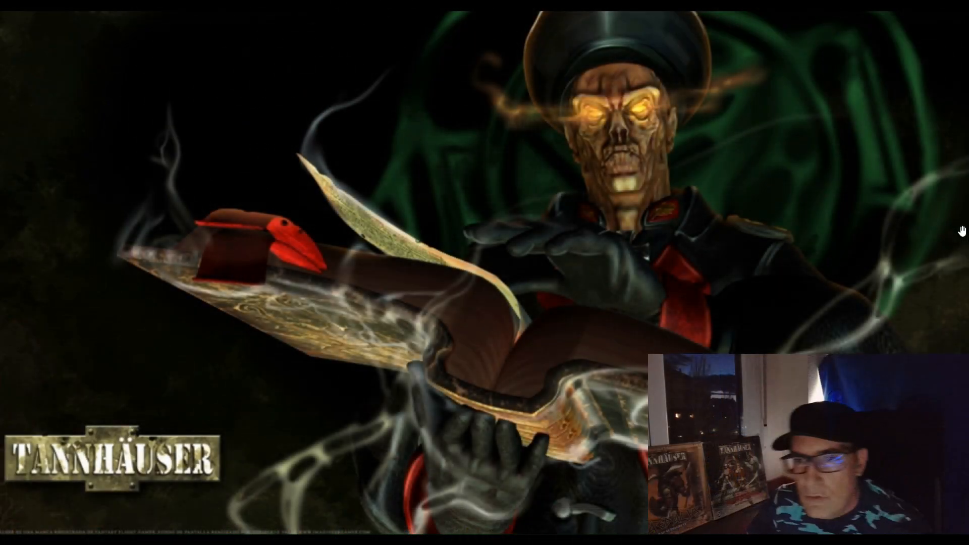